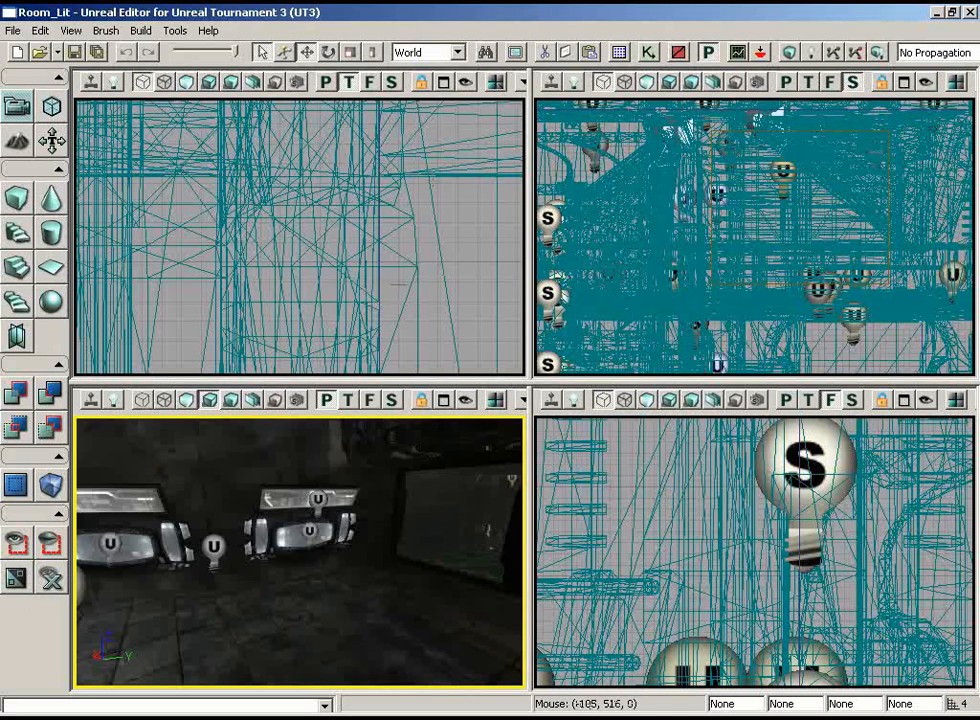
# Show the perspective view unlit and bring the empty window frame in the concrete wall into close view
pyautogui.moveTo(374, 502); pyautogui.dragTo(101, 586)
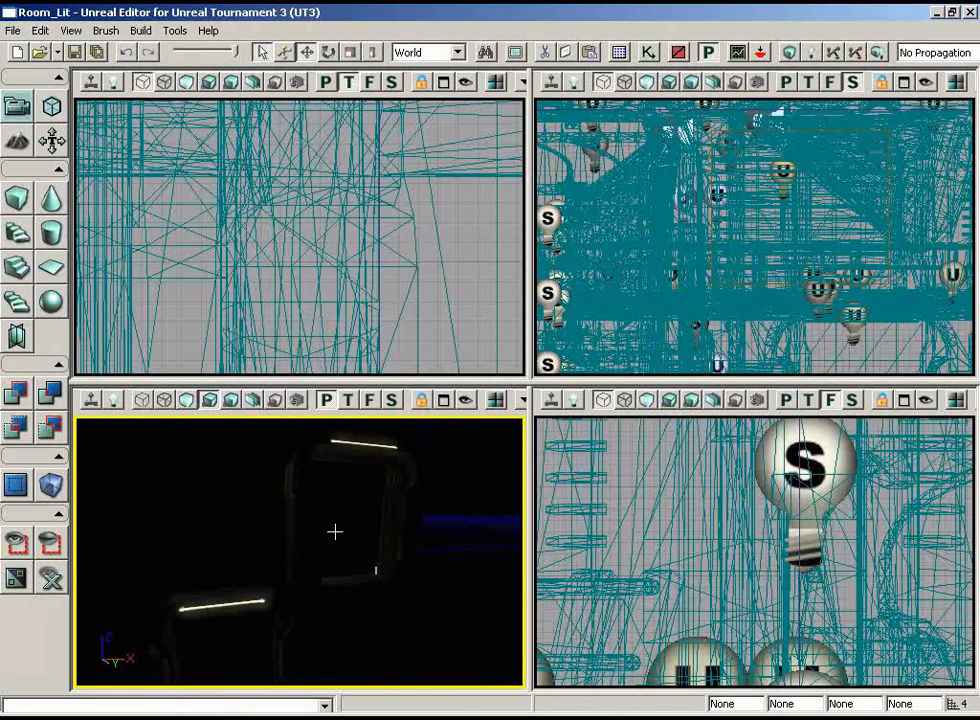
pyautogui.click(187, 400)
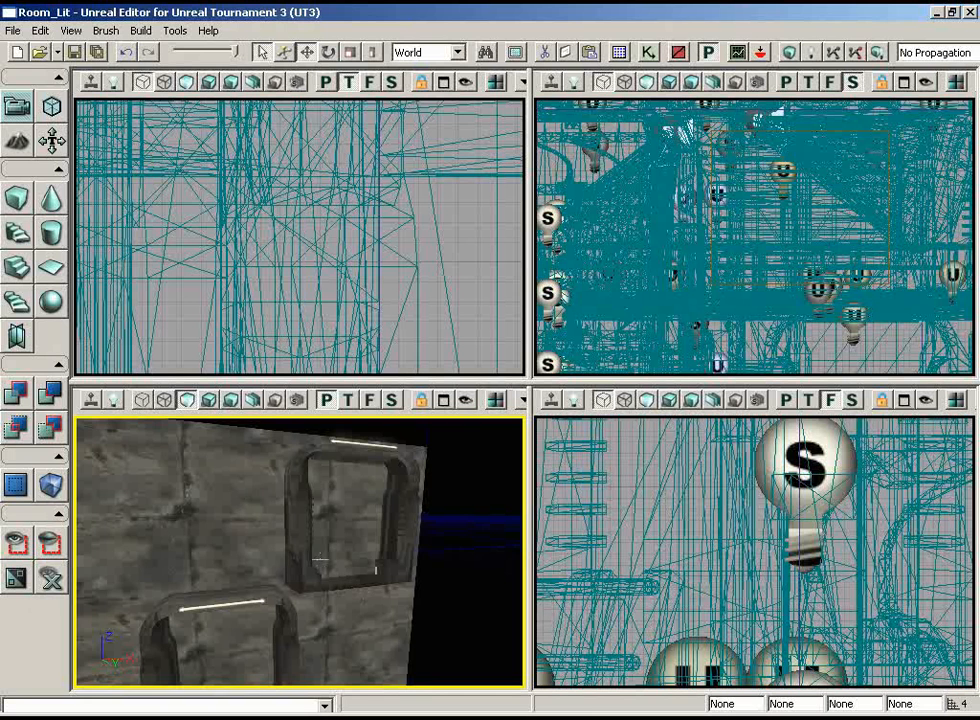
pyautogui.moveTo(348, 516); pyautogui.dragTo(309, 560)
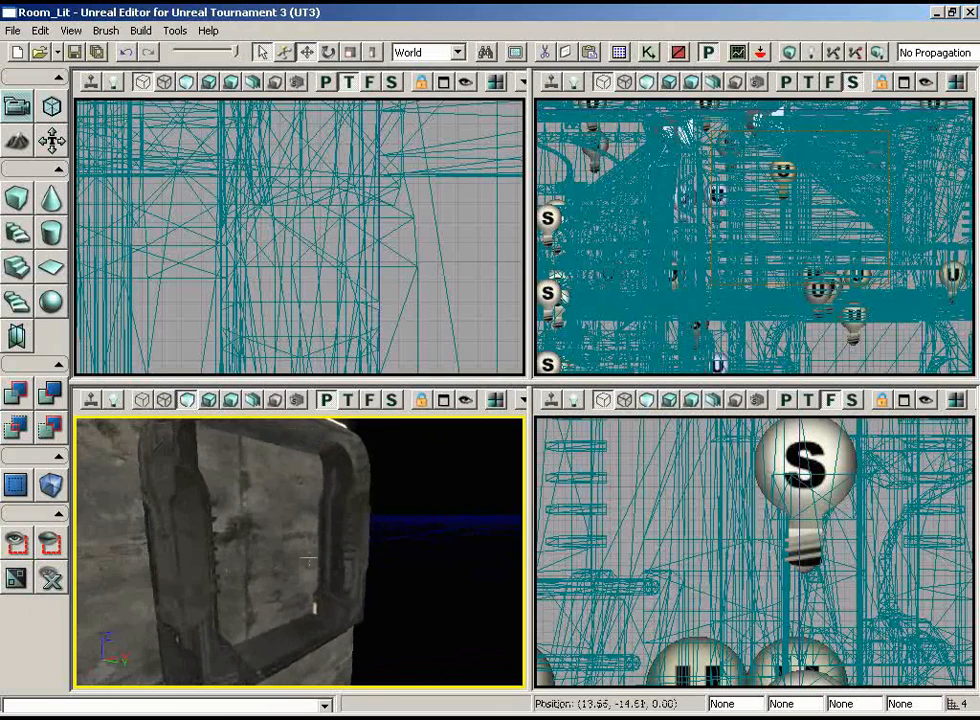
pyautogui.click(471, 286)
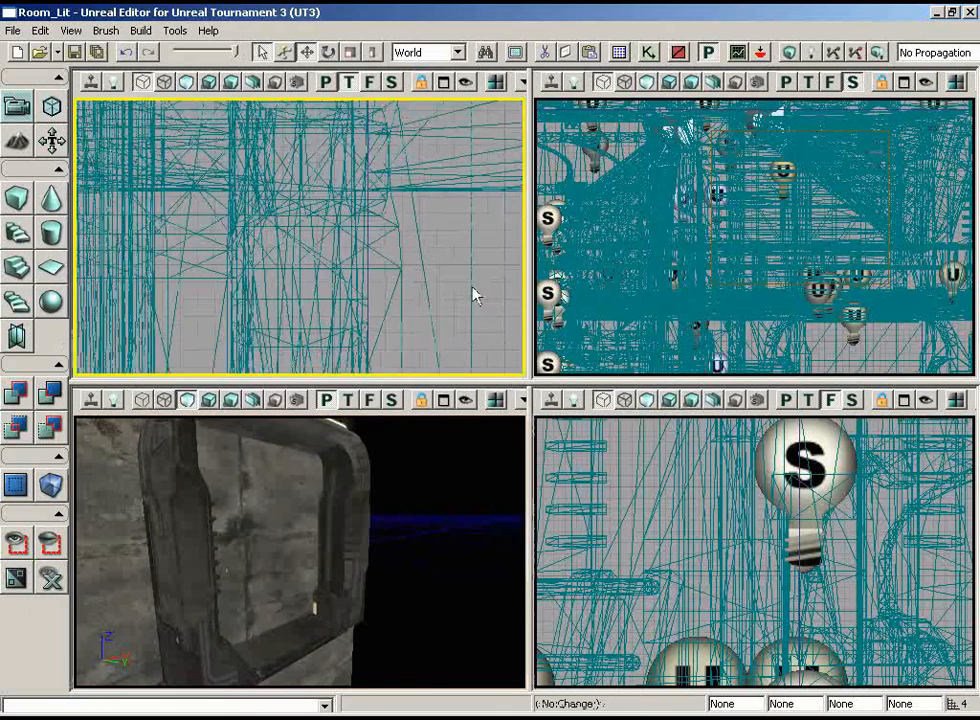
pyautogui.scroll(-5, 473, 240)
pyautogui.moveTo(452, 528); pyautogui.dragTo(510, 531)
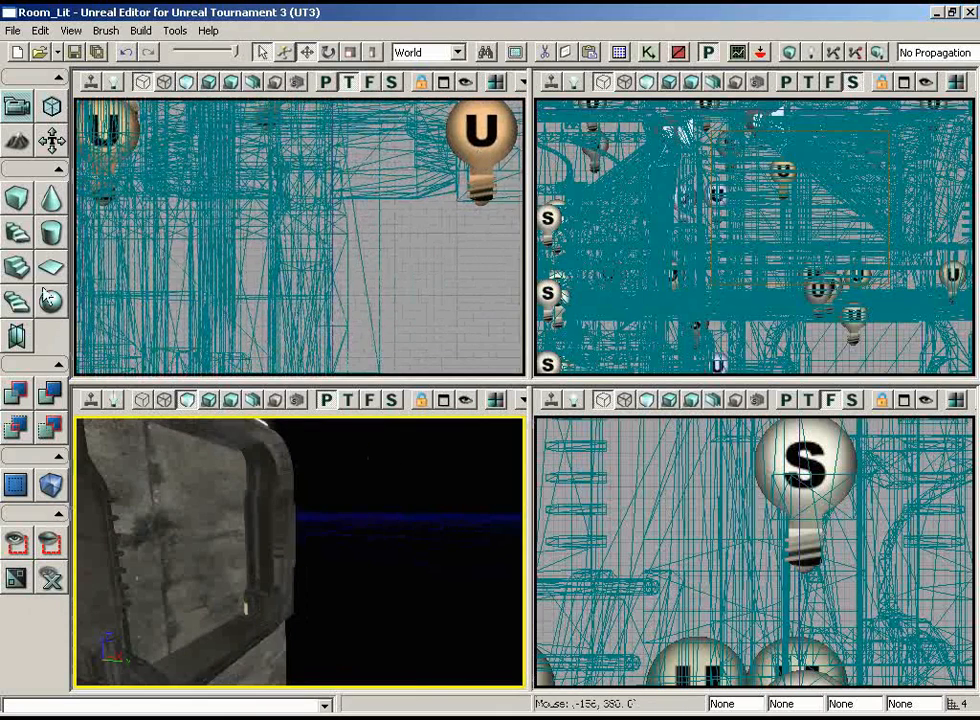
# Open the cube brush builder settings, then select the builder brush and move it onto the window frame in the top view
pyautogui.rightClick(16, 197)
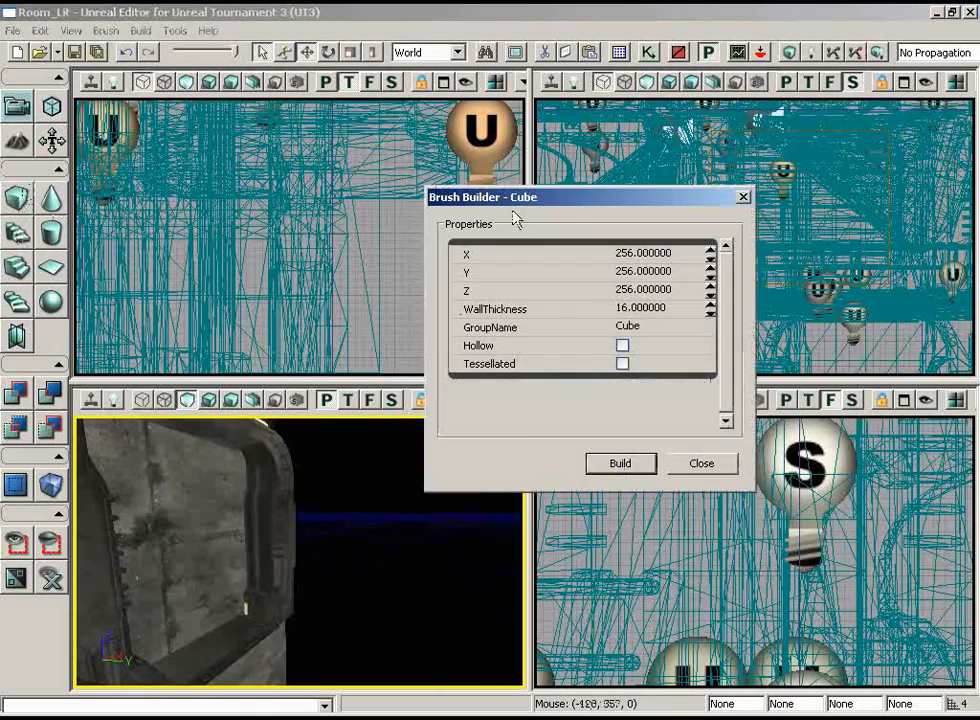
pyautogui.moveTo(510, 202); pyautogui.dragTo(610, 194)
pyautogui.moveTo(407, 284)
pyautogui.mouseDown()
pyautogui.moveTo(402, 100)
pyautogui.moveTo(372, 113)
pyautogui.moveTo(407, 99)
pyautogui.moveTo(524, 143)
pyautogui.moveTo(527, 182)
pyautogui.mouseUp()
pyautogui.click(113, 197)
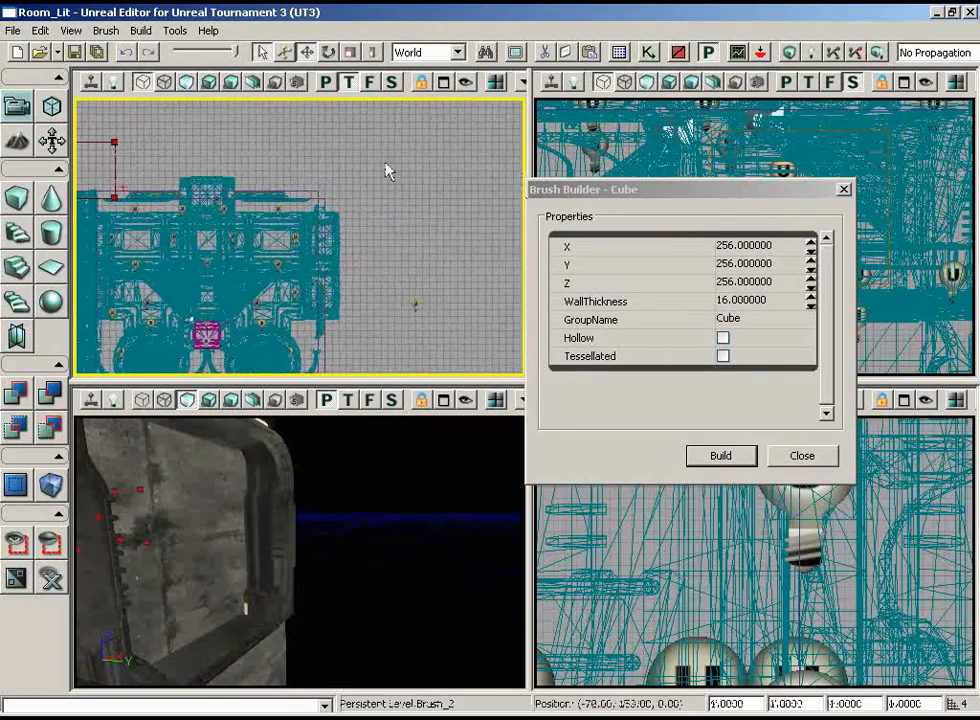
pyautogui.click(285, 52)
pyautogui.scroll(2, 362, 168)
pyautogui.scroll(5, 420, 162)
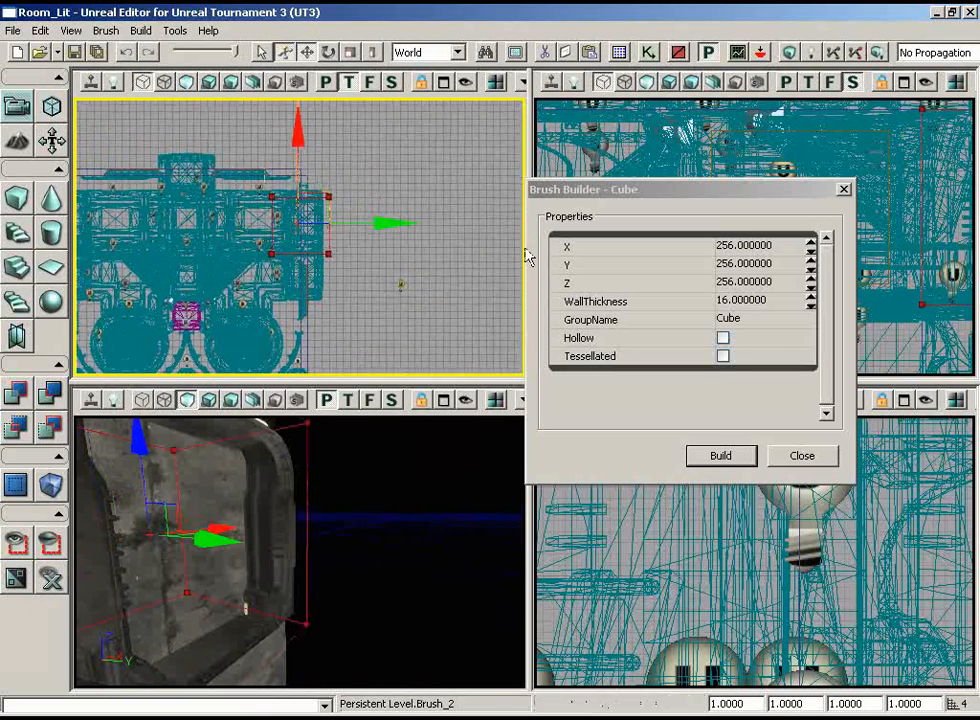
pyautogui.keyDown('ctrl'); pyautogui.moveTo(480, 267); pyautogui.dragTo(475, 264); pyautogui.keyUp('ctrl')
pyautogui.scroll(-1, 463, 243)
pyautogui.moveTo(463, 243); pyautogui.dragTo(443, 219, button='right')
pyautogui.scroll(-1, 365, 193)
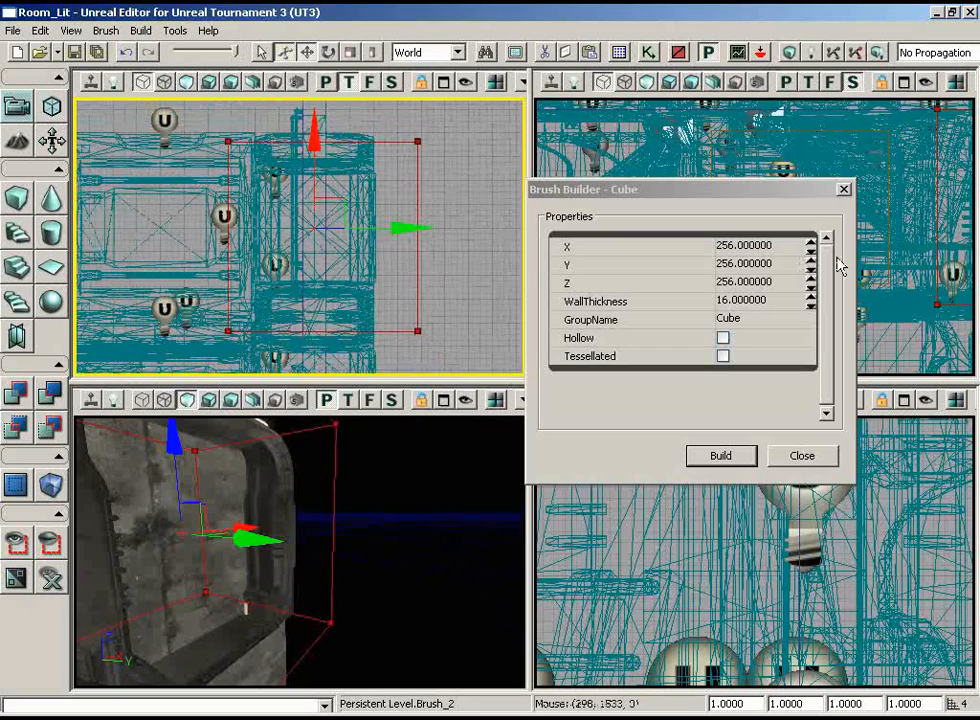
# Rebuild the cube brush with its Y dimension set to 32 and close the brush builder
pyautogui.click(778, 264)
pyautogui.write('32')
pyautogui.press('Return')
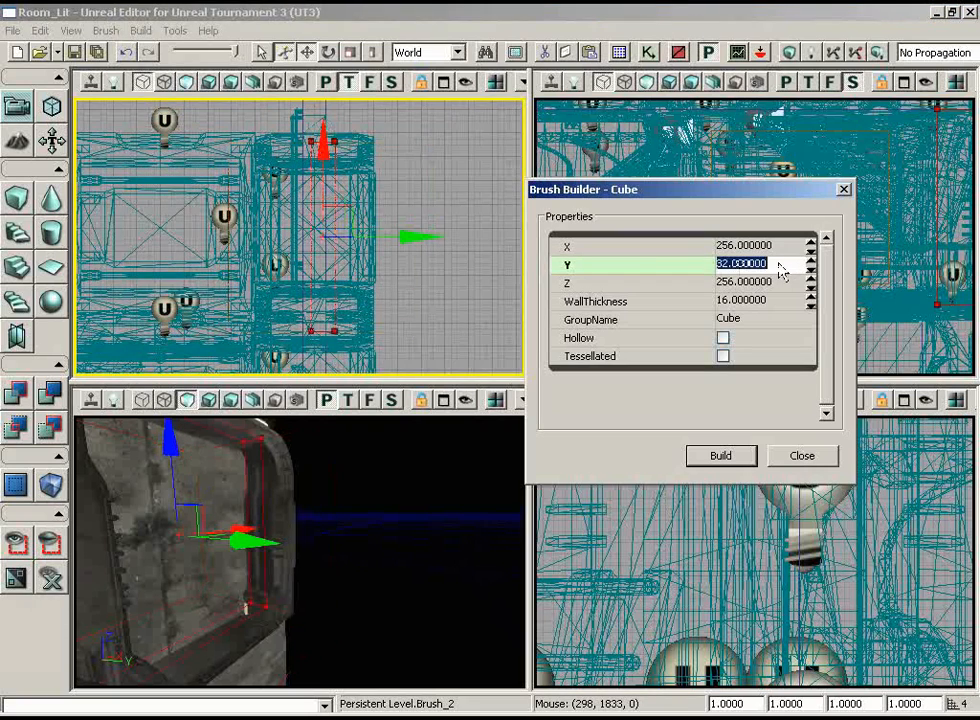
pyautogui.scroll(2, 389, 160)
pyautogui.moveTo(389, 160)
pyautogui.mouseDown(button='right')
pyautogui.moveTo(389, 144)
pyautogui.moveTo(353, 212)
pyautogui.moveTo(419, 181)
pyautogui.moveTo(379, 172)
pyautogui.moveTo(371, 190)
pyautogui.mouseUp(button='right')
pyautogui.scroll(1, 389, 160)
pyautogui.scroll(2, 389, 160)
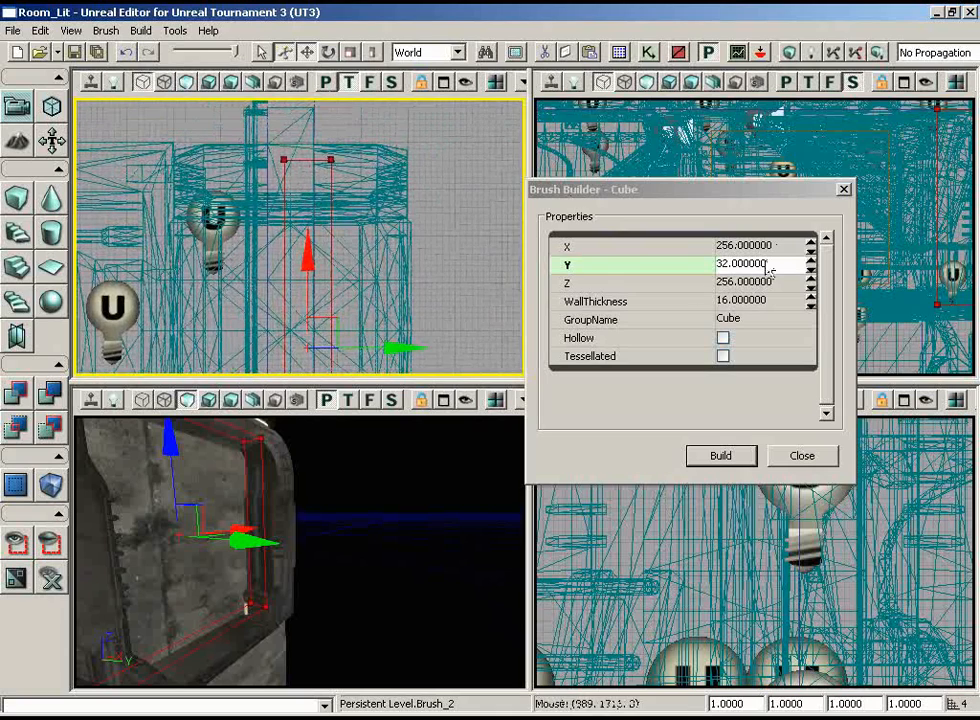
pyautogui.click(798, 455)
# Shift the thin builder brush slightly along Y so it sits within the depth of the window frame
pyautogui.scroll(-3, 458, 262)
pyautogui.moveTo(458, 262)
pyautogui.mouseDown(button='right')
pyautogui.moveTo(454, 290)
pyautogui.moveTo(416, 212)
pyautogui.moveTo(440, 285)
pyautogui.moveTo(468, 313)
pyautogui.moveTo(470, 361)
pyautogui.mouseUp(button='right')
pyautogui.scroll(3, 454, 277)
pyautogui.scroll(-1, 468, 313)
pyautogui.moveTo(397, 300); pyautogui.dragTo(375, 301)
pyautogui.scroll(-6, 476, 236)
pyautogui.moveTo(476, 206)
pyautogui.mouseDown(button='right')
pyautogui.moveTo(476, 236)
pyautogui.moveTo(443, 319)
pyautogui.moveTo(391, 383)
pyautogui.mouseUp(button='right')
pyautogui.scroll(2, 476, 236)
pyautogui.scroll(1, 443, 319)
pyautogui.scroll(1, 391, 383)
pyautogui.moveTo(380, 480); pyautogui.dragTo(77, 468, button='right')
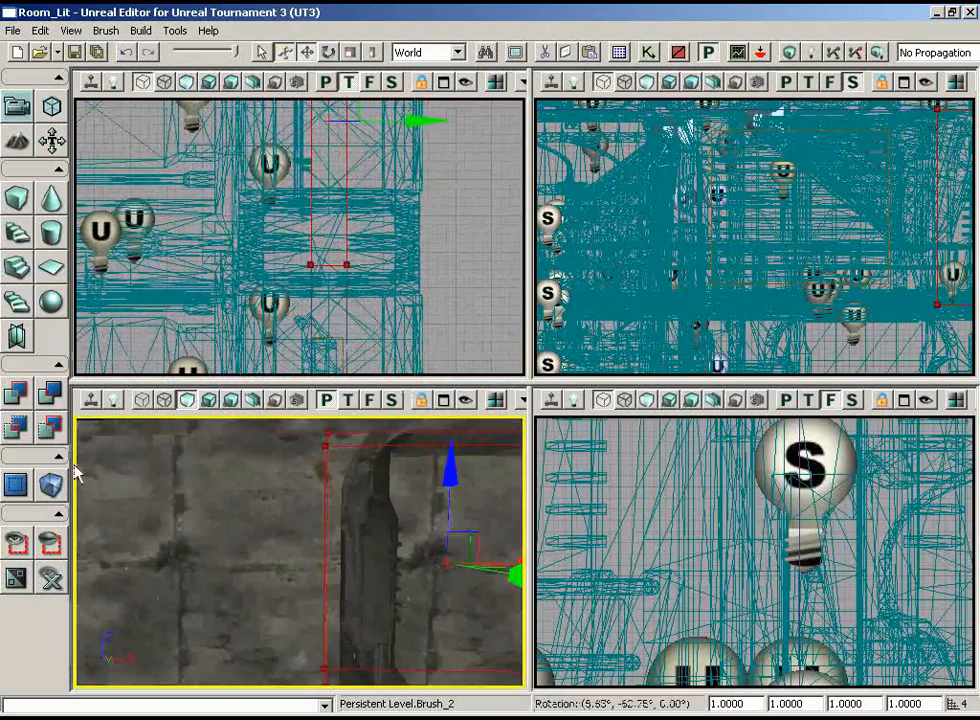
pyautogui.moveTo(77, 468)
pyautogui.mouseDown()
pyautogui.moveTo(186, 466)
pyautogui.moveTo(186, 420)
pyautogui.moveTo(379, 479)
pyautogui.mouseUp()
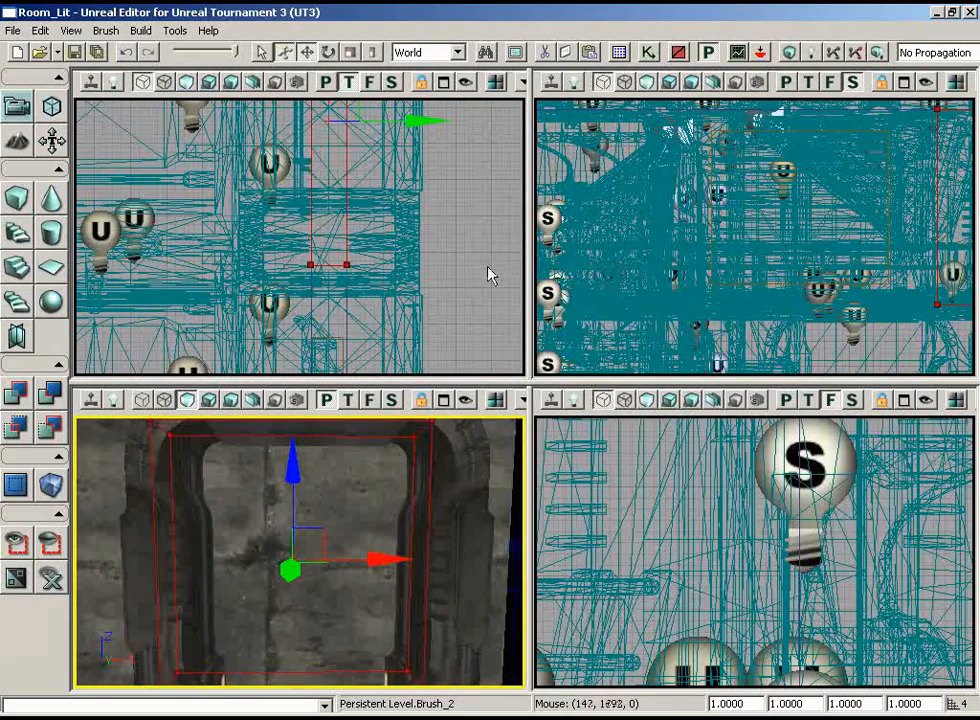
# Add the window frame mesh and the adjoining wall brush to the selection and show only the selected actors
pyautogui.scroll(-8, 598, 452)
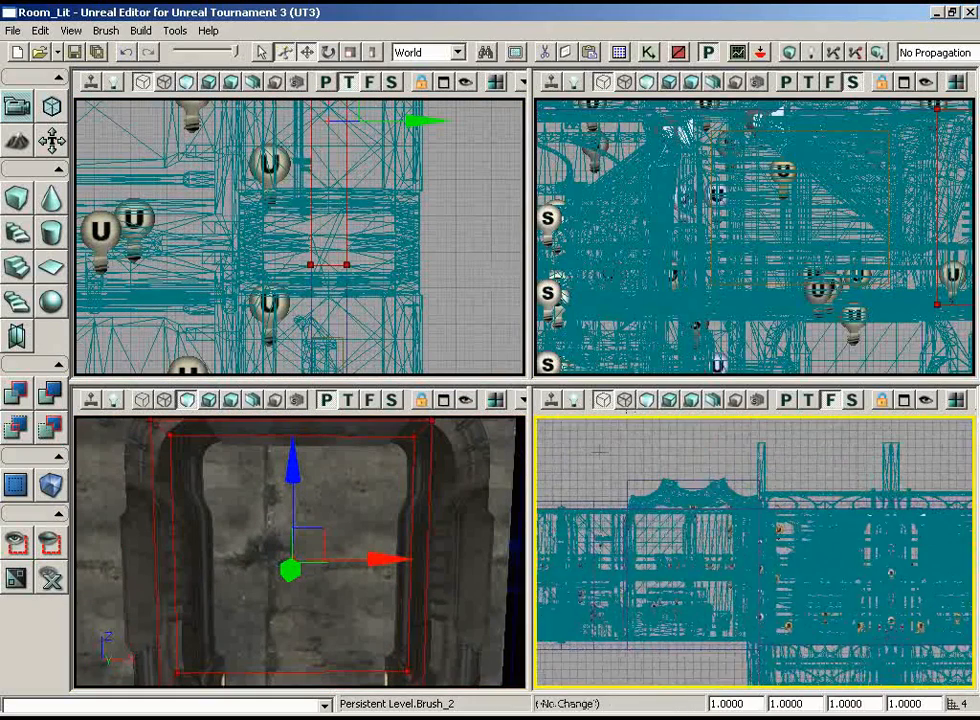
pyautogui.scroll(-4, 783, 134)
pyautogui.moveTo(783, 134); pyautogui.dragTo(899, 114)
pyautogui.scroll(3, 899, 114)
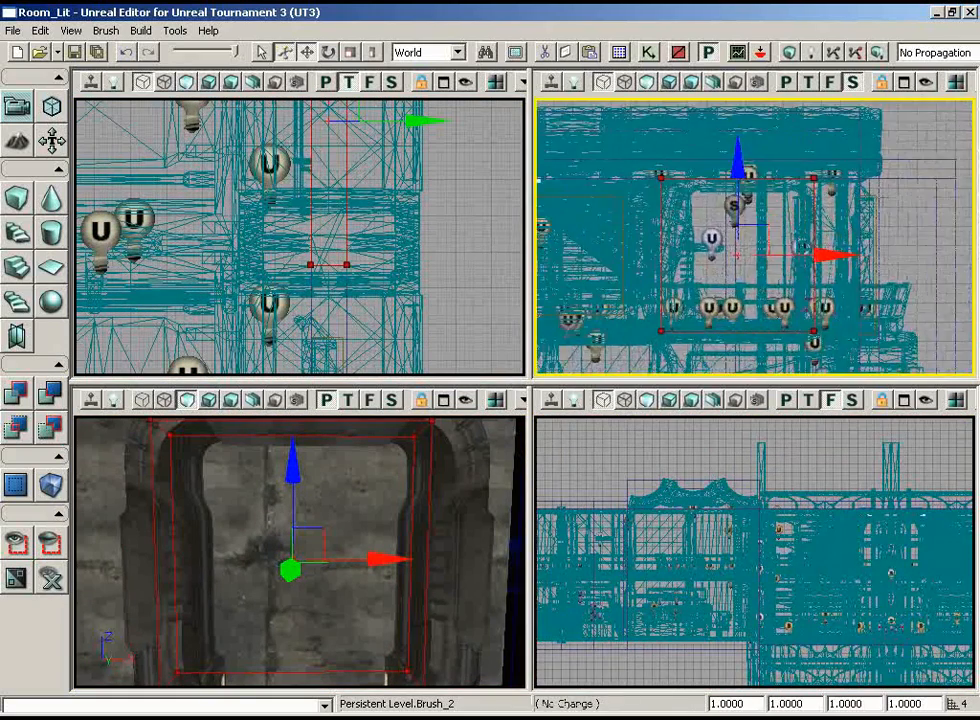
pyautogui.keyDown('ctrl'); pyautogui.click(438, 514); pyautogui.keyUp('ctrl')
pyautogui.scroll(3, 494, 311)
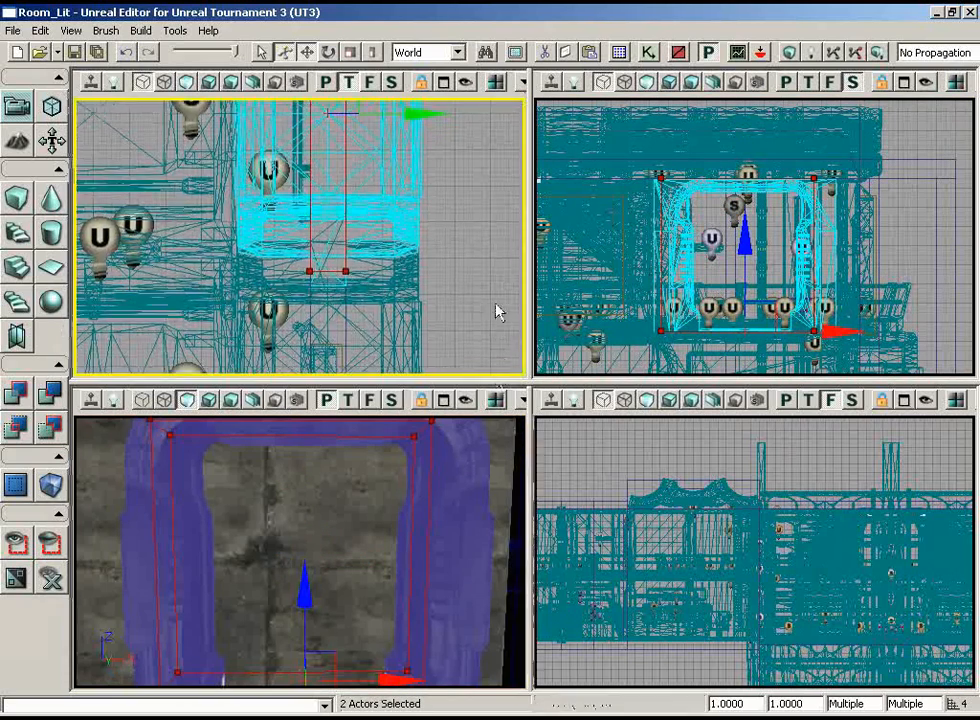
pyautogui.moveTo(475, 330); pyautogui.dragTo(467, 378)
pyautogui.scroll(3, 467, 378)
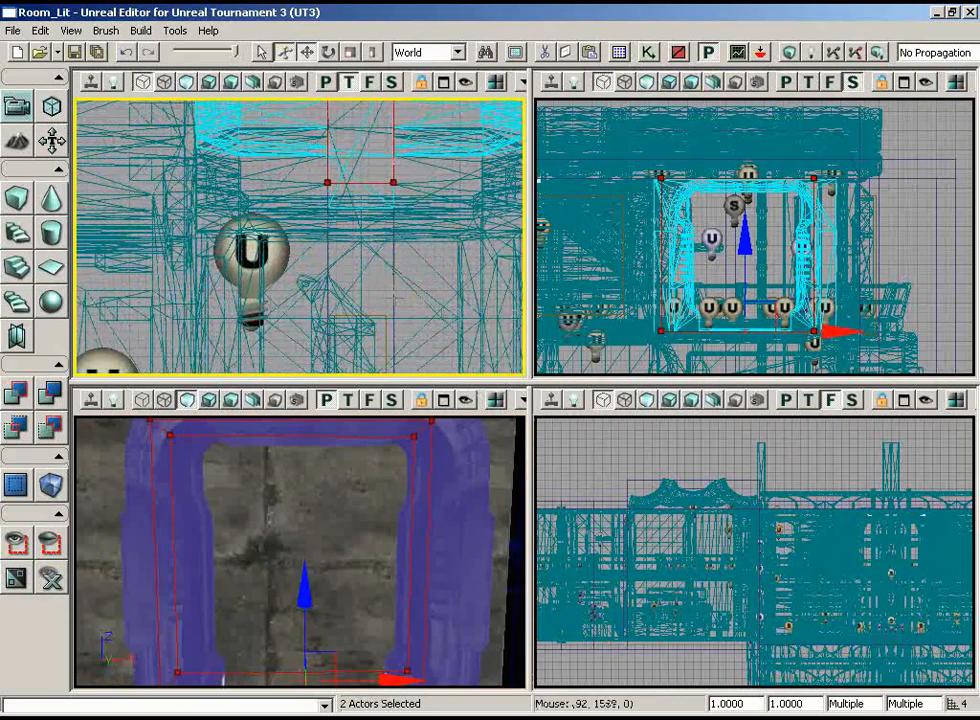
pyautogui.keyDown('ctrl'); pyautogui.click(416, 327); pyautogui.keyUp('ctrl')
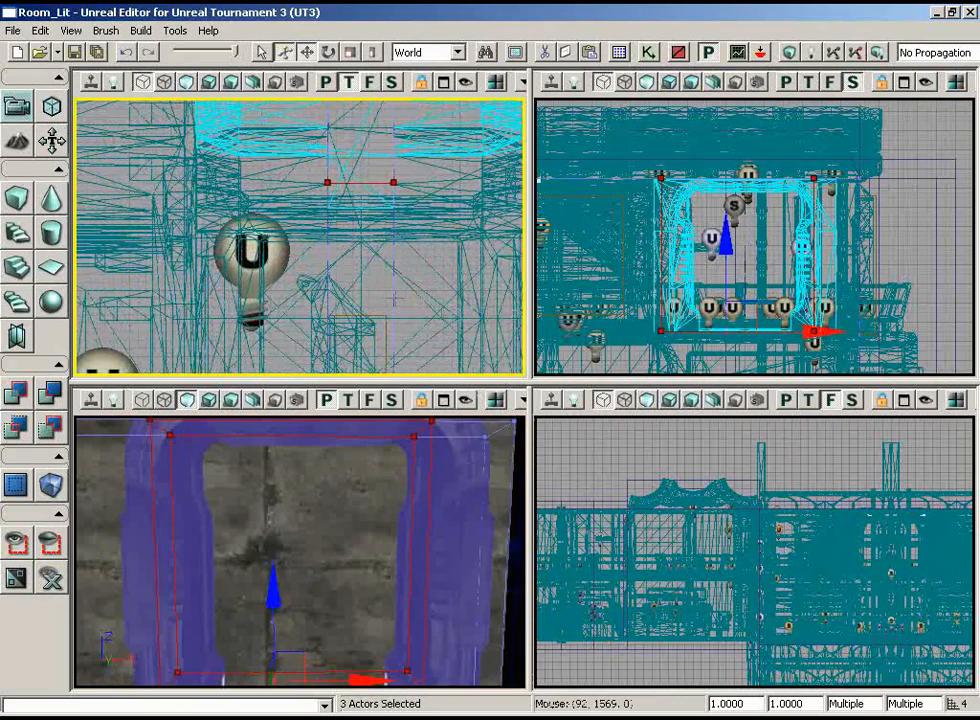
pyautogui.click(16, 542)
pyautogui.scroll(3, 604, 271)
pyautogui.scroll(5, 606, 247)
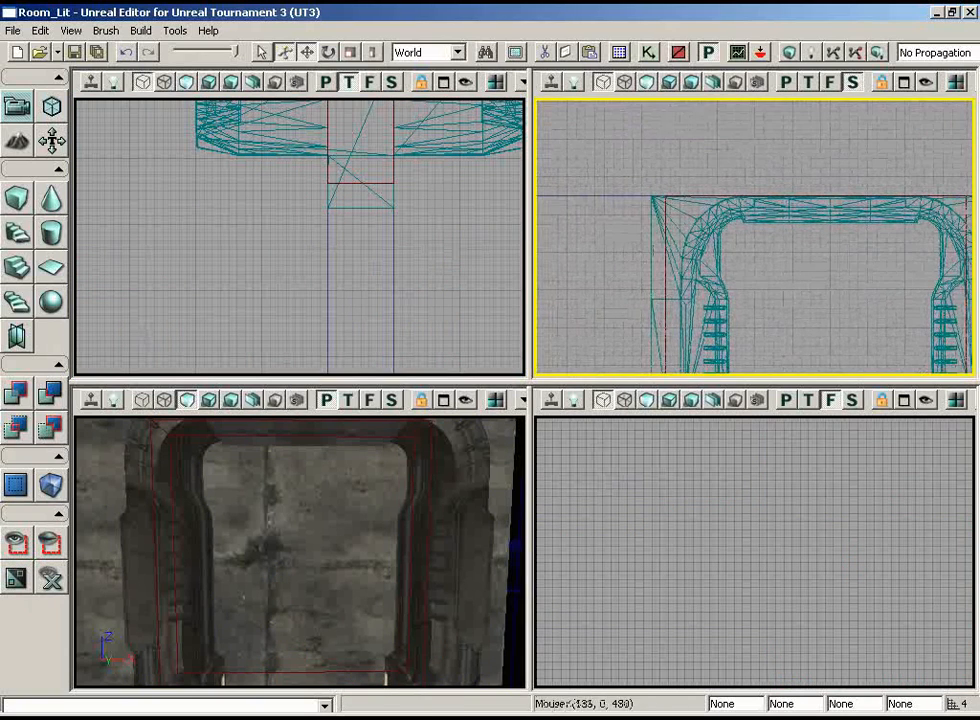
# Select the builder brush and enter geometry mode, keeping the Geometry Tools window clear of the top and side views
pyautogui.click(665, 250)
pyautogui.moveTo(469, 224); pyautogui.dragTo(521, 195)
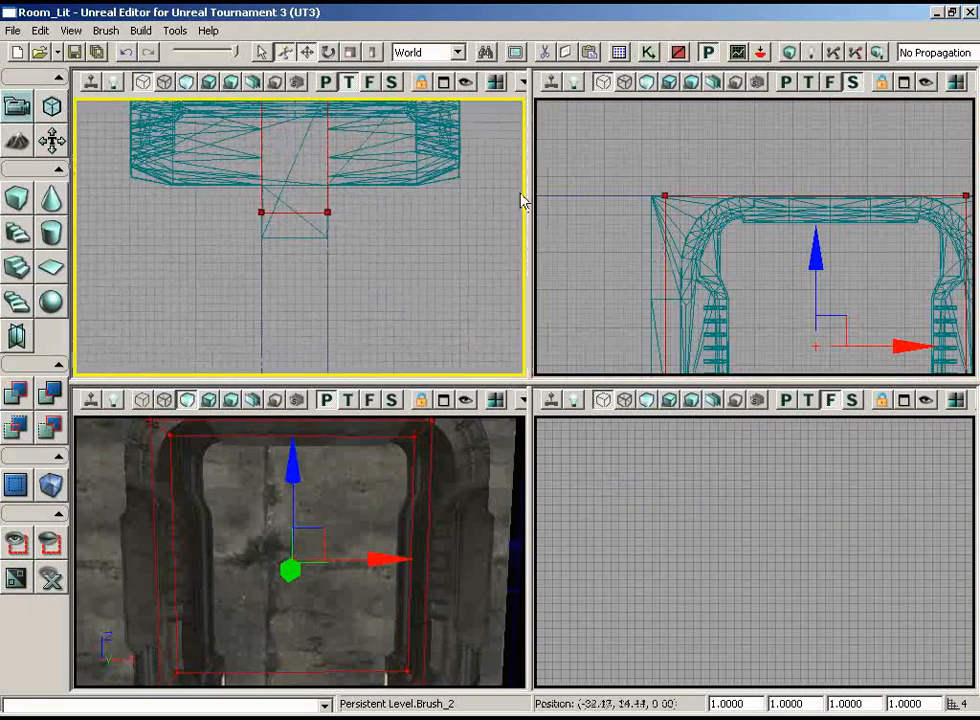
pyautogui.scroll(-3, 763, 260)
pyautogui.scroll(2, 822, 324)
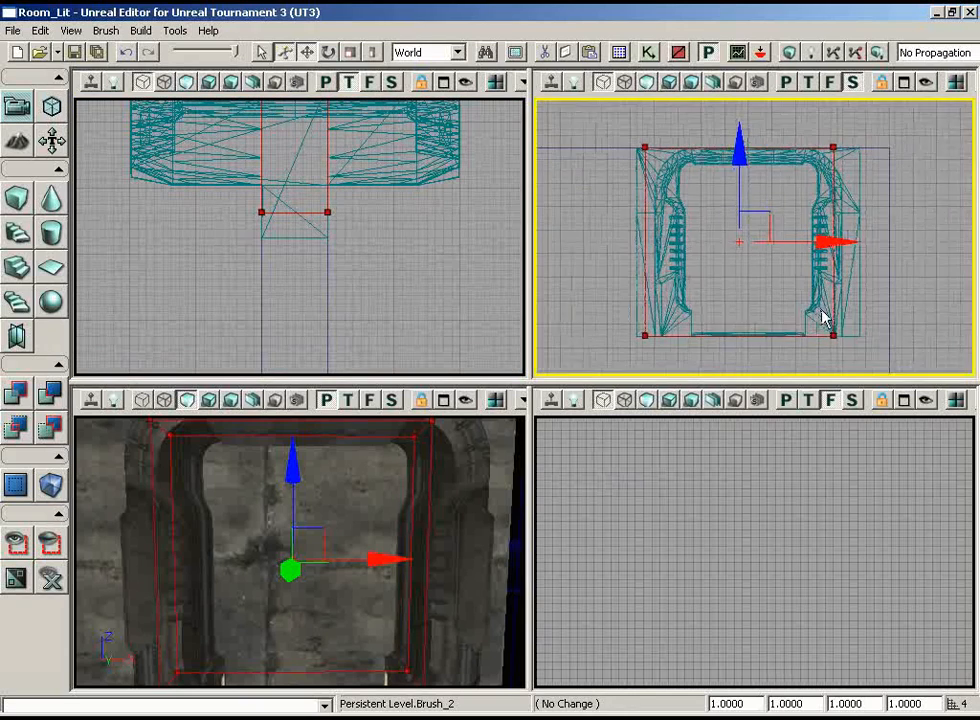
pyautogui.click(51, 106)
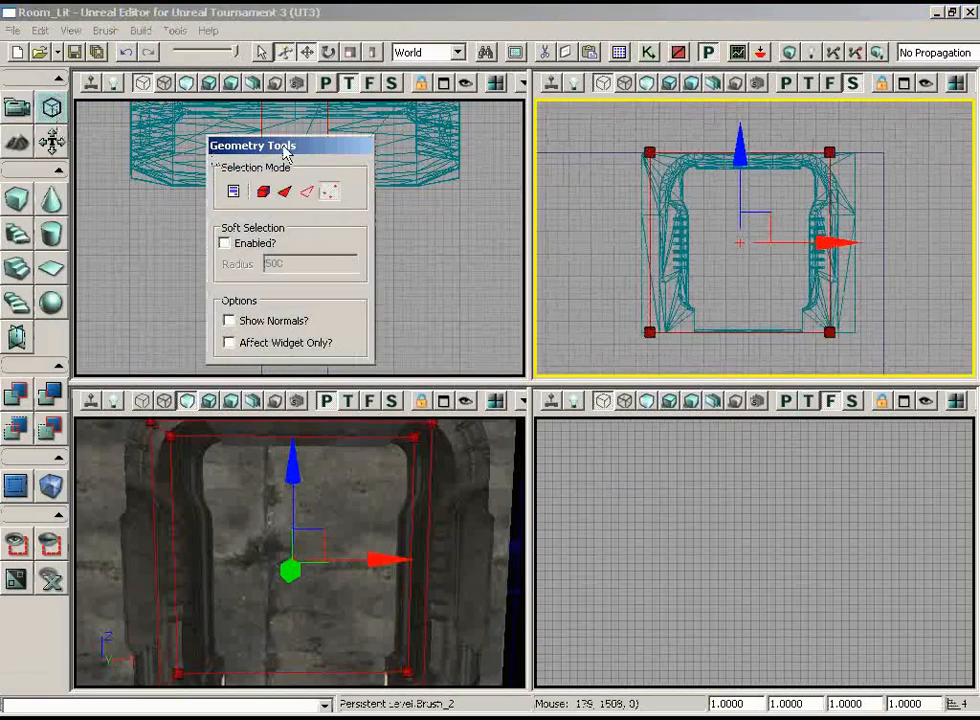
pyautogui.moveTo(716, 407); pyautogui.dragTo(718, 426)
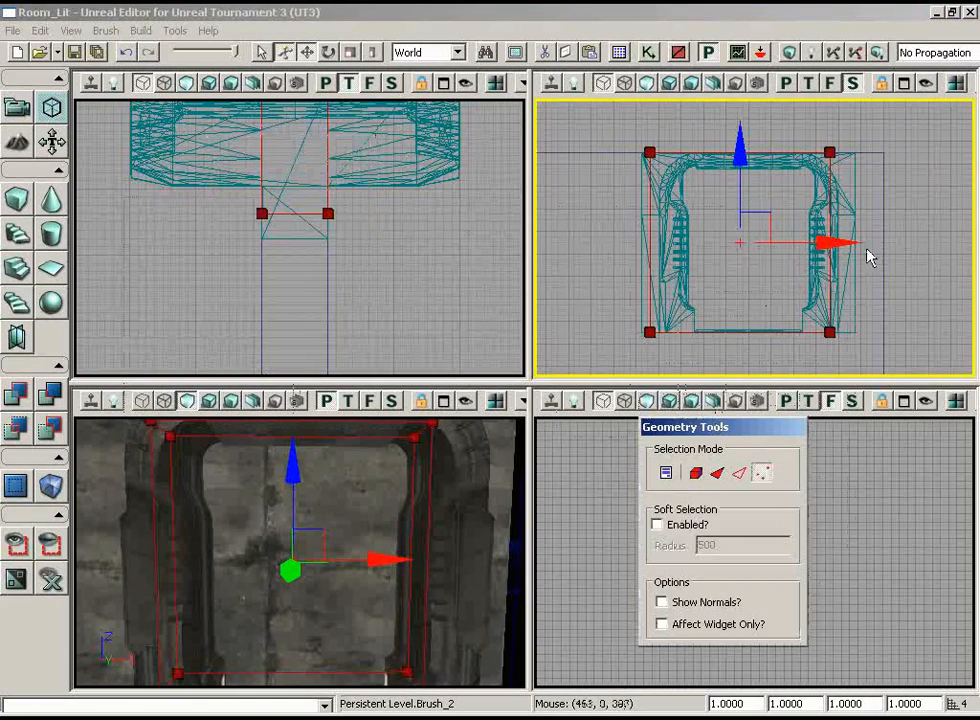
# Select the builder brush's upper vertices in the side view and lower them 4 units
pyautogui.moveTo(922, 197); pyautogui.dragTo(627, 147)
pyautogui.scroll(2, 891, 201)
pyautogui.scroll(2, 627, 147)
pyautogui.moveTo(785, 150); pyautogui.dragTo(899, 66)
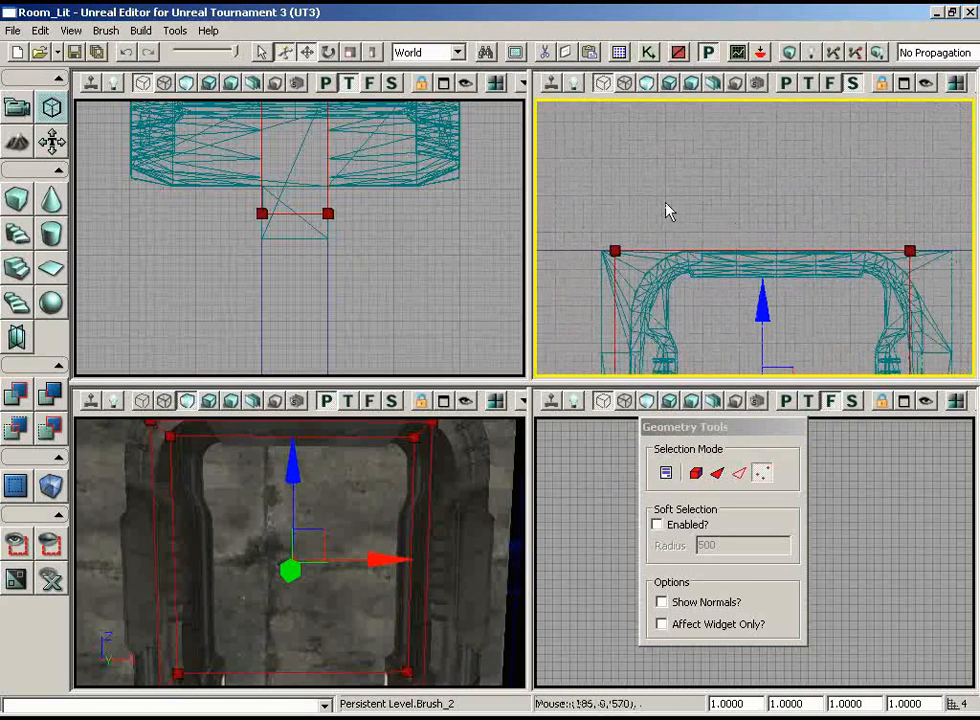
pyautogui.keyDown('ctrl'); pyautogui.keyDown('alt'); pyautogui.moveTo(602, 199); pyautogui.dragTo(951, 270); pyautogui.keyUp('alt'); pyautogui.keyUp('ctrl')
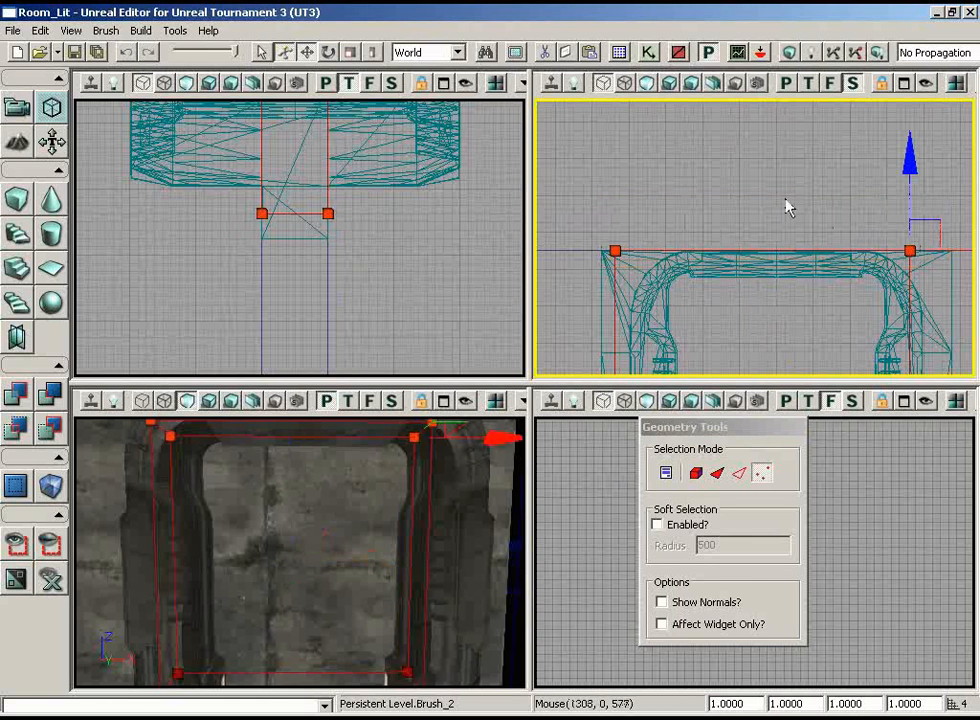
pyautogui.moveTo(906, 153); pyautogui.dragTo(904, 157)
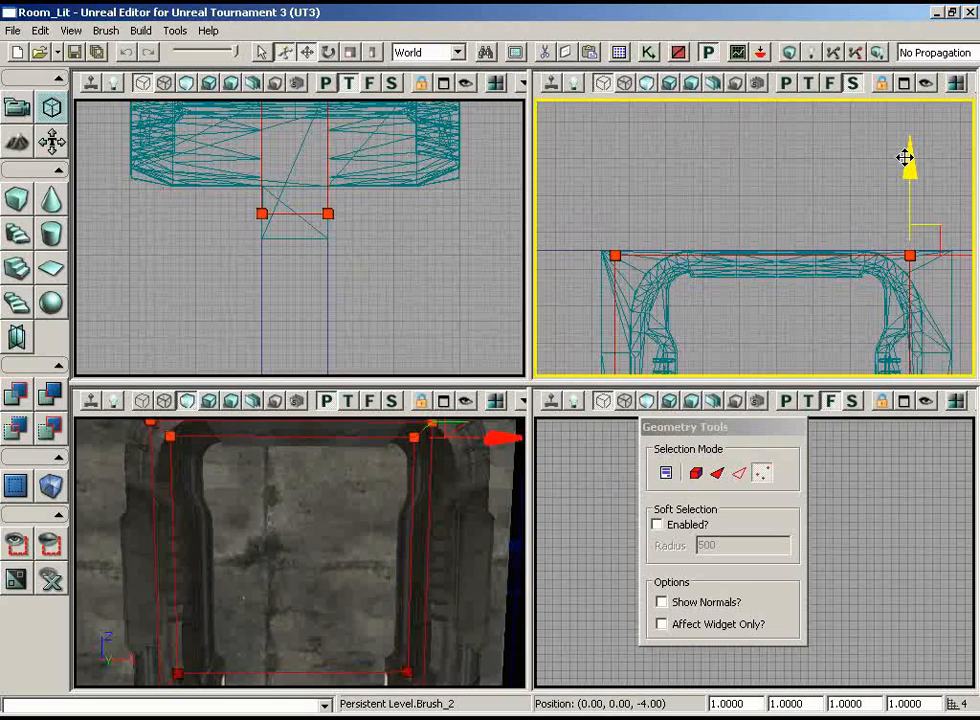
# Select the vertices of the brush's left edge in the side view and move them inward into the frame's side profile
pyautogui.moveTo(696, 216); pyautogui.dragTo(618, 308)
pyautogui.scroll(-3, 620, 258)
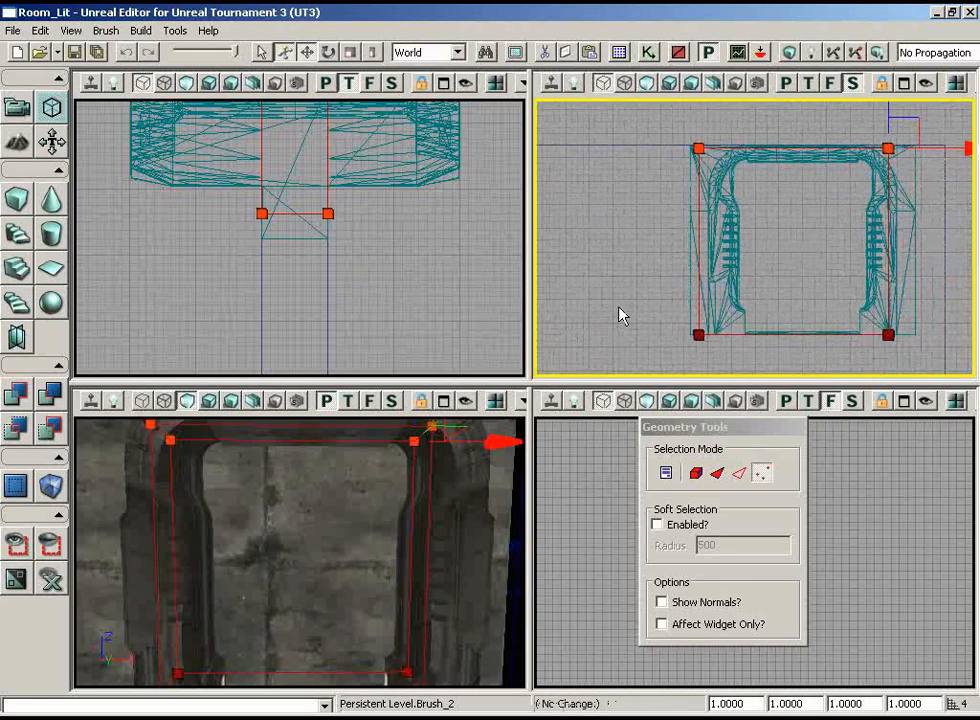
pyautogui.keyDown('ctrl'); pyautogui.keyDown('alt'); pyautogui.moveTo(712, 363); pyautogui.dragTo(646, 98); pyautogui.keyUp('alt'); pyautogui.keyUp('ctrl')
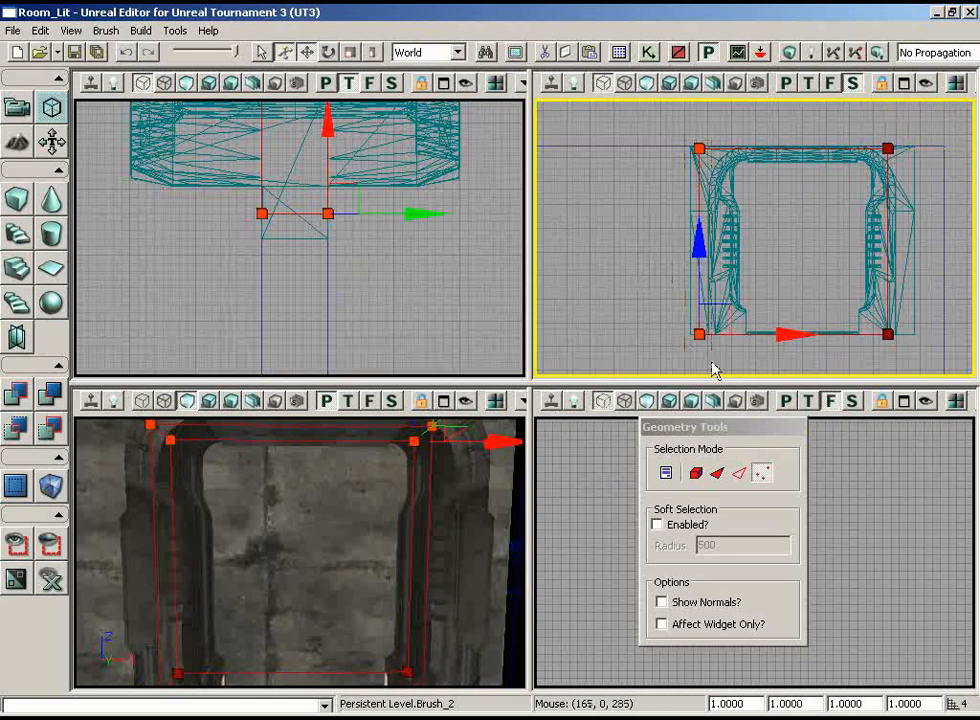
pyautogui.moveTo(783, 332); pyautogui.dragTo(817, 335)
pyautogui.moveTo(762, 232); pyautogui.dragTo(765, 155)
pyautogui.scroll(3, 713, 167)
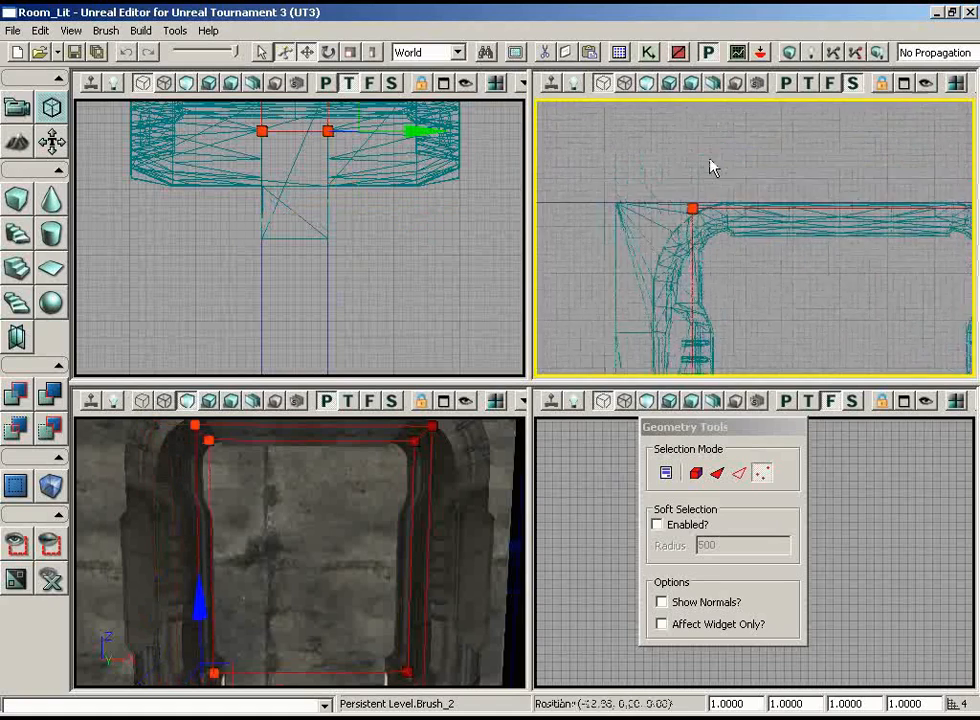
pyautogui.scroll(4, 643, 212)
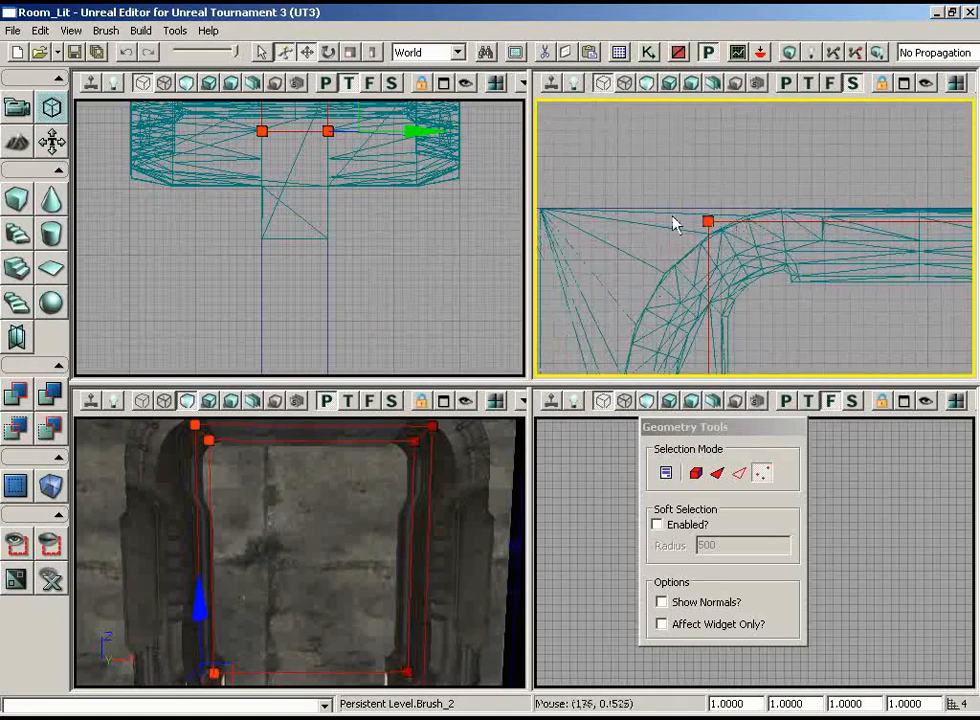
pyautogui.moveTo(675, 224); pyautogui.dragTo(671, 160)
pyautogui.scroll(-4, 781, 317)
pyautogui.moveTo(781, 317); pyautogui.dragTo(797, 283)
pyautogui.scroll(-1, 797, 283)
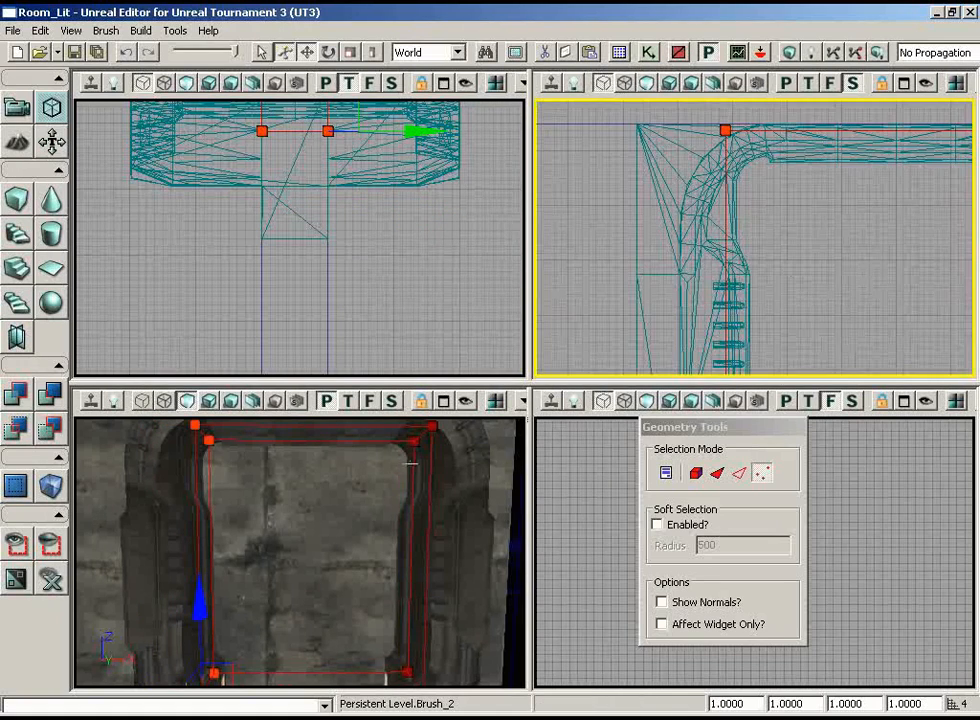
# Nudge the left-edge vertices farther inward along X to follow the frame's inner side, checking the fit at its corners
pyautogui.moveTo(410, 463); pyautogui.dragTo(342, 500)
pyautogui.moveTo(862, 219); pyautogui.dragTo(831, 304)
pyautogui.scroll(-6, 847, 298)
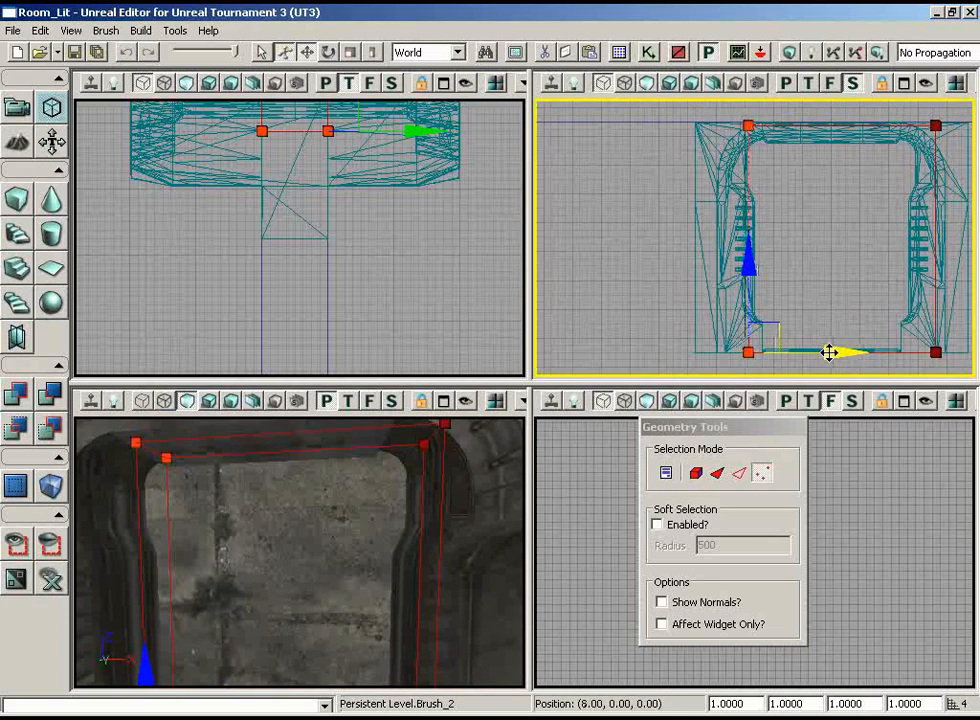
pyautogui.moveTo(829, 352); pyautogui.dragTo(831, 352)
pyautogui.scroll(15, 772, 219)
pyautogui.moveTo(816, 241); pyautogui.dragTo(735, 383)
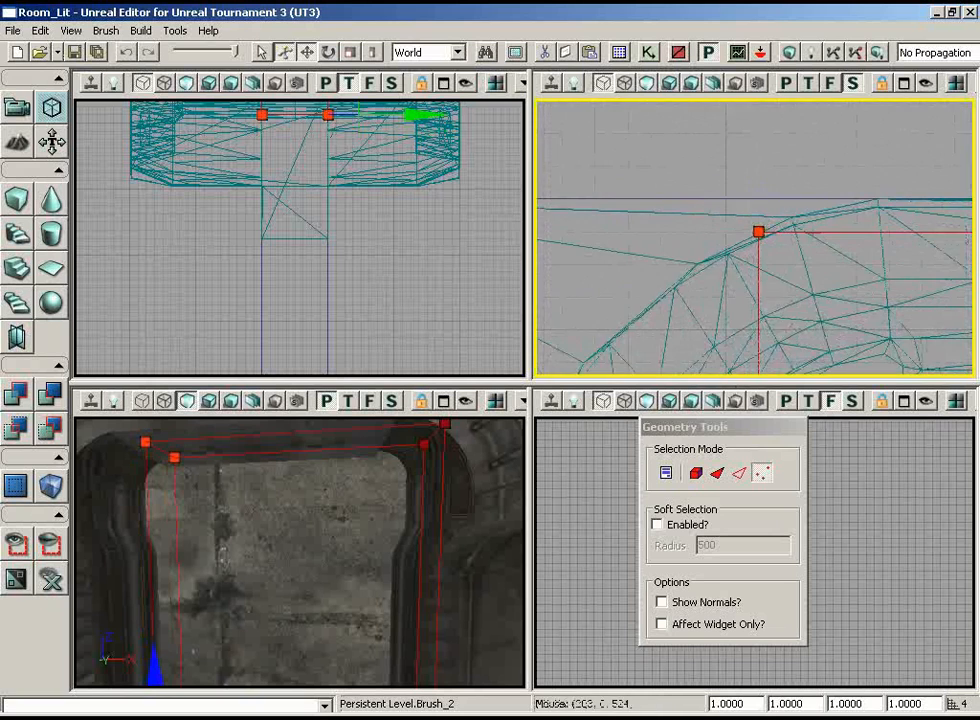
pyautogui.keyDown('ctrl'); pyautogui.moveTo(791, 144); pyautogui.dragTo(816, 160); pyautogui.keyUp('ctrl')
pyautogui.scroll(-10, 816, 99)
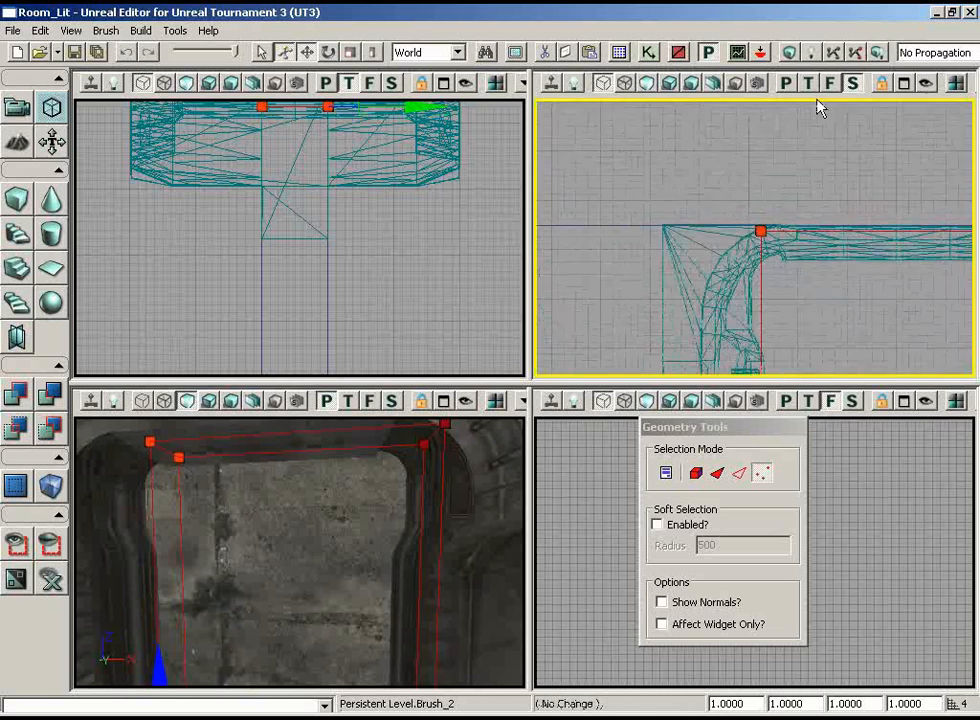
pyautogui.moveTo(816, 99); pyautogui.dragTo(799, 368)
pyautogui.scroll(5, 811, 377)
pyautogui.scroll(4, 798, 377)
pyautogui.moveTo(346, 452); pyautogui.dragTo(348, 436)
pyautogui.moveTo(348, 436); pyautogui.dragTo(348, 448, button='middle')
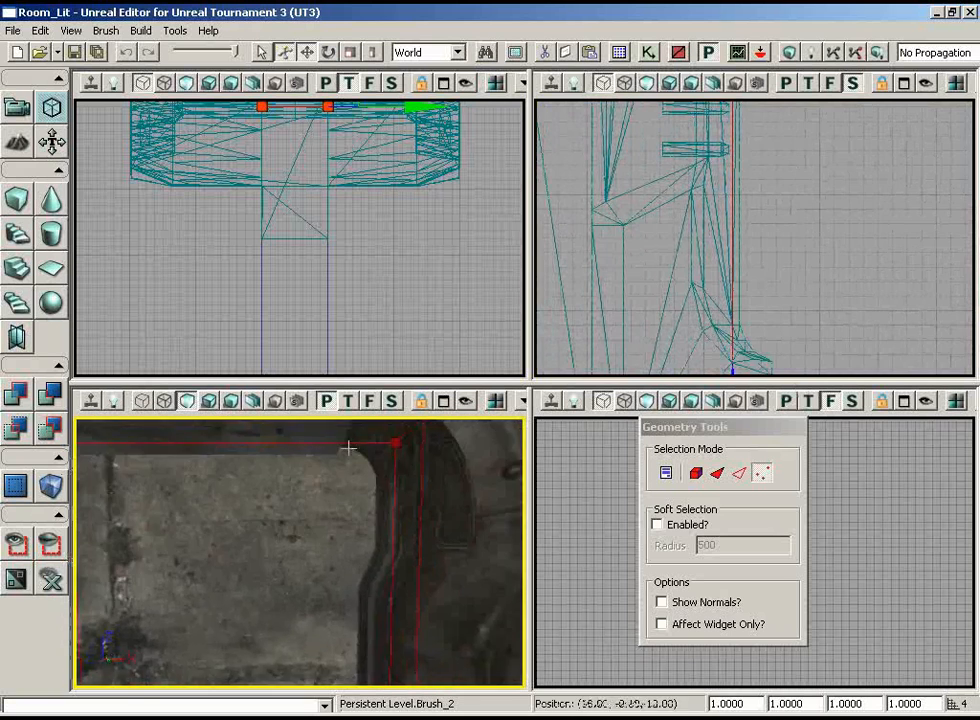
# Select the vertices of the brush's right edge in the side view and move them inward into the frame's side profile
pyautogui.moveTo(348, 448); pyautogui.dragTo(331, 471)
pyautogui.scroll(-6, 774, 173)
pyautogui.moveTo(774, 173); pyautogui.dragTo(975, 238)
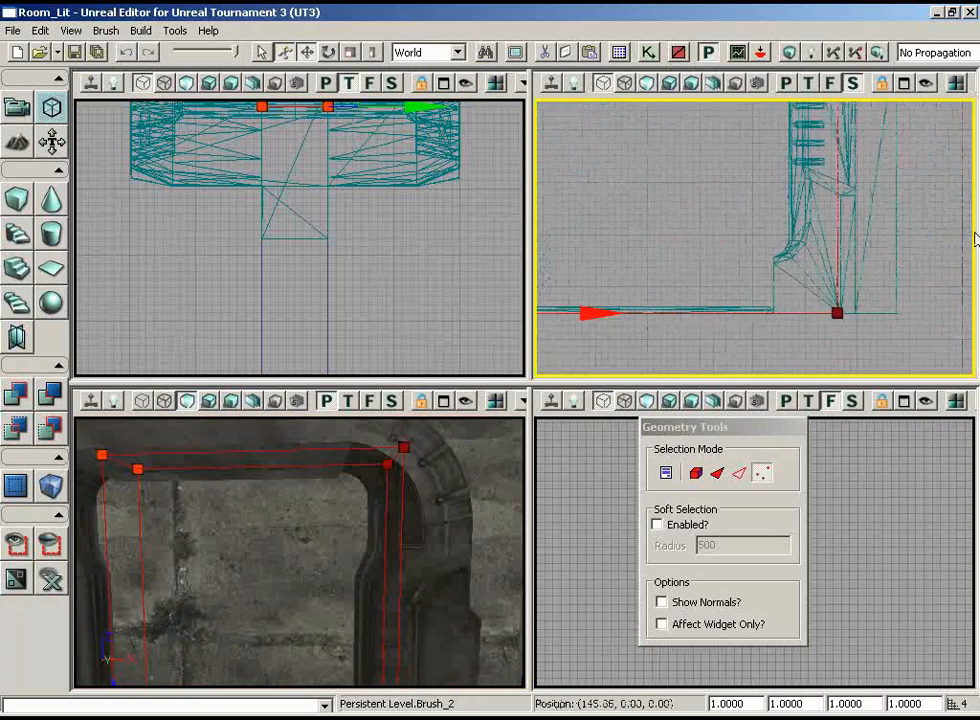
pyautogui.scroll(-3, 975, 200)
pyautogui.moveTo(973, 188); pyautogui.dragTo(962, 96)
pyautogui.scroll(-4, 962, 101)
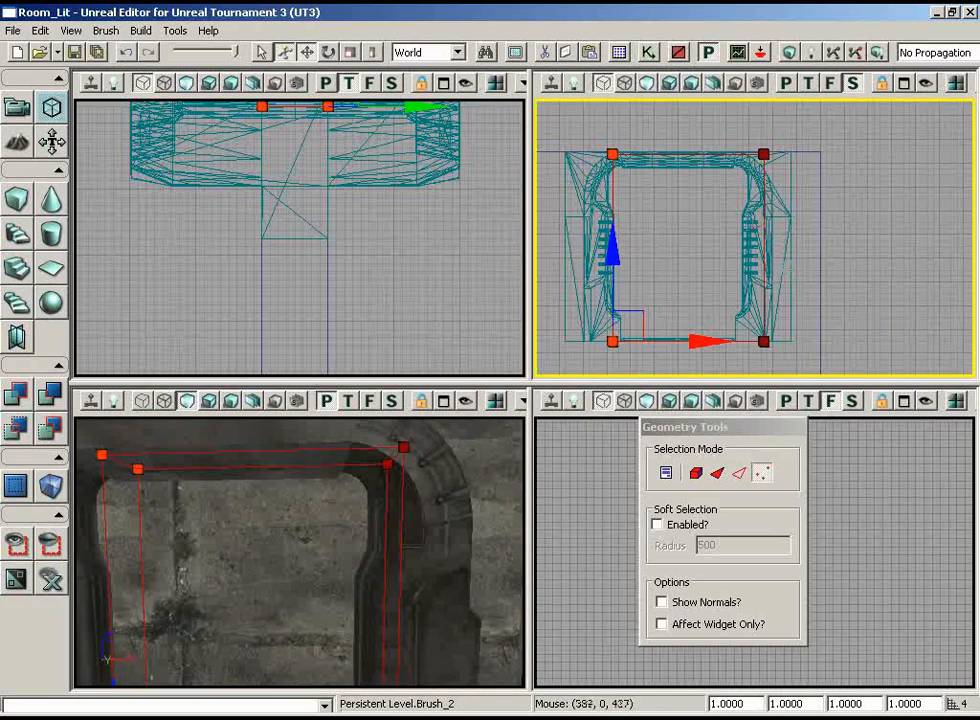
pyautogui.moveTo(781, 139)
pyautogui.keyDown('ctrl'); pyautogui.keyDown('alt'); pyautogui.mouseDown()
pyautogui.moveTo(684, 377)
pyautogui.moveTo(733, 373)
pyautogui.mouseUp(); pyautogui.keyUp('alt'); pyautogui.keyUp('ctrl')
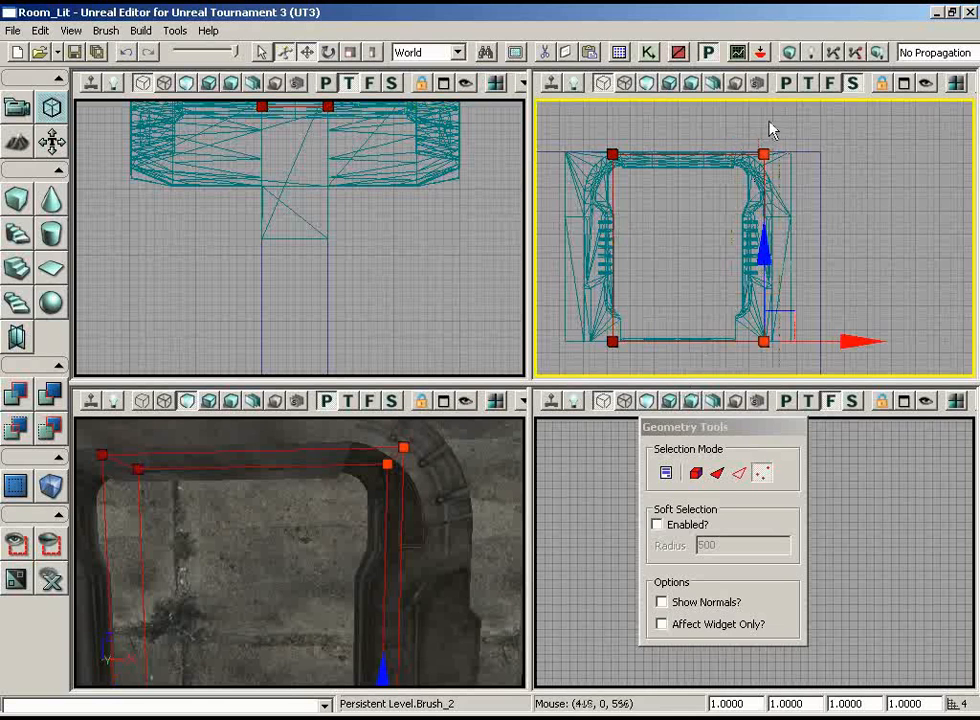
pyautogui.moveTo(838, 332); pyautogui.dragTo(826, 330)
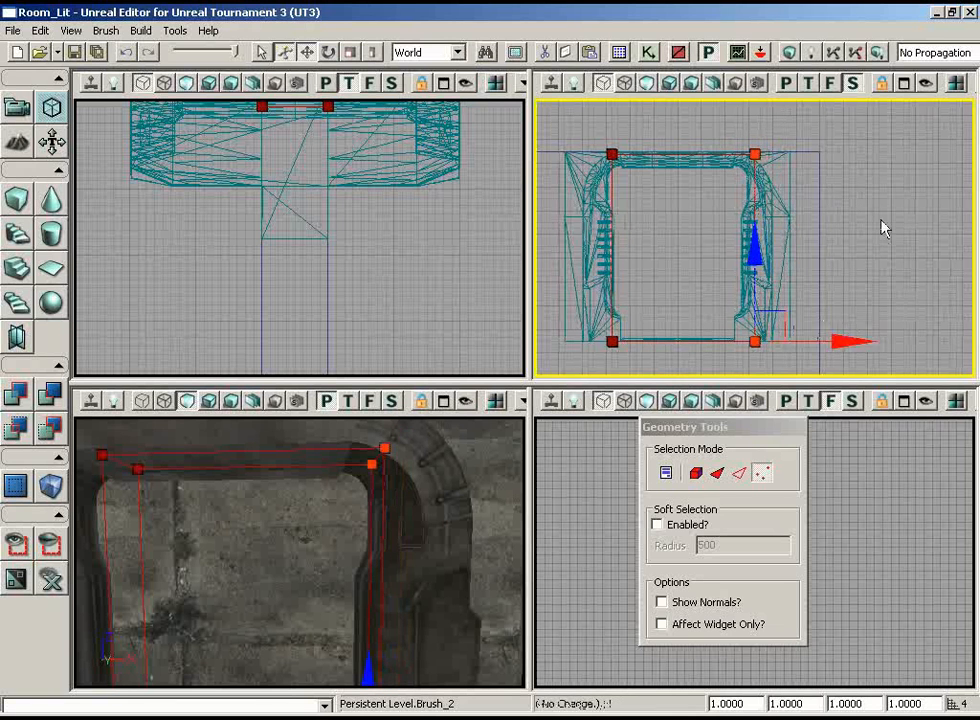
# Move the right-edge vertices farther inward along X to the frame's inner side, checking the fit at the upper corners
pyautogui.scroll(4, 900, 230)
pyautogui.scroll(2, 918, 236)
pyautogui.moveTo(918, 236); pyautogui.dragTo(556, 306)
pyautogui.scroll(2, 556, 306)
pyautogui.scroll(3, 866, 269)
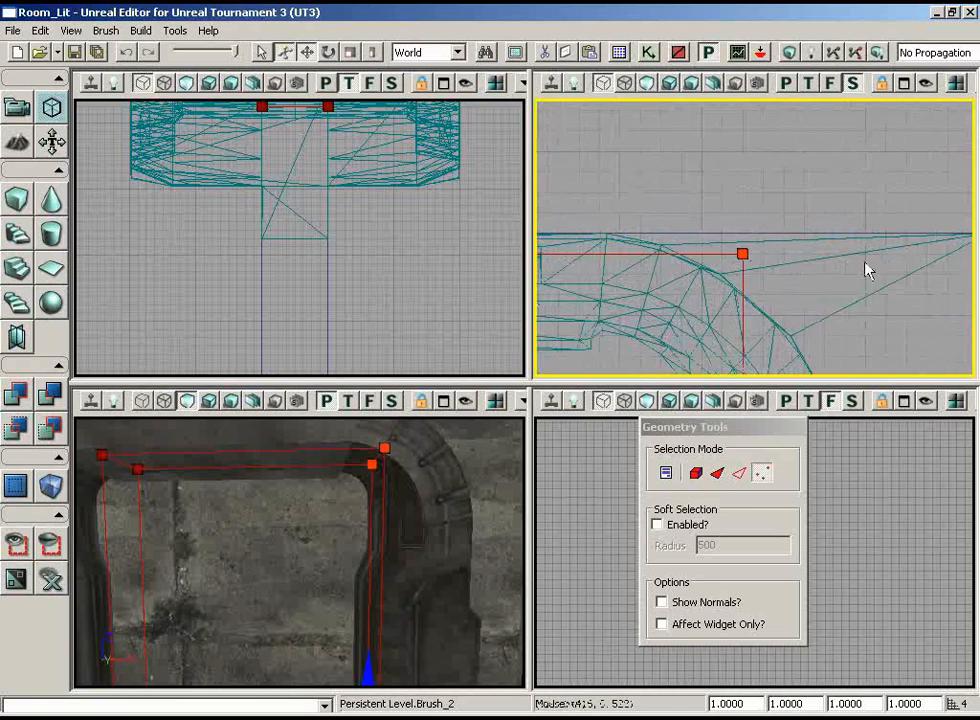
pyautogui.moveTo(866, 269); pyautogui.dragTo(802, 282)
pyautogui.scroll(-6, 735, 277)
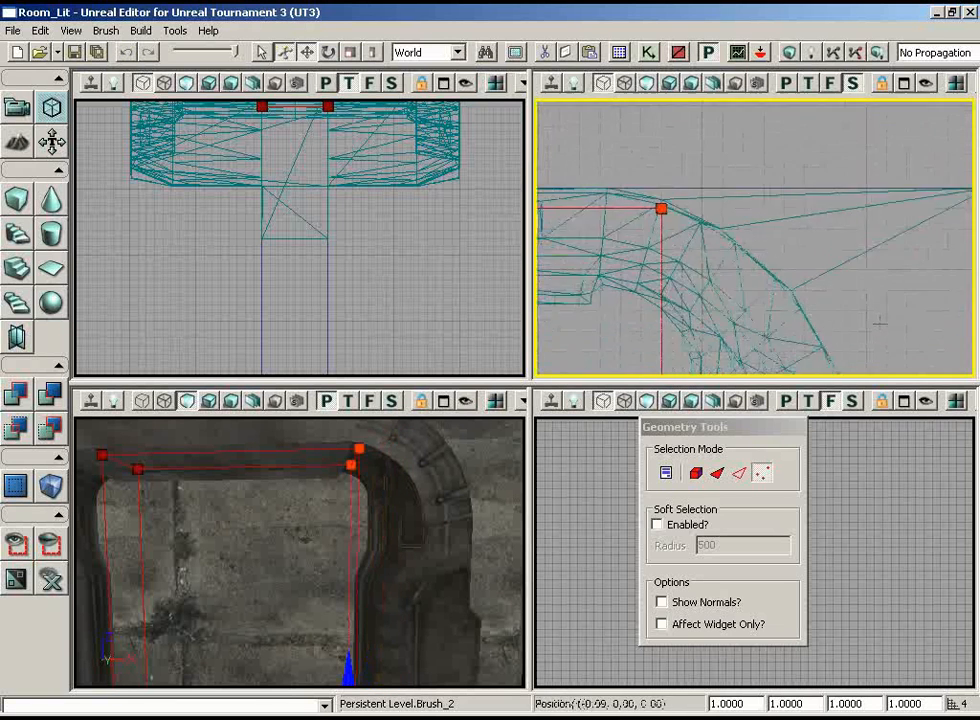
pyautogui.moveTo(743, 220); pyautogui.dragTo(882, 257)
pyautogui.scroll(2, 862, 248)
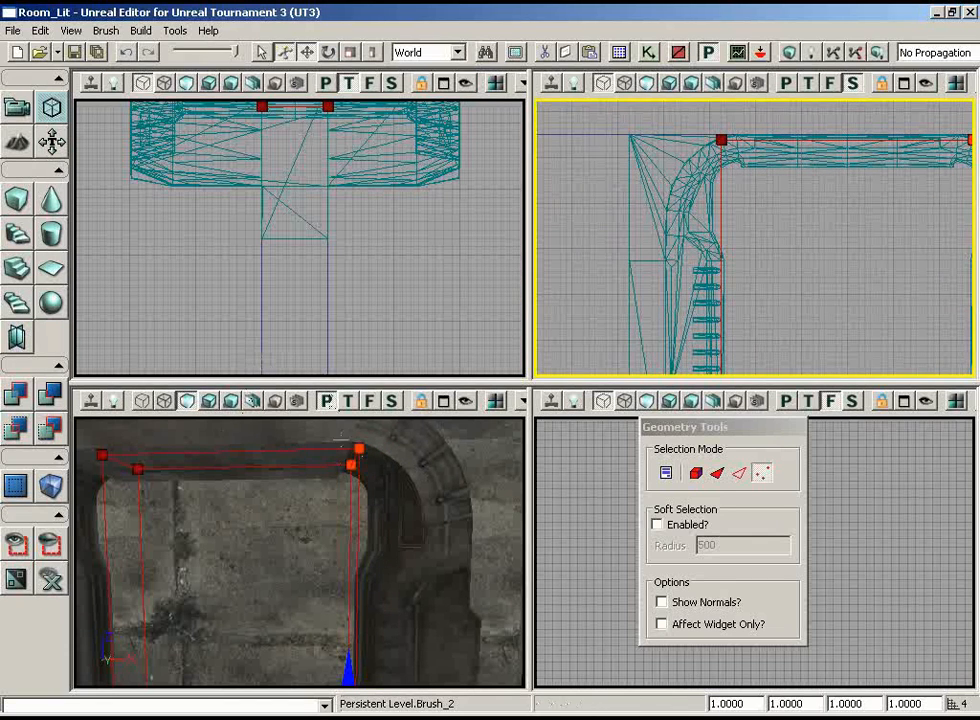
pyautogui.moveTo(342, 439); pyautogui.dragTo(280, 478)
pyautogui.scroll(-5, 853, 287)
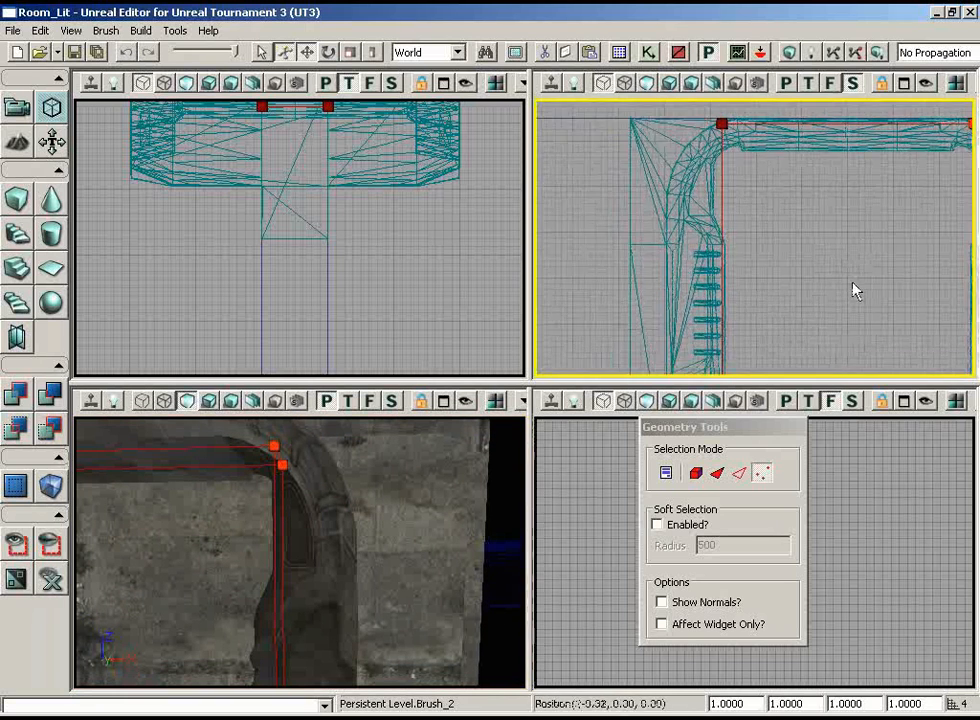
pyautogui.moveTo(841, 242); pyautogui.dragTo(838, 228)
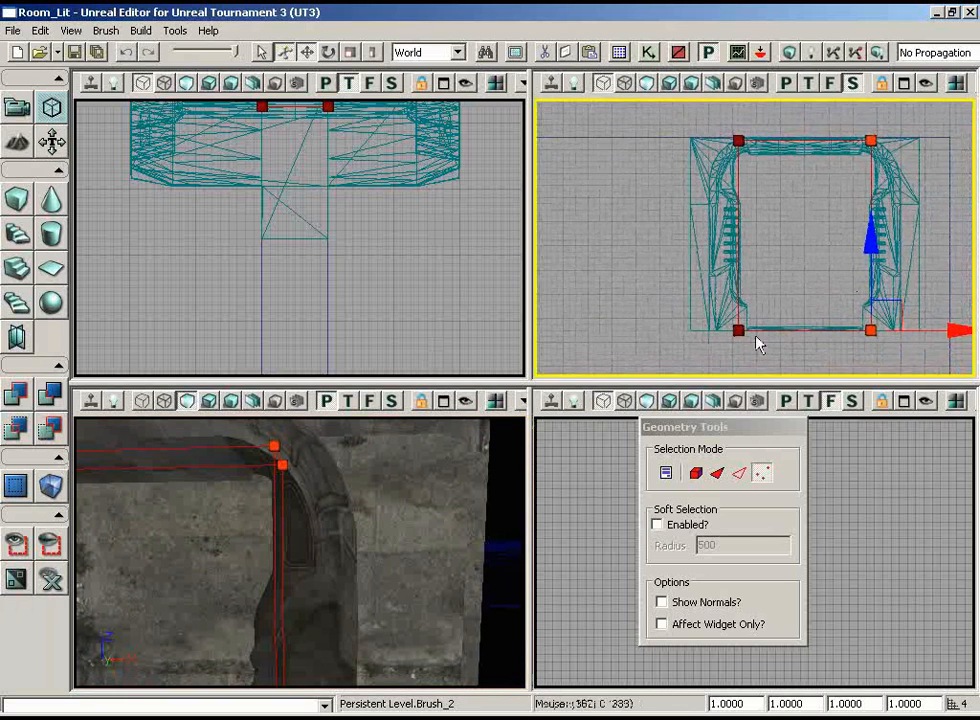
# Select the brush's upper vertices in the side view and lower them into the frame's upper profile
pyautogui.moveTo(801, 149); pyautogui.dragTo(801, 181)
pyautogui.scroll(3, 801, 181)
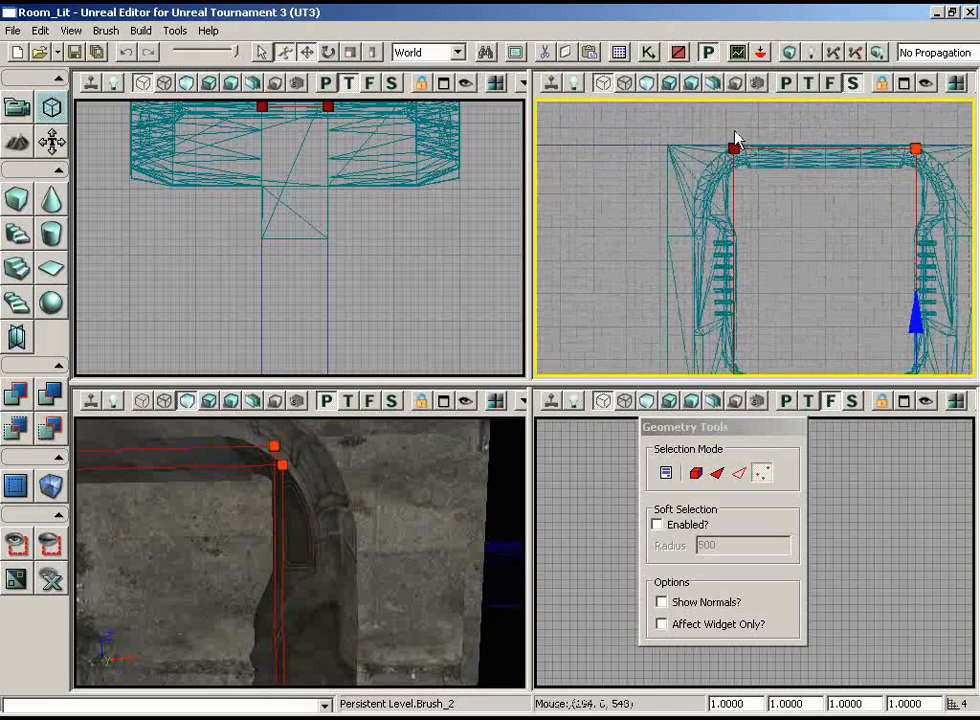
pyautogui.keyDown('ctrl'); pyautogui.keyDown('alt'); pyautogui.moveTo(717, 124); pyautogui.dragTo(974, 160); pyautogui.keyUp('alt'); pyautogui.keyUp('ctrl')
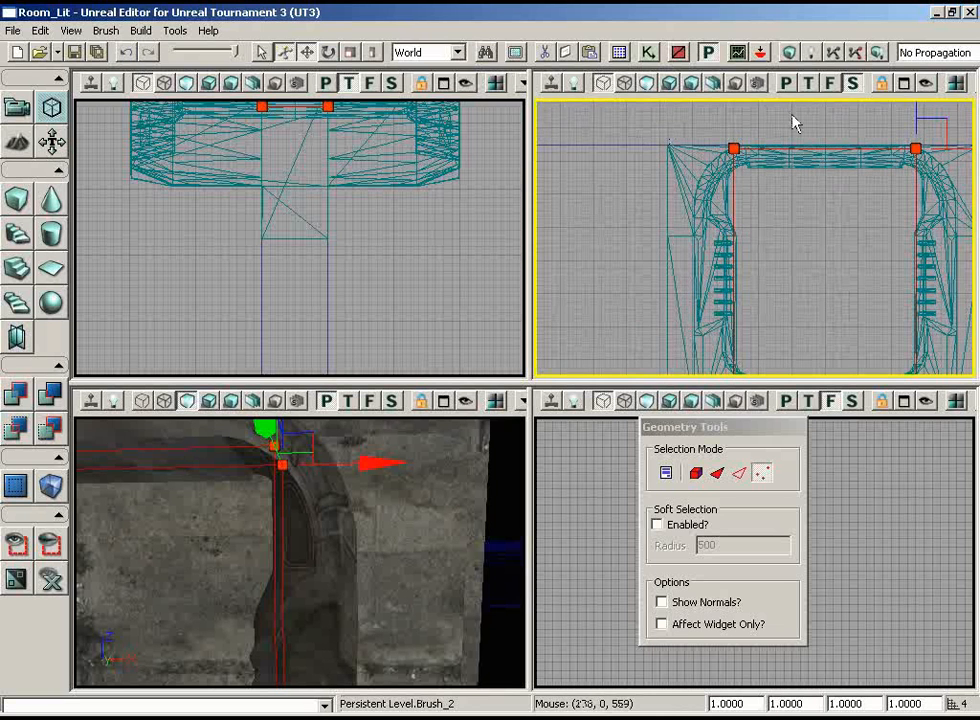
pyautogui.moveTo(888, 128); pyautogui.dragTo(953, 79)
pyautogui.moveTo(855, 110)
pyautogui.mouseDown()
pyautogui.moveTo(855, 133)
pyautogui.moveTo(855, 120)
pyautogui.mouseUp()
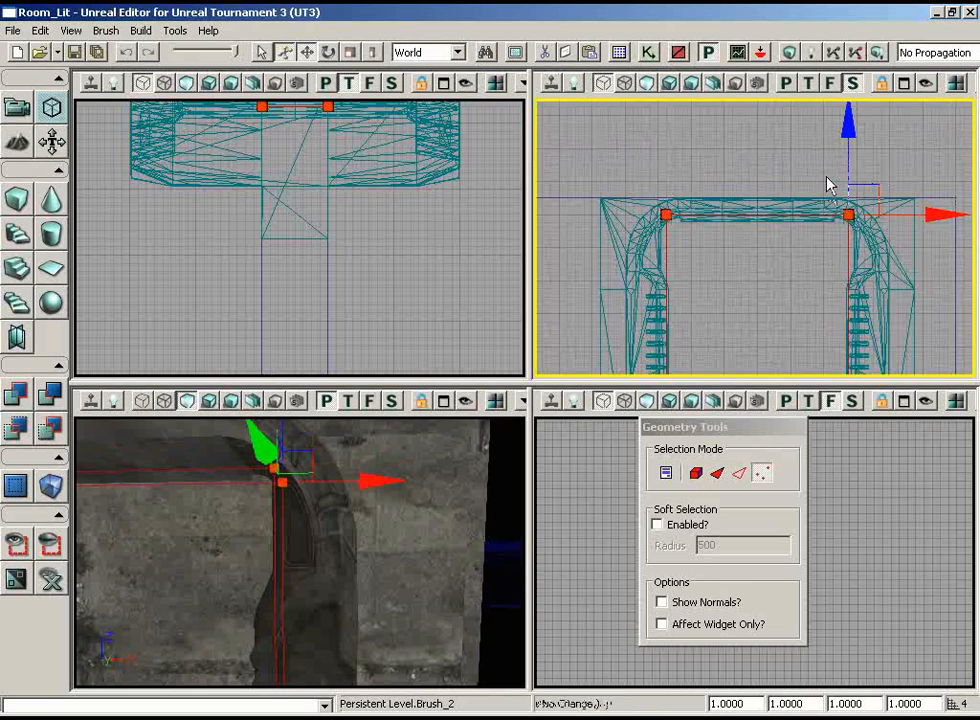
# Select only the right-edge vertices and move them slightly outward along X, into the thickness of the frame
pyautogui.scroll(-3, 828, 180)
pyautogui.moveTo(894, 176)
pyautogui.mouseDown()
pyautogui.moveTo(943, 207)
pyautogui.moveTo(961, 243)
pyautogui.mouseUp()
pyautogui.click(770, 366)
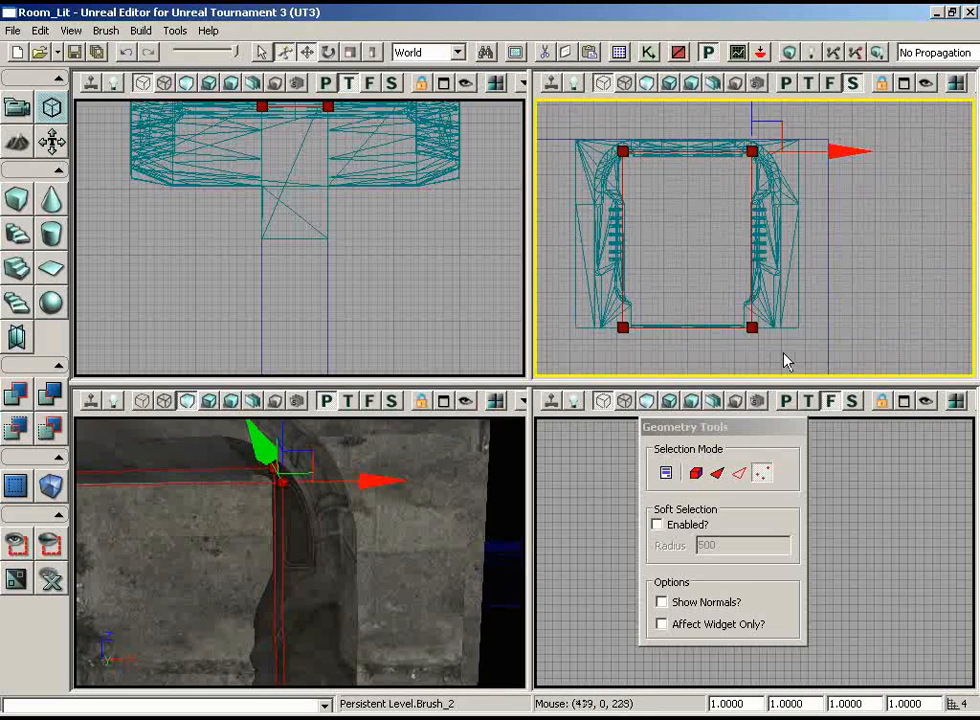
pyautogui.keyDown('ctrl'); pyautogui.keyDown('alt'); pyautogui.moveTo(785, 354); pyautogui.dragTo(726, 102); pyautogui.keyUp('alt'); pyautogui.keyUp('ctrl')
pyautogui.moveTo(829, 329); pyautogui.dragTo(838, 328)
# Select the left-edge vertices and move them outward along X until the upper corner sits inside the frame's rounded corner
pyautogui.keyDown('ctrl'); pyautogui.keyDown('alt'); pyautogui.moveTo(659, 351); pyautogui.dragTo(537, 101); pyautogui.keyUp('alt'); pyautogui.keyUp('ctrl')
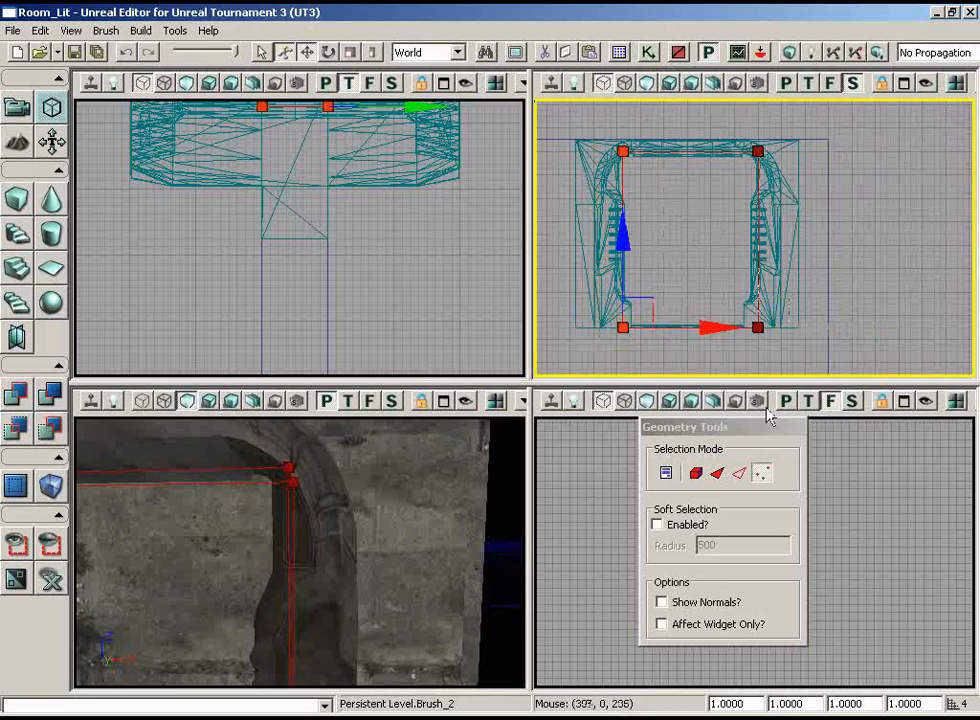
pyautogui.moveTo(703, 334); pyautogui.dragTo(696, 335)
pyautogui.moveTo(705, 276)
pyautogui.mouseDown(button='right')
pyautogui.moveTo(637, 339)
pyautogui.moveTo(536, 278)
pyautogui.moveTo(678, 262)
pyautogui.moveTo(692, 230)
pyautogui.mouseUp(button='right')
pyautogui.scroll(2, 678, 262)
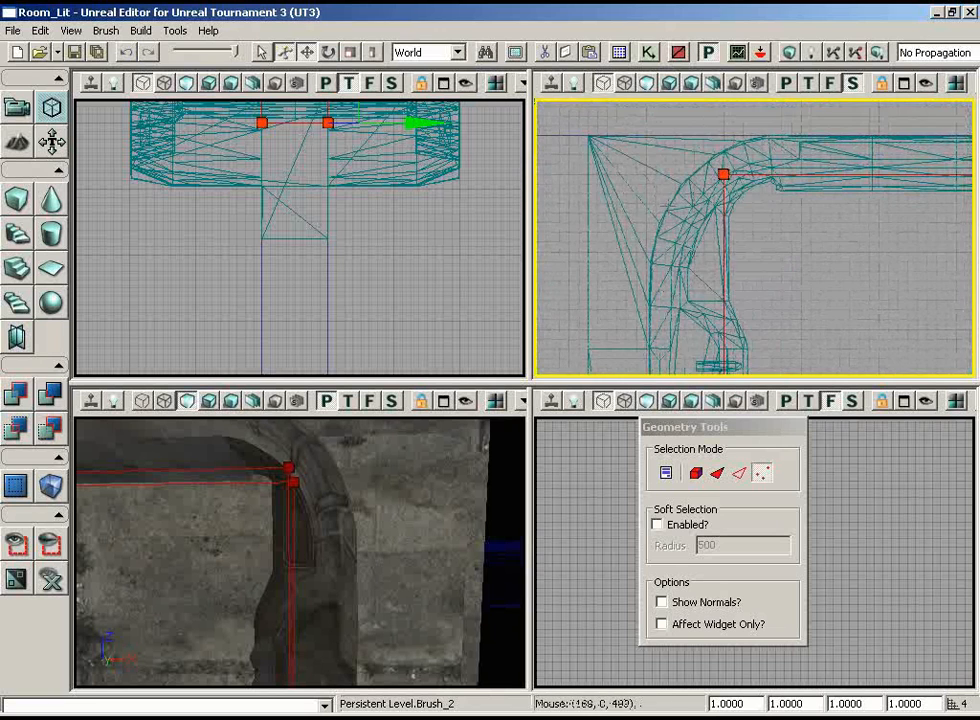
pyautogui.moveTo(785, 160); pyautogui.dragTo(785, 198, button='right')
pyautogui.scroll(2, 785, 198)
pyautogui.moveTo(753, 290); pyautogui.dragTo(736, 258, button='right')
pyautogui.keyDown('ctrl'); pyautogui.moveTo(788, 250); pyautogui.dragTo(768, 248); pyautogui.keyUp('ctrl')
# Select the right-edge vertices again and nudge them outward to match the left side, checking the upper and lower corners
pyautogui.moveTo(747, 182); pyautogui.dragTo(973, 241, button='right')
pyautogui.scroll(-3, 750, 376)
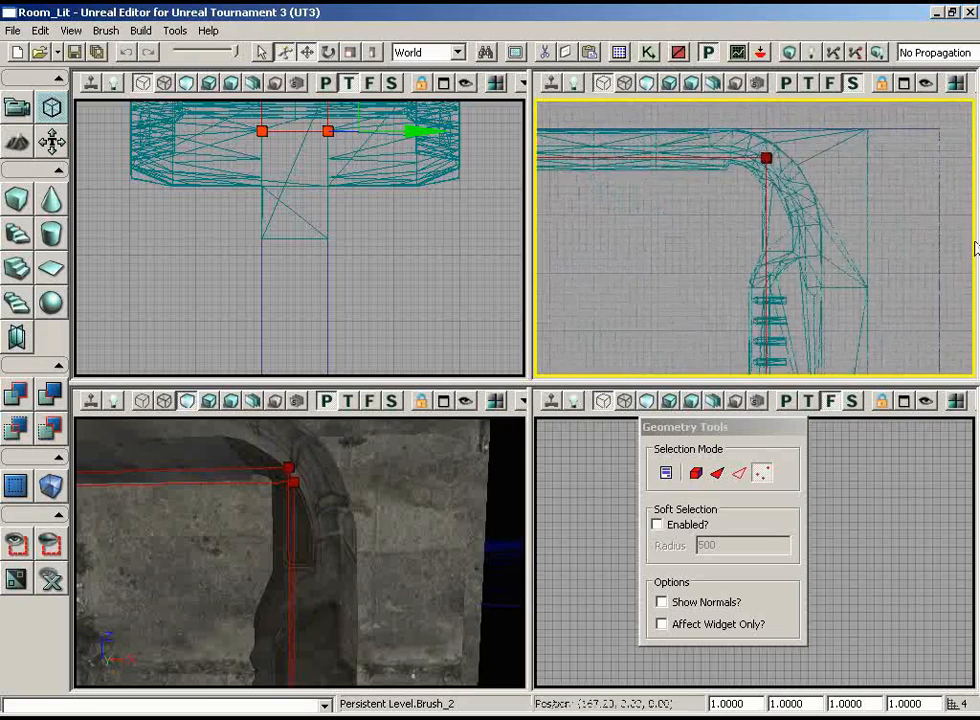
pyautogui.scroll(2, 960, 290)
pyautogui.moveTo(942, 296)
pyautogui.mouseDown(button='right')
pyautogui.moveTo(954, 302)
pyautogui.moveTo(956, 212)
pyautogui.mouseUp(button='right')
pyautogui.scroll(-3, 956, 212)
pyautogui.scroll(-1, 736, 228)
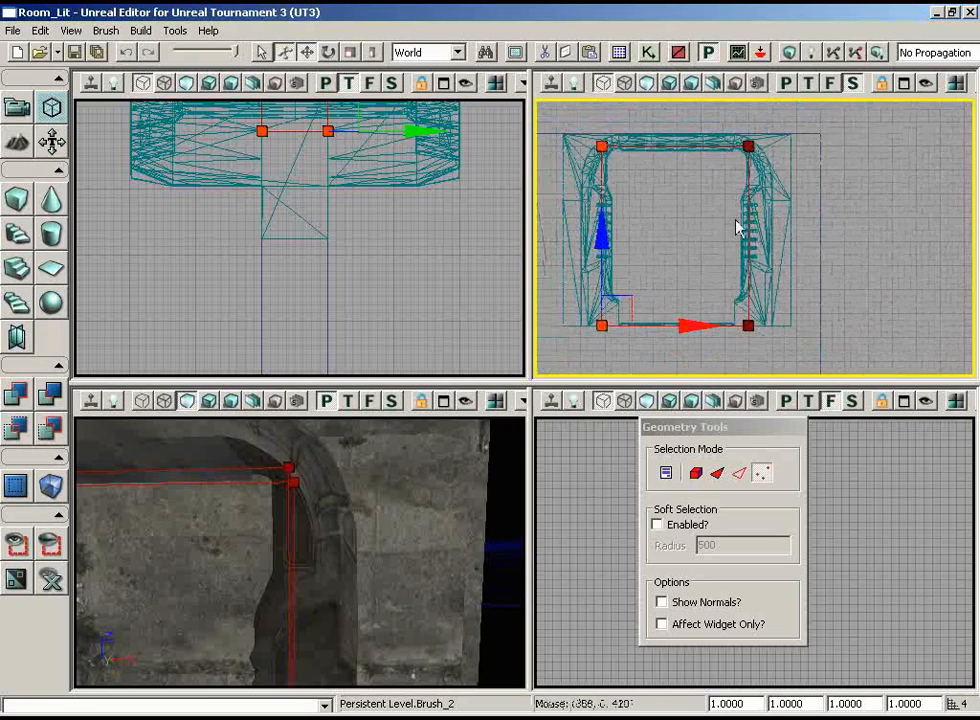
pyautogui.keyDown('ctrl'); pyautogui.keyDown('alt'); pyautogui.moveTo(817, 351); pyautogui.dragTo(690, 105); pyautogui.keyUp('alt'); pyautogui.keyUp('ctrl')
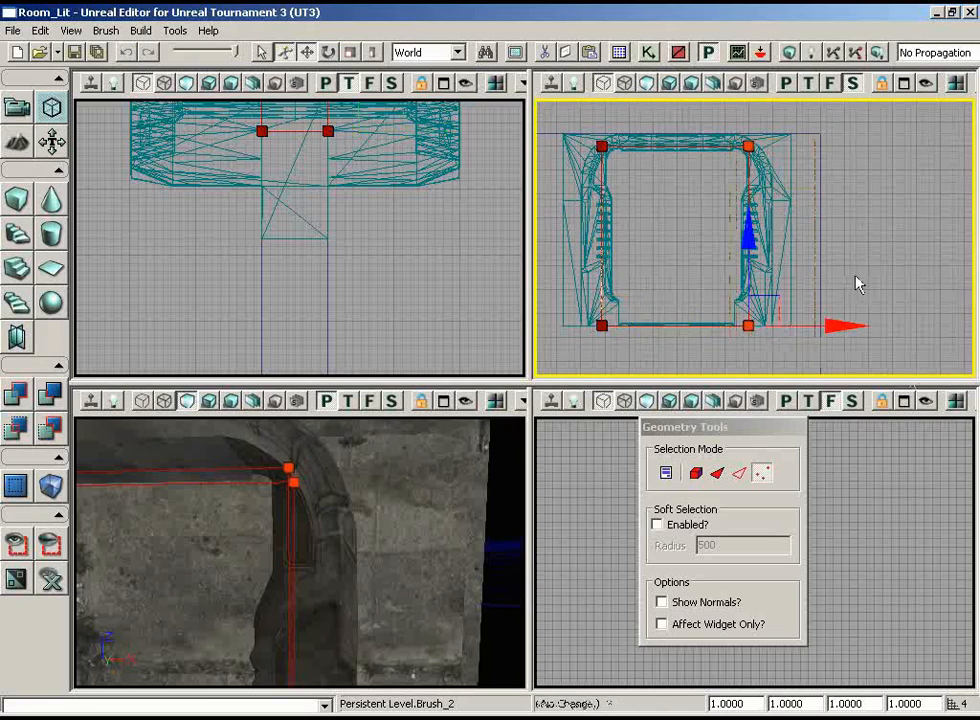
pyautogui.moveTo(794, 294); pyautogui.dragTo(790, 357, button='right')
pyautogui.scroll(5, 790, 357)
pyautogui.moveTo(821, 216); pyautogui.dragTo(850, 270, button='right')
pyautogui.keyDown('ctrl'); pyautogui.moveTo(857, 262); pyautogui.dragTo(868, 262); pyautogui.keyUp('ctrl')
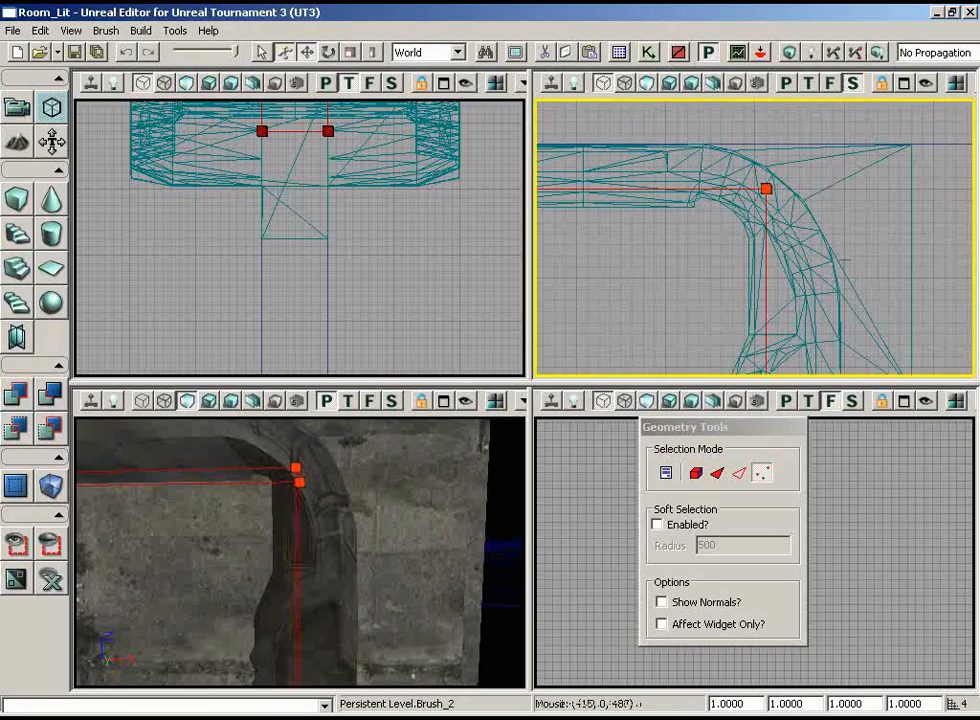
pyautogui.moveTo(628, 264); pyautogui.dragTo(630, 500, button='right')
pyautogui.scroll(-2, 619, 326)
pyautogui.moveTo(578, 230); pyautogui.dragTo(575, 347, button='right')
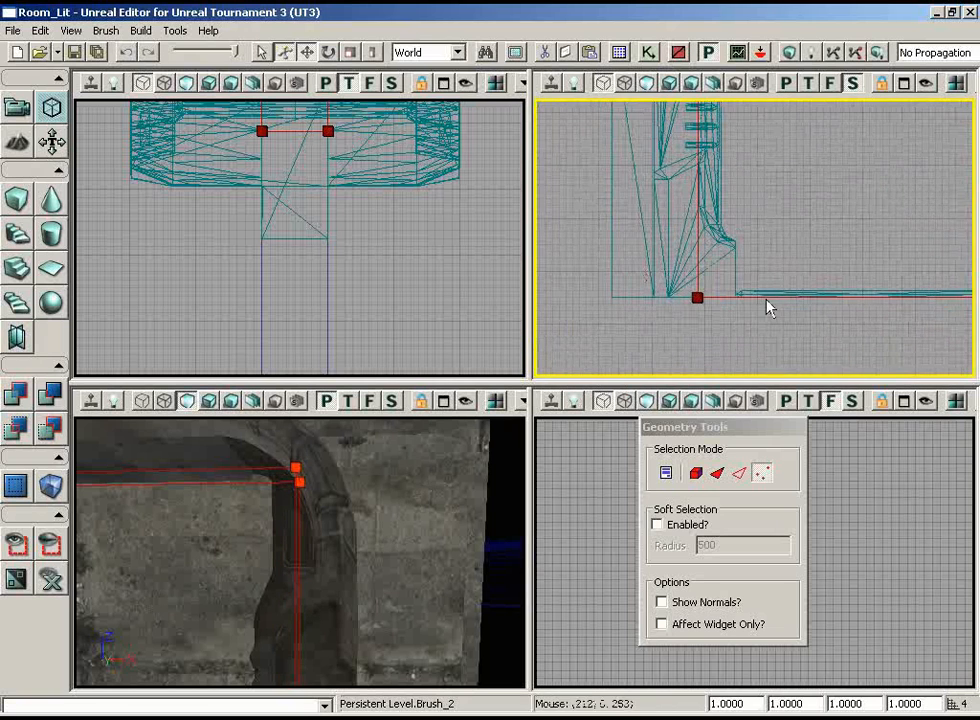
# Select the wall surface behind the frame, sync the Generic Browser to its material, and close the browser
pyautogui.moveTo(440, 525)
pyautogui.mouseDown(button='right')
pyautogui.moveTo(481, 540)
pyautogui.moveTo(308, 593)
pyautogui.moveTo(381, 534)
pyautogui.moveTo(404, 487)
pyautogui.moveTo(409, 432)
pyautogui.moveTo(354, 499)
pyautogui.moveTo(178, 483)
pyautogui.moveTo(430, 524)
pyautogui.mouseUp(button='right')
pyautogui.click(356, 545)
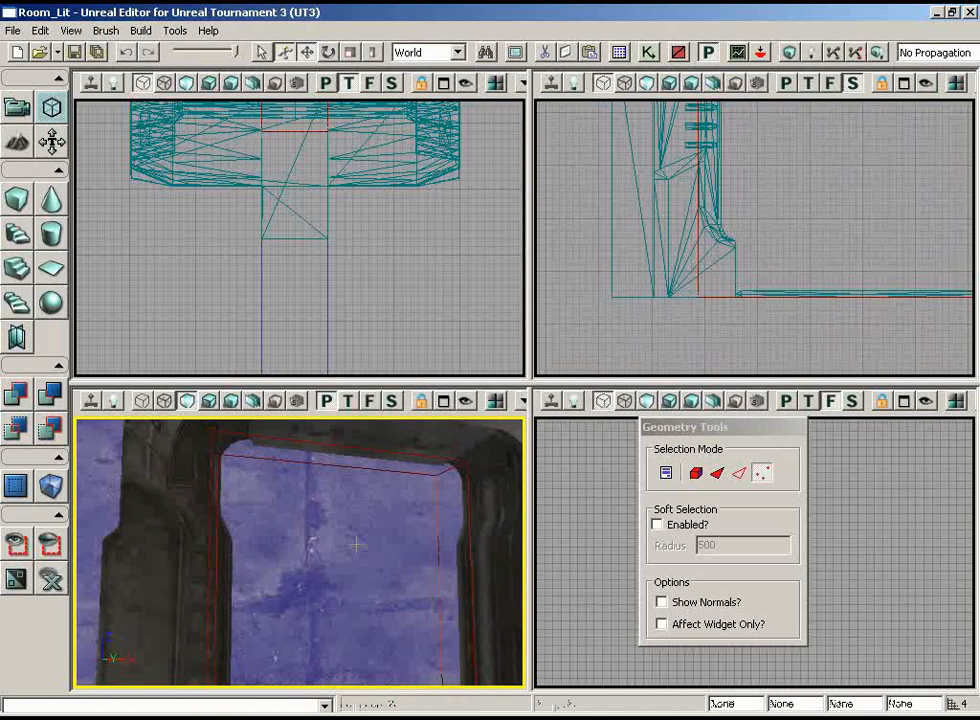
pyautogui.rightClick(308, 514)
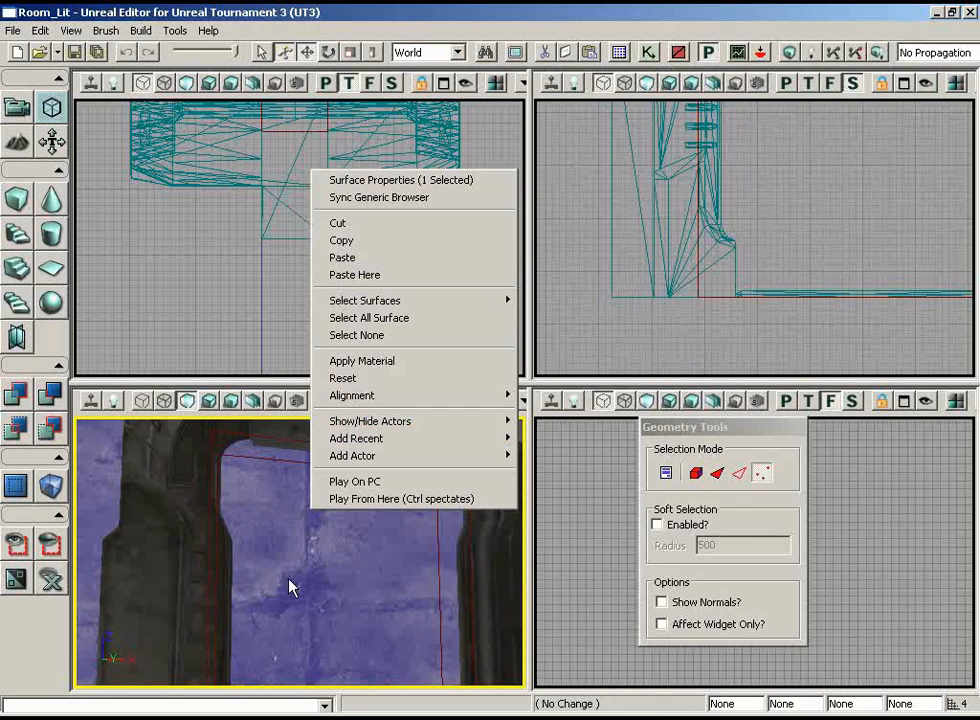
pyautogui.click(362, 206)
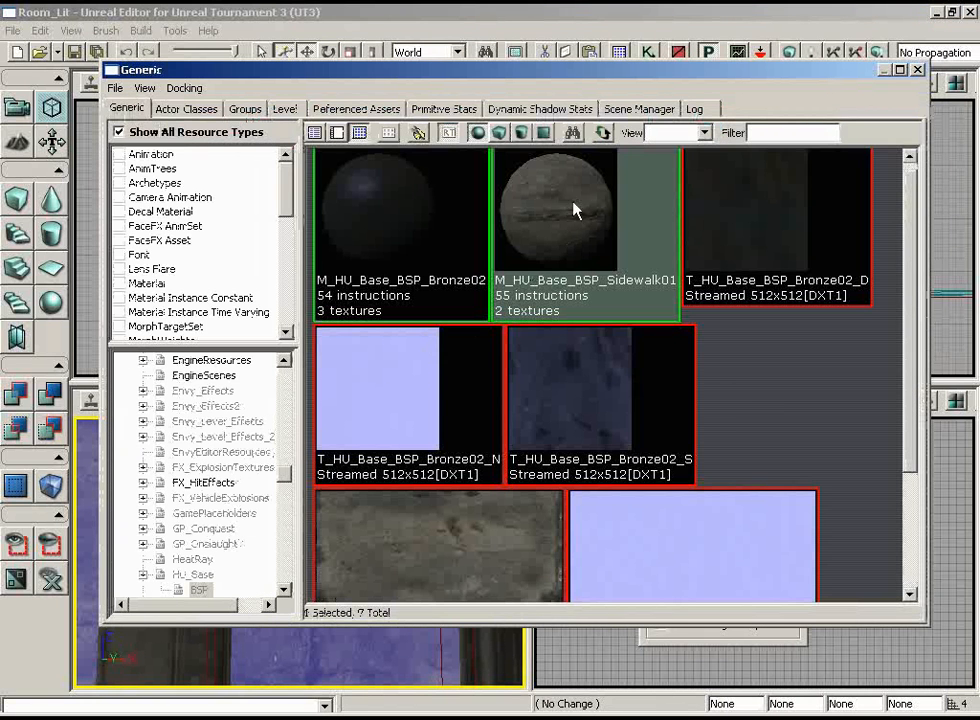
pyautogui.click(918, 70)
# Subtract the builder brush from the level to cut the window opening through the wall
pyautogui.moveTo(404, 541); pyautogui.dragTo(380, 569, button='right')
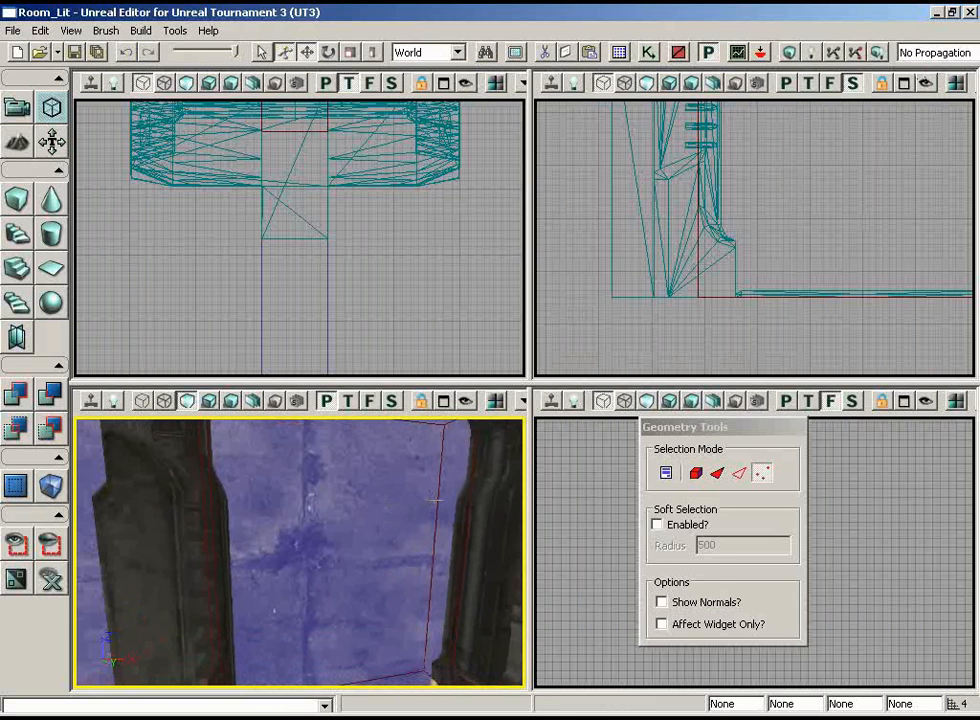
pyautogui.click(400, 308)
pyautogui.scroll(-3, 388, 300)
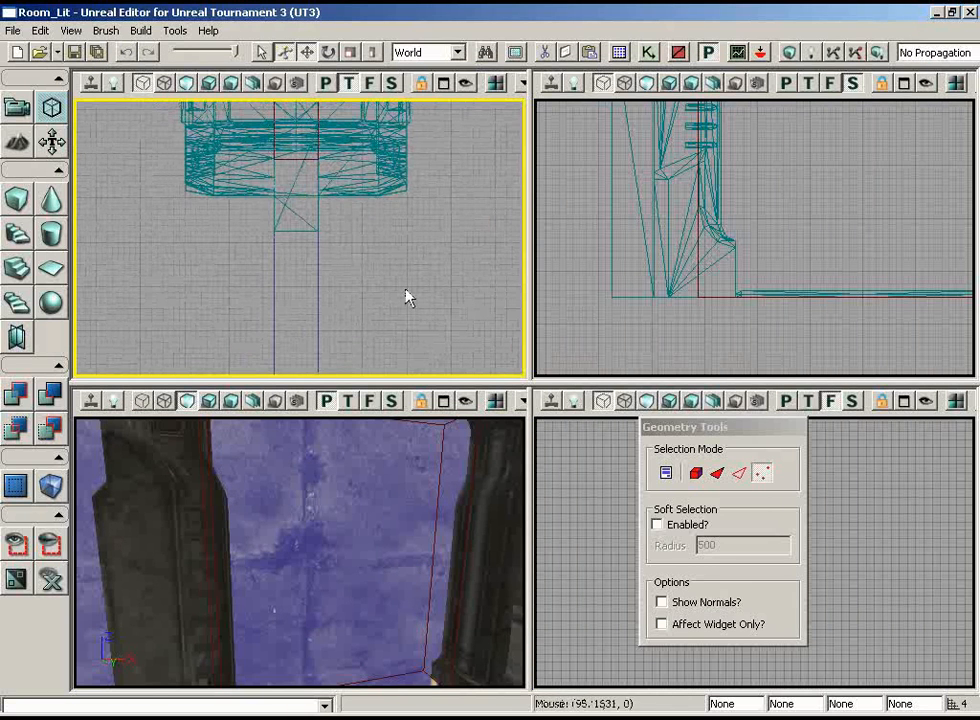
pyautogui.hotkey('ctrl', 's')
# Examine the cut window opening in perspective from both sides of the wall and check its placement in the top view
pyautogui.moveTo(382, 527); pyautogui.dragTo(370, 569)
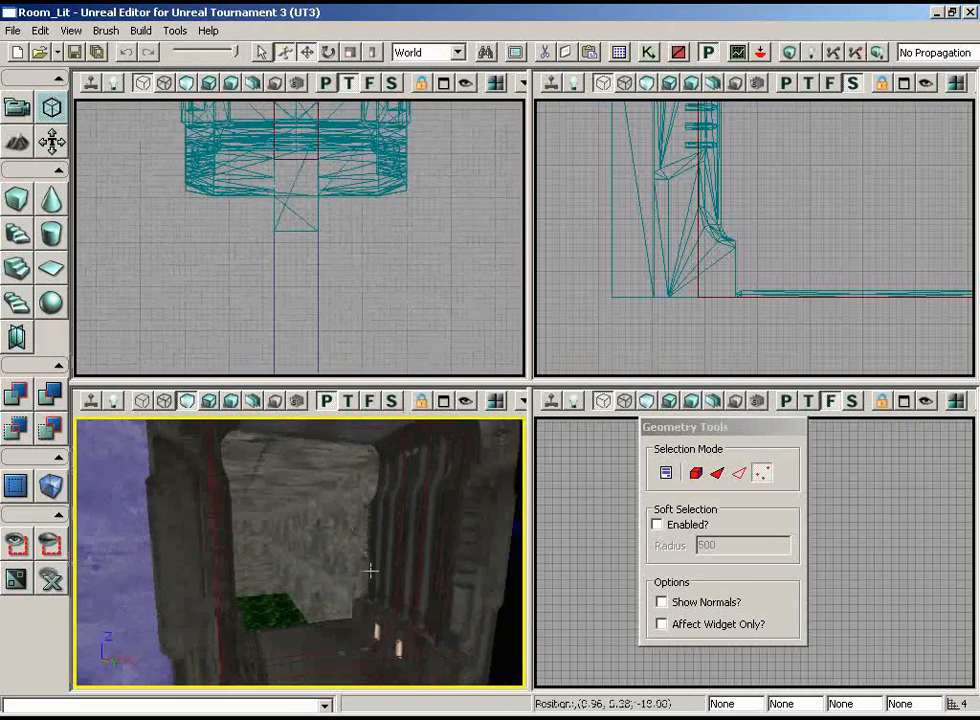
pyautogui.moveTo(370, 569); pyautogui.dragTo(362, 575, button='middle')
pyautogui.moveTo(362, 575); pyautogui.dragTo(350, 536)
pyautogui.moveTo(350, 536)
pyautogui.mouseDown(button='middle')
pyautogui.moveTo(341, 548)
pyautogui.moveTo(343, 514)
pyautogui.mouseUp(button='middle')
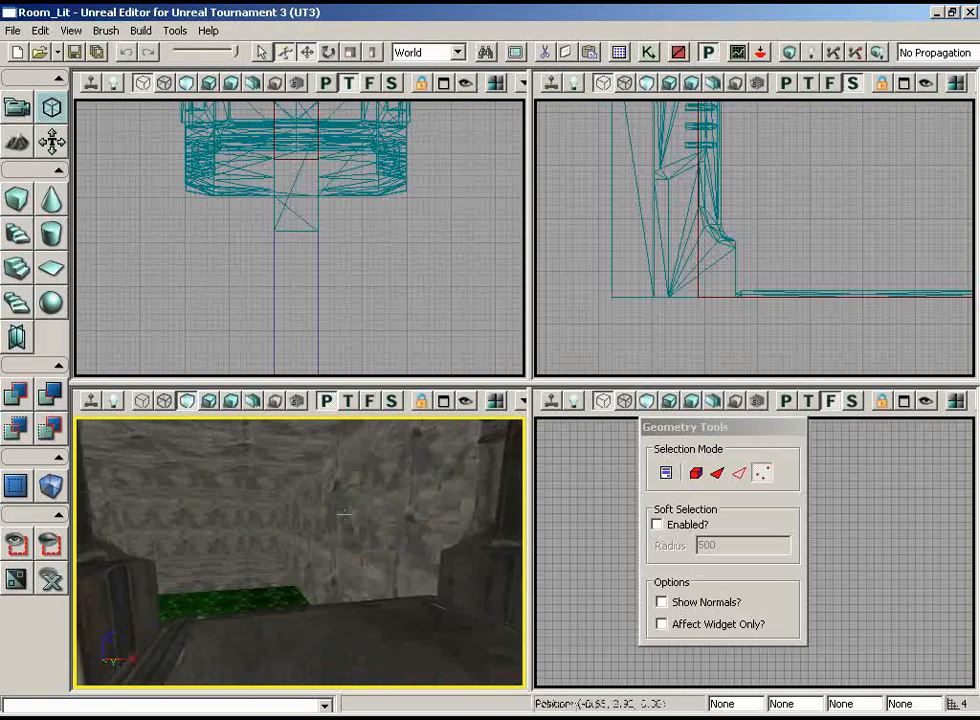
pyautogui.moveTo(343, 514); pyautogui.dragTo(459, 564)
pyautogui.moveTo(459, 564); pyautogui.dragTo(478, 486, button='middle')
pyautogui.moveTo(478, 486); pyautogui.dragTo(370, 529, button='right')
pyautogui.moveTo(370, 529); pyautogui.dragTo(118, 548)
pyautogui.moveTo(118, 548); pyautogui.dragTo(249, 423, button='middle')
pyautogui.moveTo(249, 423); pyautogui.dragTo(251, 420)
pyautogui.moveTo(251, 420); pyautogui.dragTo(197, 464, button='middle')
pyautogui.moveTo(197, 464); pyautogui.dragTo(344, 454)
pyautogui.moveTo(344, 454); pyautogui.dragTo(344, 414, button='middle')
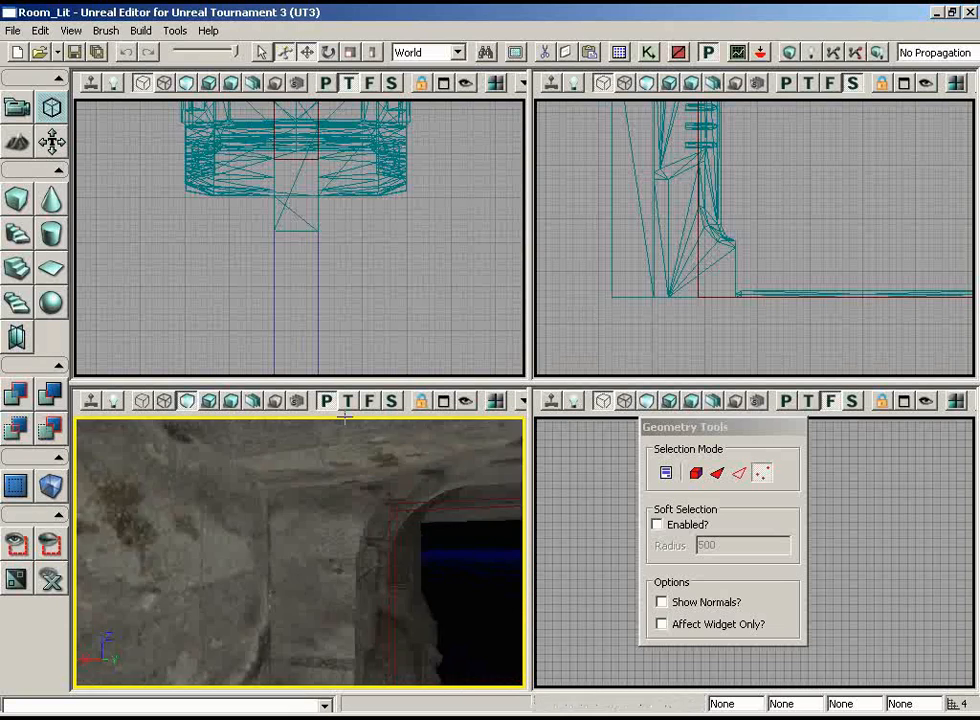
pyautogui.moveTo(344, 414); pyautogui.dragTo(128, 652)
pyautogui.moveTo(419, 322)
pyautogui.mouseDown()
pyautogui.moveTo(417, 352)
pyautogui.moveTo(417, 256)
pyautogui.moveTo(396, 164)
pyautogui.moveTo(396, 138)
pyautogui.moveTo(416, 107)
pyautogui.mouseUp()
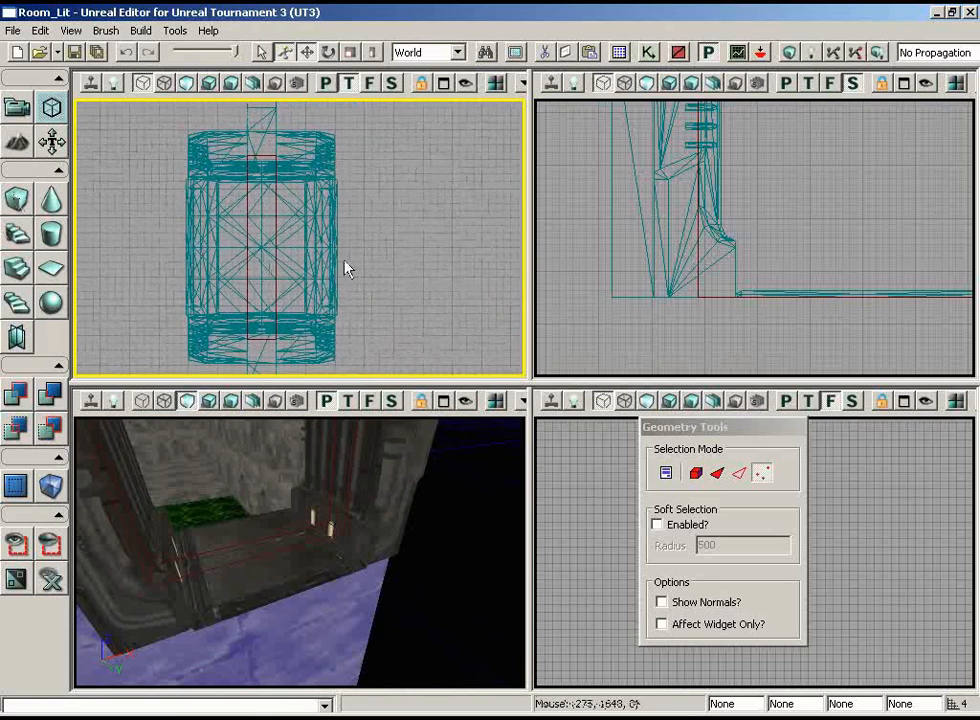
pyautogui.moveTo(365, 535); pyautogui.dragTo(312, 543, button='right')
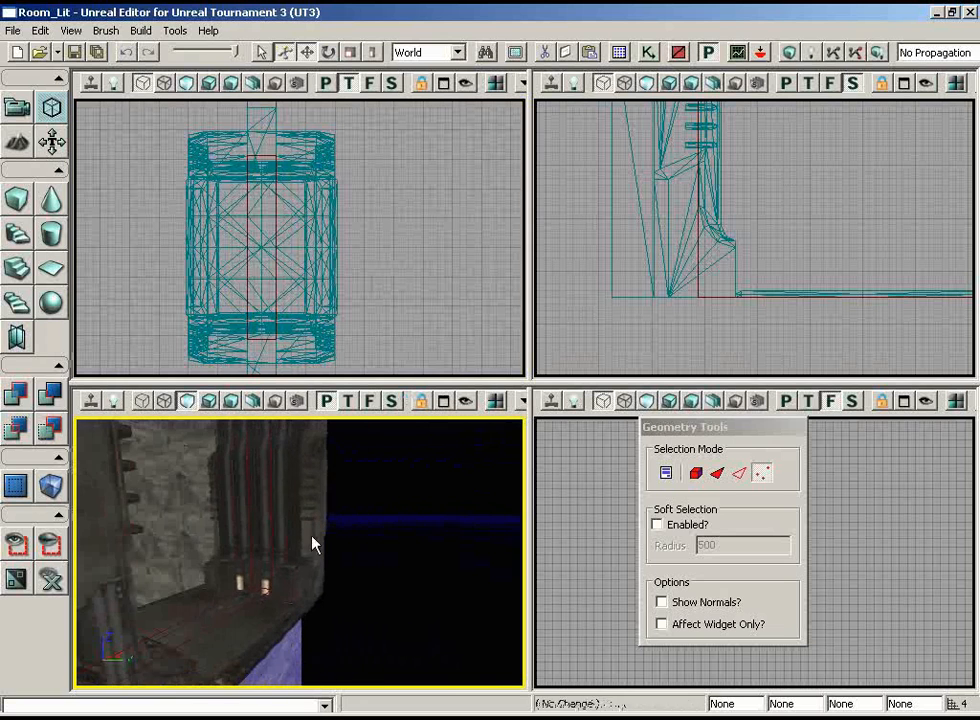
# Rebuild the builder brush as a cube with X 256, Y 256 and Z 32
pyautogui.rightClick(17, 198)
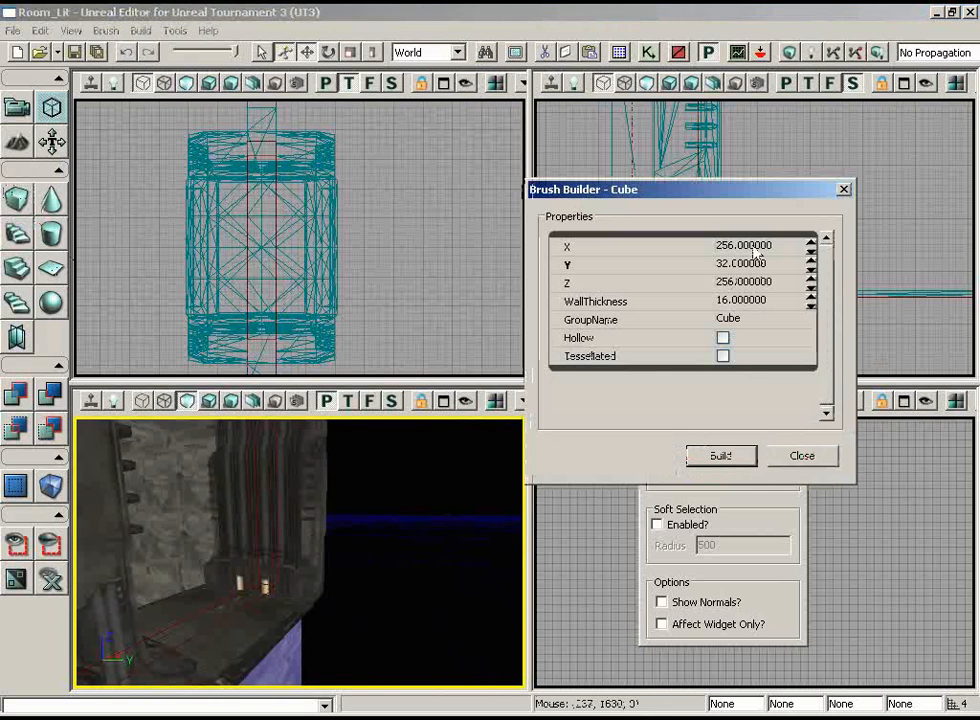
pyautogui.click(755, 283)
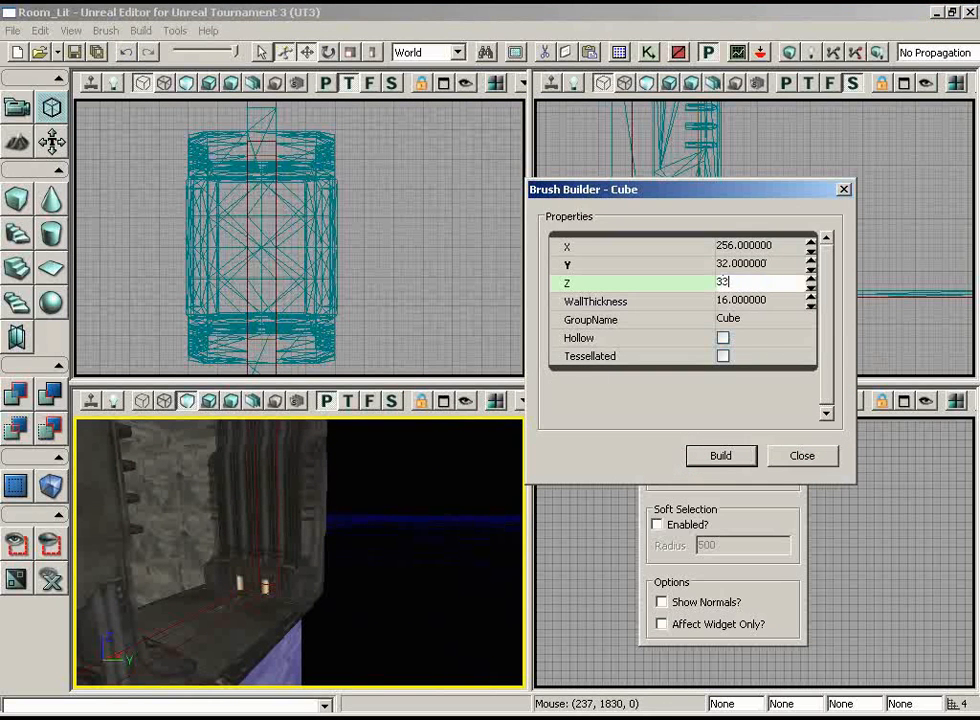
pyautogui.click(757, 264)
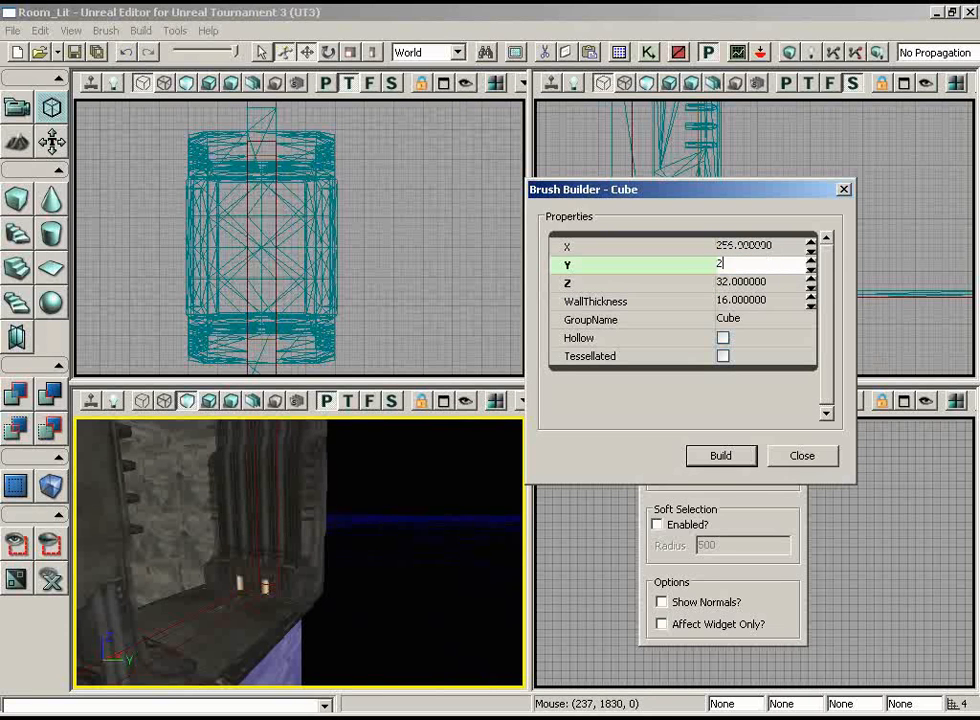
pyautogui.write('256')
pyautogui.click(733, 457)
pyautogui.click(812, 455)
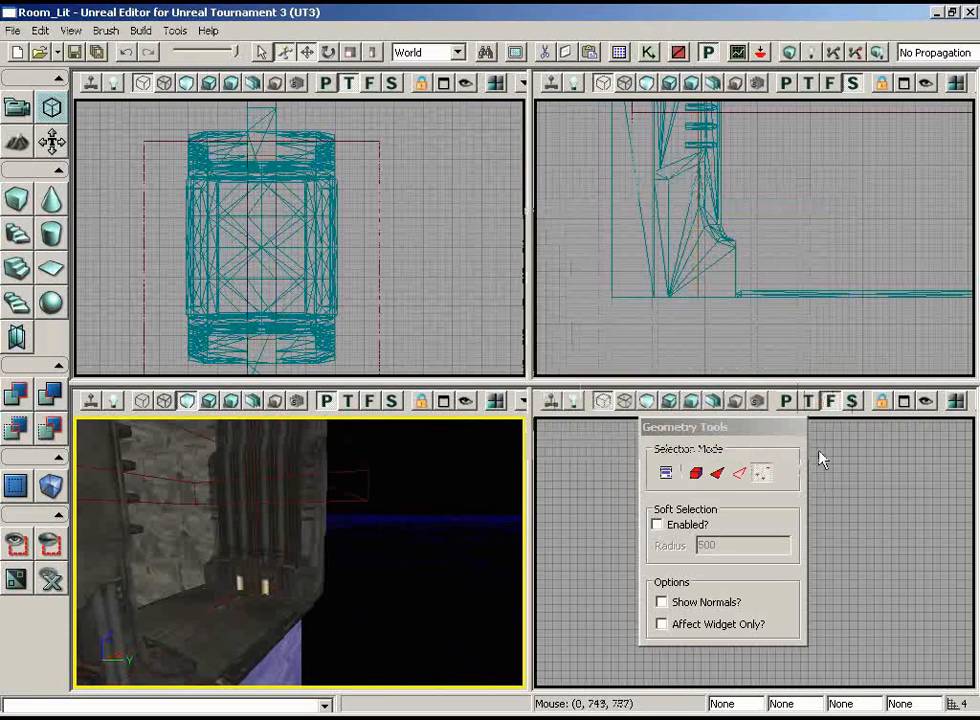
# Move the flat builder brush out beside the window frame in the top view and set the drag grid to 16
pyautogui.click(346, 284)
pyautogui.scroll(-2, 346, 284)
pyautogui.click(349, 230)
pyautogui.moveTo(408, 193)
pyautogui.keyDown('ctrl'); pyautogui.mouseDown()
pyautogui.moveTo(527, 177)
pyautogui.moveTo(522, 169)
pyautogui.mouseUp(); pyautogui.keyUp('ctrl')
pyautogui.click(78, 30)
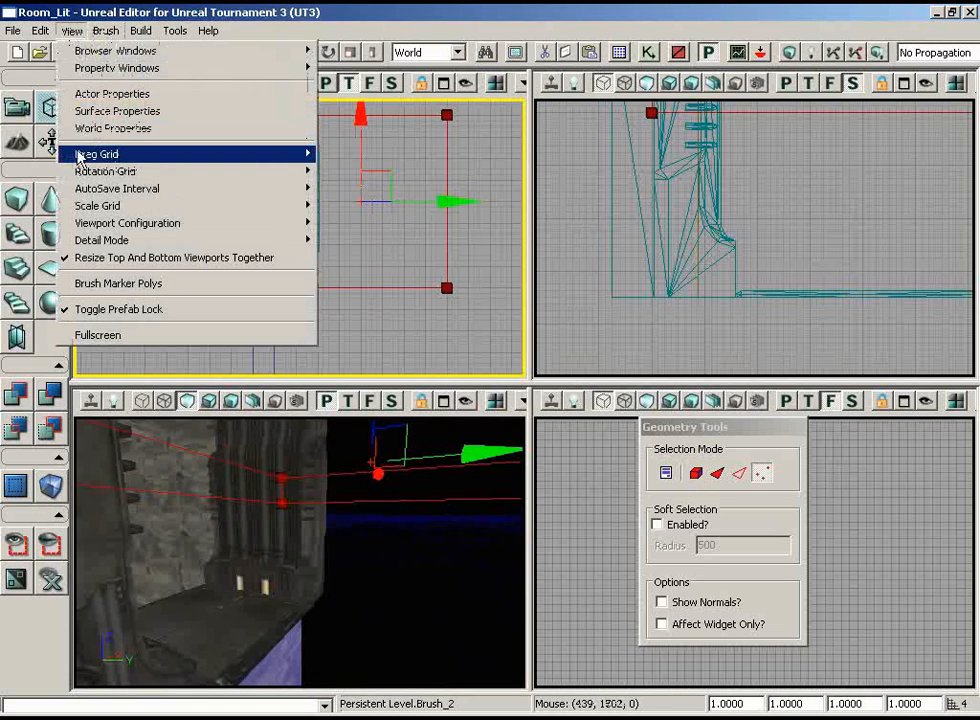
pyautogui.moveTo(100, 154)
pyautogui.click(376, 243)
# Move the builder brush along Y until its inner edge meets the outer side of the window frame
pyautogui.moveTo(386, 241); pyautogui.dragTo(437, 215, button='right')
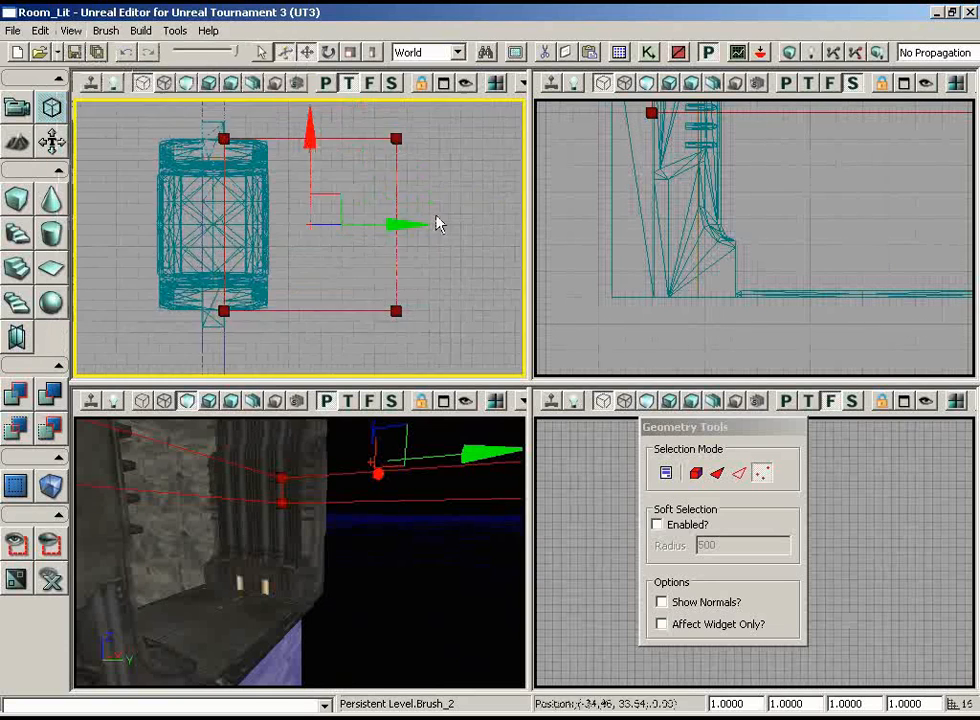
pyautogui.scroll(2, 436, 213)
pyautogui.keyDown('ctrl'); pyautogui.moveTo(431, 225); pyautogui.dragTo(505, 226); pyautogui.keyUp('ctrl')
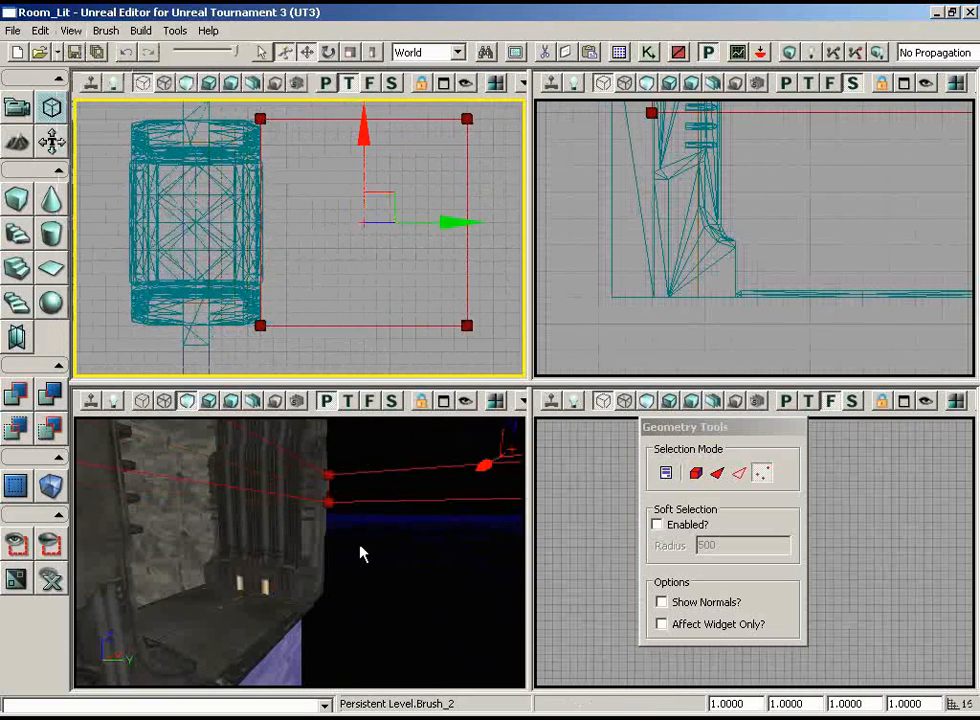
pyautogui.moveTo(361, 551)
pyautogui.mouseDown()
pyautogui.moveTo(459, 689)
pyautogui.moveTo(805, 495)
pyautogui.mouseUp()
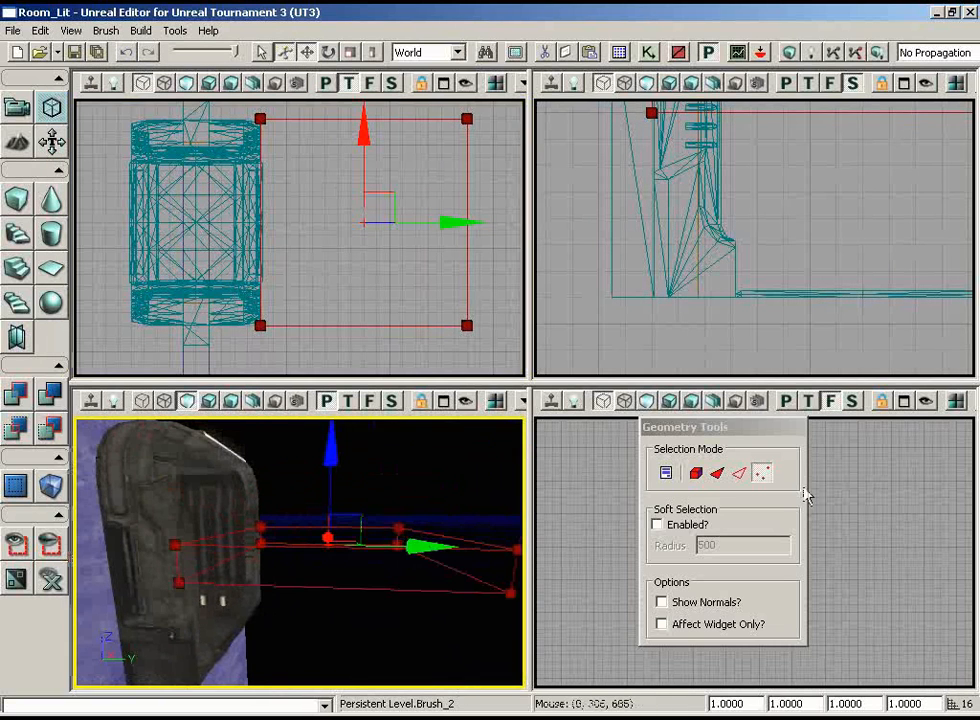
# Switch to Camera Mode and lower the builder brush along Z until its top is flush with the frame's base
pyautogui.click(14, 109)
pyautogui.moveTo(807, 236); pyautogui.dragTo(841, 203, button='right')
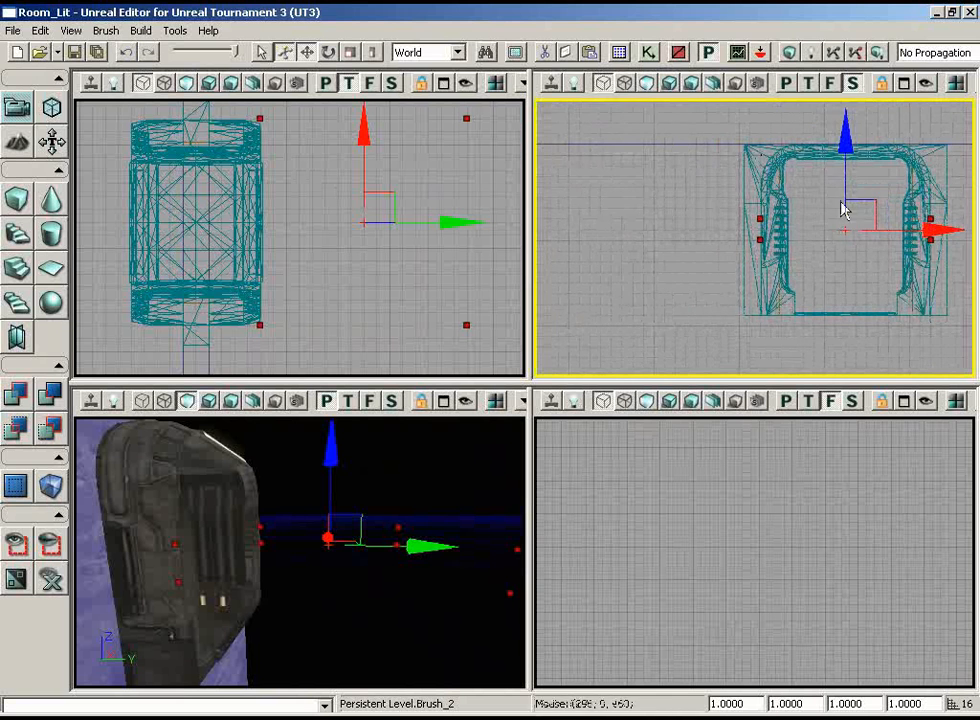
pyautogui.moveTo(850, 152); pyautogui.dragTo(851, 303)
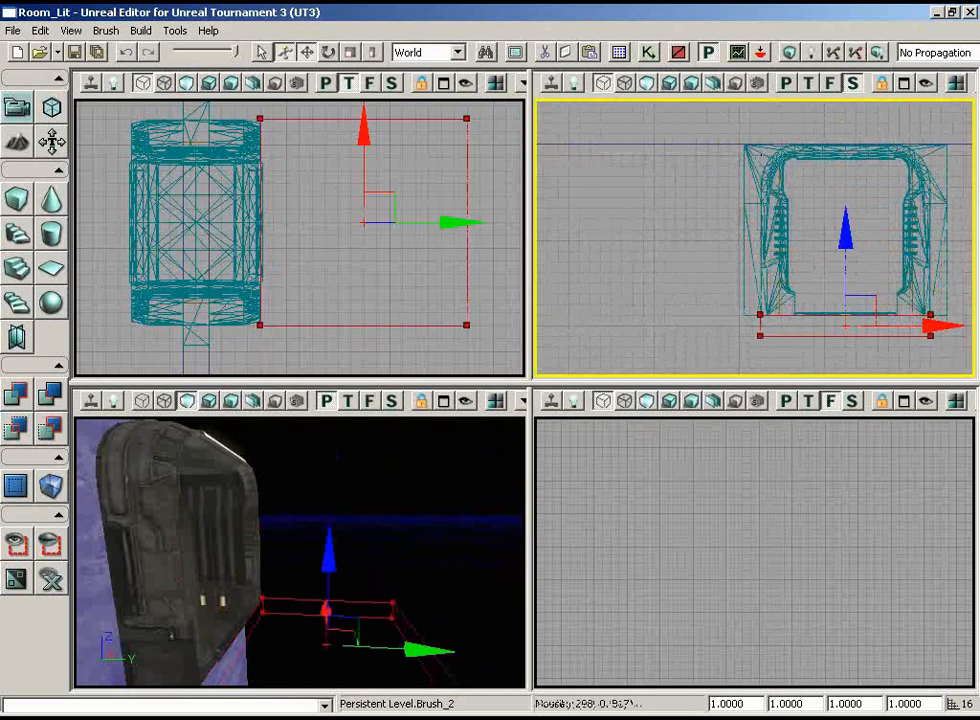
pyautogui.moveTo(398, 532)
pyautogui.mouseDown()
pyautogui.moveTo(363, 602)
pyautogui.moveTo(286, 487)
pyautogui.moveTo(271, 519)
pyautogui.mouseUp()
pyautogui.moveTo(645, 282)
pyautogui.mouseDown(button='right')
pyautogui.moveTo(645, 310)
pyautogui.moveTo(600, 374)
pyautogui.moveTo(588, 356)
pyautogui.moveTo(635, 302)
pyautogui.mouseUp(button='right')
pyautogui.moveTo(343, 283); pyautogui.dragTo(342, 327, button='right')
pyautogui.moveTo(382, 450)
pyautogui.mouseDown()
pyautogui.moveTo(459, 420)
pyautogui.moveTo(413, 498)
pyautogui.moveTo(516, 553)
pyautogui.moveTo(446, 591)
pyautogui.moveTo(446, 567)
pyautogui.moveTo(485, 520)
pyautogui.moveTo(387, 419)
pyautogui.moveTo(450, 428)
pyautogui.mouseUp()
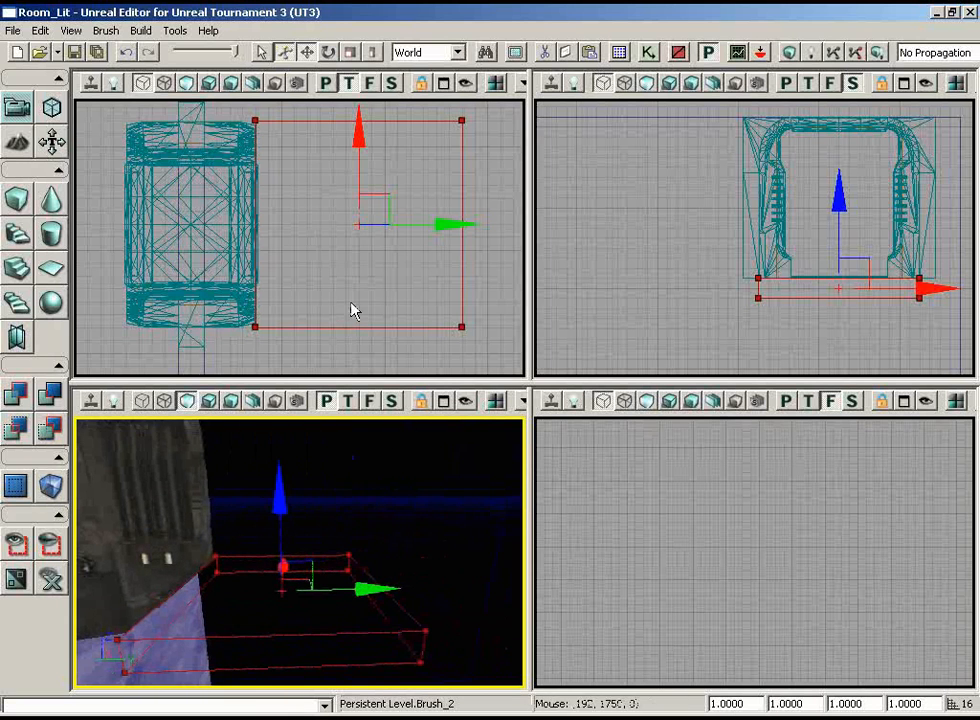
pyautogui.moveTo(352, 303)
pyautogui.mouseDown(button='right')
pyautogui.moveTo(359, 316)
pyautogui.moveTo(388, 268)
pyautogui.mouseUp(button='right')
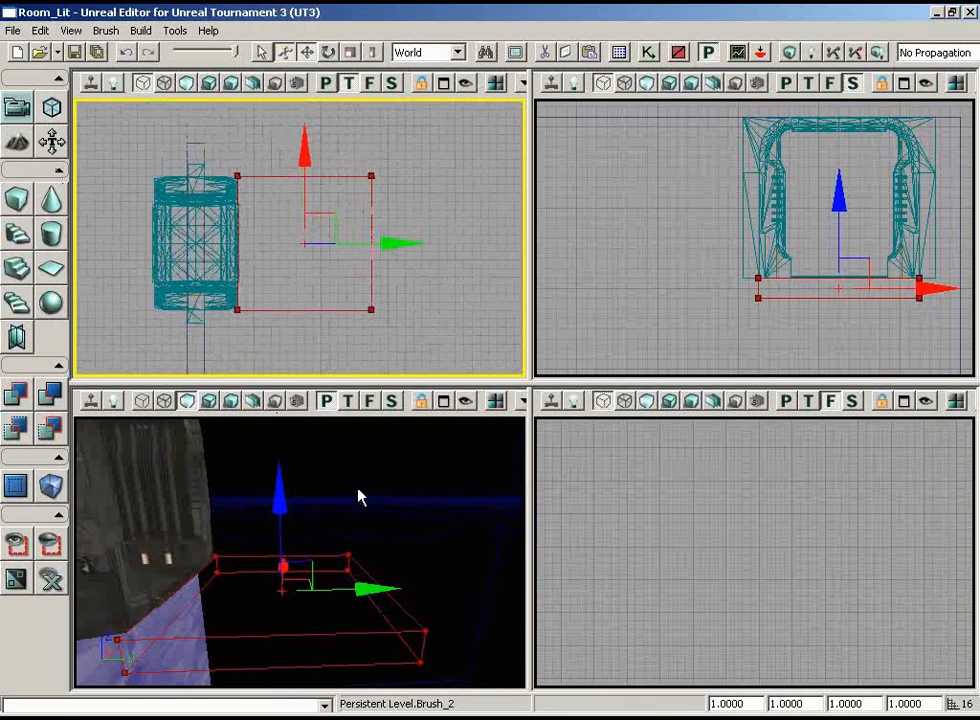
pyautogui.moveTo(361, 497)
pyautogui.mouseDown()
pyautogui.moveTo(333, 494)
pyautogui.moveTo(395, 555)
pyautogui.mouseUp()
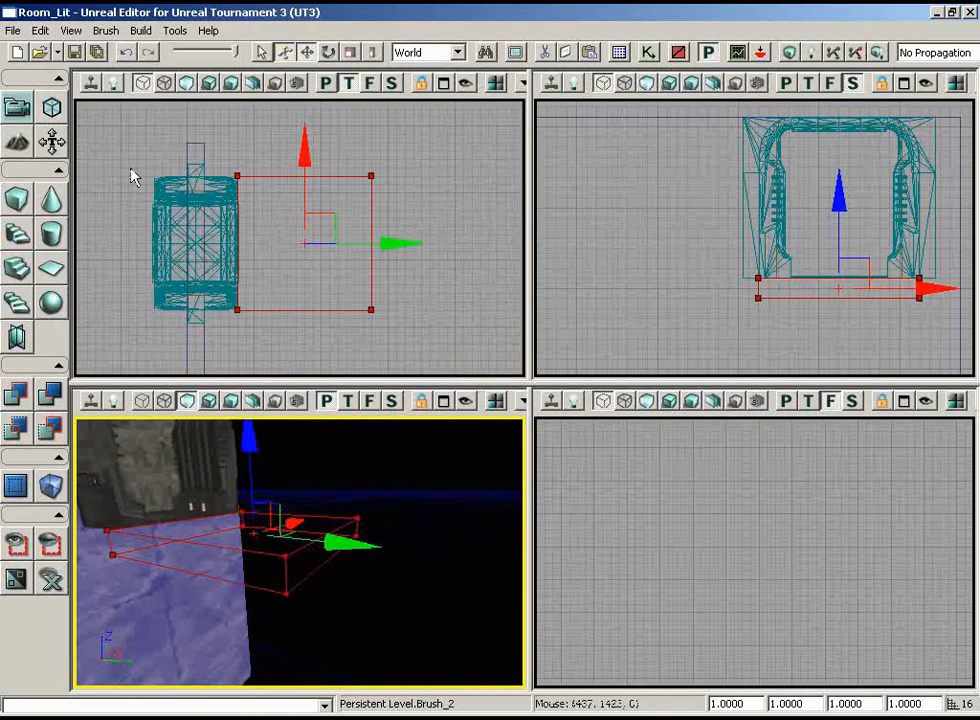
# In geometry mode, extrude the builder brush's outer end polygon away from the wall three times with Length 128 and Segments 1
pyautogui.click(55, 110)
pyautogui.click(720, 474)
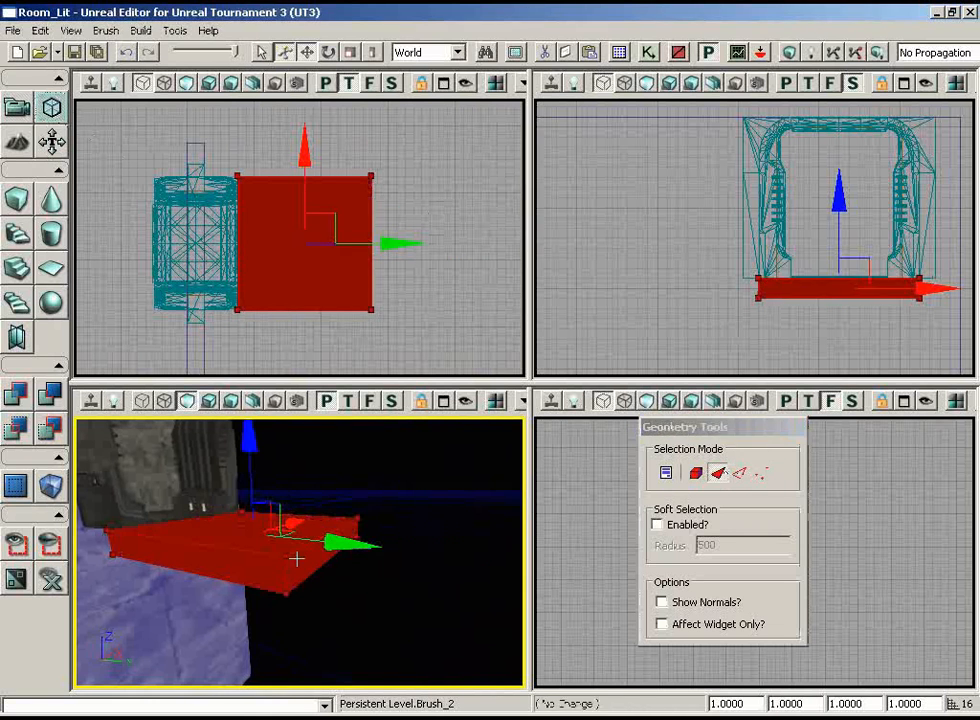
pyautogui.click(295, 558)
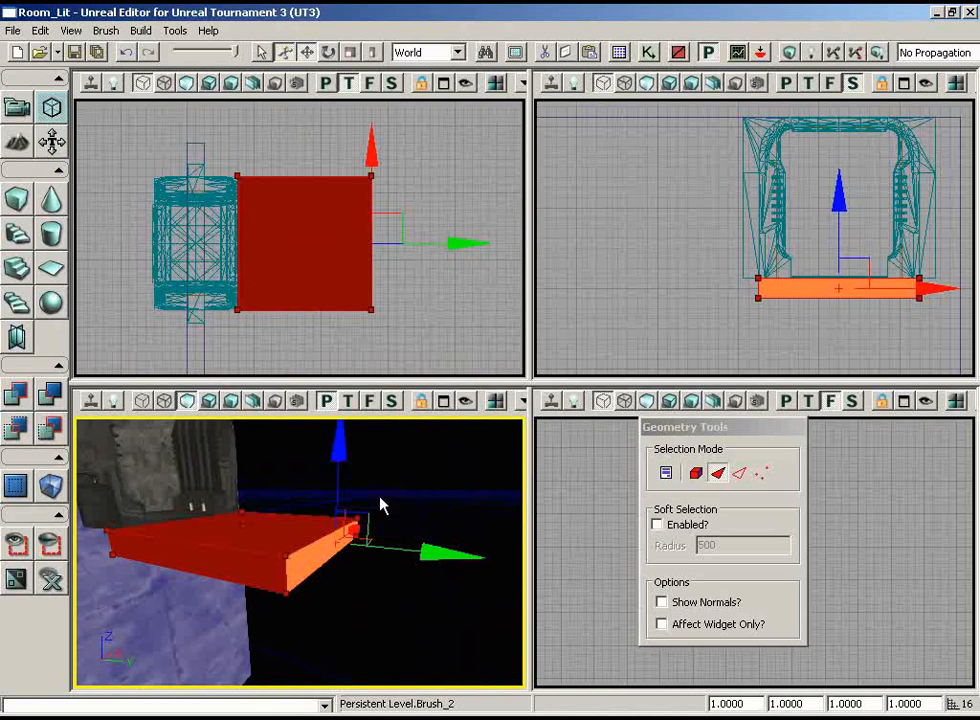
pyautogui.click(666, 474)
pyautogui.moveTo(352, 255); pyautogui.dragTo(685, 239)
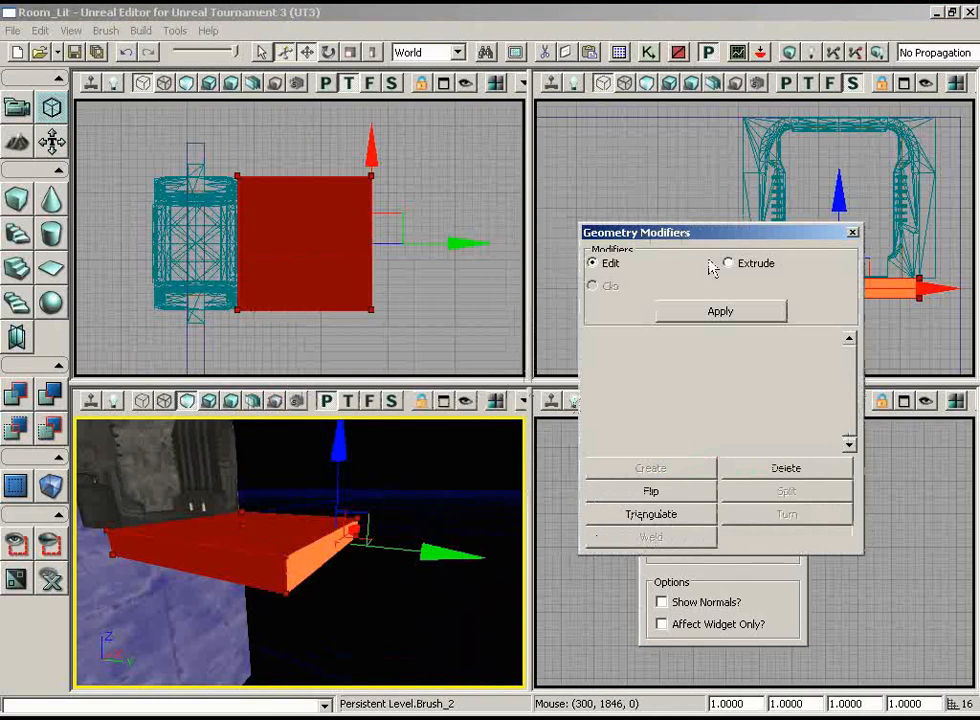
pyautogui.click(729, 264)
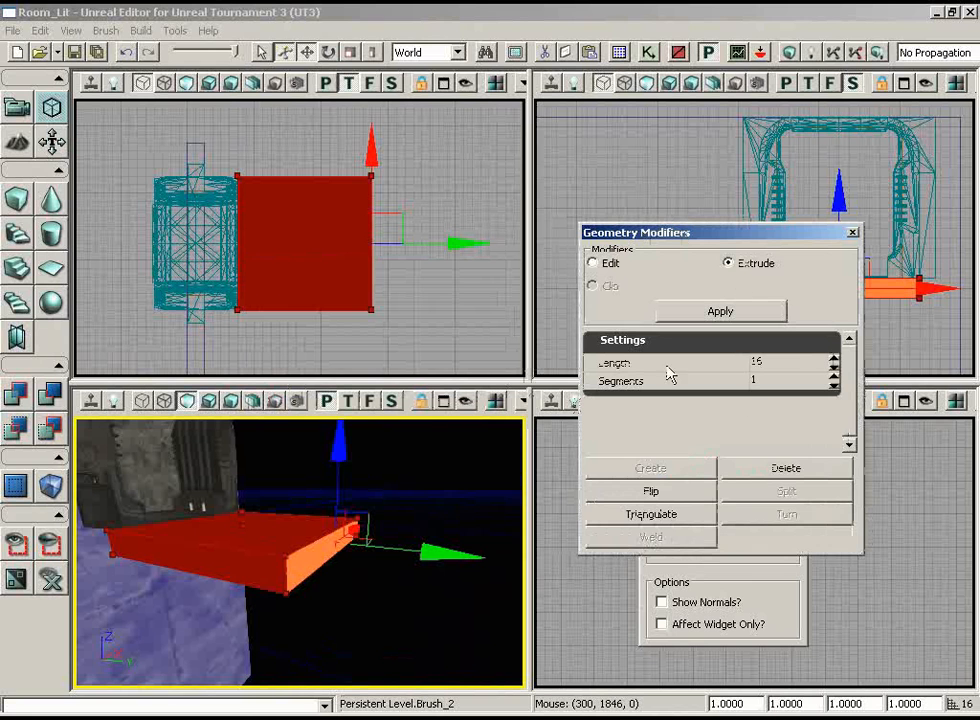
pyautogui.click(795, 366)
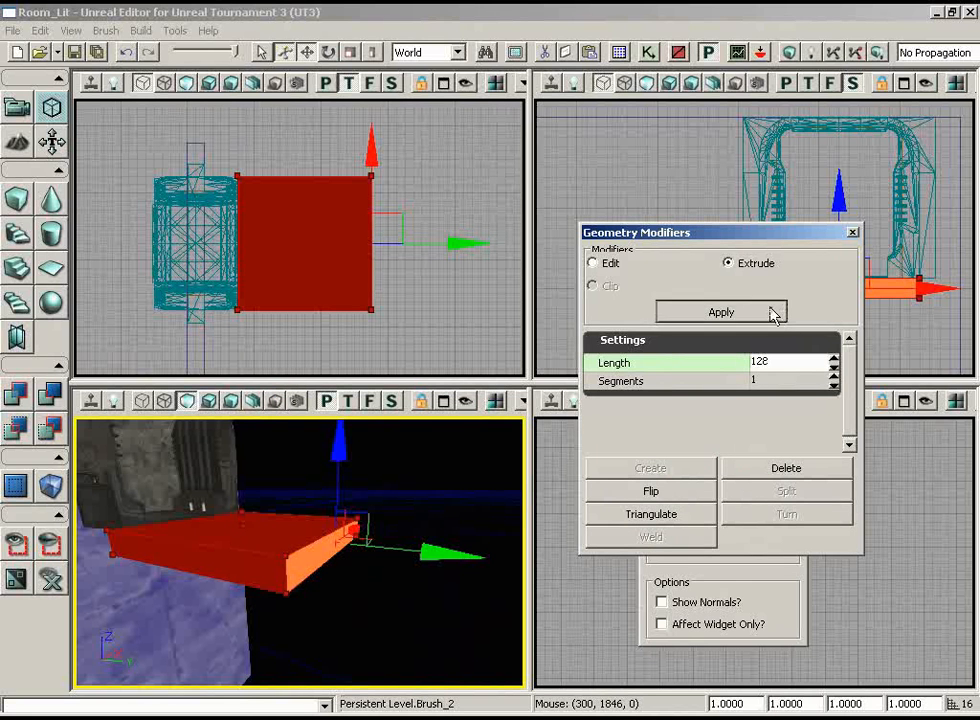
pyautogui.click(773, 314)
pyautogui.click(710, 306)
pyautogui.click(711, 308)
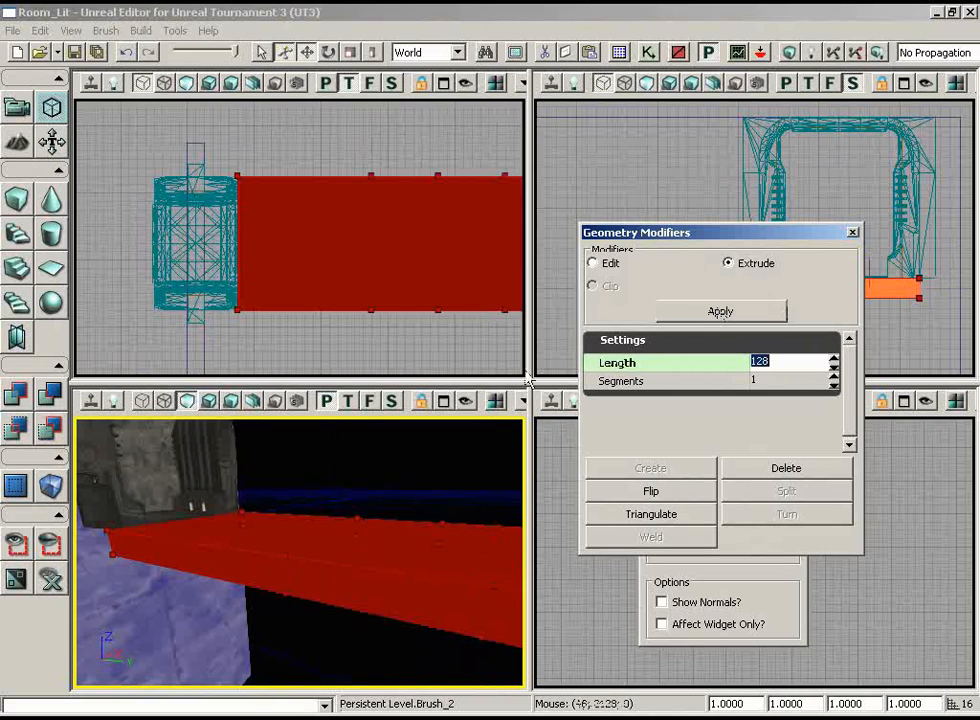
# Set the geometry modifier back to Edit and close the Geometry Modifiers window
pyautogui.moveTo(436, 338)
pyautogui.mouseDown()
pyautogui.moveTo(446, 352)
pyautogui.moveTo(526, 356)
pyautogui.moveTo(491, 360)
pyautogui.mouseUp()
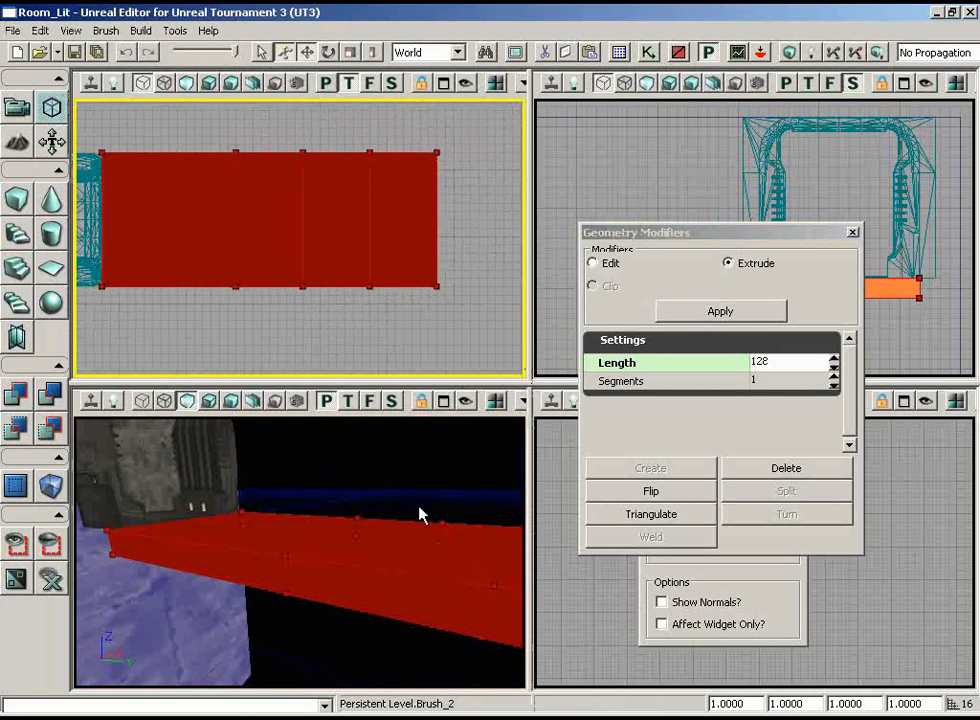
pyautogui.moveTo(419, 507)
pyautogui.mouseDown()
pyautogui.moveTo(395, 511)
pyautogui.moveTo(523, 472)
pyautogui.moveTo(509, 497)
pyautogui.mouseUp()
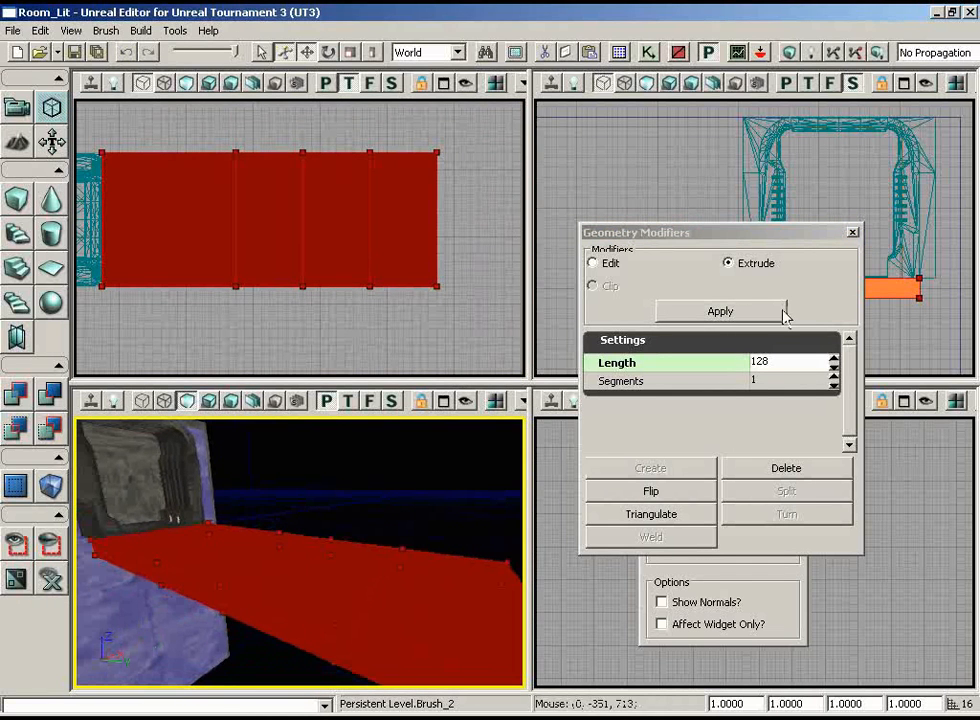
pyautogui.click(606, 264)
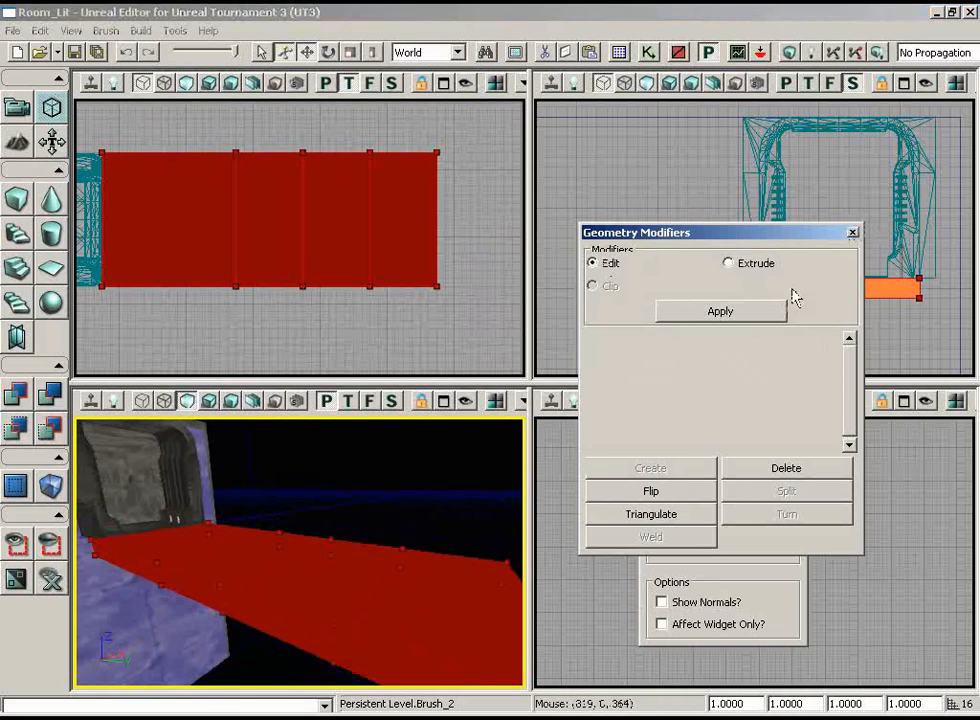
pyautogui.moveTo(741, 236); pyautogui.dragTo(415, 139)
pyautogui.click(662, 473)
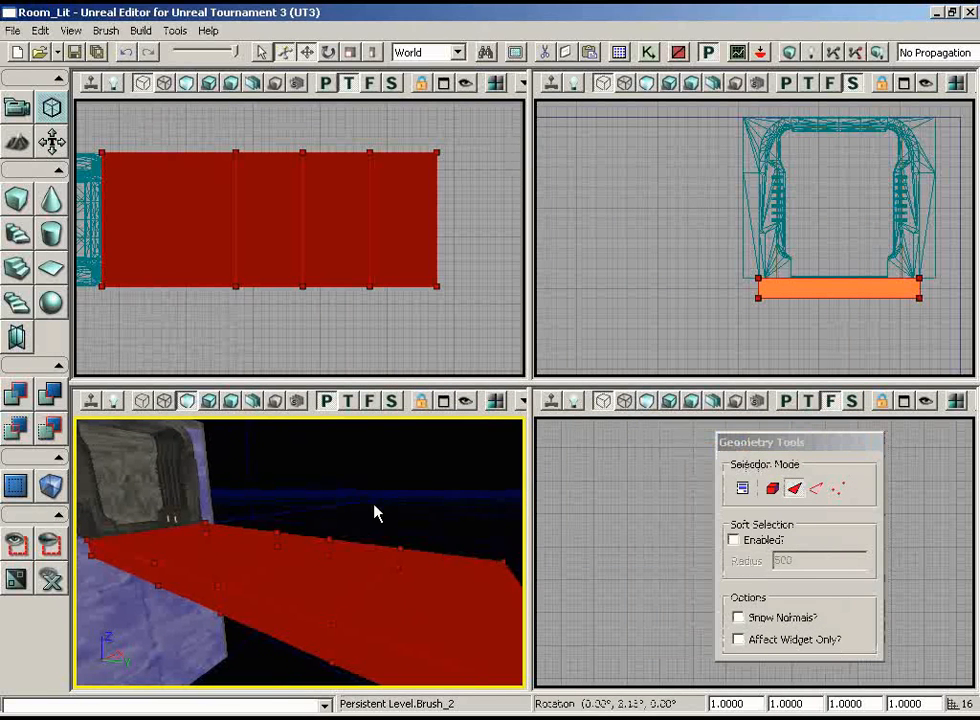
# Select the two middle vertex pairs of the extruded section on its lower edge in the top view and move them outward about 128 units
pyautogui.moveTo(374, 512); pyautogui.dragTo(300, 553)
pyautogui.moveTo(364, 347)
pyautogui.mouseDown()
pyautogui.moveTo(265, 290)
pyautogui.moveTo(343, 324)
pyautogui.mouseUp()
pyautogui.click(845, 489)
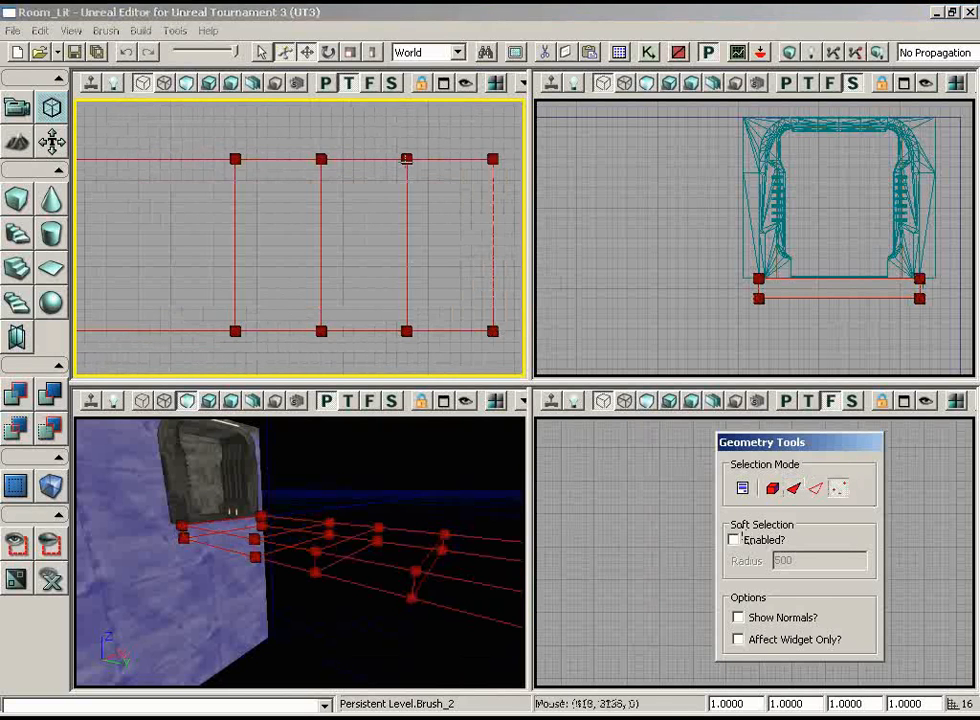
pyautogui.moveTo(360, 208)
pyautogui.mouseDown()
pyautogui.moveTo(368, 230)
pyautogui.moveTo(368, 153)
pyautogui.moveTo(367, 223)
pyautogui.mouseUp()
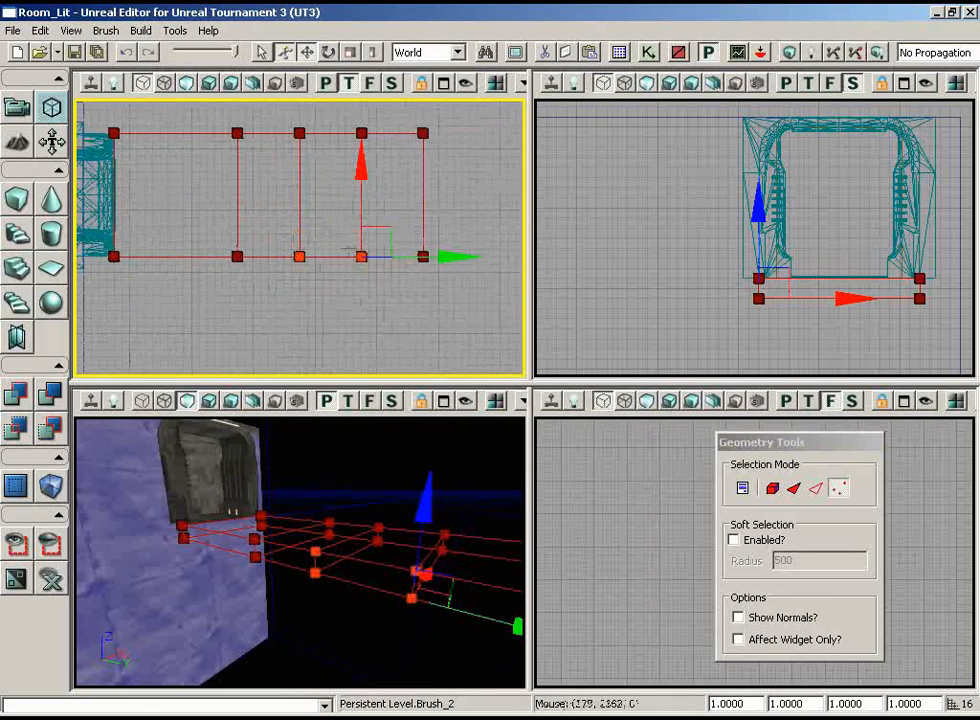
pyautogui.moveTo(402, 206)
pyautogui.mouseDown()
pyautogui.moveTo(405, 229)
pyautogui.moveTo(403, 210)
pyautogui.mouseUp()
pyautogui.moveTo(362, 178); pyautogui.dragTo(348, 256)
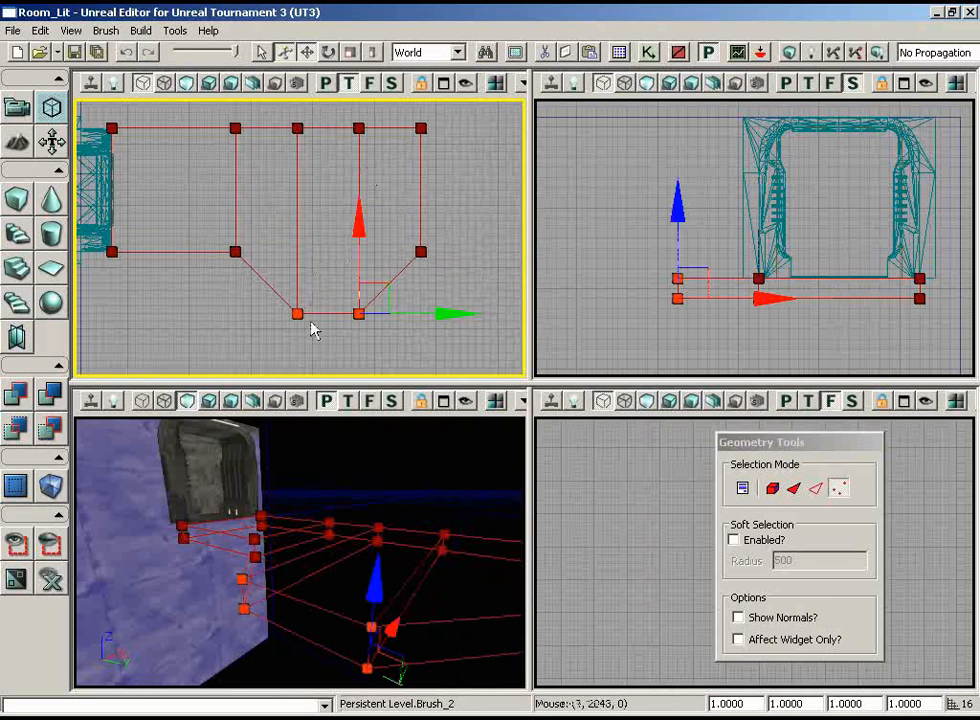
# Measure the vertex offset, and move the opposite edge's two middle vertex pairs outward by the same distance to complete the octagon
pyautogui.moveTo(306, 346)
pyautogui.mouseDown()
pyautogui.moveTo(313, 379)
pyautogui.moveTo(290, 193)
pyautogui.moveTo(272, 252)
pyautogui.moveTo(198, 326)
pyautogui.moveTo(201, 376)
pyautogui.moveTo(315, 350)
pyautogui.mouseUp()
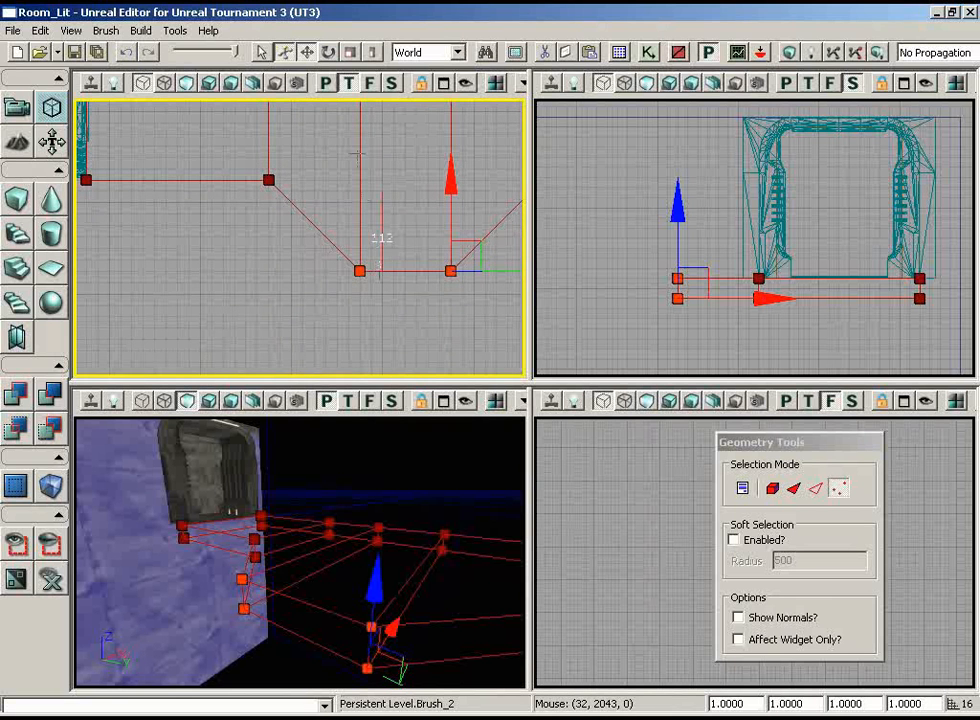
pyautogui.moveTo(388, 249)
pyautogui.mouseDown()
pyautogui.moveTo(430, 98)
pyautogui.moveTo(467, 100)
pyautogui.mouseUp()
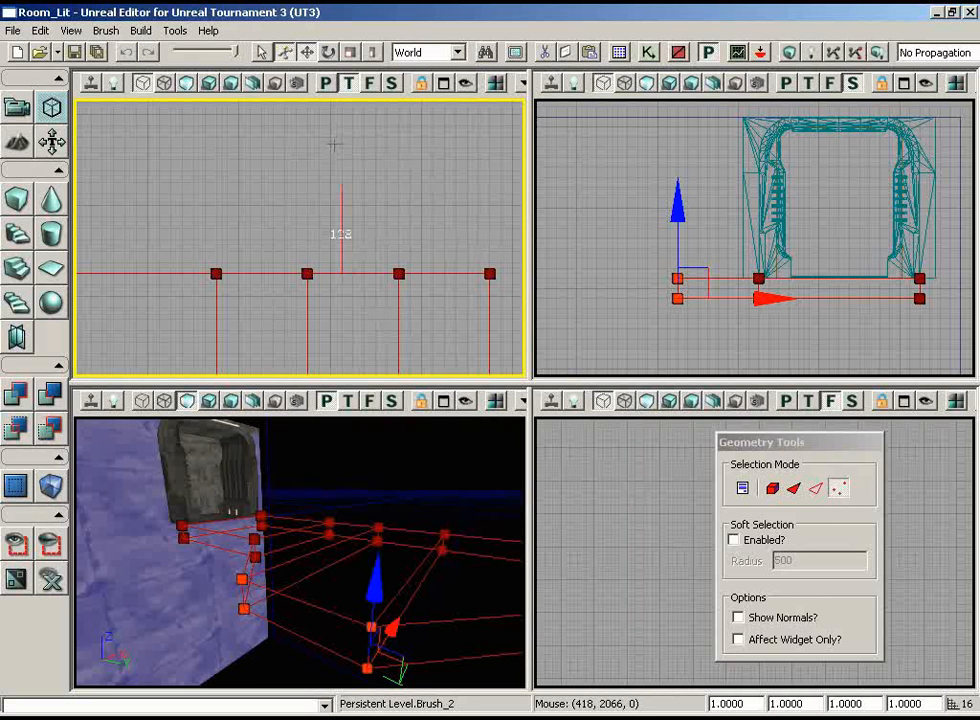
pyautogui.keyDown('ctrl'); pyautogui.keyDown('alt'); pyautogui.moveTo(470, 285); pyautogui.dragTo(304, 263); pyautogui.keyUp('alt'); pyautogui.keyUp('ctrl')
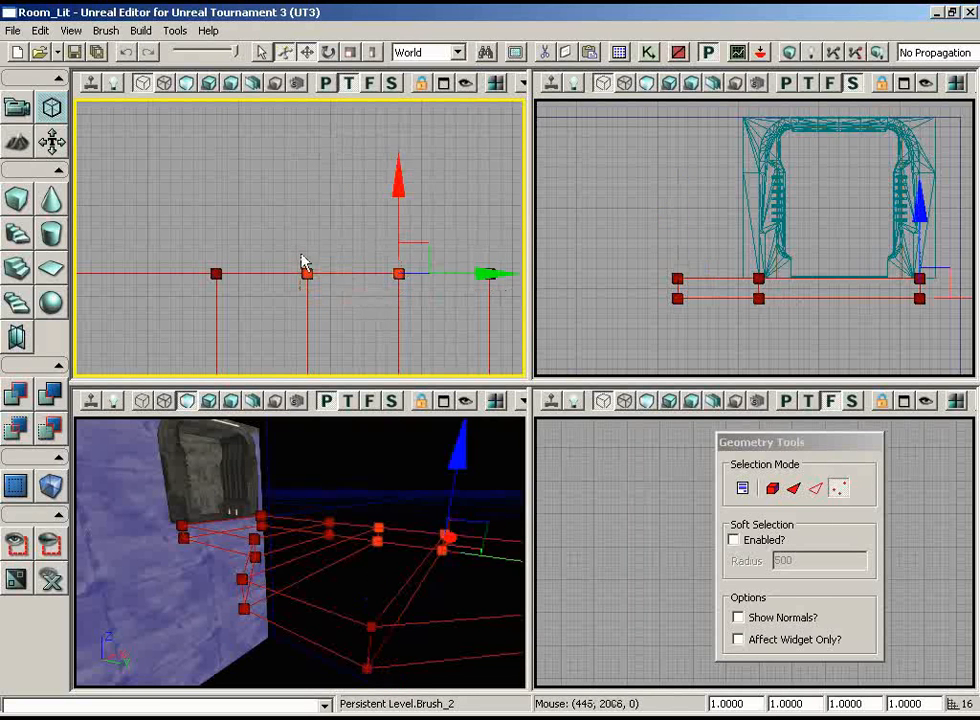
pyautogui.moveTo(398, 178); pyautogui.dragTo(397, 86)
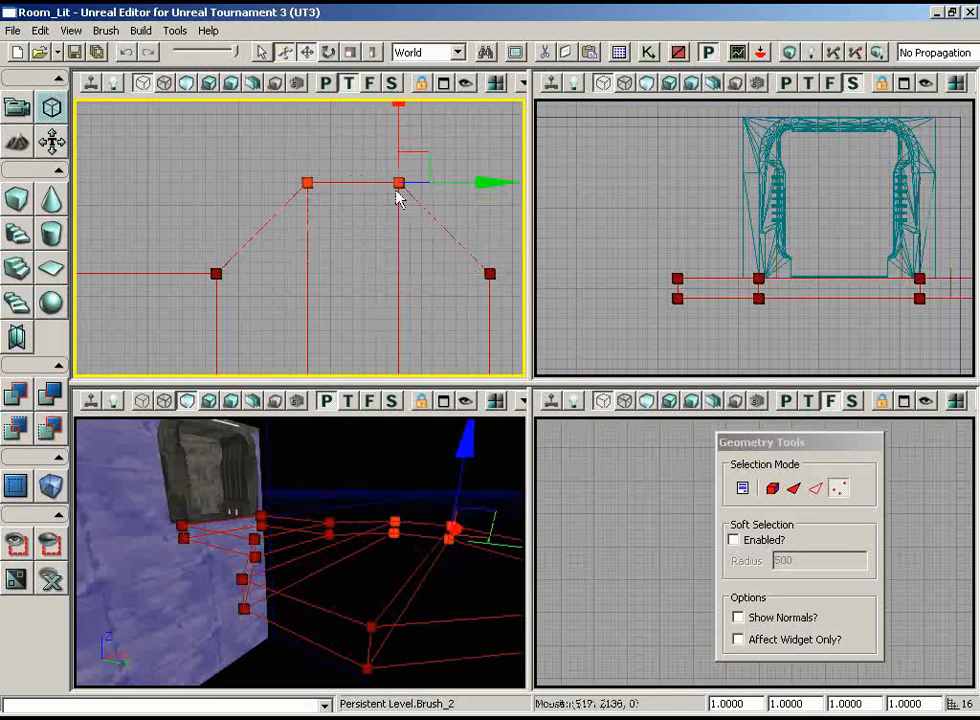
# Add the platform-shaped builder brush to the level as solid geometry and return to Camera Mode
pyautogui.moveTo(328, 436)
pyautogui.mouseDown()
pyautogui.moveTo(397, 474)
pyautogui.moveTo(236, 445)
pyautogui.moveTo(413, 417)
pyautogui.moveTo(303, 417)
pyautogui.moveTo(433, 422)
pyautogui.moveTo(313, 429)
pyautogui.moveTo(343, 451)
pyautogui.moveTo(196, 533)
pyautogui.moveTo(173, 562)
pyautogui.moveTo(336, 457)
pyautogui.mouseUp()
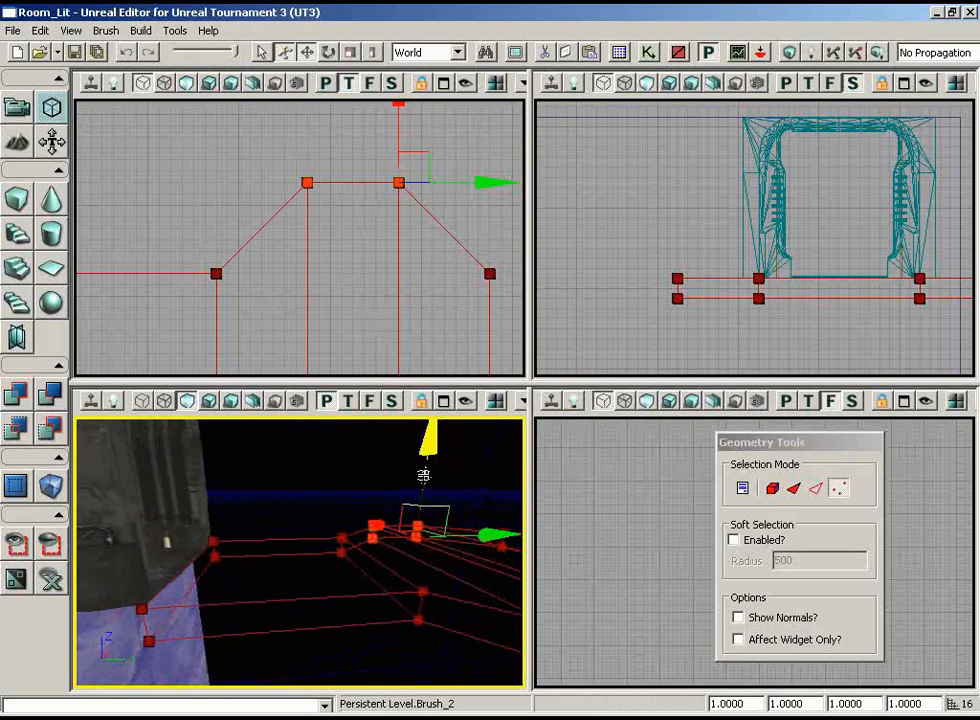
pyautogui.hotkey('ctrl', 'a')
pyautogui.click(18, 108)
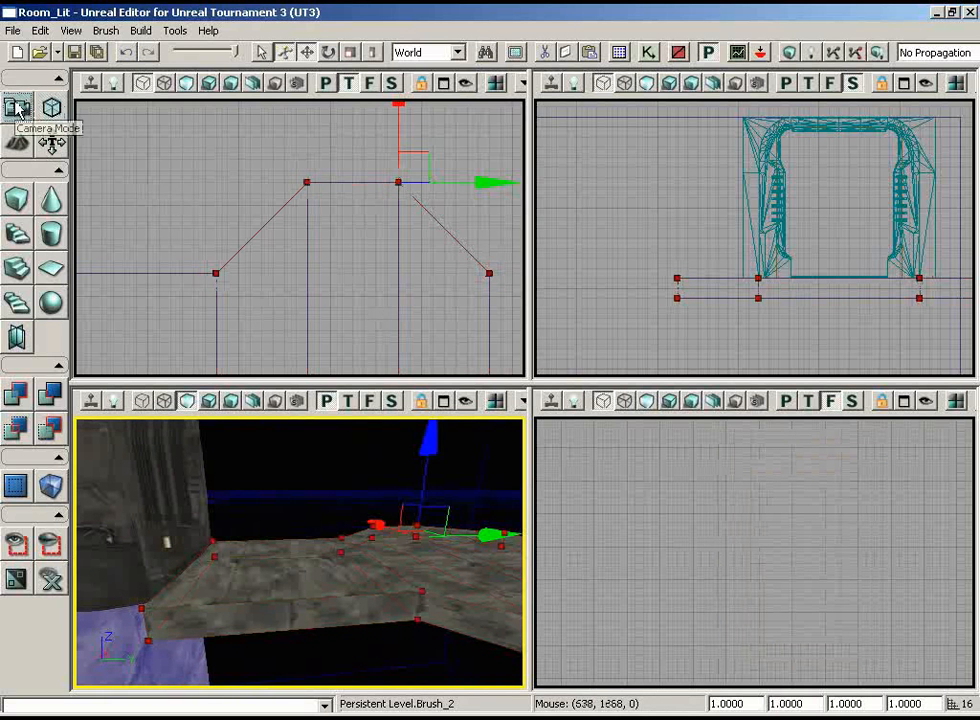
pyautogui.scroll(-5, 359, 267)
pyautogui.click(328, 470)
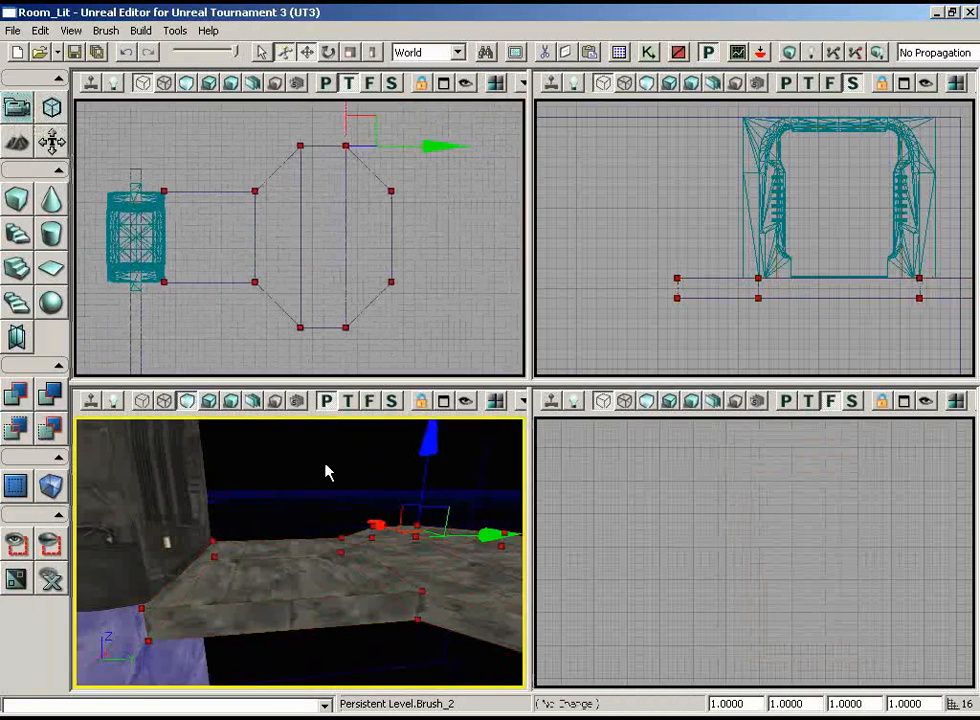
# Move the builder brush away from the new platform and select the added platform brush
pyautogui.click(368, 299)
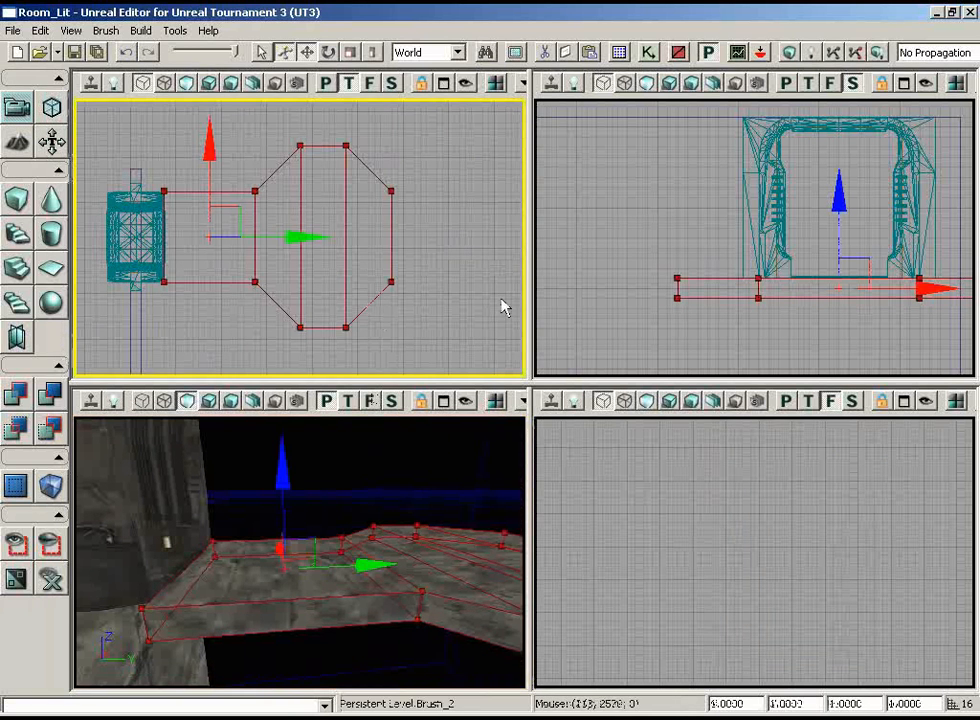
pyautogui.moveTo(501, 299)
pyautogui.keyDown('ctrl'); pyautogui.mouseDown()
pyautogui.moveTo(415, 181)
pyautogui.moveTo(91, 102)
pyautogui.mouseUp(); pyautogui.keyUp('ctrl')
pyautogui.click(363, 304)
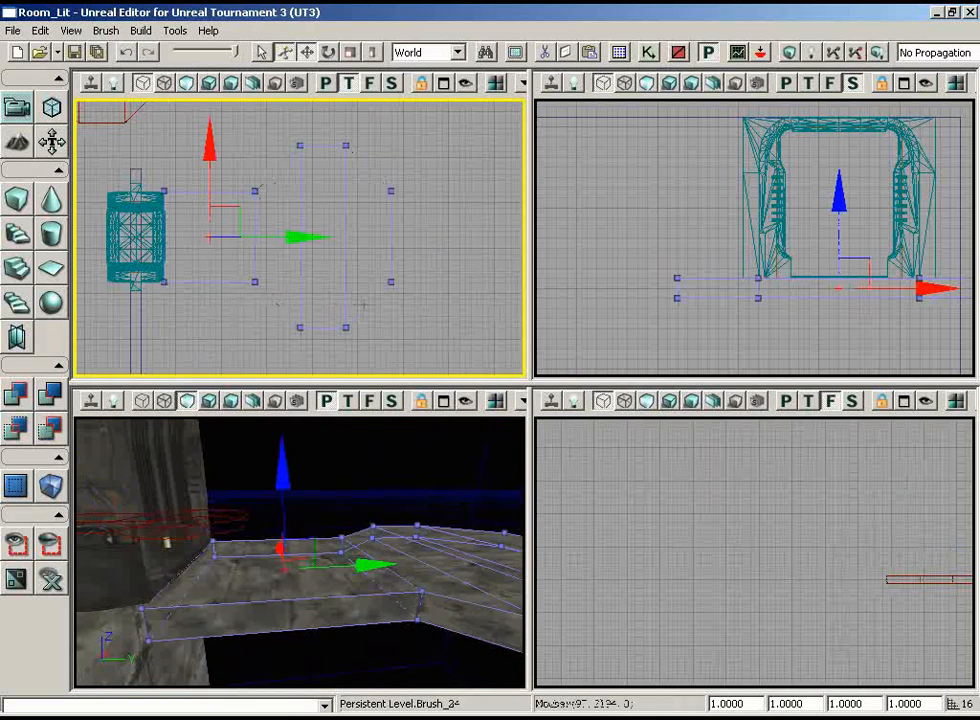
# Duplicate the platform brush straight upward in the side view to the level of the frame's top
pyautogui.moveTo(370, 510)
pyautogui.mouseDown(button='right')
pyautogui.moveTo(201, 427)
pyautogui.moveTo(149, 431)
pyautogui.moveTo(280, 444)
pyautogui.moveTo(285, 425)
pyautogui.moveTo(138, 424)
pyautogui.moveTo(153, 459)
pyautogui.moveTo(258, 494)
pyautogui.moveTo(218, 504)
pyautogui.mouseUp(button='right')
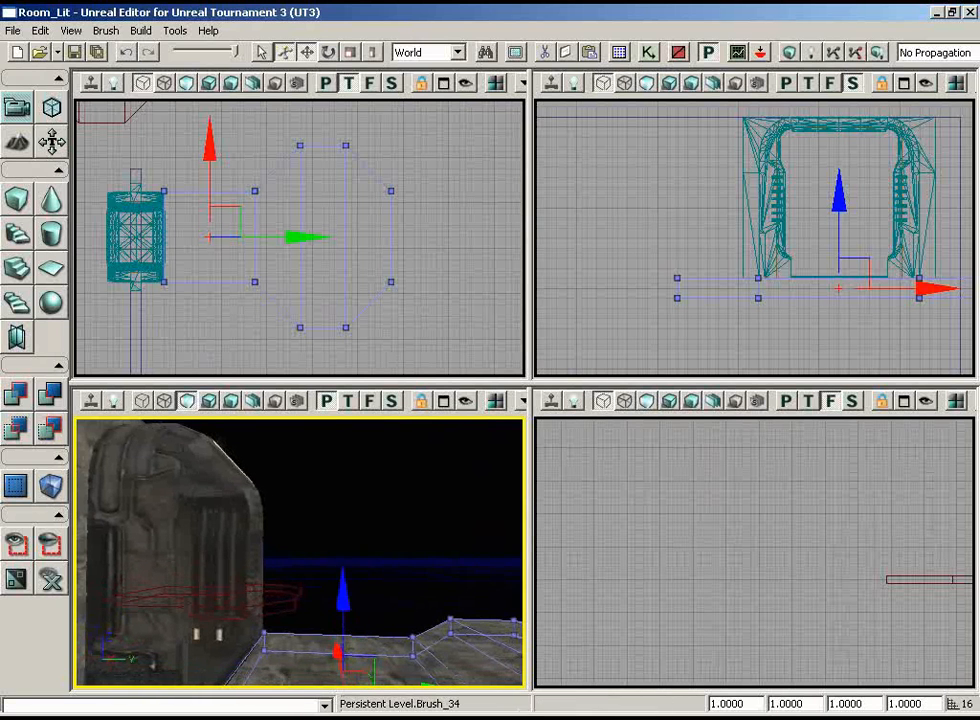
pyautogui.moveTo(780, 358); pyautogui.dragTo(875, 303, button='right')
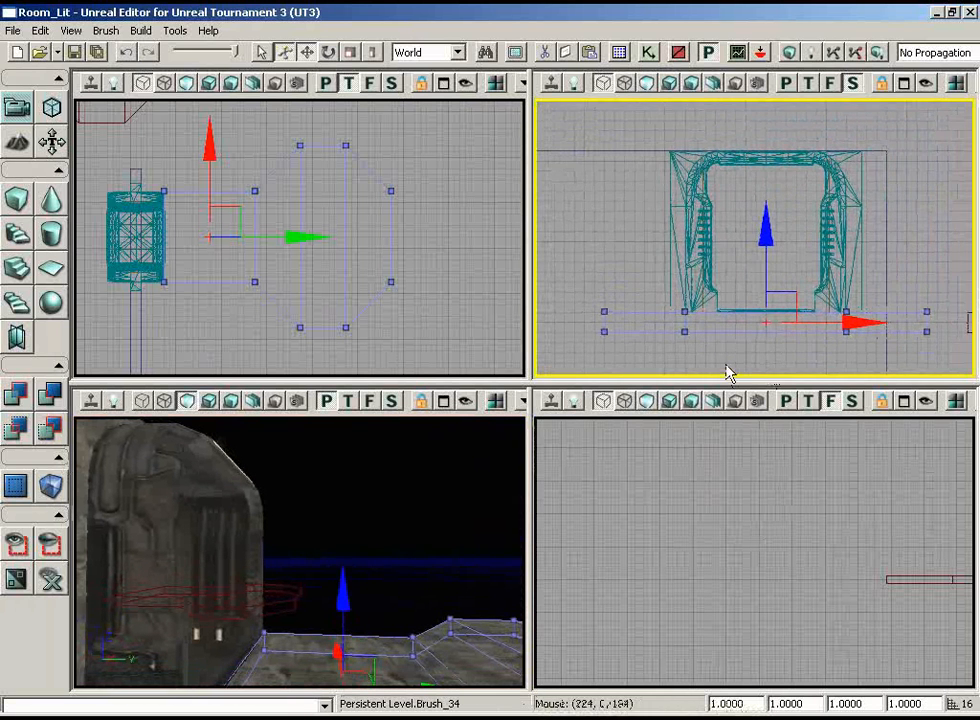
pyautogui.moveTo(771, 244)
pyautogui.mouseDown()
pyautogui.moveTo(771, 99)
pyautogui.moveTo(775, 253)
pyautogui.mouseUp()
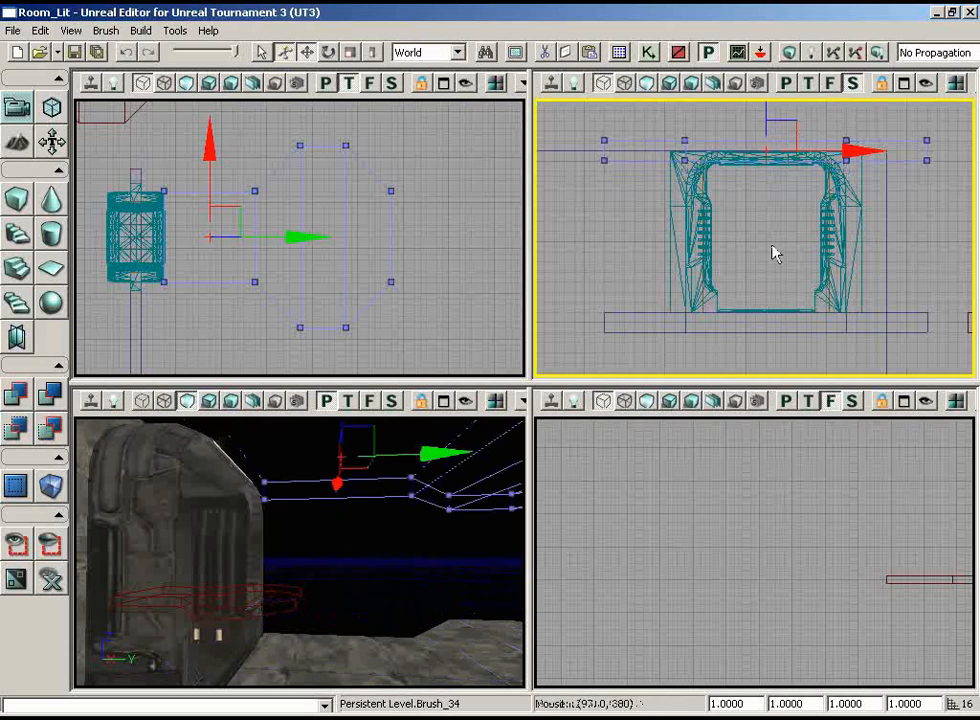
pyautogui.moveTo(398, 484)
pyautogui.mouseDown(button='right')
pyautogui.moveTo(263, 472)
pyautogui.moveTo(275, 419)
pyautogui.moveTo(321, 418)
pyautogui.mouseUp(button='right')
pyautogui.moveTo(607, 219)
pyautogui.mouseDown(button='right')
pyautogui.moveTo(608, 230)
pyautogui.moveTo(582, 195)
pyautogui.moveTo(578, 107)
pyautogui.mouseUp(button='right')
pyautogui.scroll(-7, 584, 196)
pyautogui.scroll(5, 540, 179)
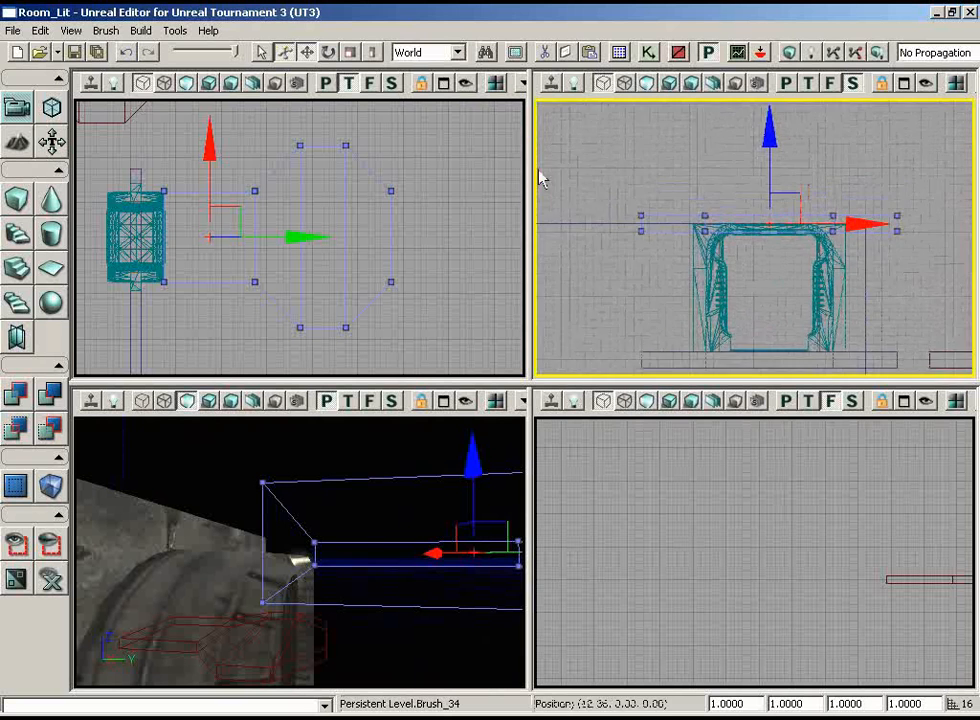
# Lower the duplicated platform brush in the side view so its upper face is level with the frame's top
pyautogui.moveTo(773, 132); pyautogui.dragTo(772, 149)
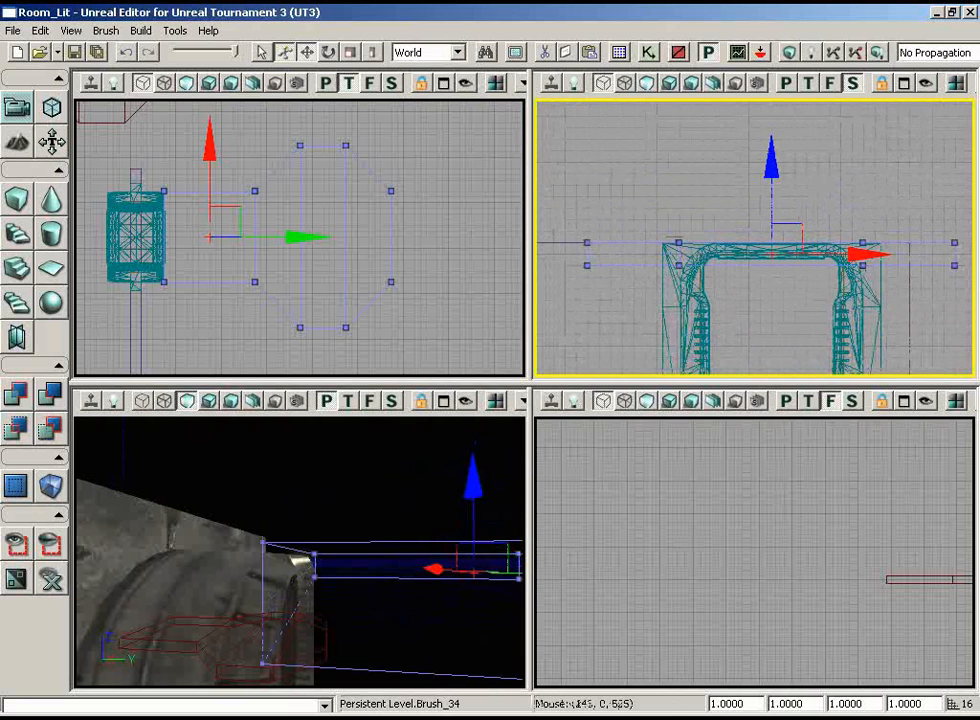
pyautogui.moveTo(411, 474); pyautogui.dragTo(320, 478, button='middle')
pyautogui.moveTo(320, 478); pyautogui.dragTo(290, 486, button='right')
pyautogui.moveTo(290, 486); pyautogui.dragTo(316, 434, button='middle')
pyautogui.moveTo(316, 434)
pyautogui.mouseDown()
pyautogui.moveTo(296, 481)
pyautogui.moveTo(350, 516)
pyautogui.moveTo(299, 504)
pyautogui.mouseUp()
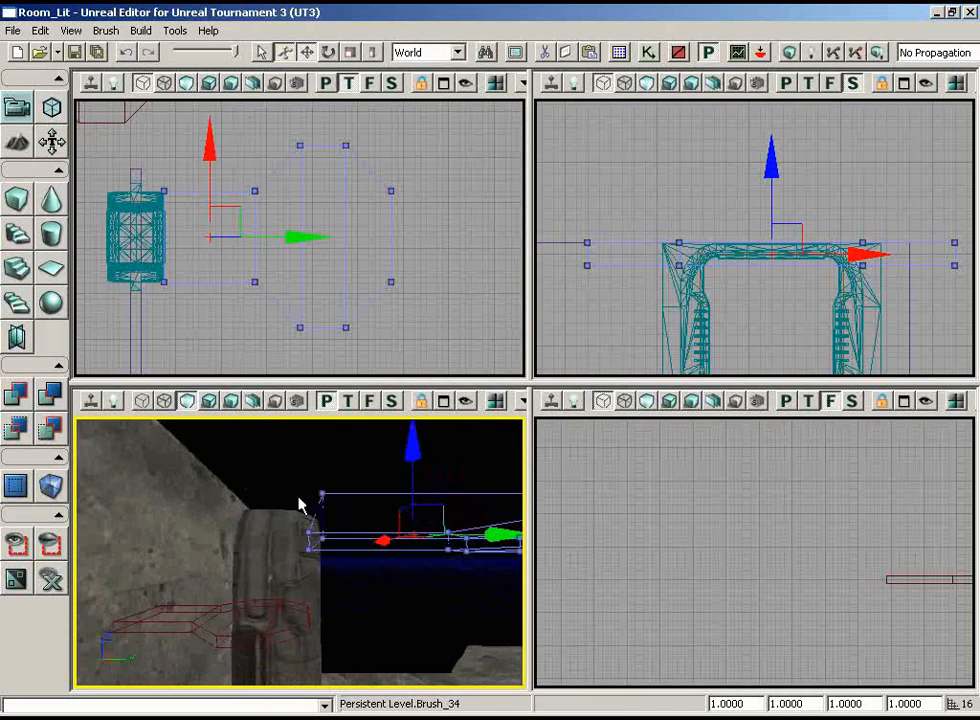
# Unhide everything, show the perspective view in wireframe, and isolate the room's ceiling brush together with the duplicated platform brush
pyautogui.click(52, 579)
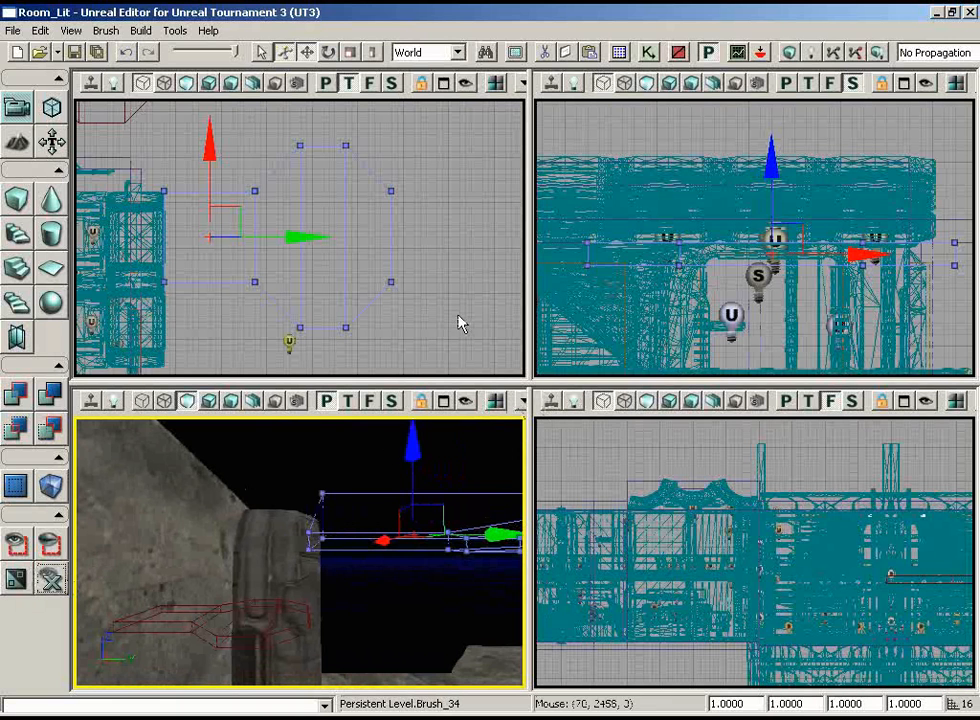
pyautogui.moveTo(372, 606)
pyautogui.mouseDown()
pyautogui.moveTo(357, 582)
pyautogui.moveTo(258, 562)
pyautogui.moveTo(307, 446)
pyautogui.moveTo(372, 607)
pyautogui.mouseUp()
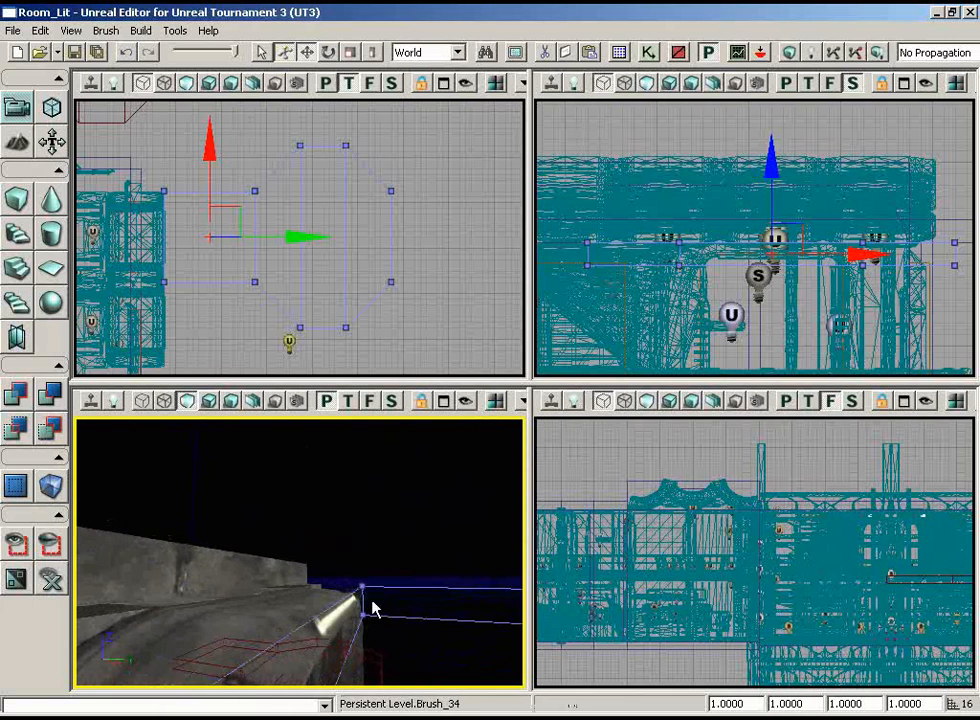
pyautogui.click(143, 401)
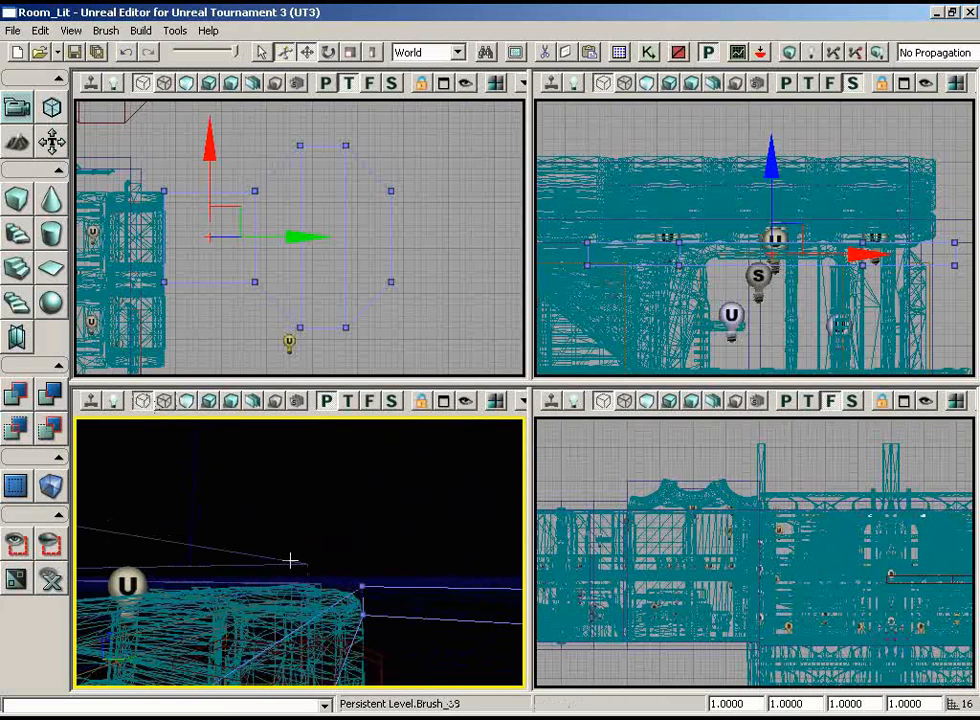
pyautogui.click(368, 588)
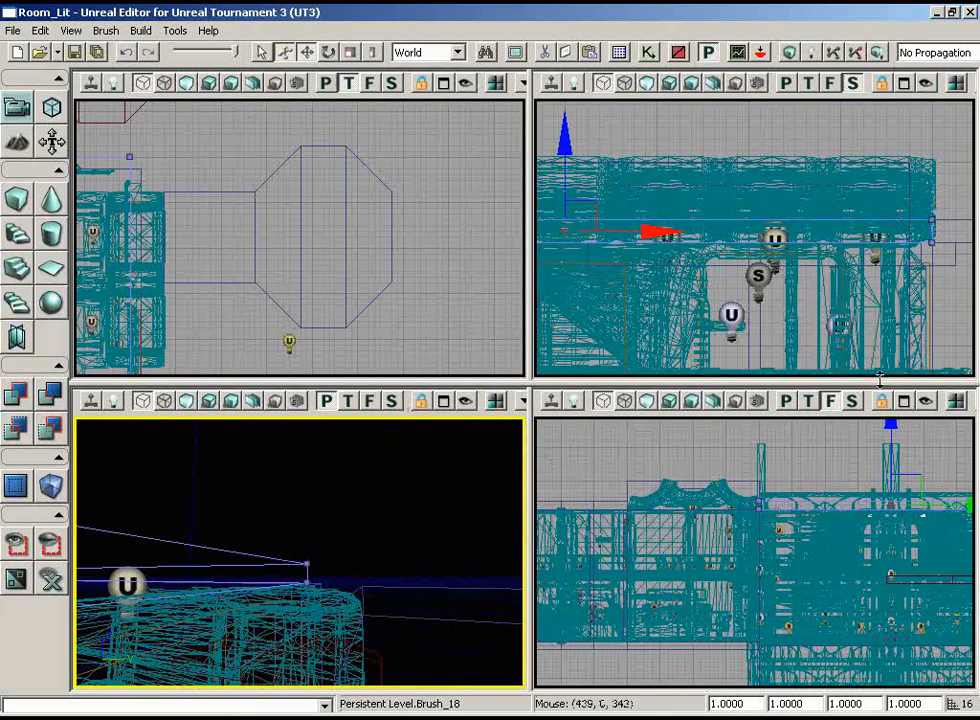
pyautogui.keyDown('ctrl'); pyautogui.click(409, 589); pyautogui.keyUp('ctrl')
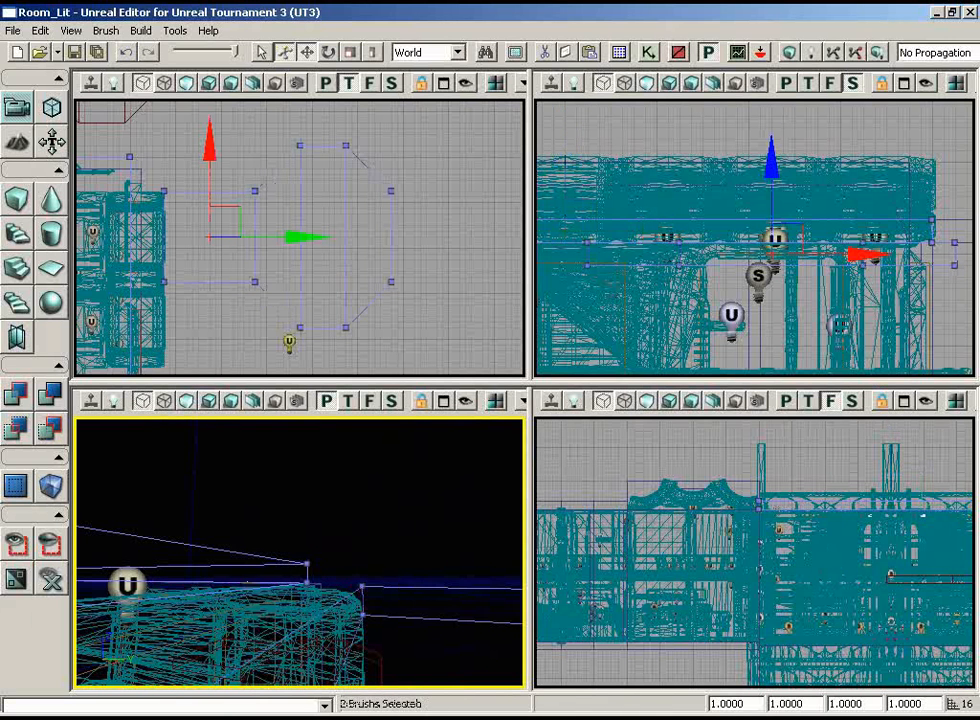
pyautogui.click(16, 545)
# Raise the duplicated platform brush in the side view until it lines up vertically with the room's ceiling brush
pyautogui.click(733, 264)
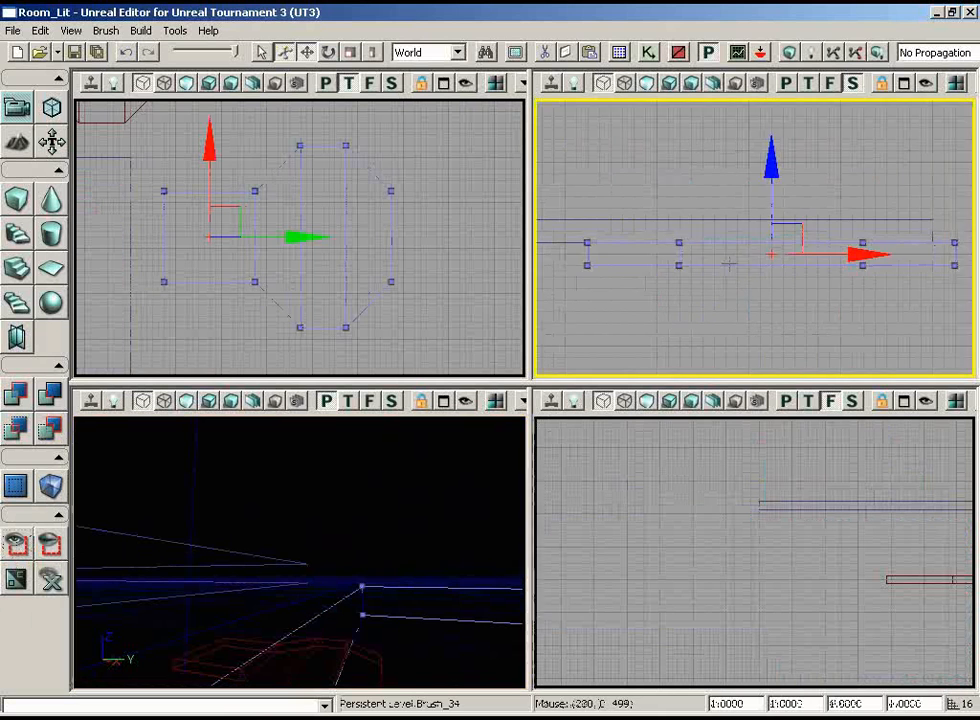
pyautogui.moveTo(754, 314); pyautogui.dragTo(768, 367, button='right')
pyautogui.scroll(-10, 760, 206)
pyautogui.scroll(4, 722, 250)
pyautogui.scroll(-2, 740, 290)
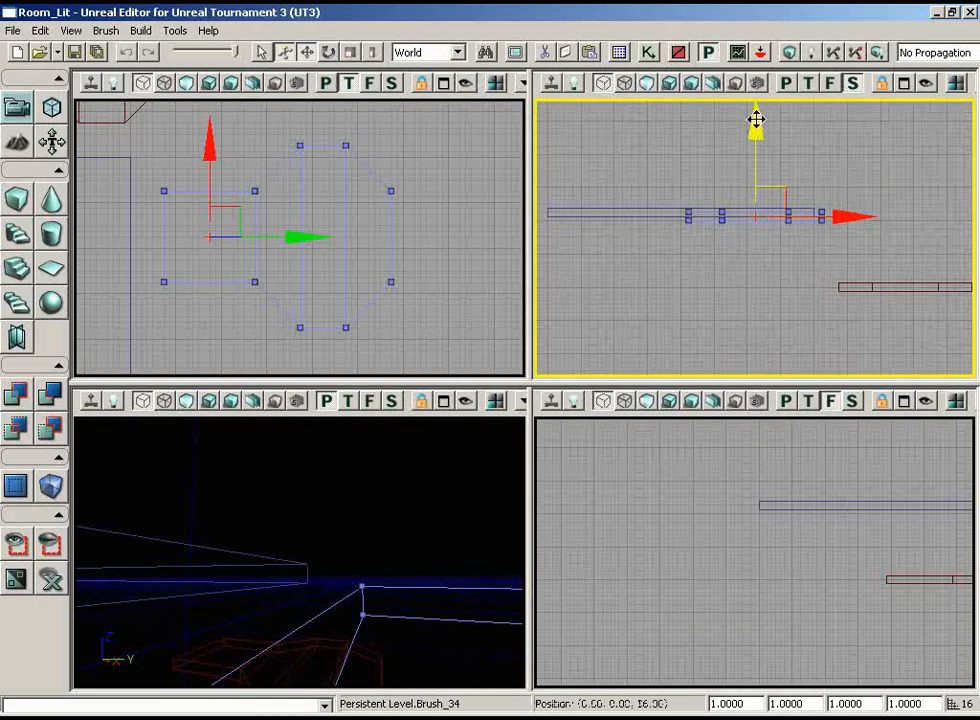
pyautogui.moveTo(757, 107); pyautogui.dragTo(757, 99)
pyautogui.moveTo(740, 207); pyautogui.dragTo(733, 256, button='right')
pyautogui.scroll(7, 690, 290)
pyautogui.moveTo(391, 525)
pyautogui.mouseDown()
pyautogui.moveTo(374, 549)
pyautogui.moveTo(391, 525)
pyautogui.mouseUp()
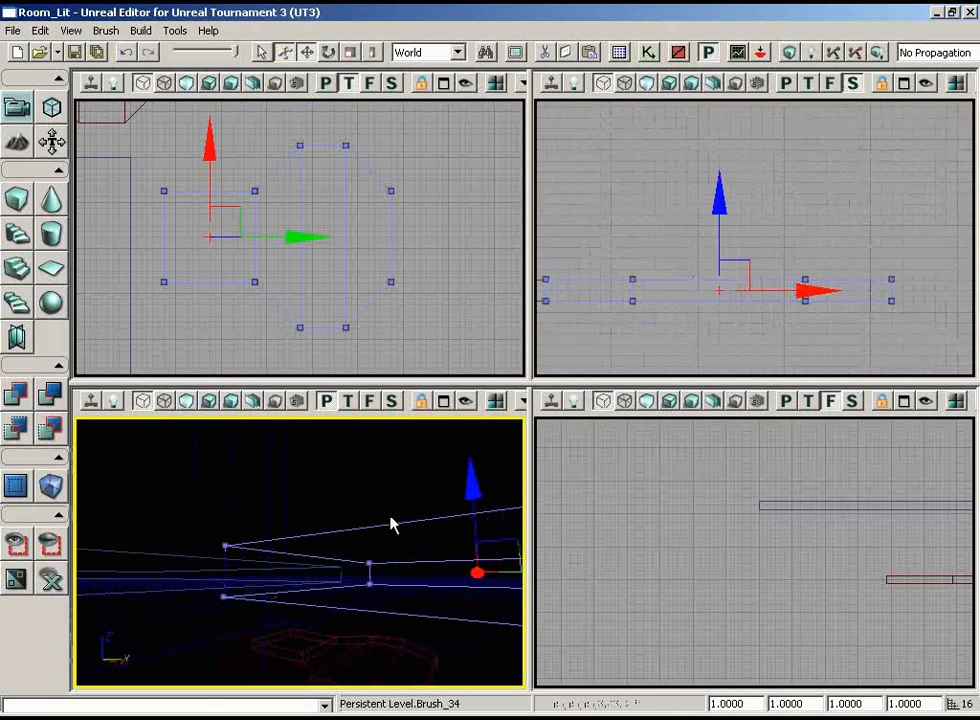
# Unhide all objects, return the perspective view to unlit shading, and rebuild the level geometry
pyautogui.click(47, 580)
pyautogui.click(187, 403)
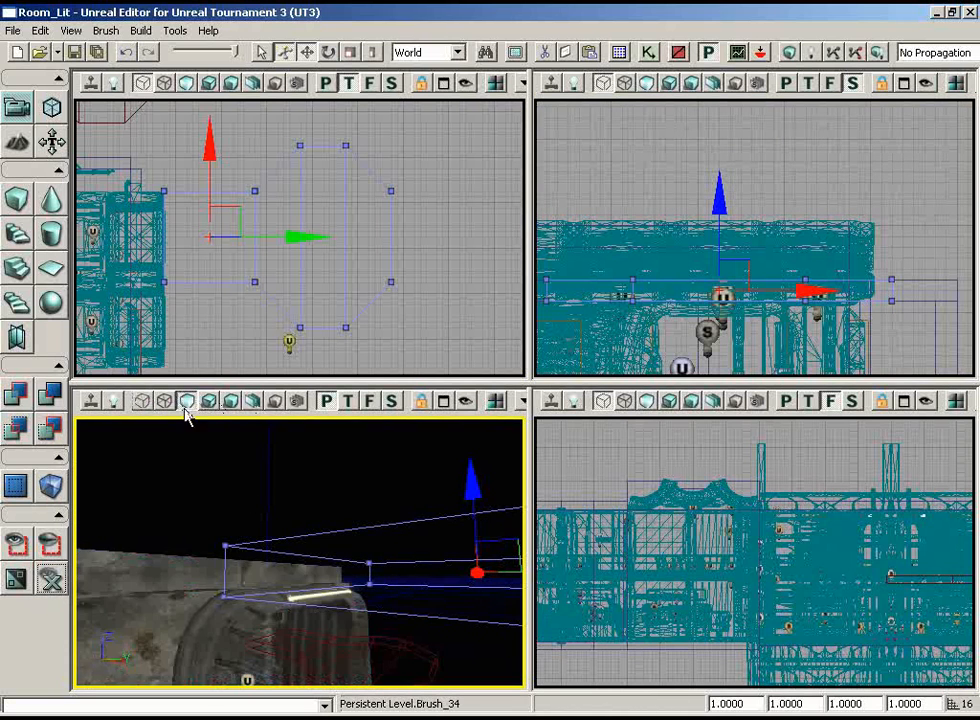
pyautogui.moveTo(308, 465); pyautogui.dragTo(462, 606)
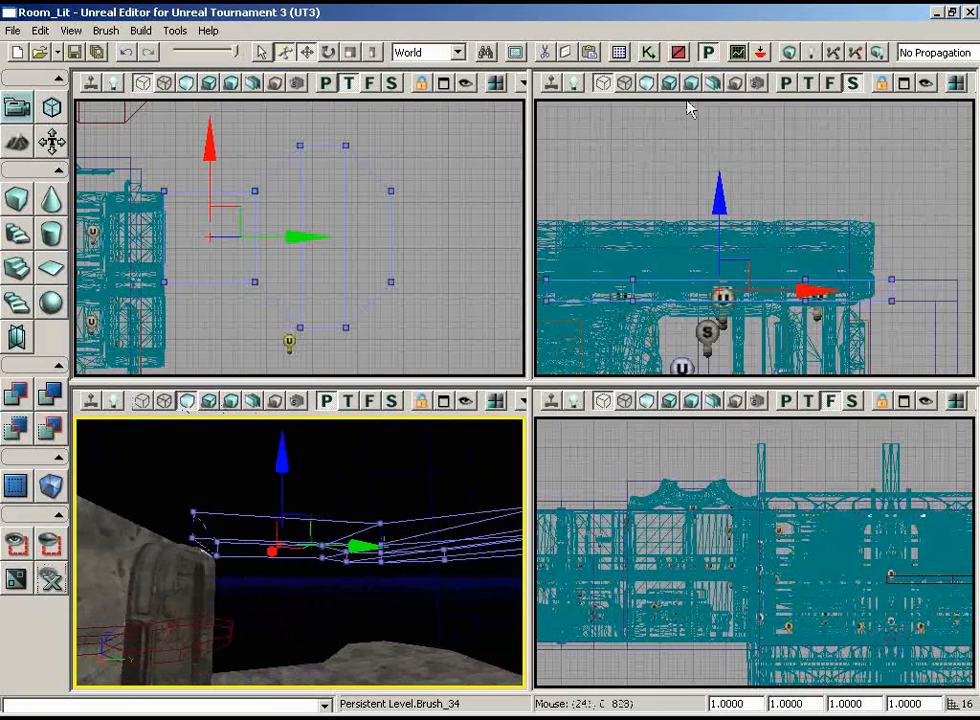
pyautogui.click(791, 53)
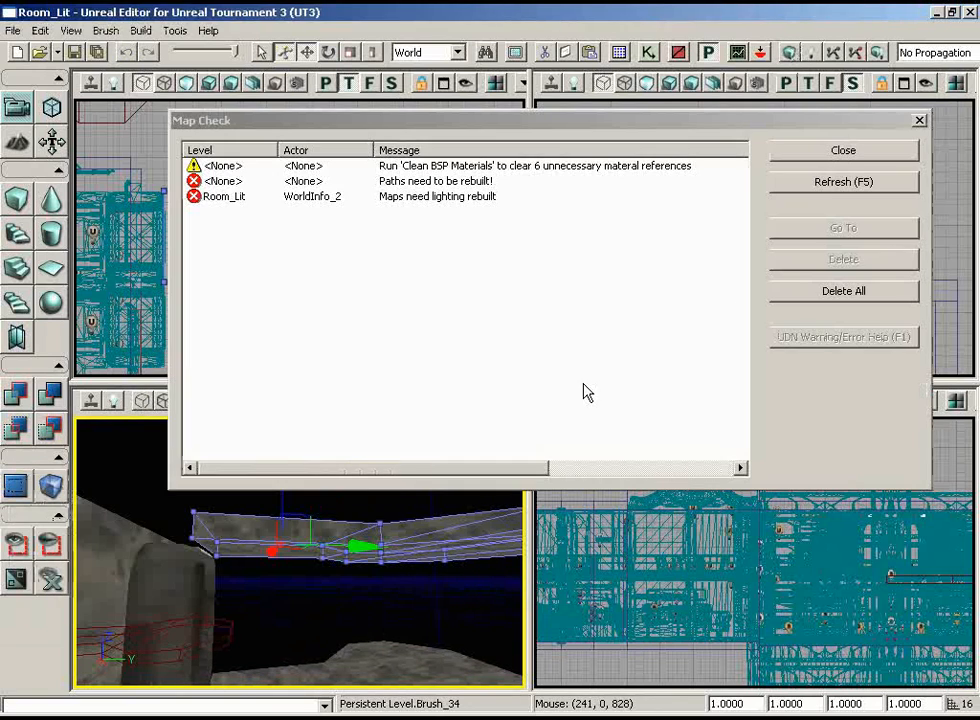
pyautogui.click(858, 148)
# Examine in the perspective view how the raised ceiling and the platform below meet the door frame and wall
pyautogui.moveTo(346, 484)
pyautogui.mouseDown()
pyautogui.moveTo(278, 521)
pyautogui.moveTo(291, 427)
pyautogui.moveTo(79, 424)
pyautogui.moveTo(221, 422)
pyautogui.moveTo(140, 428)
pyautogui.moveTo(96, 617)
pyautogui.moveTo(178, 587)
pyautogui.mouseUp()
pyautogui.moveTo(199, 572)
pyautogui.mouseDown(button='middle')
pyautogui.moveTo(178, 419)
pyautogui.moveTo(111, 419)
pyautogui.mouseUp(button='middle')
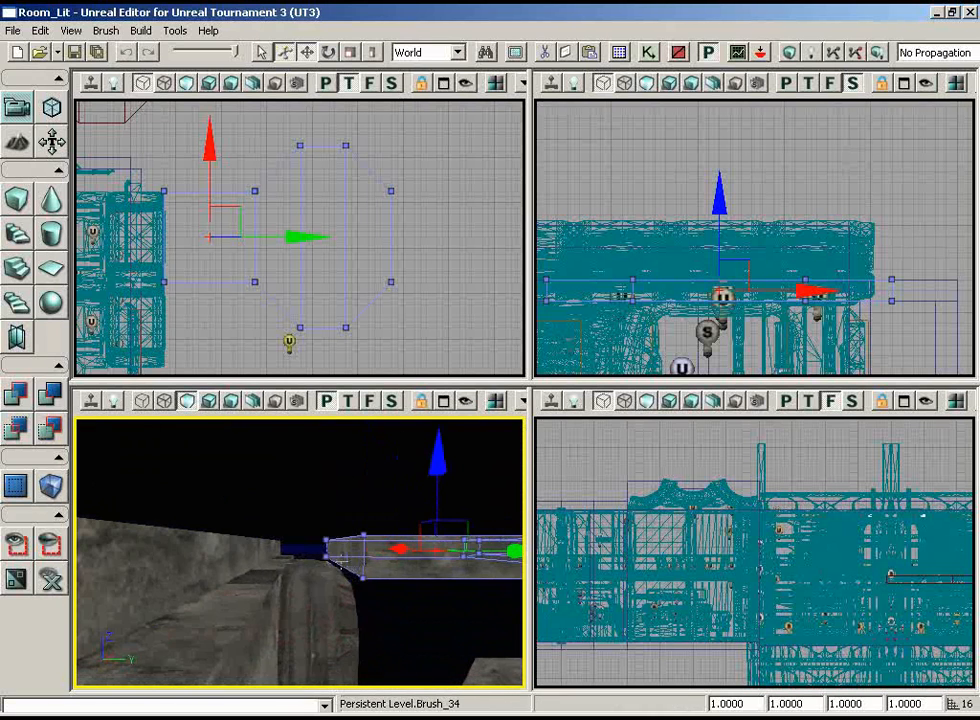
pyautogui.moveTo(322, 535); pyautogui.dragTo(330, 615, button='middle')
pyautogui.moveTo(330, 615); pyautogui.dragTo(378, 642)
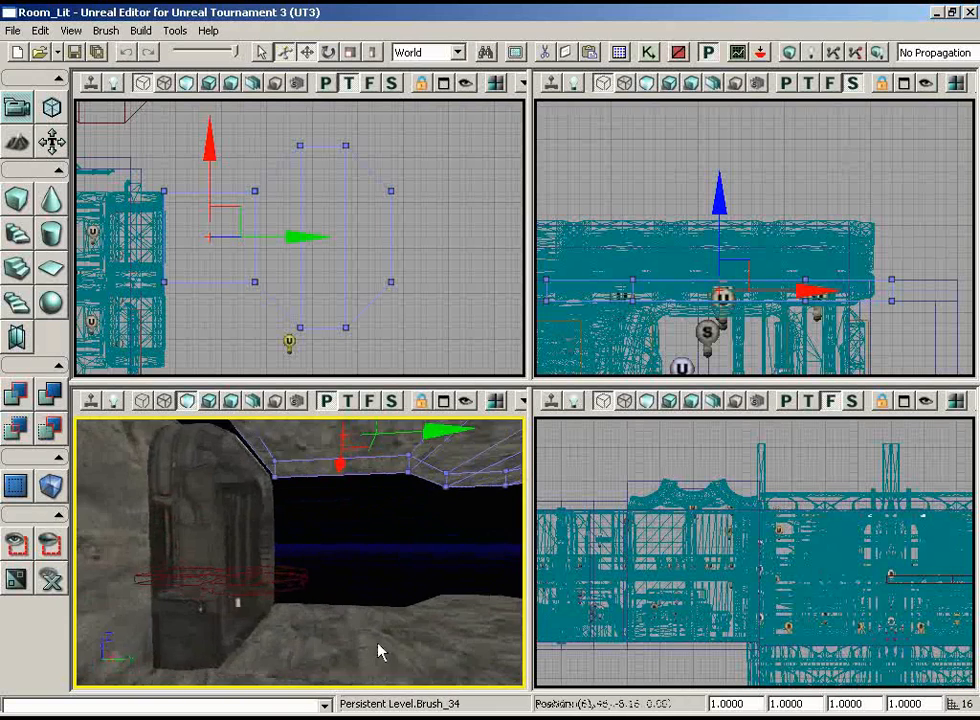
pyautogui.moveTo(378, 642)
pyautogui.mouseDown(button='middle')
pyautogui.moveTo(305, 586)
pyautogui.moveTo(243, 618)
pyautogui.moveTo(322, 589)
pyautogui.moveTo(457, 613)
pyautogui.mouseUp(button='middle')
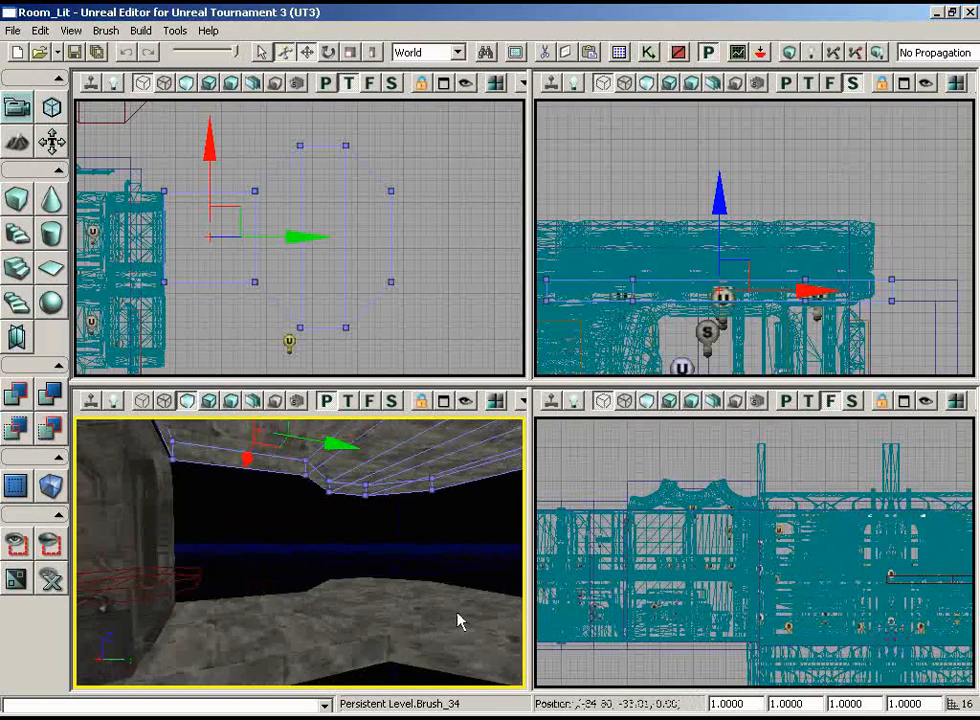
pyautogui.moveTo(457, 613); pyautogui.dragTo(456, 542)
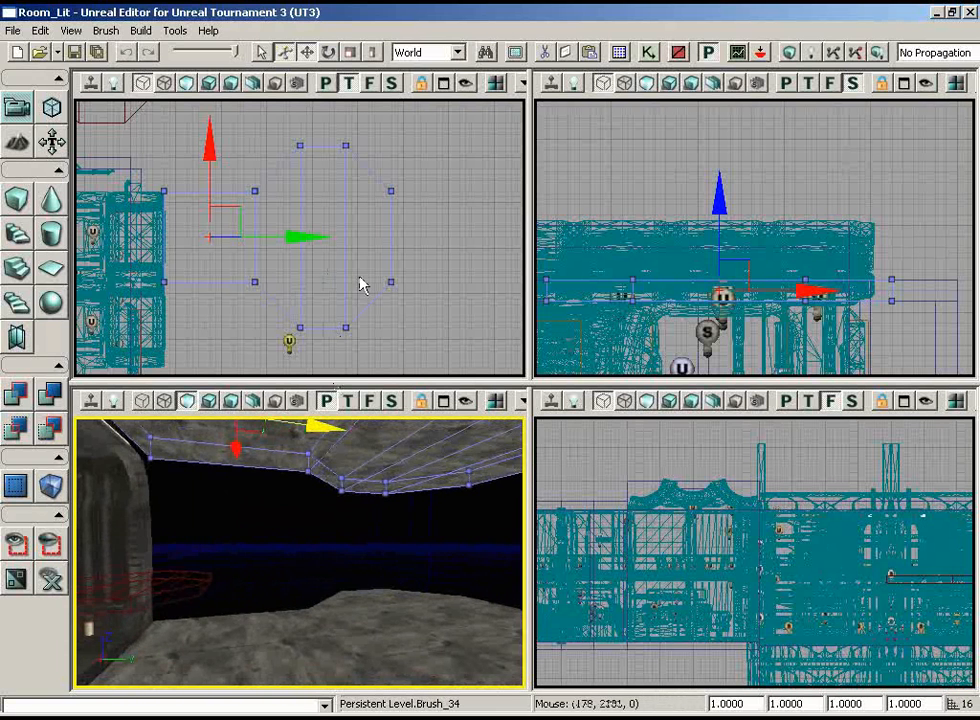
pyautogui.click(324, 271)
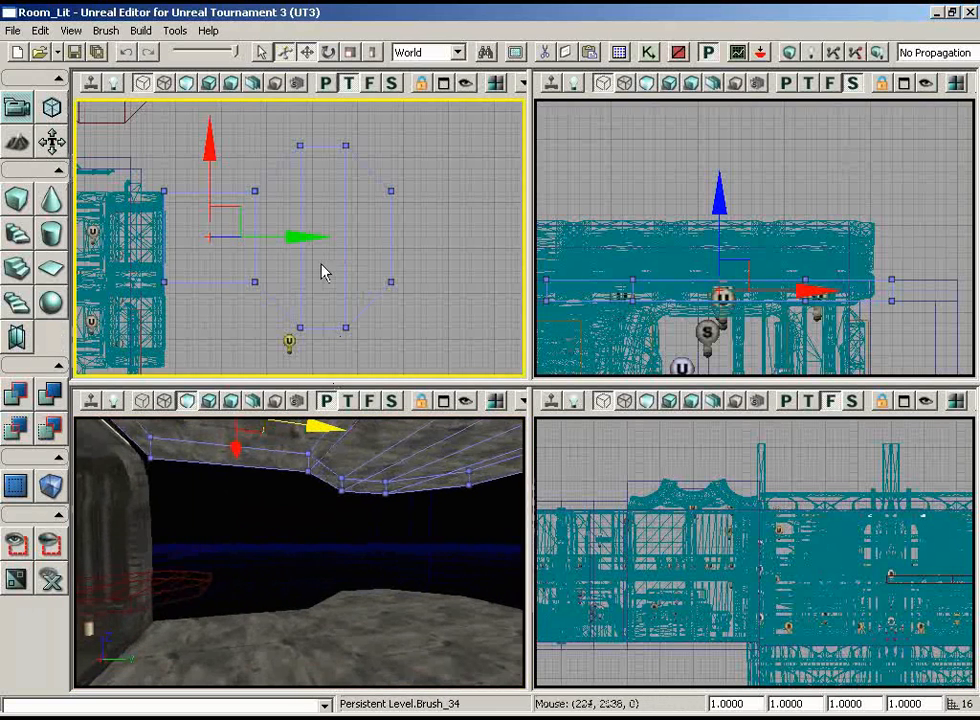
pyautogui.click(311, 234)
pyautogui.click(387, 567)
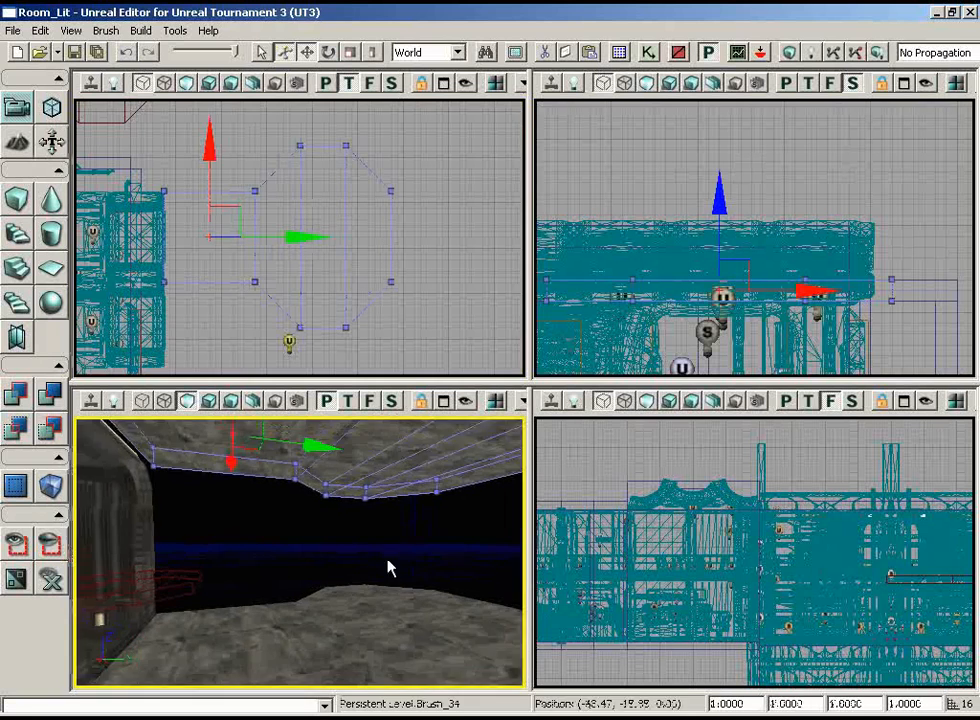
pyautogui.moveTo(387, 567); pyautogui.dragTo(387, 560)
pyautogui.click(741, 222)
pyautogui.click(364, 163)
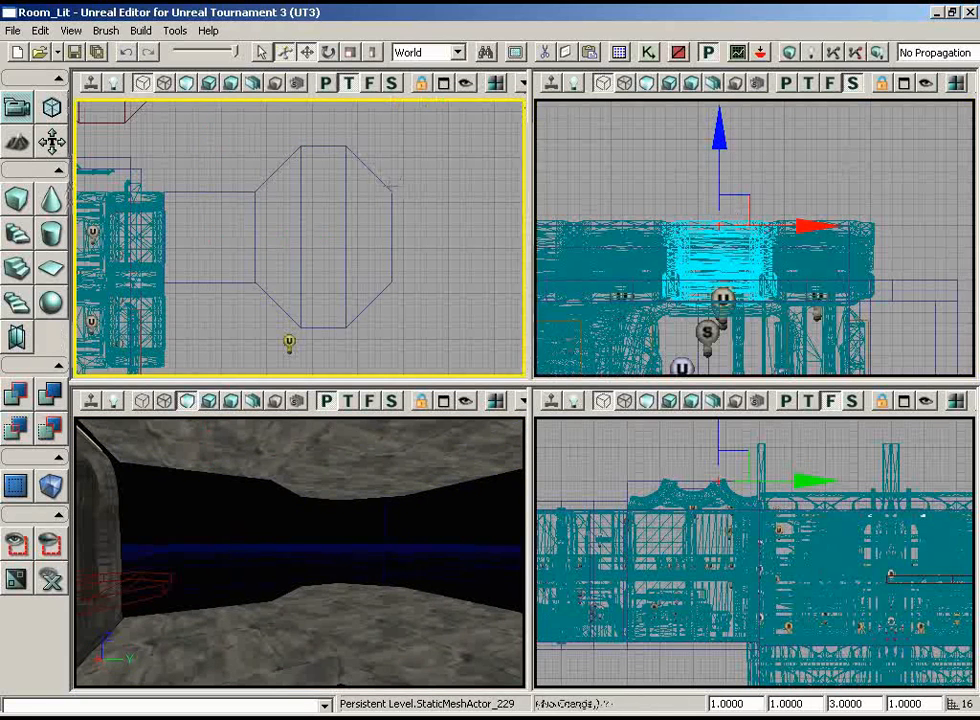
pyautogui.moveTo(367, 541)
pyautogui.mouseDown(button='middle')
pyautogui.moveTo(234, 440)
pyautogui.moveTo(139, 417)
pyautogui.mouseUp(button='middle')
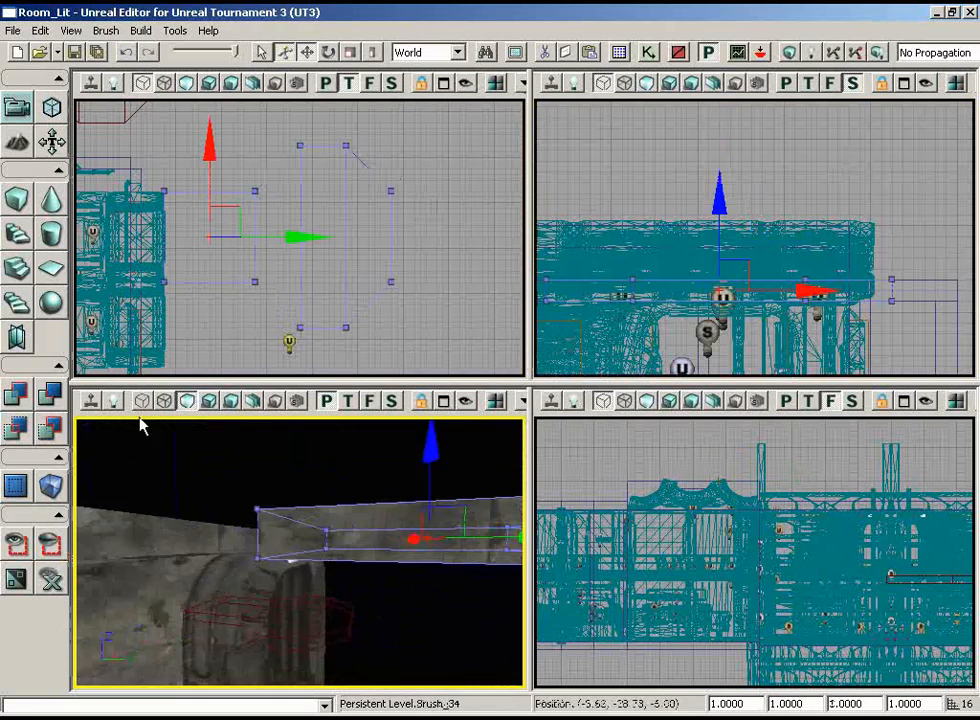
pyautogui.moveTo(139, 417)
pyautogui.mouseDown()
pyautogui.moveTo(77, 421)
pyautogui.moveTo(182, 418)
pyautogui.moveTo(182, 471)
pyautogui.moveTo(205, 476)
pyautogui.mouseUp()
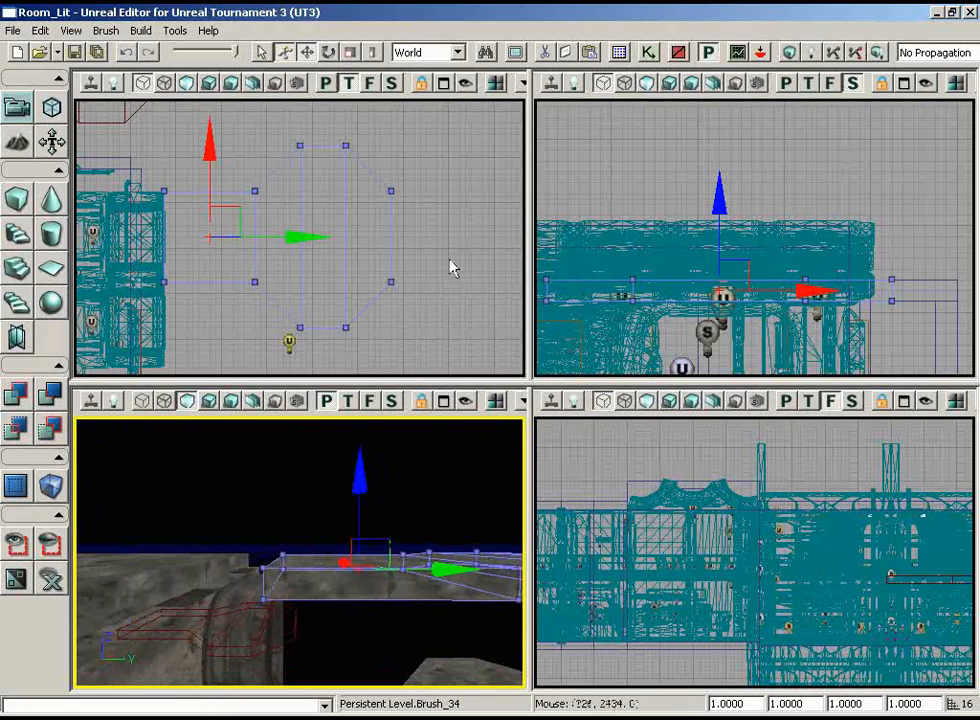
# Select both the ceiling and platform brushes, move them toward the room to the wall's outer face, and rebuild the geometry
pyautogui.moveTo(450, 262); pyautogui.dragTo(420, 382)
pyautogui.moveTo(455, 488); pyautogui.dragTo(515, 588, button='right')
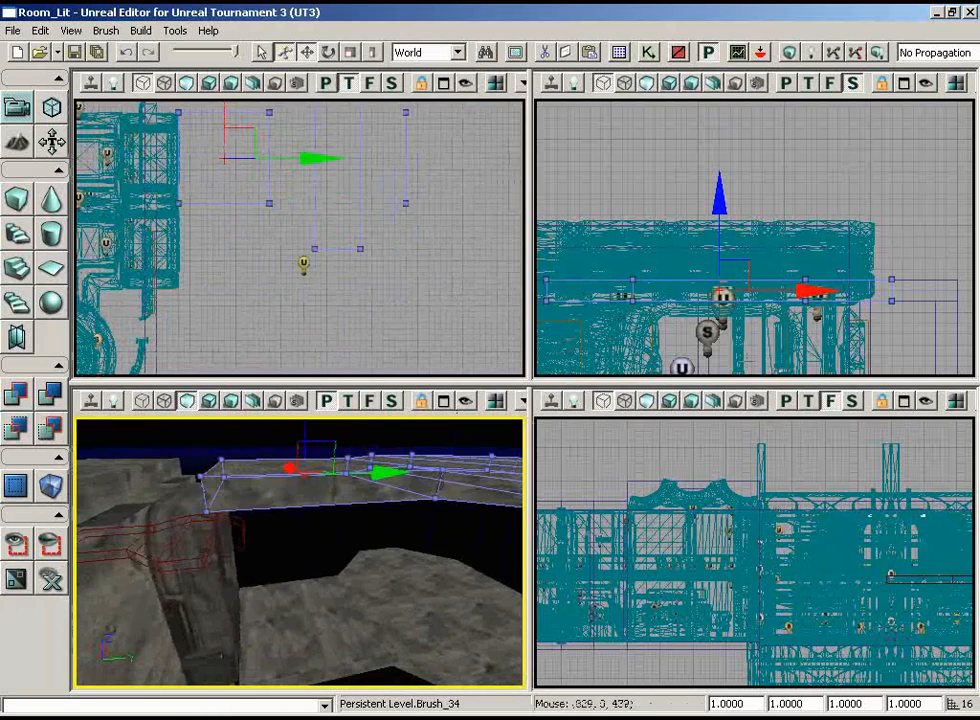
pyautogui.scroll(-5, 934, 309)
pyautogui.moveTo(934, 309)
pyautogui.mouseDown()
pyautogui.moveTo(926, 286)
pyautogui.moveTo(896, 353)
pyautogui.moveTo(897, 384)
pyautogui.moveTo(882, 306)
pyautogui.mouseUp()
pyautogui.scroll(4, 897, 370)
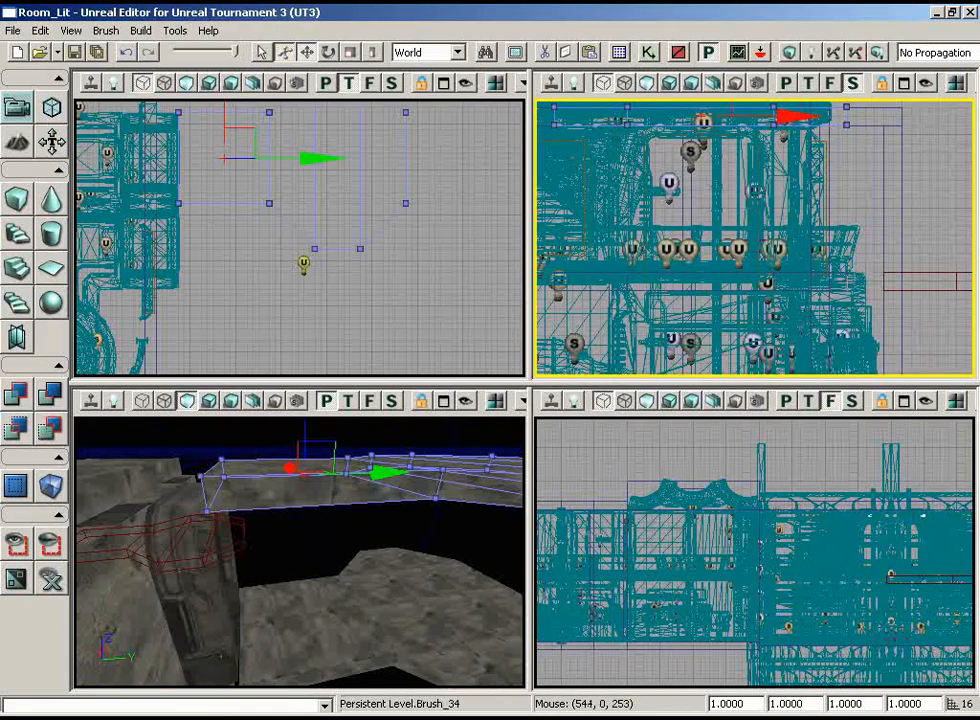
pyautogui.keyDown('ctrl'); pyautogui.click(848, 284); pyautogui.keyUp('ctrl')
pyautogui.moveTo(354, 304)
pyautogui.mouseDown()
pyautogui.moveTo(311, 289)
pyautogui.moveTo(77, 140)
pyautogui.mouseUp()
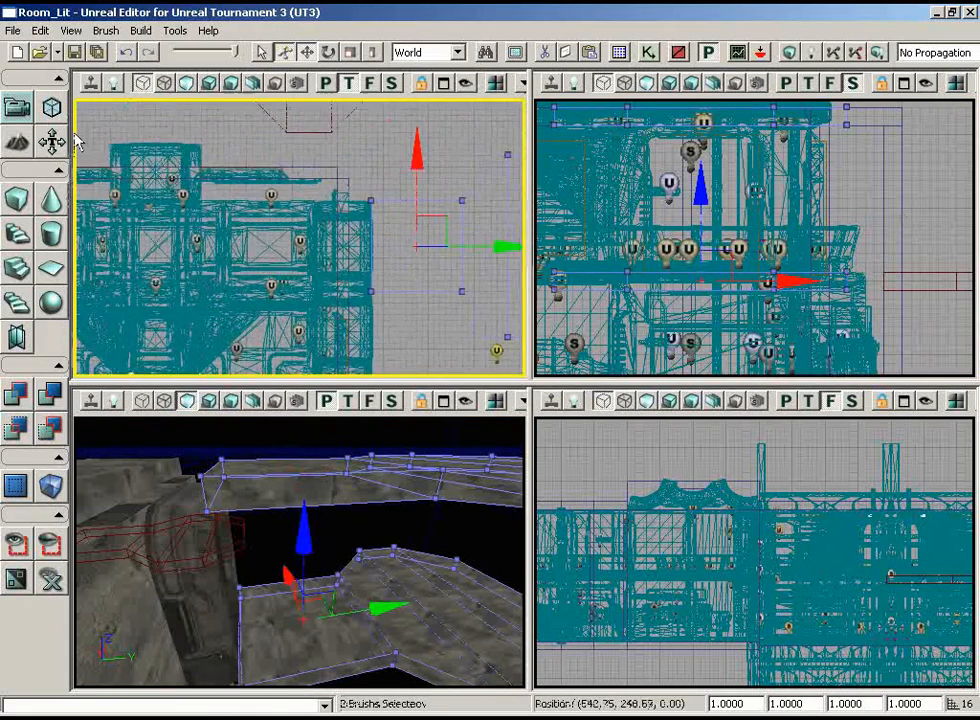
pyautogui.scroll(5, 77, 170)
pyautogui.keyDown('ctrl'); pyautogui.moveTo(75, 227); pyautogui.dragTo(76, 228); pyautogui.keyUp('ctrl')
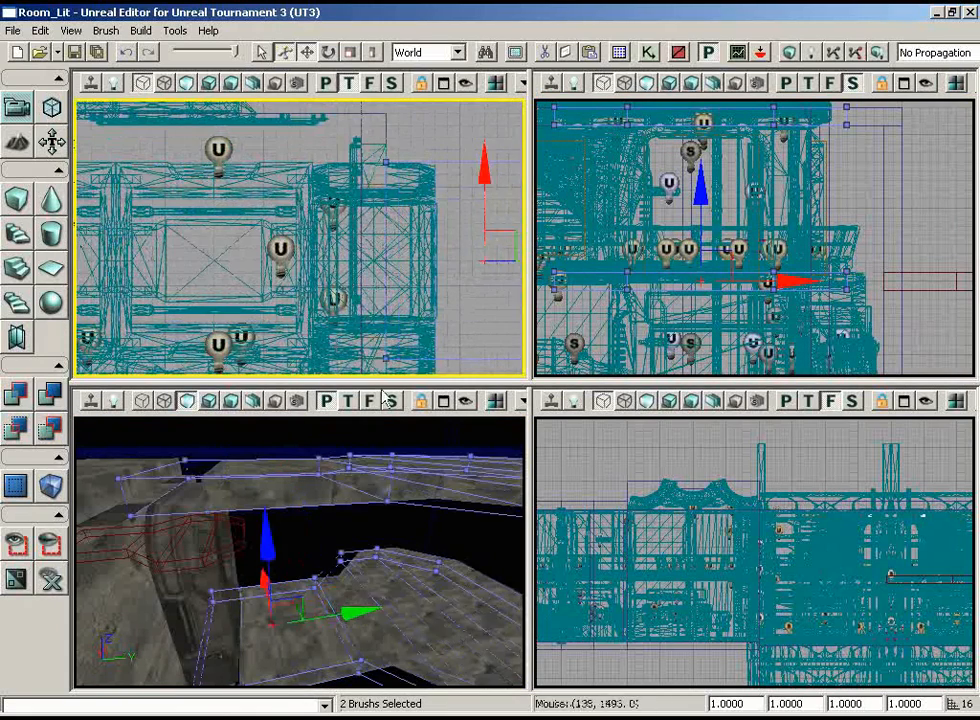
pyautogui.click(808, 54)
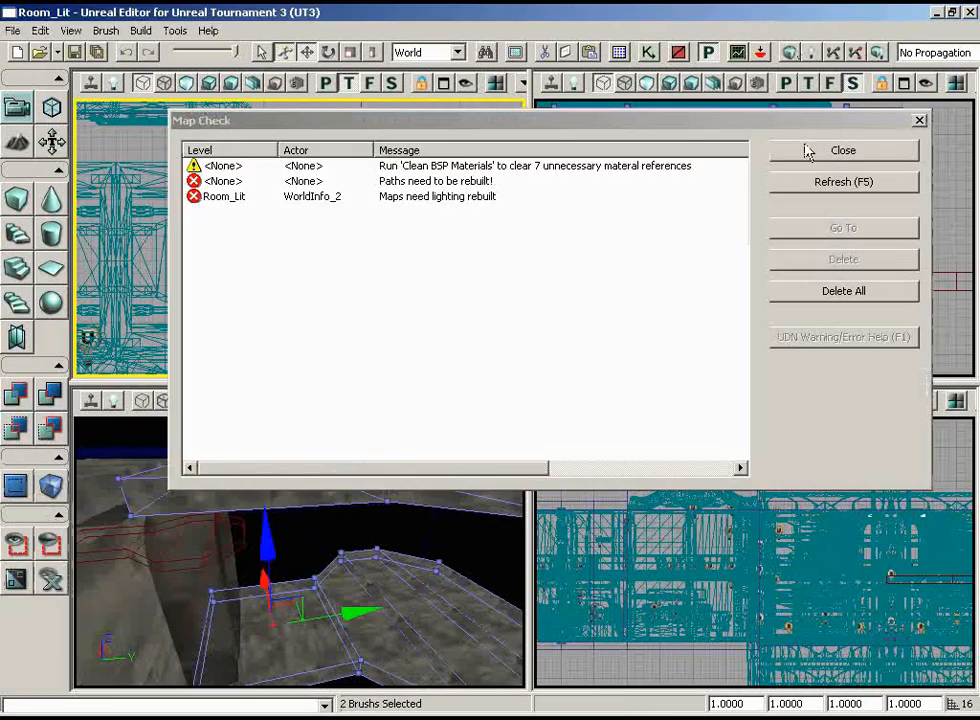
pyautogui.click(808, 152)
# Move both brushes farther under the frame to the wall's inner face in the top view and rebuild the geometry
pyautogui.moveTo(361, 556); pyautogui.dragTo(268, 556, button='middle')
pyautogui.scroll(2, 476, 328)
pyautogui.moveTo(476, 328); pyautogui.dragTo(476, 286, button='right')
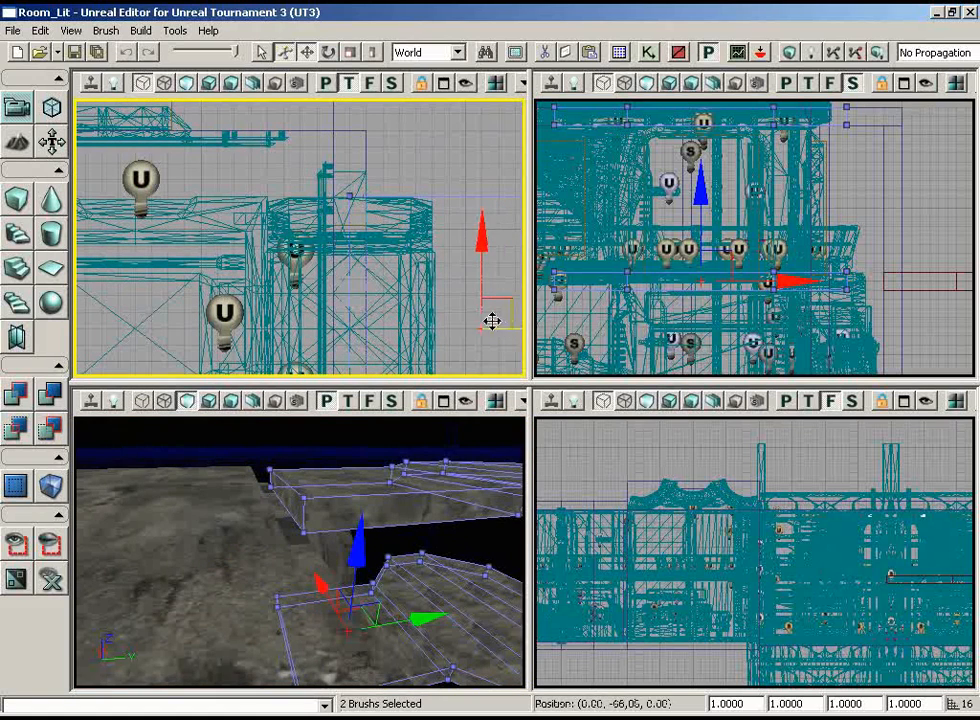
pyautogui.click(793, 52)
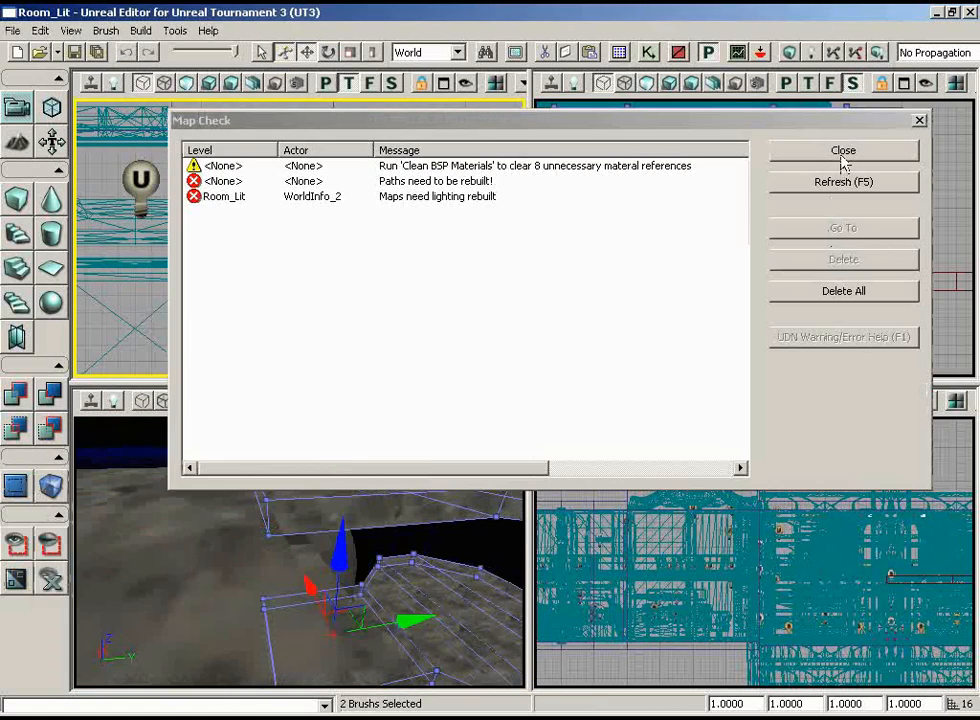
pyautogui.click(843, 160)
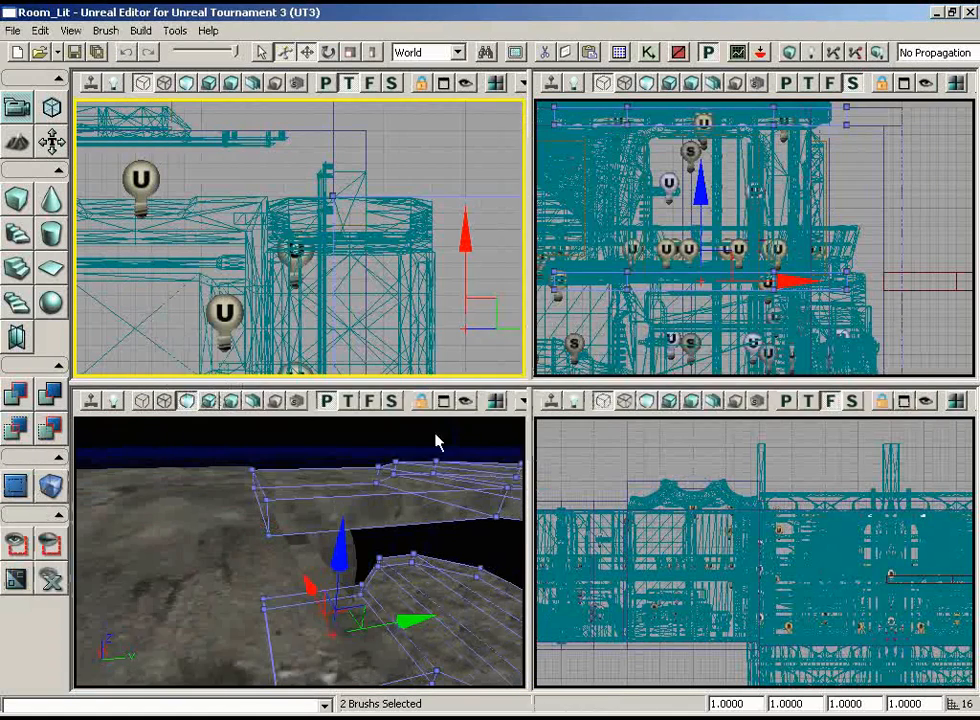
pyautogui.moveTo(233, 543); pyautogui.dragTo(300, 497)
pyautogui.moveTo(300, 497)
pyautogui.mouseDown(button='right')
pyautogui.moveTo(474, 416)
pyautogui.moveTo(273, 416)
pyautogui.moveTo(336, 440)
pyautogui.moveTo(291, 461)
pyautogui.moveTo(354, 456)
pyautogui.mouseUp(button='right')
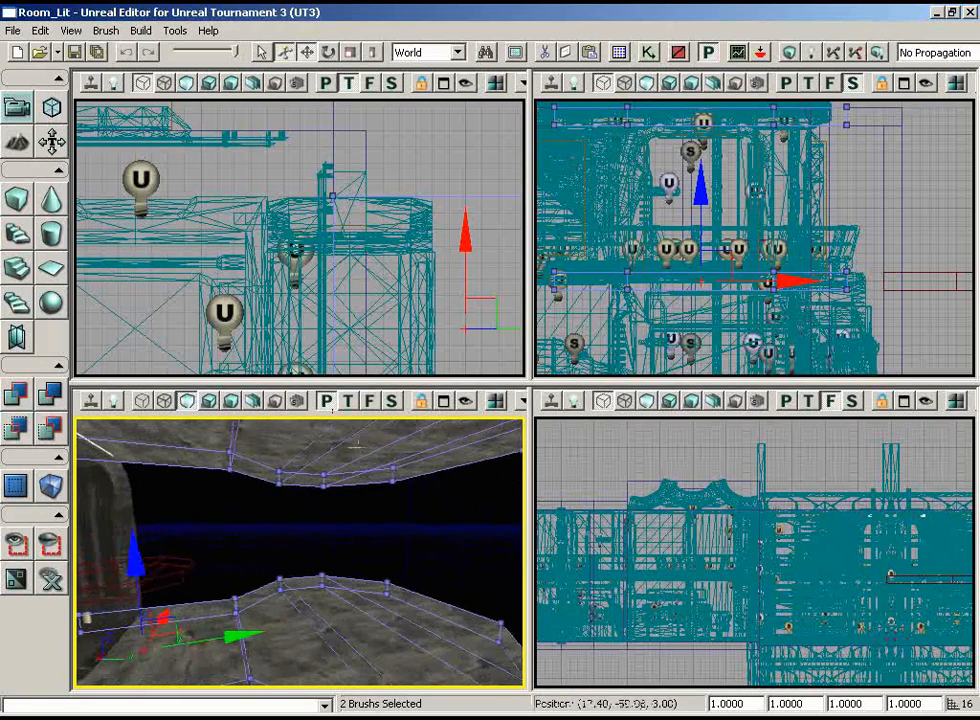
pyautogui.moveTo(441, 546); pyautogui.dragTo(459, 461, button='right')
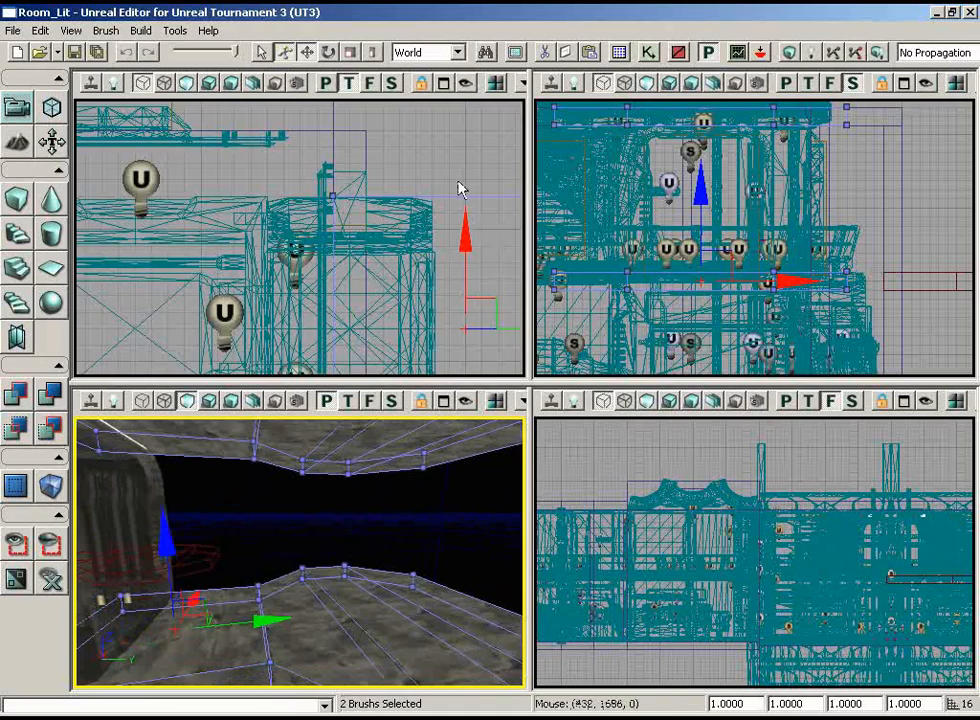
# Build a cube builder brush with X set to 32 and Z set to 256
pyautogui.moveTo(460, 190); pyautogui.dragTo(512, 380, button='right')
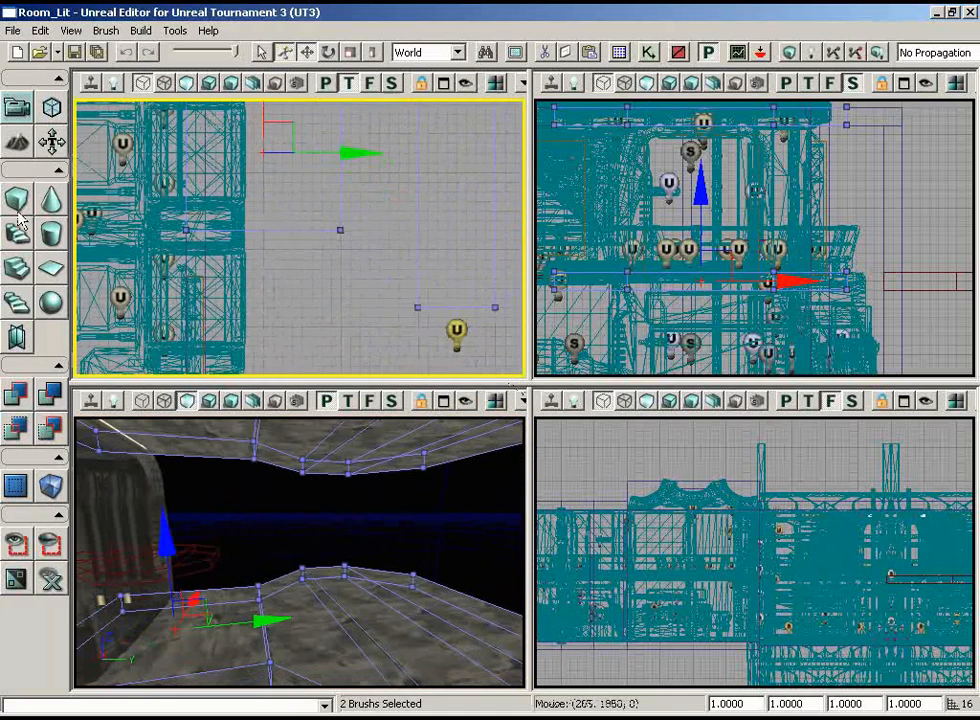
pyautogui.rightClick(17, 204)
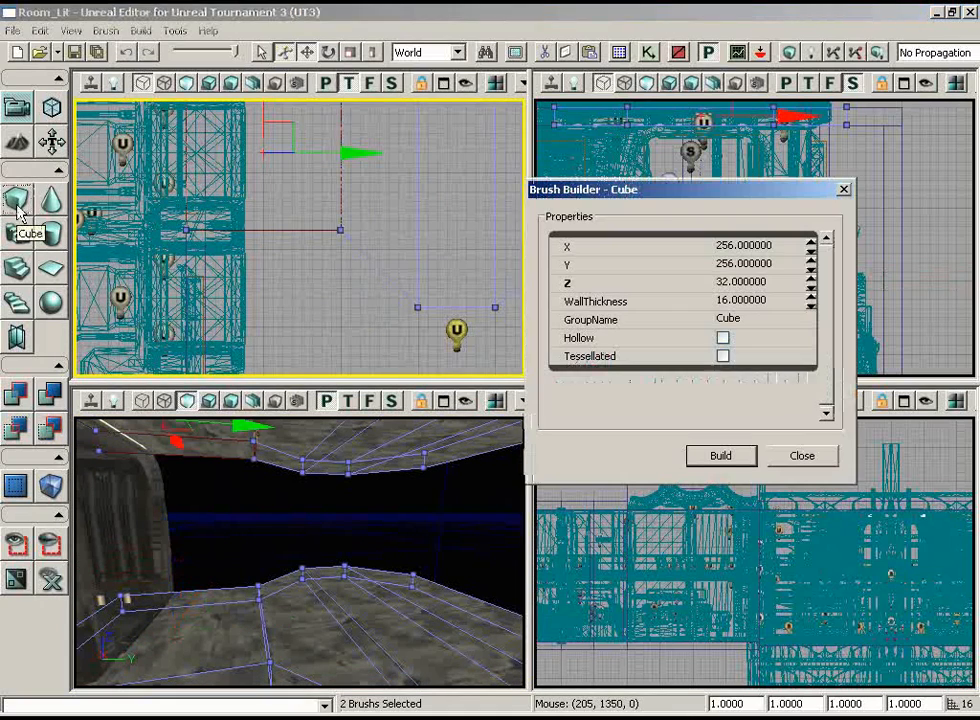
pyautogui.click(758, 246)
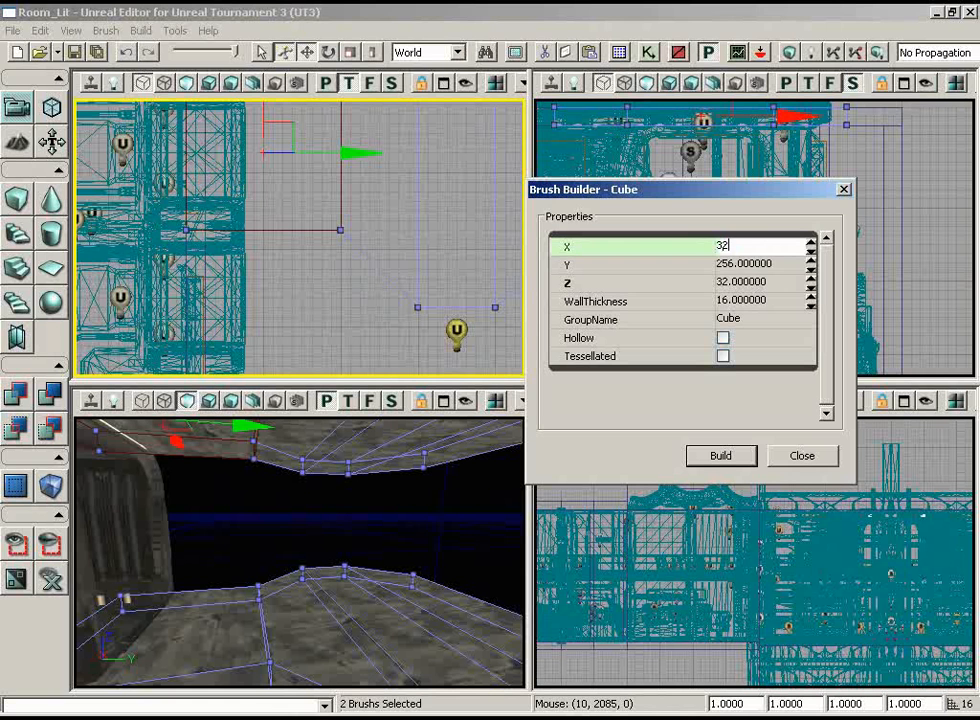
pyautogui.write('32')
pyautogui.press('Tab')
pyautogui.click(752, 282)
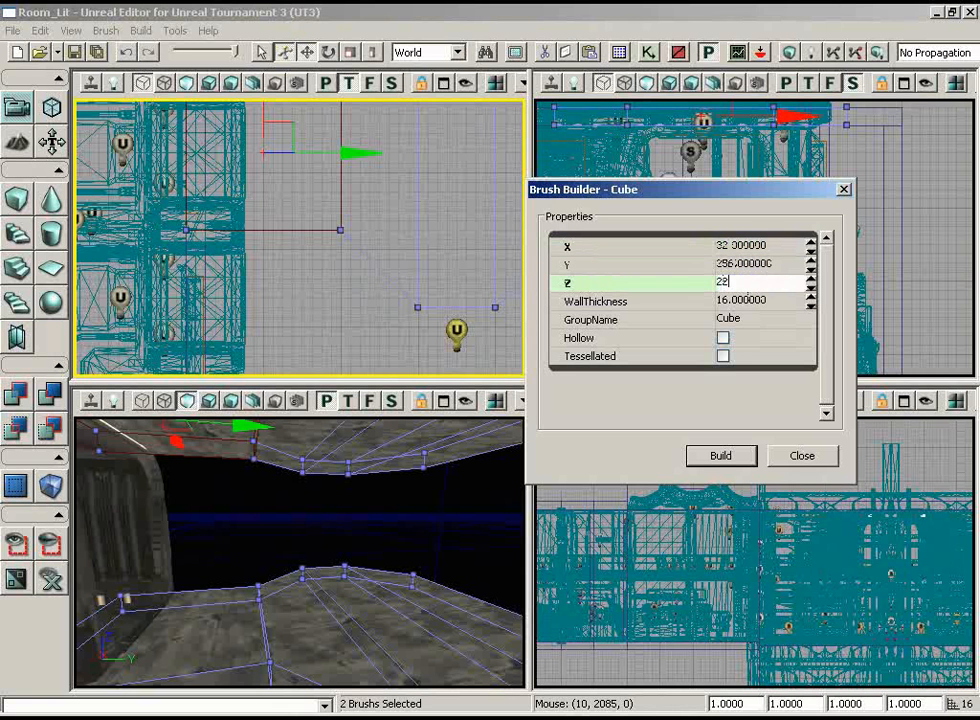
pyautogui.press('Return')
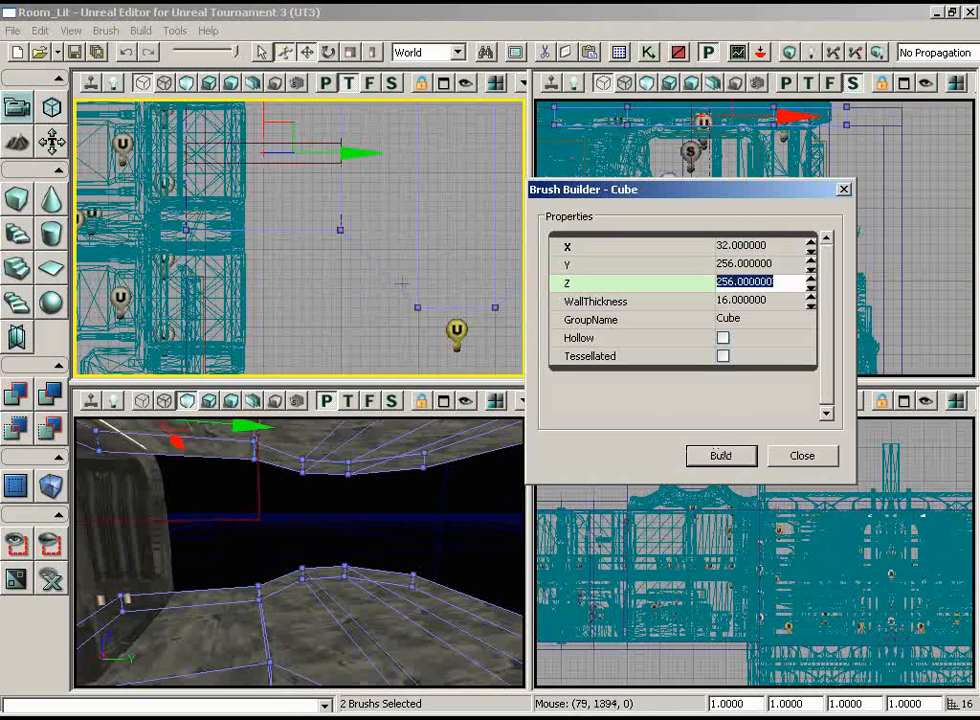
# Close the brush builder and move the cube brush in the top view to the walkway's side edge to form a wall
pyautogui.moveTo(402, 283)
pyautogui.mouseDown()
pyautogui.moveTo(411, 152)
pyautogui.moveTo(424, 140)
pyautogui.mouseUp()
pyautogui.click(812, 454)
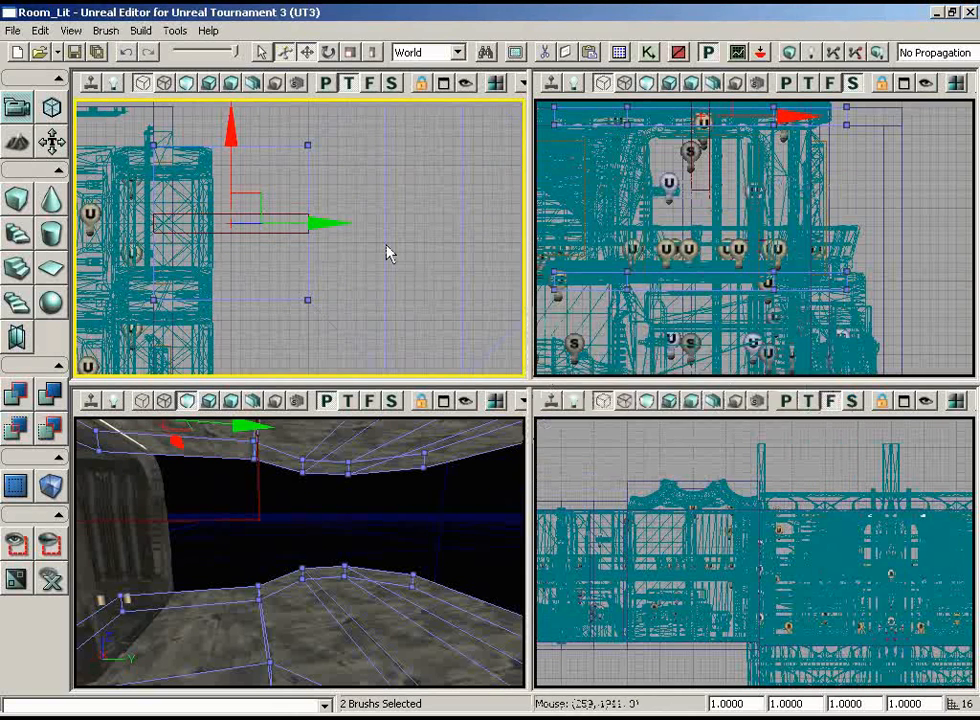
pyautogui.moveTo(387, 247)
pyautogui.mouseDown()
pyautogui.moveTo(375, 225)
pyautogui.moveTo(370, 240)
pyautogui.mouseUp()
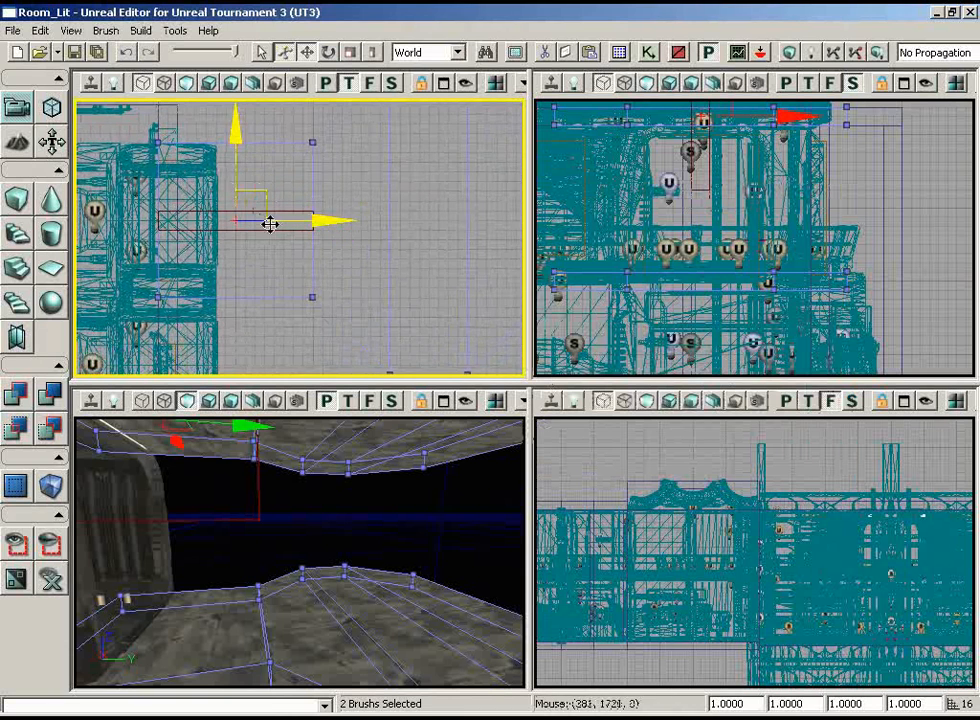
pyautogui.click(270, 224)
pyautogui.moveTo(234, 127)
pyautogui.mouseDown()
pyautogui.moveTo(227, 98)
pyautogui.moveTo(212, 290)
pyautogui.mouseUp()
pyautogui.click(372, 583)
pyautogui.moveTo(372, 583)
pyautogui.mouseDown()
pyautogui.moveTo(188, 545)
pyautogui.moveTo(122, 560)
pyautogui.moveTo(113, 427)
pyautogui.moveTo(433, 546)
pyautogui.mouseUp()
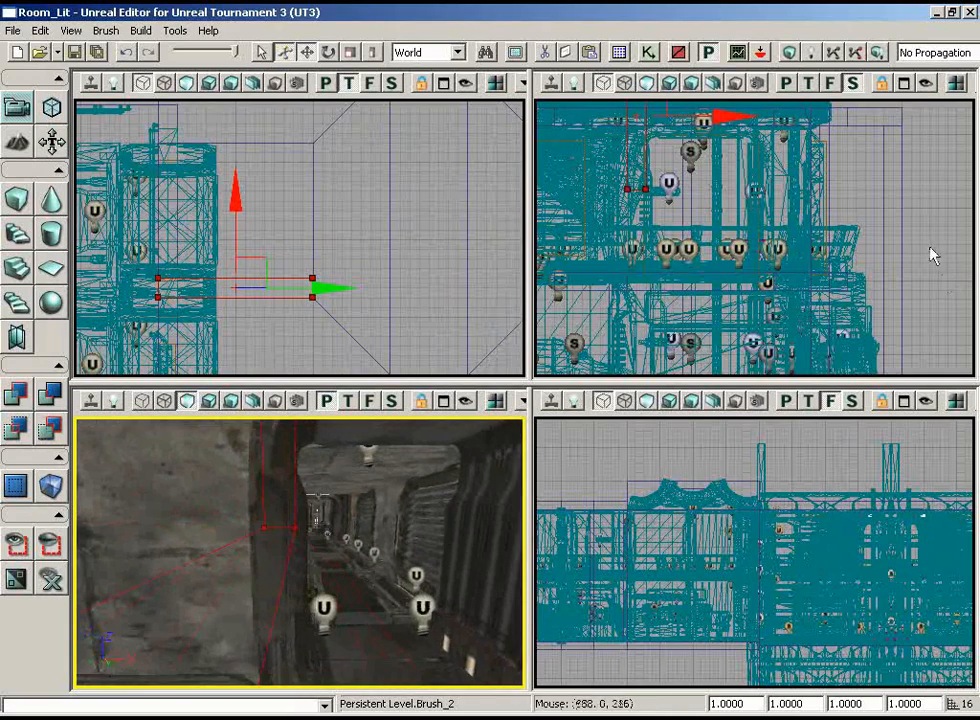
# Lower the cube brush in the front view so it fits between the platform and the ceiling
pyautogui.moveTo(912, 234)
pyautogui.mouseDown()
pyautogui.moveTo(881, 153)
pyautogui.moveTo(632, 164)
pyautogui.moveTo(645, 243)
pyautogui.moveTo(683, 325)
pyautogui.moveTo(663, 380)
pyautogui.moveTo(672, 312)
pyautogui.mouseUp()
pyautogui.moveTo(507, 205)
pyautogui.mouseDown()
pyautogui.moveTo(367, 265)
pyautogui.moveTo(352, 317)
pyautogui.moveTo(430, 250)
pyautogui.mouseUp()
pyautogui.moveTo(342, 533)
pyautogui.mouseDown(button='right')
pyautogui.moveTo(365, 510)
pyautogui.moveTo(350, 533)
pyautogui.mouseUp(button='right')
pyautogui.moveTo(826, 457)
pyautogui.mouseDown()
pyautogui.moveTo(824, 418)
pyautogui.moveTo(975, 443)
pyautogui.moveTo(914, 552)
pyautogui.moveTo(762, 490)
pyautogui.moveTo(750, 512)
pyautogui.mouseUp()
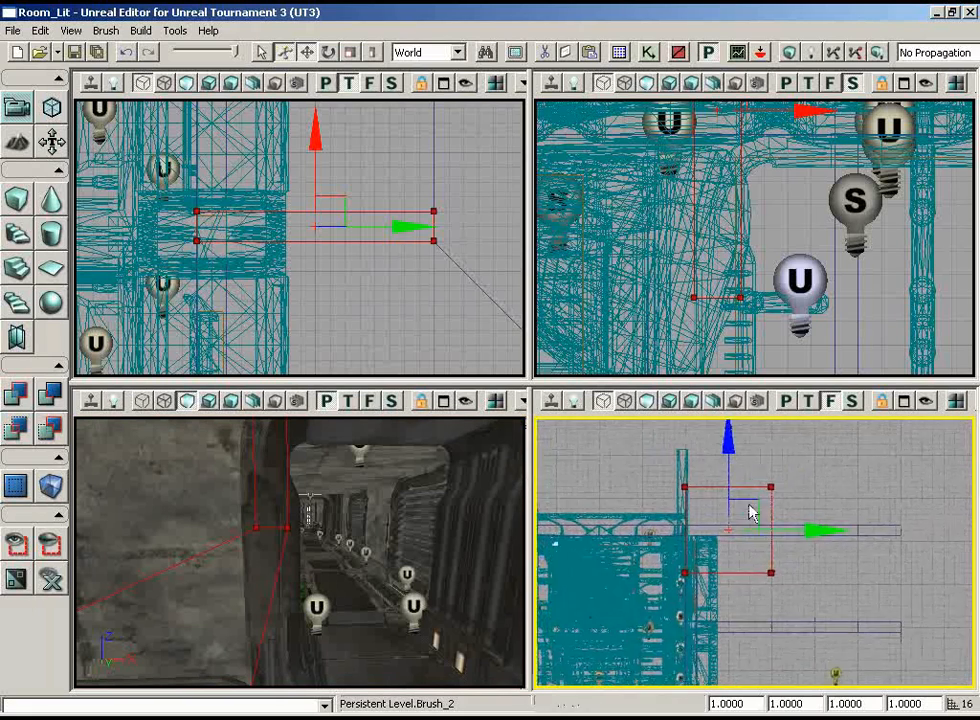
pyautogui.moveTo(734, 440); pyautogui.dragTo(730, 512)
pyautogui.moveTo(844, 490)
pyautogui.mouseDown()
pyautogui.moveTo(825, 678)
pyautogui.moveTo(761, 553)
pyautogui.moveTo(793, 602)
pyautogui.moveTo(817, 604)
pyautogui.mouseUp()
# Add the cube brush as a side wall and move the builder brush away from the new geometry
pyautogui.moveTo(310, 495); pyautogui.dragTo(330, 480)
pyautogui.moveTo(330, 480)
pyautogui.mouseDown(button='right')
pyautogui.moveTo(461, 494)
pyautogui.moveTo(445, 500)
pyautogui.mouseUp(button='right')
pyautogui.moveTo(445, 500); pyautogui.dragTo(438, 503)
pyautogui.moveTo(386, 344)
pyautogui.mouseDown()
pyautogui.moveTo(405, 343)
pyautogui.moveTo(386, 287)
pyautogui.mouseUp()
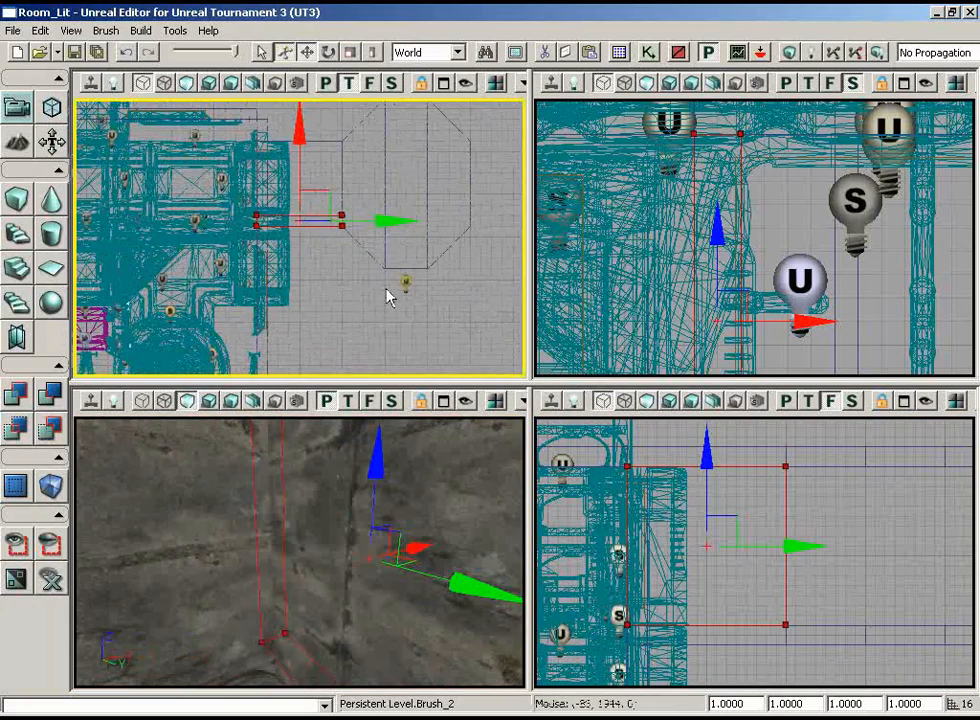
pyautogui.moveTo(322, 287)
pyautogui.keyDown('ctrl'); pyautogui.mouseDown()
pyautogui.moveTo(237, 307)
pyautogui.moveTo(177, 174)
pyautogui.mouseUp(); pyautogui.keyUp('ctrl')
pyautogui.moveTo(320, 530); pyautogui.dragTo(400, 645)
pyautogui.moveTo(400, 645); pyautogui.dragTo(414, 656, button='right')
pyautogui.moveTo(414, 656); pyautogui.dragTo(220, 578)
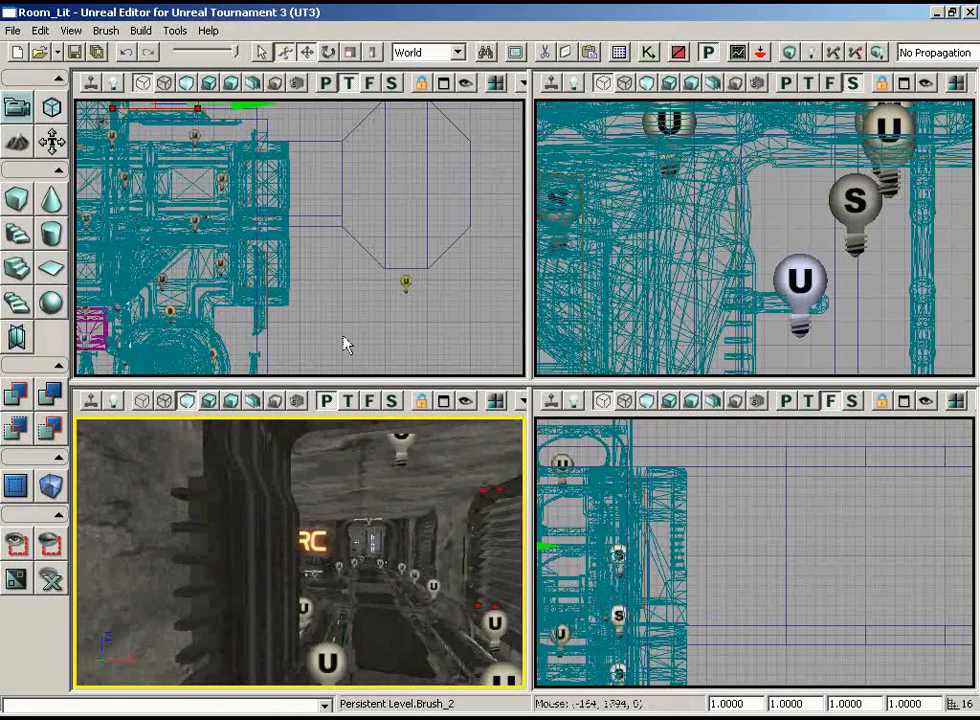
# Select the platform, ceiling and side wall brushes, move them outward to the door frame's outer face, and rebuild the geometry
pyautogui.moveTo(343, 336); pyautogui.dragTo(352, 255)
pyautogui.keyDown('ctrl'); pyautogui.keyDown('alt'); pyautogui.moveTo(317, 180); pyautogui.dragTo(346, 375); pyautogui.keyUp('alt'); pyautogui.keyUp('ctrl')
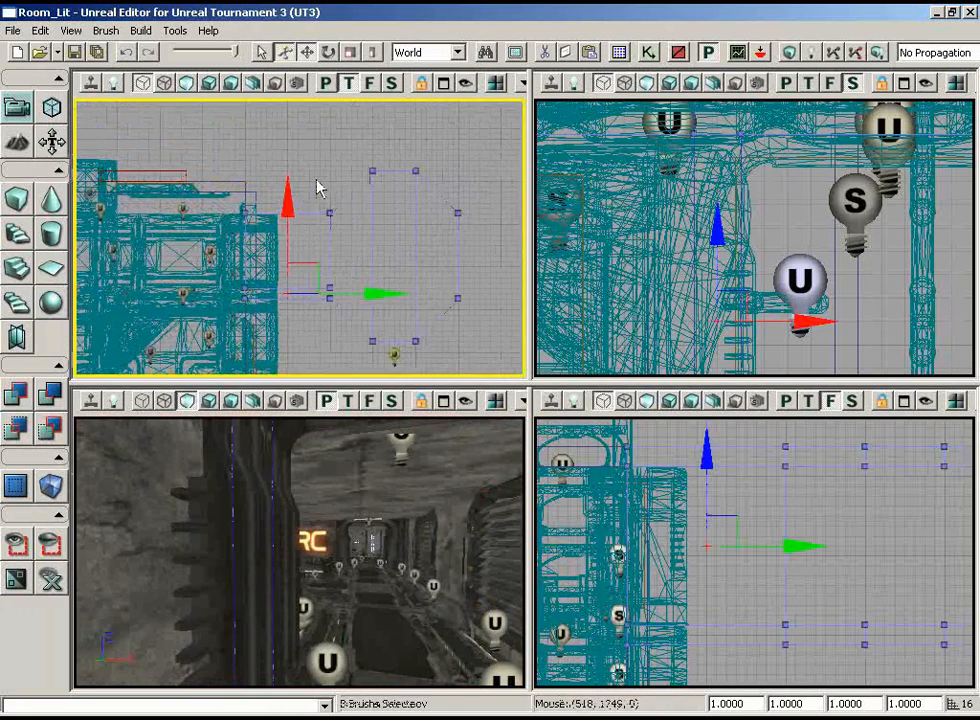
pyautogui.moveTo(384, 248)
pyautogui.mouseDown()
pyautogui.moveTo(376, 313)
pyautogui.moveTo(337, 381)
pyautogui.moveTo(392, 260)
pyautogui.moveTo(476, 260)
pyautogui.mouseUp()
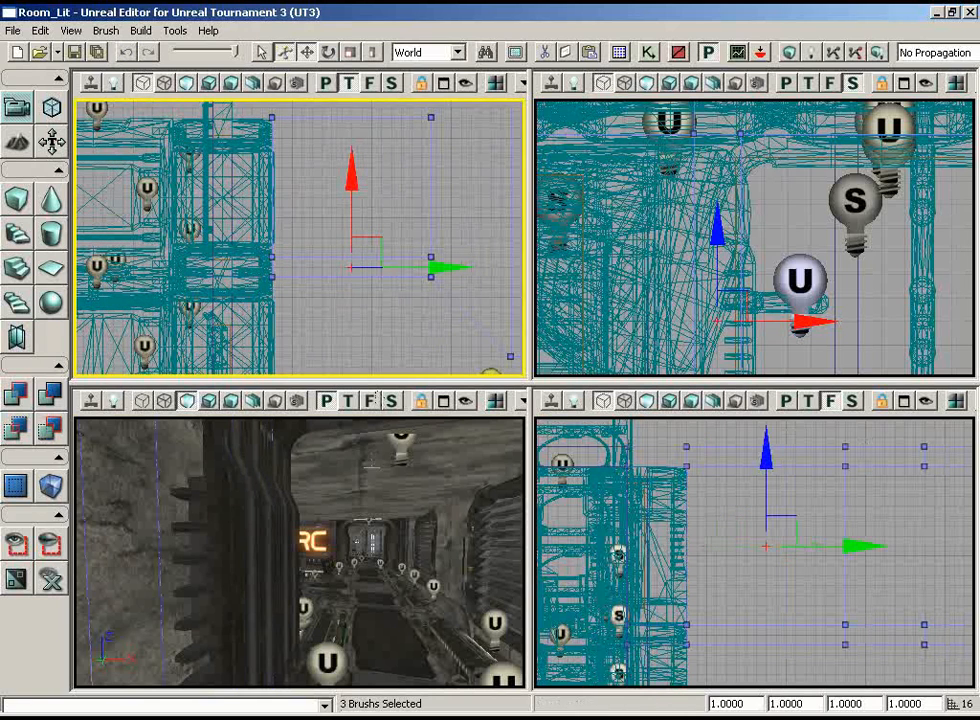
pyautogui.moveTo(375, 470); pyautogui.dragTo(355, 525)
pyautogui.click(786, 51)
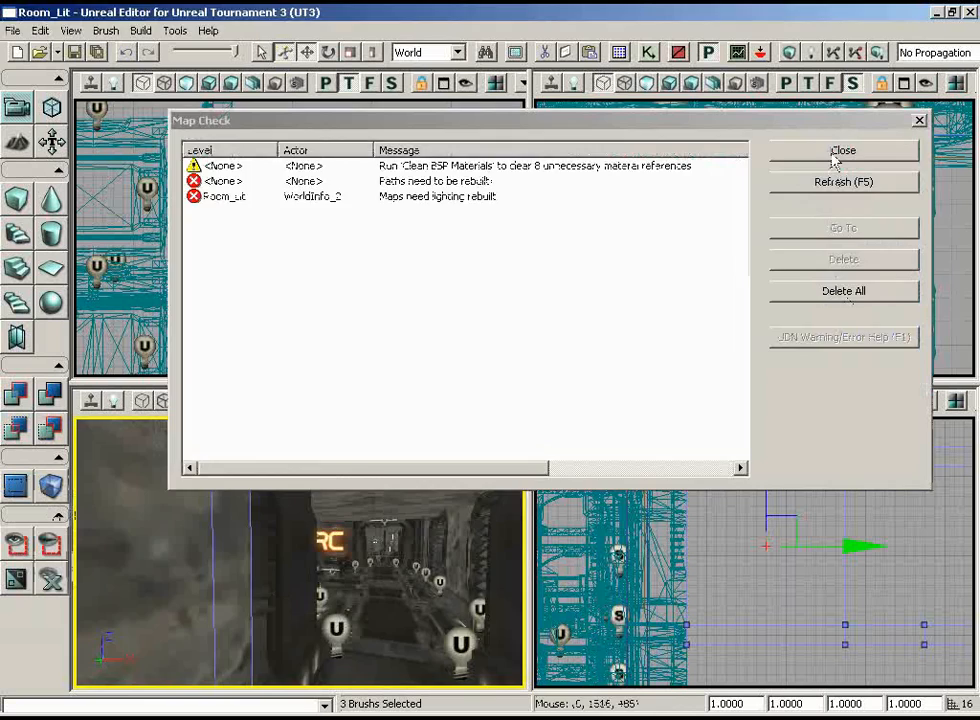
pyautogui.click(835, 152)
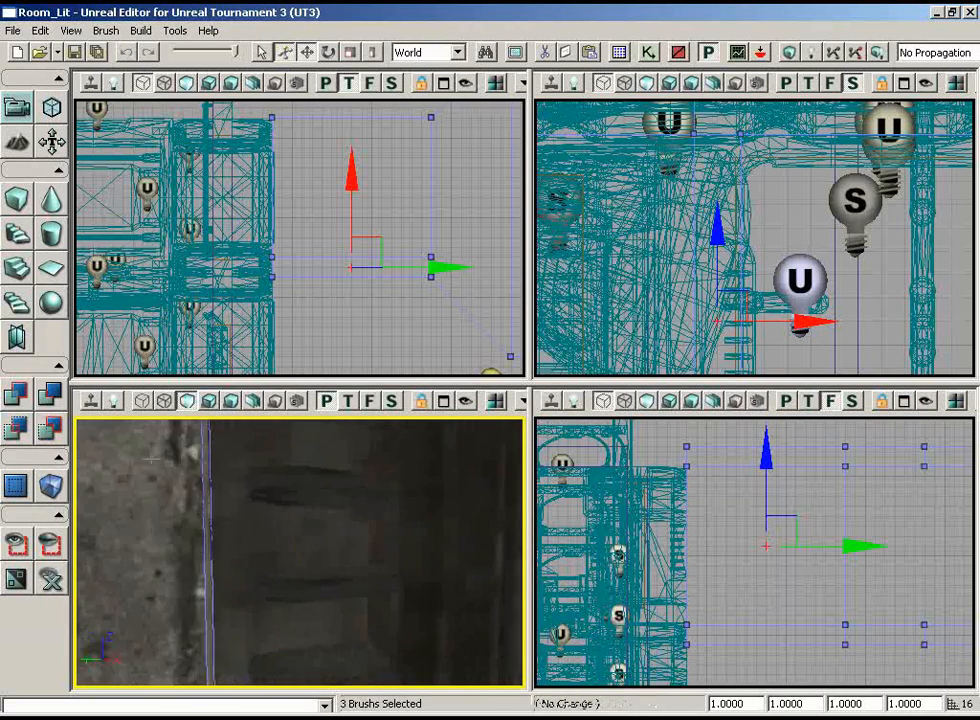
# Examine in the perspective view how the side wall, platform and ceiling meet the door frame and where the octagon remains open
pyautogui.moveTo(152, 459); pyautogui.dragTo(365, 597)
pyautogui.moveTo(365, 597); pyautogui.dragTo(484, 505, button='right')
pyautogui.moveTo(484, 505); pyautogui.dragTo(383, 649)
pyautogui.moveTo(366, 366)
pyautogui.mouseDown(button='right')
pyautogui.moveTo(376, 276)
pyautogui.moveTo(424, 247)
pyautogui.moveTo(365, 353)
pyautogui.mouseUp(button='right')
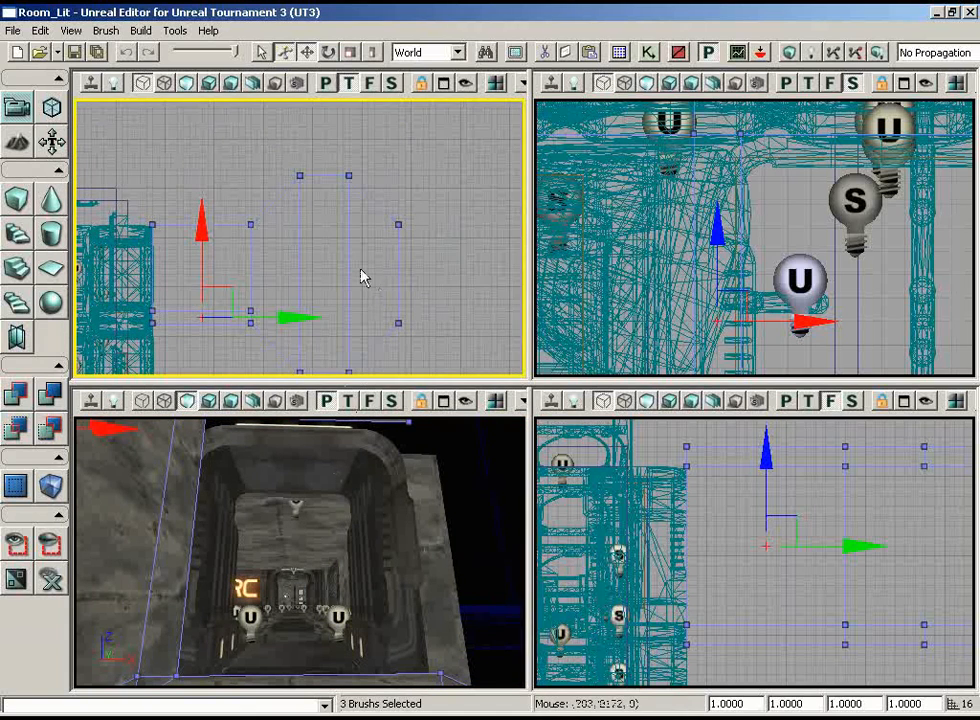
pyautogui.moveTo(318, 227); pyautogui.dragTo(313, 276, button='right')
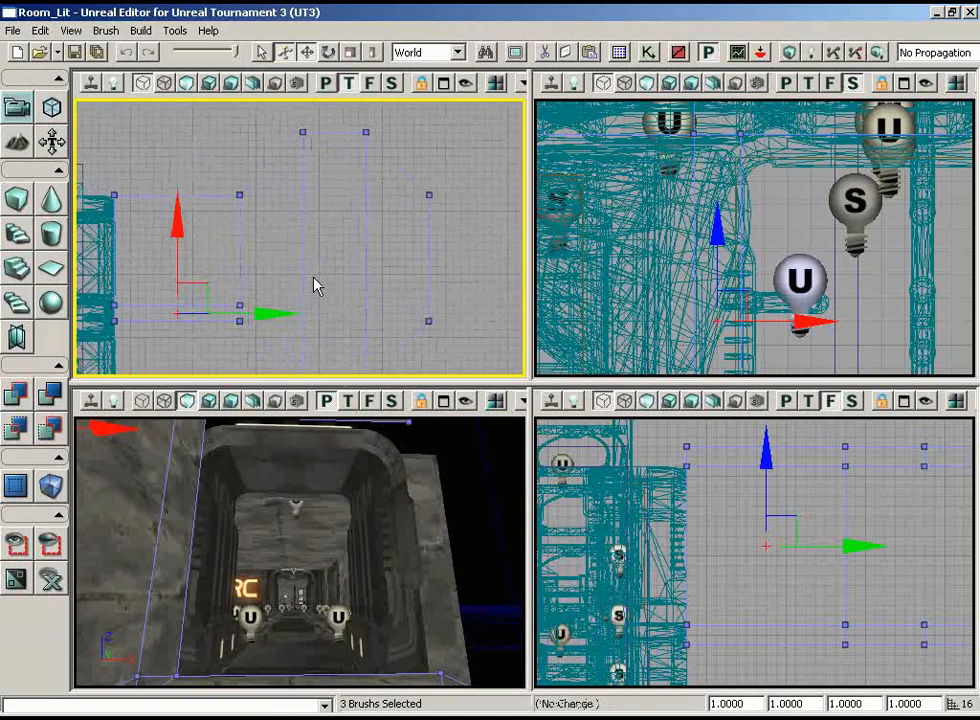
pyautogui.moveTo(335, 510)
pyautogui.mouseDown()
pyautogui.moveTo(250, 515)
pyautogui.moveTo(76, 578)
pyautogui.moveTo(114, 536)
pyautogui.moveTo(116, 597)
pyautogui.mouseUp()
pyautogui.moveTo(116, 597)
pyautogui.mouseDown(button='right')
pyautogui.moveTo(108, 620)
pyautogui.moveTo(98, 595)
pyautogui.moveTo(180, 597)
pyautogui.mouseUp(button='right')
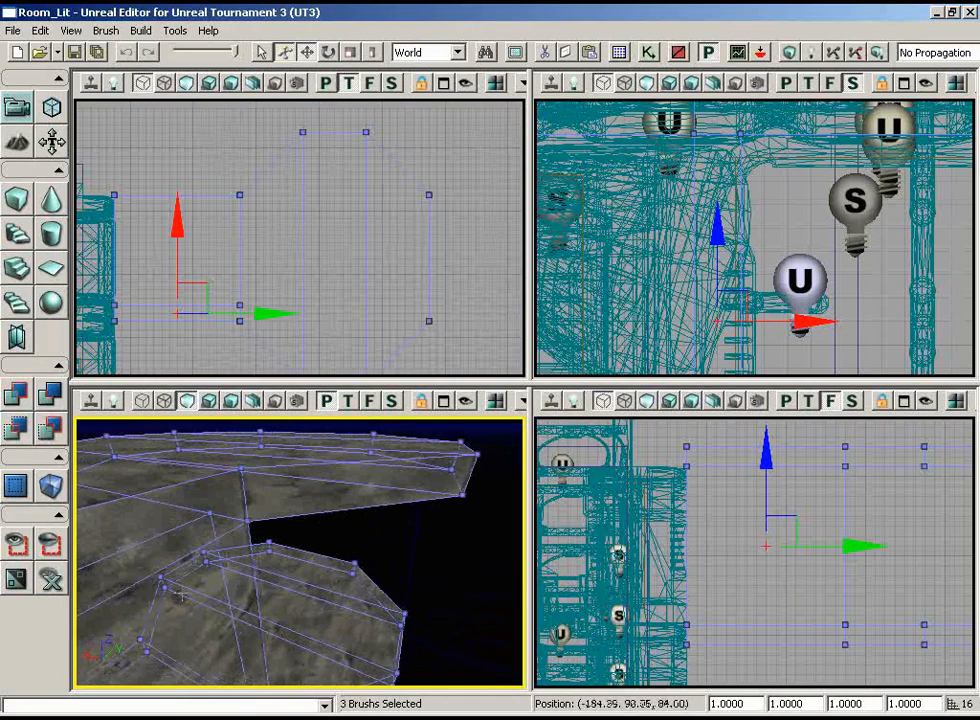
# Duplicate the side wall brush and move the copy outward in the top view so it starts at the original wall's end
pyautogui.moveTo(350, 248); pyautogui.dragTo(316, 319, button='right')
pyautogui.click(209, 232)
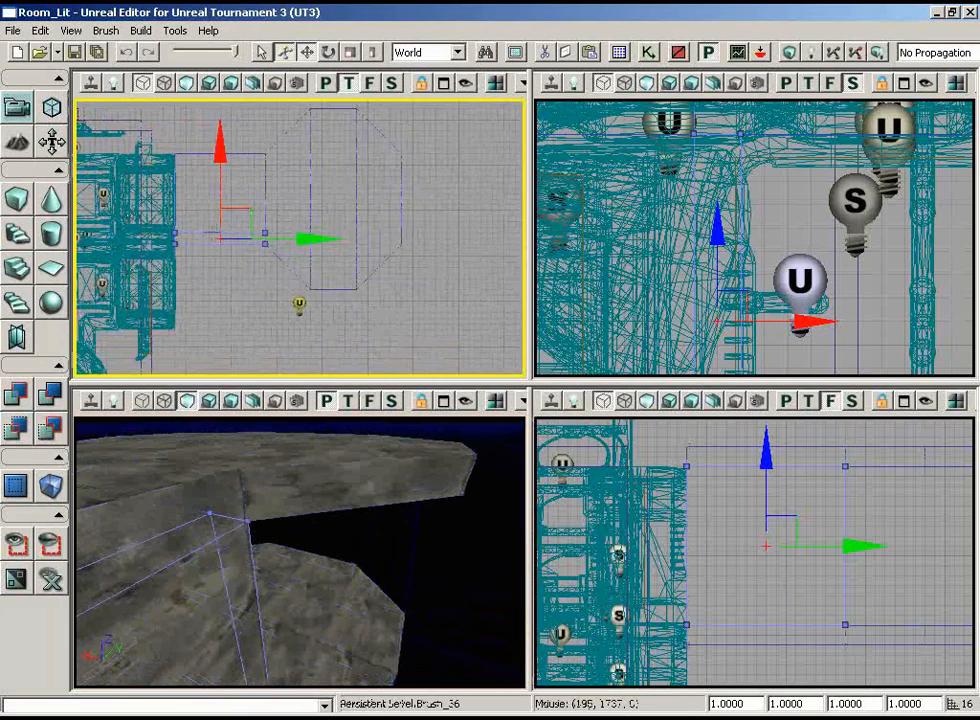
pyautogui.moveTo(213, 259)
pyautogui.mouseDown(button='right')
pyautogui.moveTo(237, 328)
pyautogui.moveTo(102, 231)
pyautogui.moveTo(100, 212)
pyautogui.mouseUp(button='right')
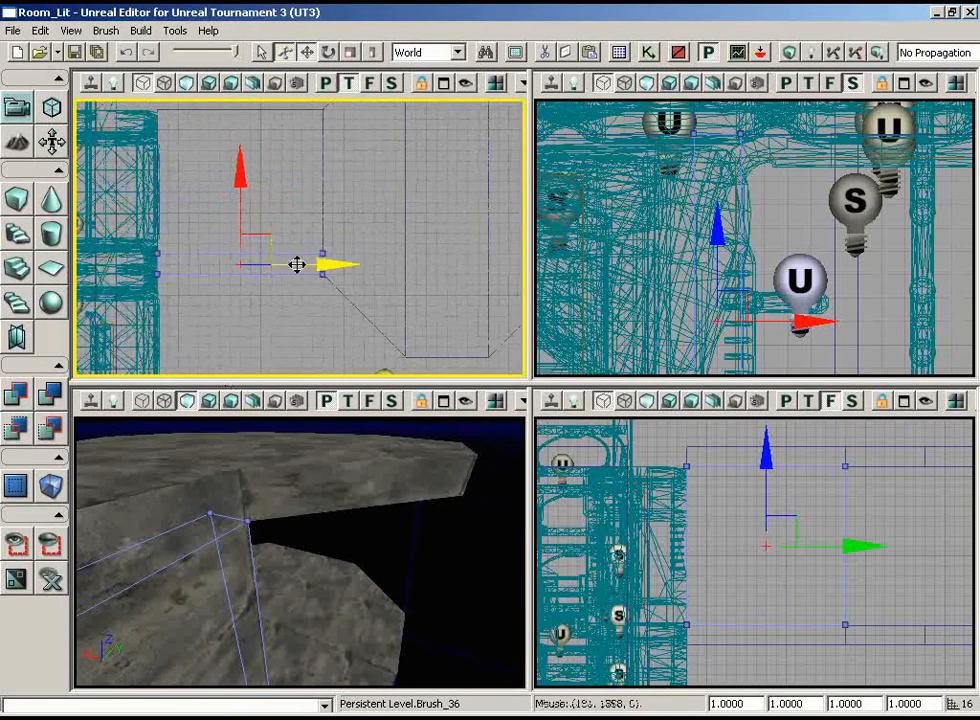
pyautogui.keyDown('ctrl'); pyautogui.keyDown('alt'); pyautogui.moveTo(365, 226); pyautogui.dragTo(516, 221); pyautogui.keyUp('alt'); pyautogui.keyUp('ctrl')
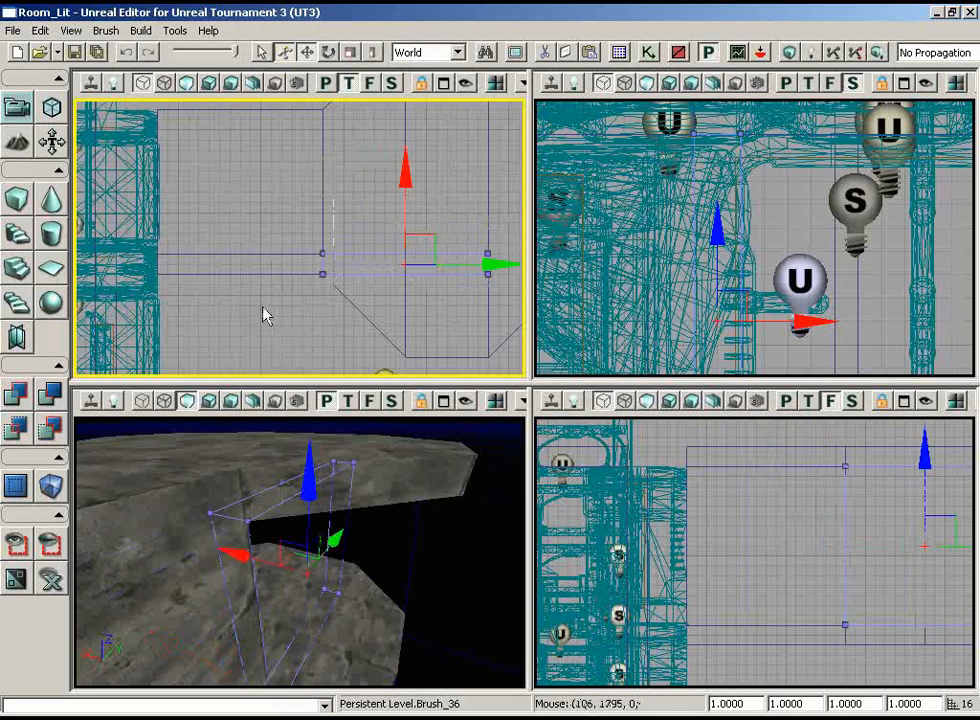
pyautogui.moveTo(354, 326)
pyautogui.mouseDown(button='right')
pyautogui.moveTo(486, 328)
pyautogui.moveTo(500, 346)
pyautogui.mouseUp(button='right')
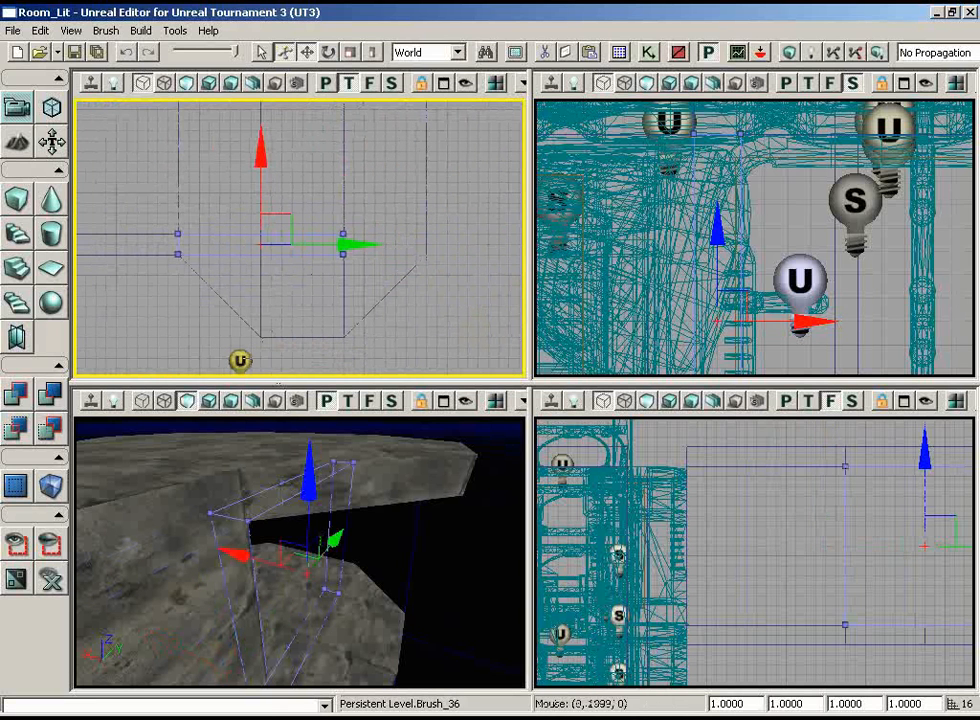
# In Geometry mode, move the copied wall's far vertices by -128, -128 to the octagon's corner so it follows the diagonal edge
pyautogui.click(52, 109)
pyautogui.moveTo(818, 444); pyautogui.dragTo(716, 168)
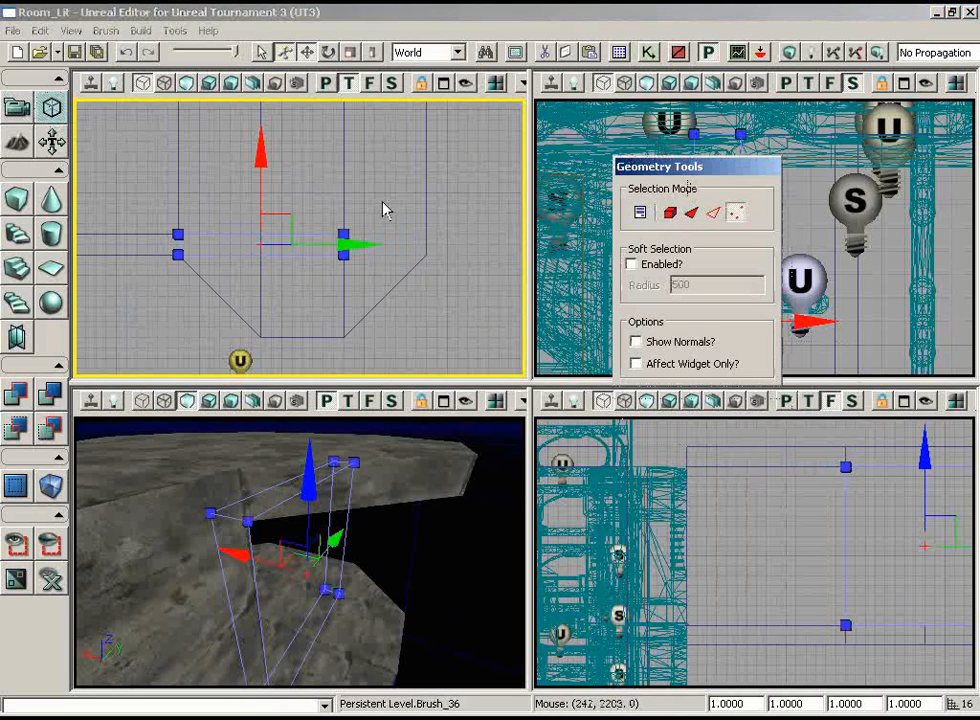
pyautogui.keyDown('ctrl'); pyautogui.keyDown('alt'); pyautogui.moveTo(382, 204); pyautogui.dragTo(315, 283); pyautogui.keyUp('alt'); pyautogui.keyUp('ctrl')
pyautogui.moveTo(368, 207)
pyautogui.mouseDown()
pyautogui.moveTo(291, 278)
pyautogui.moveTo(212, 284)
pyautogui.mouseUp()
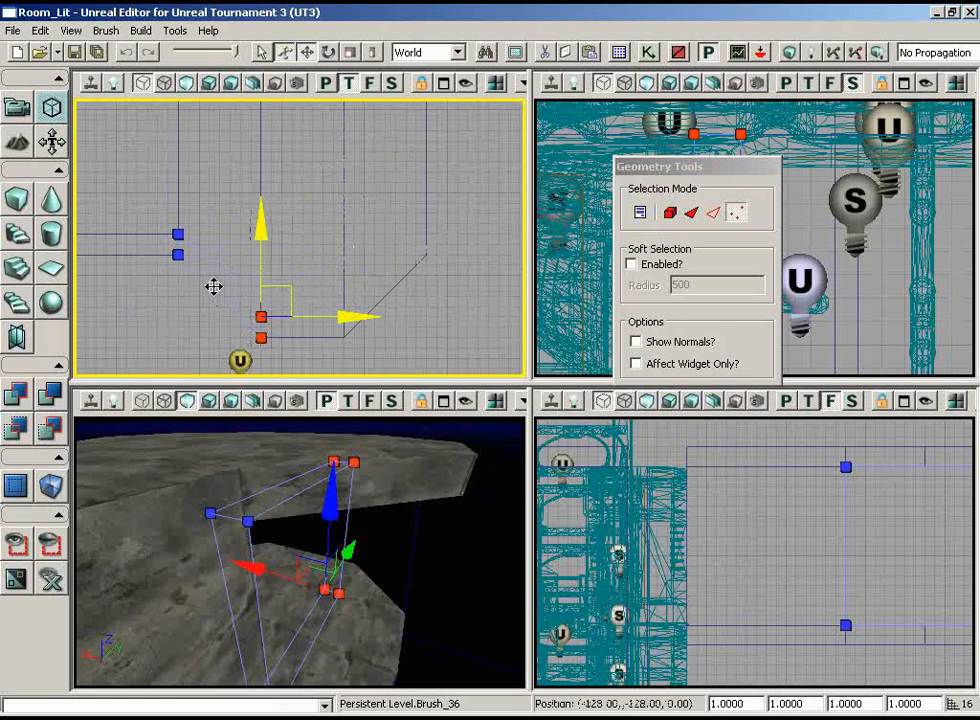
pyautogui.moveTo(290, 280); pyautogui.dragTo(314, 328, button='right')
pyautogui.scroll(2, 314, 328)
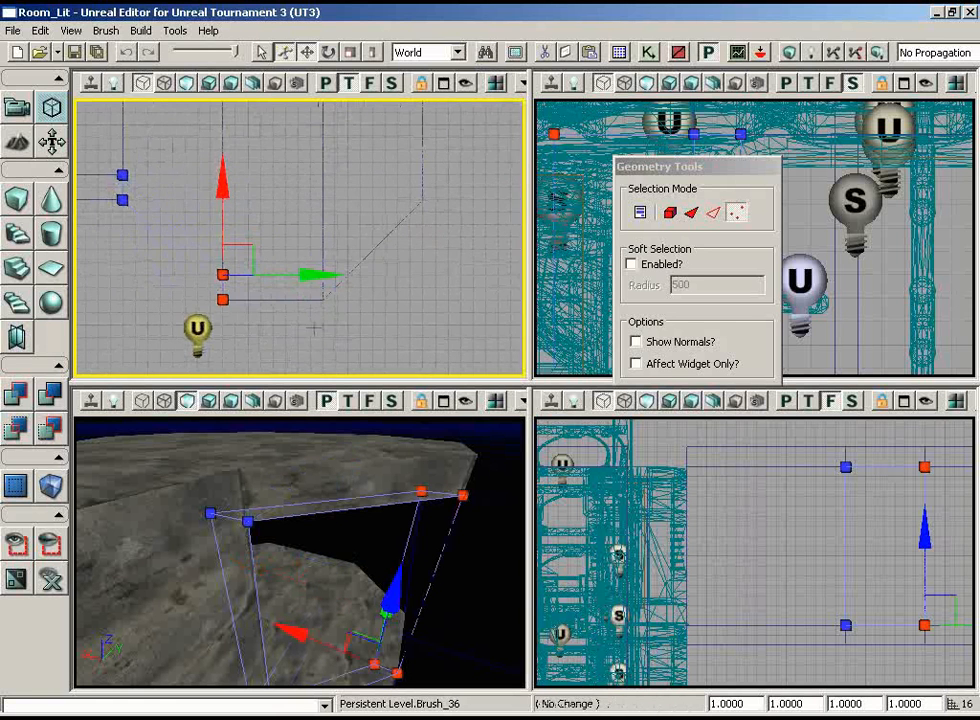
pyautogui.click(188, 239)
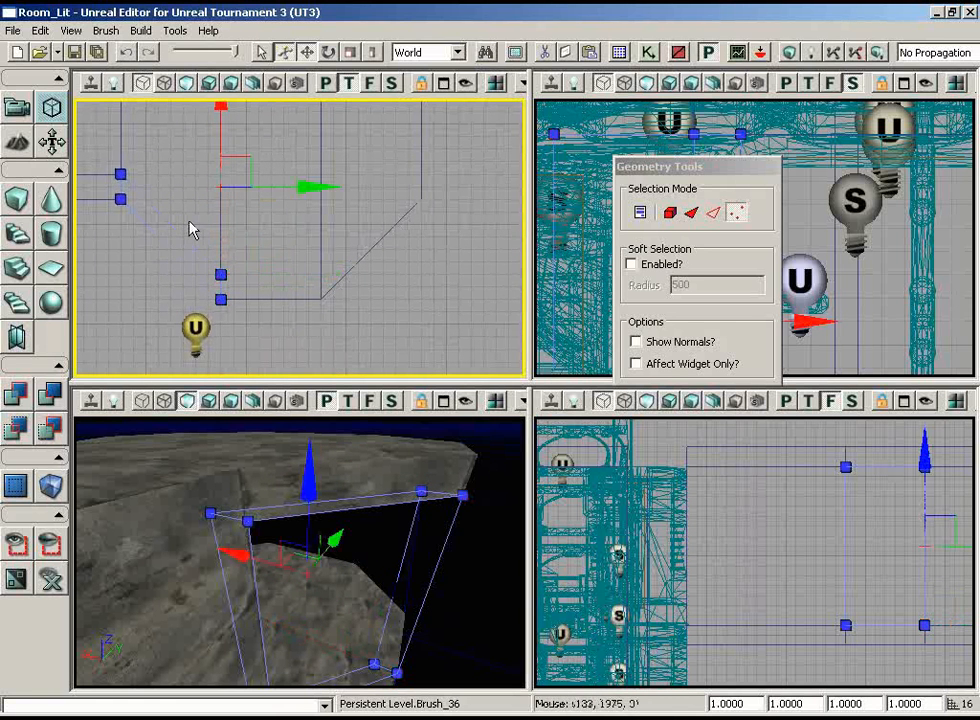
# Duplicate the diagonal wall to the octagon's next edge and move the copy's far vertices so it runs straight along that edge
pyautogui.moveTo(212, 210)
pyautogui.mouseDown()
pyautogui.moveTo(328, 284)
pyautogui.moveTo(313, 322)
pyautogui.mouseUp()
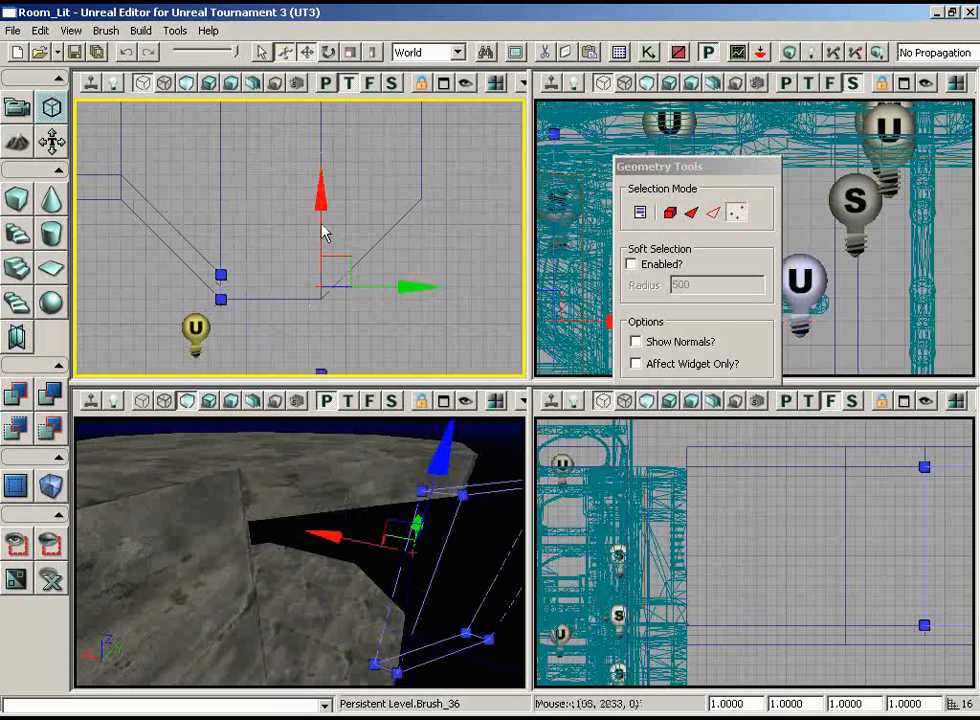
pyautogui.moveTo(463, 243); pyautogui.dragTo(456, 290, button='right')
pyautogui.keyDown('ctrl'); pyautogui.keyDown('alt'); pyautogui.moveTo(386, 326); pyautogui.dragTo(309, 373); pyautogui.keyUp('alt'); pyautogui.keyUp('ctrl')
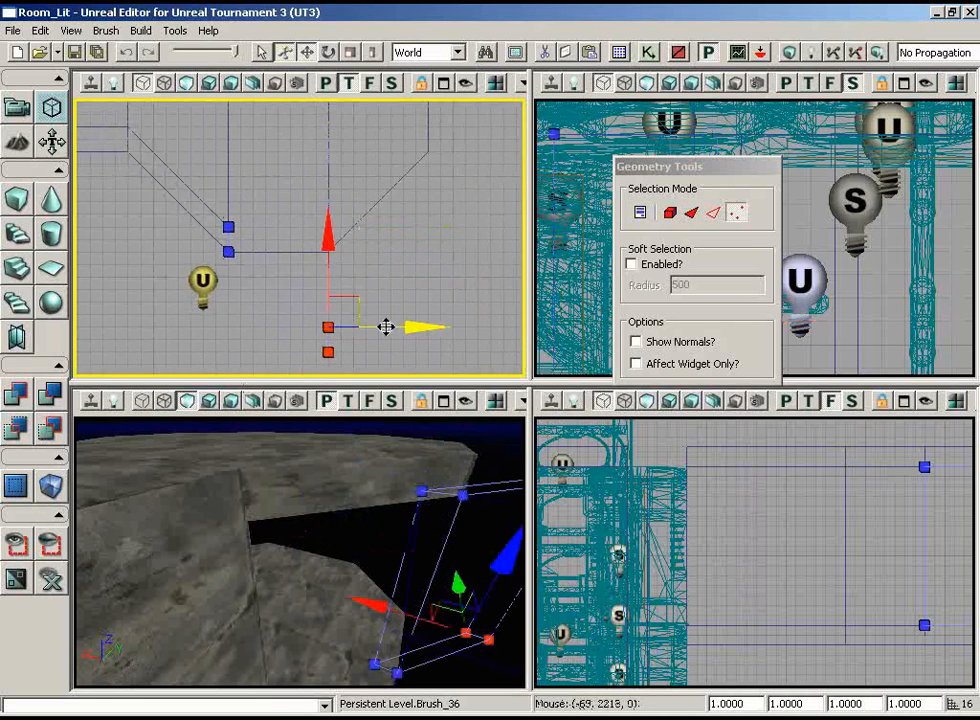
pyautogui.moveTo(328, 210); pyautogui.dragTo(328, 100)
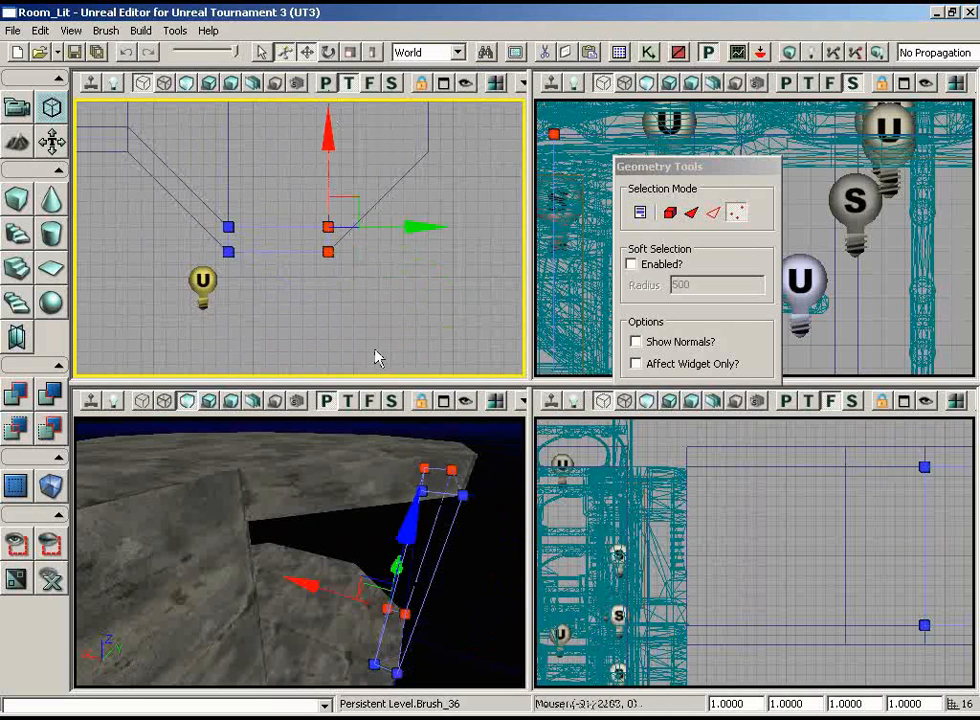
# Duplicate the straight wall to the next octagon edge and move the copy's far vertices to the outer corner, making the second diagonal wall
pyautogui.moveTo(376, 352); pyautogui.dragTo(412, 324, button='right')
pyautogui.click(253, 252)
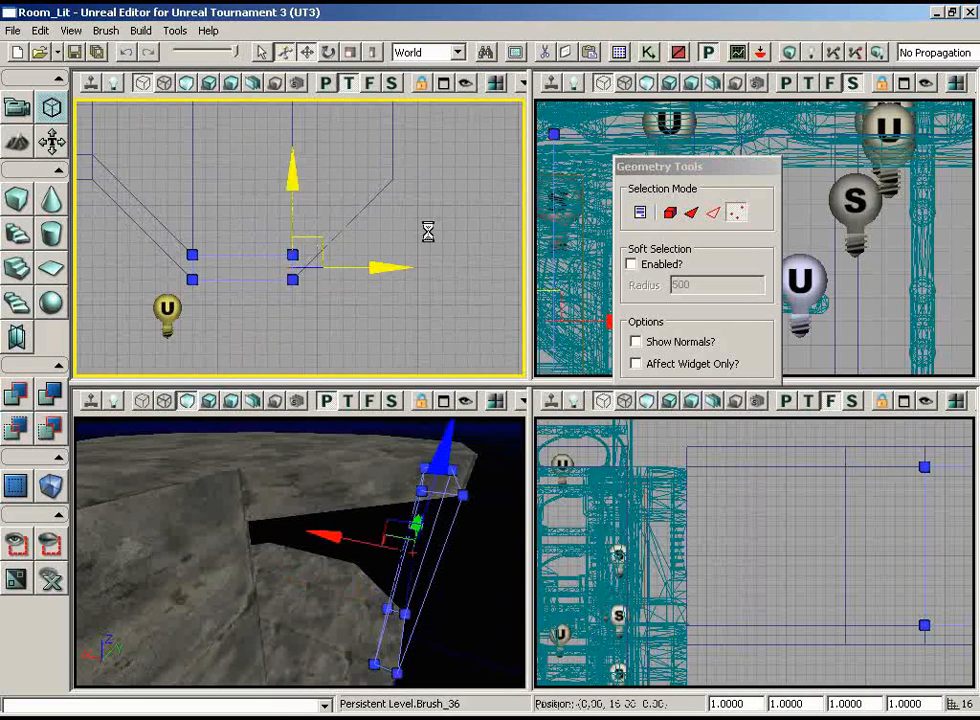
pyautogui.moveTo(428, 231)
pyautogui.keyDown('ctrl'); pyautogui.mouseDown()
pyautogui.moveTo(488, 217)
pyautogui.moveTo(476, 217)
pyautogui.mouseUp(); pyautogui.keyUp('ctrl')
pyautogui.moveTo(317, 234); pyautogui.dragTo(401, 210, button='right')
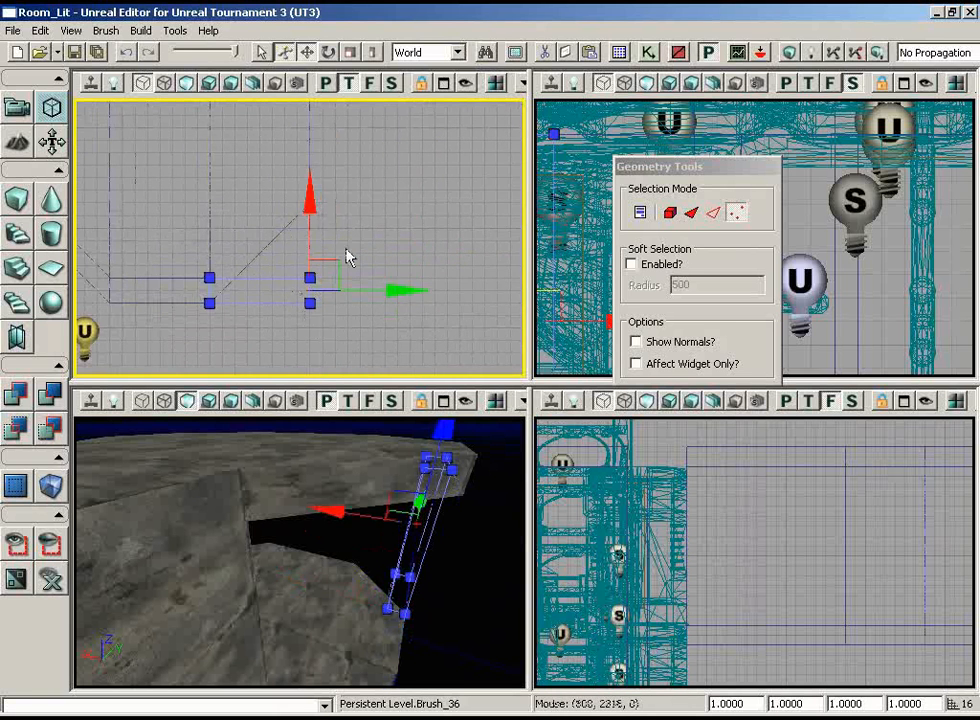
pyautogui.keyDown('ctrl'); pyautogui.keyDown('alt'); pyautogui.moveTo(346, 252); pyautogui.dragTo(245, 376); pyautogui.keyUp('alt'); pyautogui.keyUp('ctrl')
pyautogui.moveTo(337, 250); pyautogui.dragTo(304, 98)
# Move the inner vertices at the second diagonal wall's far end level with its outer vertices to square off the corner
pyautogui.scroll(3, 335, 292)
pyautogui.moveTo(335, 292)
pyautogui.mouseDown(button='right')
pyautogui.moveTo(350, 256)
pyautogui.moveTo(335, 285)
pyautogui.mouseUp(button='right')
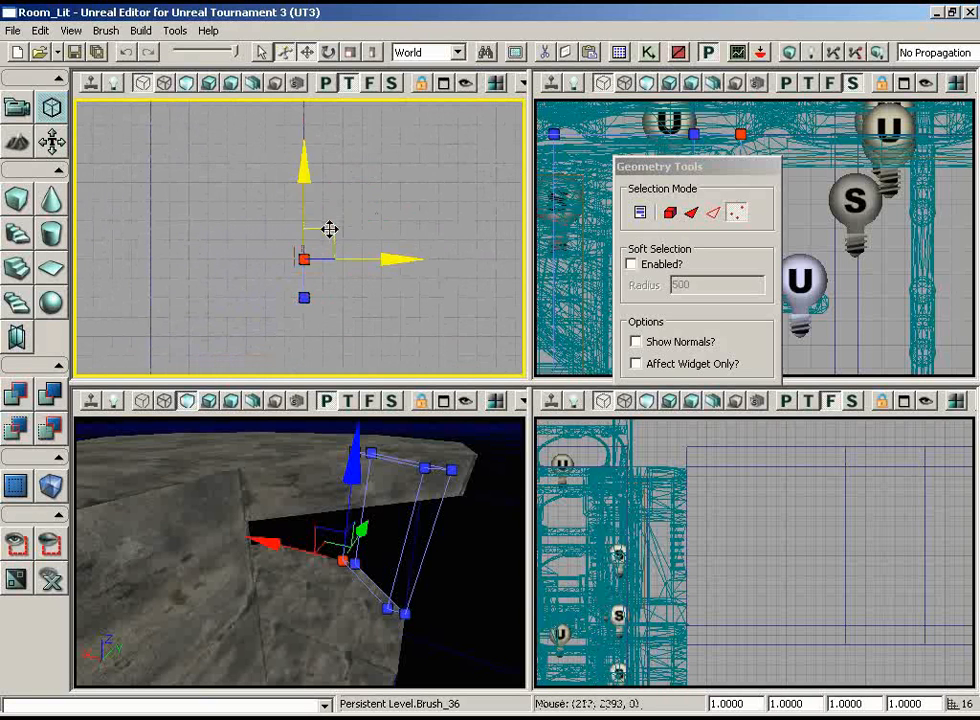
pyautogui.moveTo(329, 229); pyautogui.dragTo(265, 245)
pyautogui.scroll(-2, 337, 217)
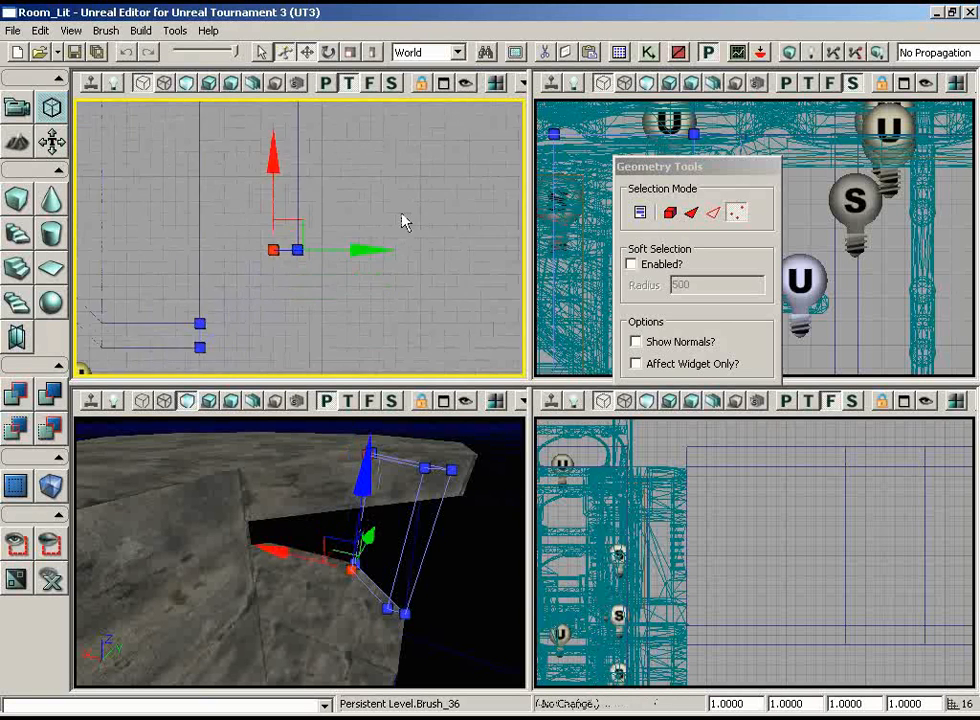
pyautogui.scroll(-1, 405, 222)
# Duplicate the octagon's straight wall together with its two adjoining diagonal walls and rotate the three copies as a group
pyautogui.moveTo(281, 197)
pyautogui.mouseDown(button='right')
pyautogui.moveTo(247, 186)
pyautogui.moveTo(248, 115)
pyautogui.mouseUp(button='right')
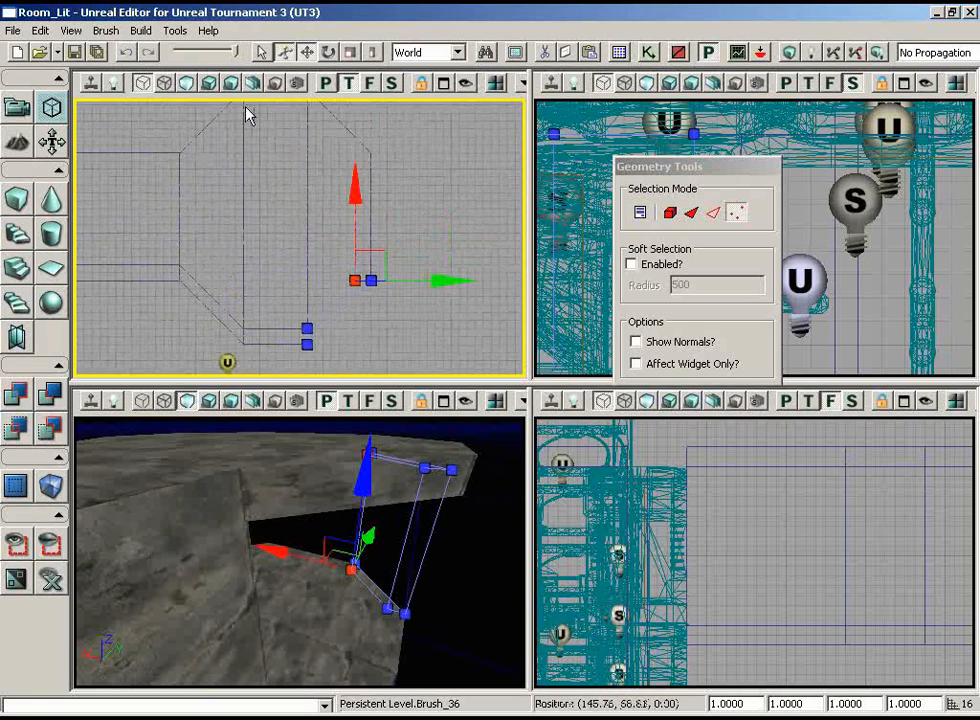
pyautogui.scroll(1, 347, 305)
pyautogui.moveTo(347, 305)
pyautogui.mouseDown(button='right')
pyautogui.moveTo(373, 340)
pyautogui.moveTo(337, 291)
pyautogui.mouseUp(button='right')
pyautogui.keyDown('ctrl'); pyautogui.click(343, 295); pyautogui.keyUp('ctrl')
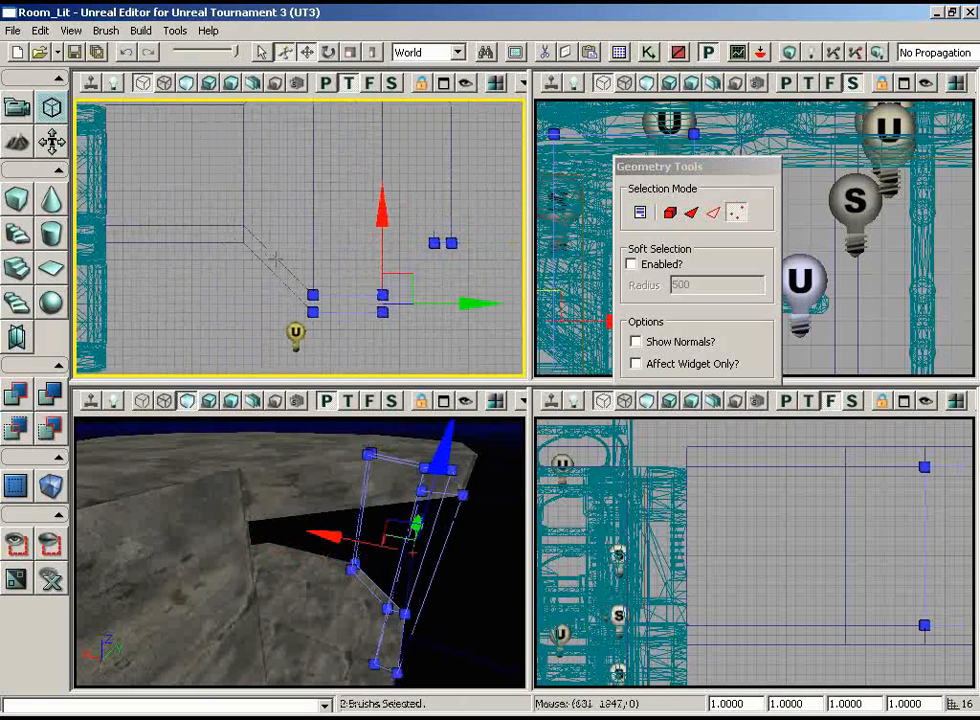
pyautogui.keyDown('ctrl'); pyautogui.click(275, 256); pyautogui.keyUp('ctrl')
pyautogui.moveTo(281, 203); pyautogui.dragTo(270, 215, button='right')
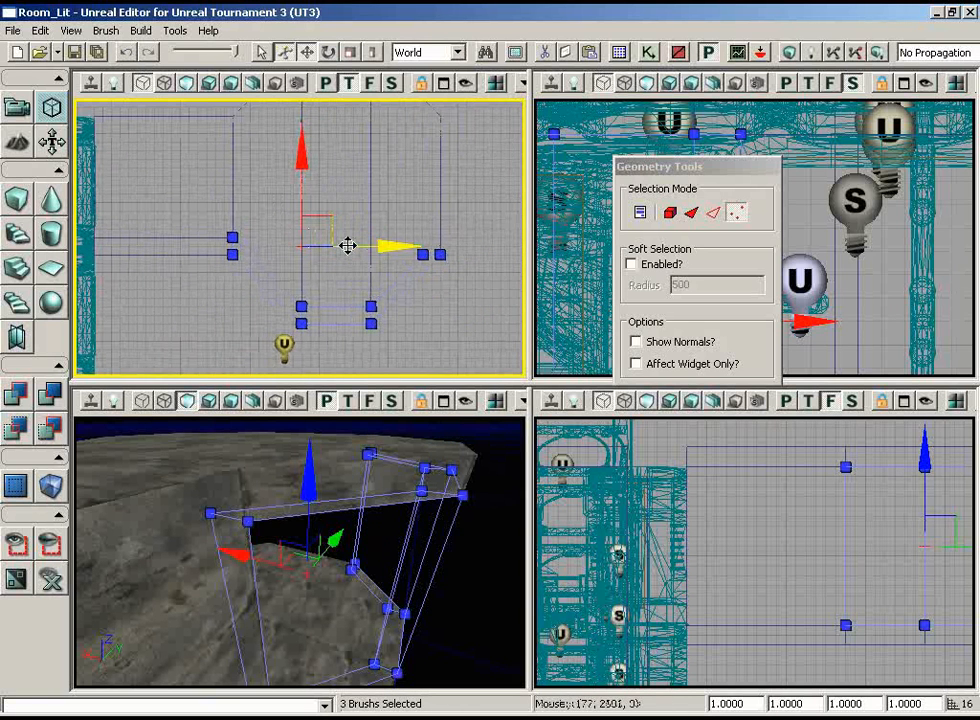
pyautogui.press('space')
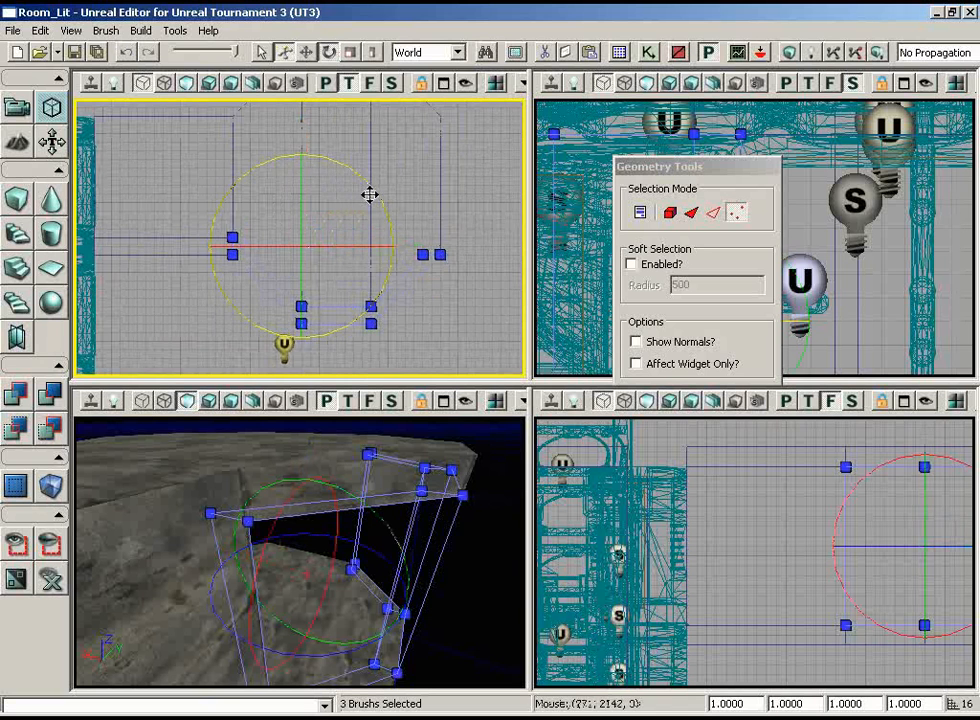
pyautogui.moveTo(370, 195)
pyautogui.keyDown('alt'); pyautogui.mouseDown()
pyautogui.moveTo(188, 125)
pyautogui.moveTo(73, 99)
pyautogui.mouseUp(); pyautogui.keyUp('alt')
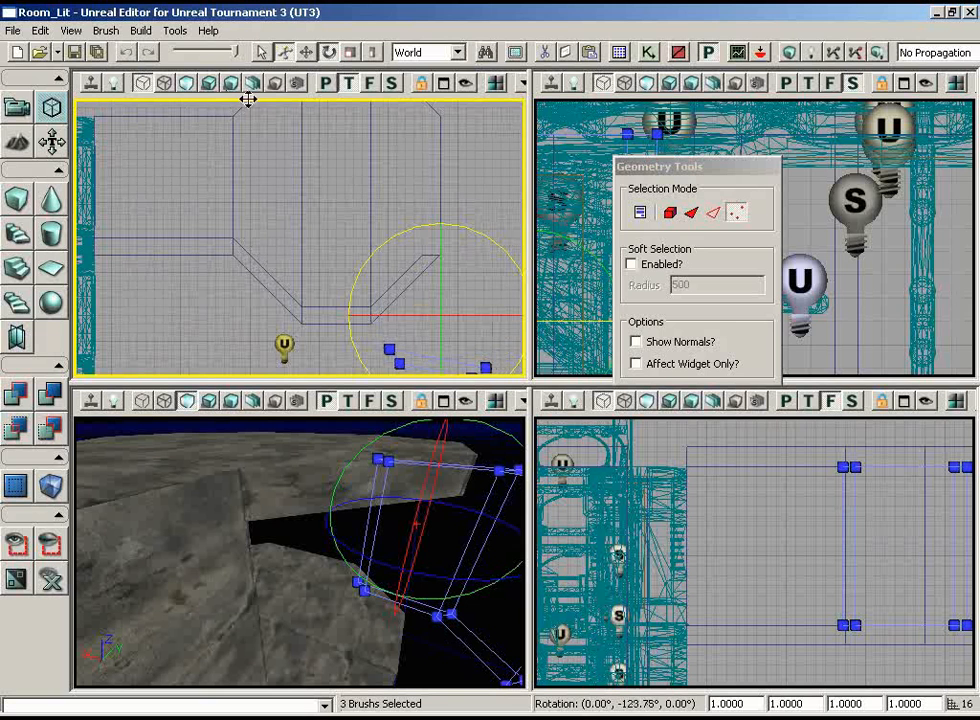
pyautogui.keyDown('alt'); pyautogui.moveTo(172, 99); pyautogui.dragTo(172, 99); pyautogui.keyUp('alt')
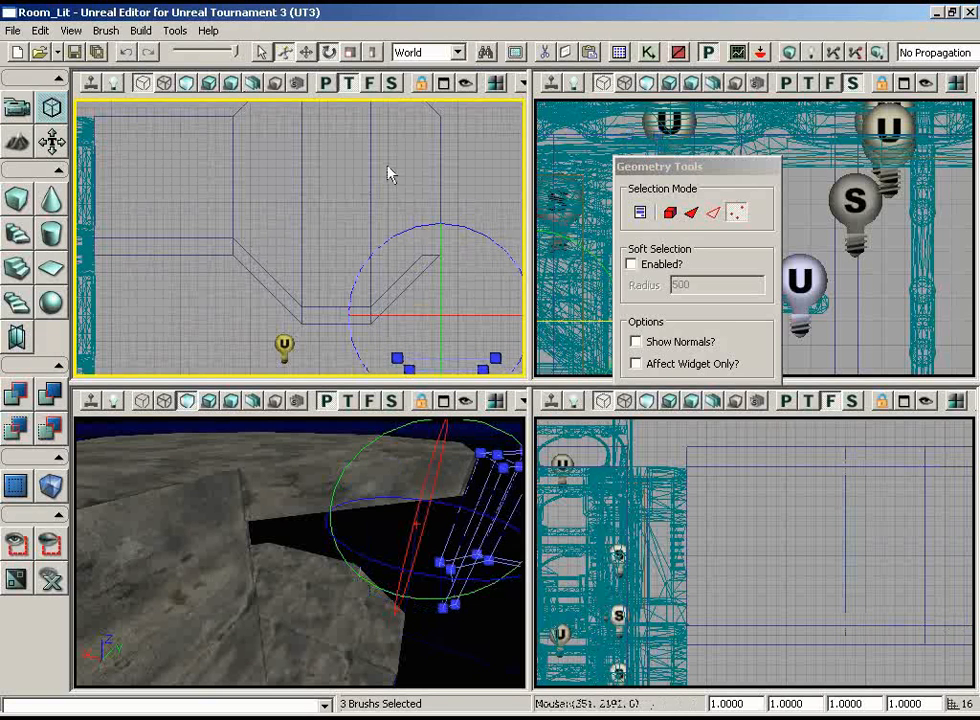
# In Camera mode, select the three copied walls and rotate them so they face the octagon's opposite edges
pyautogui.moveTo(427, 237); pyautogui.dragTo(494, 313, button='right')
pyautogui.scroll(-4, 499, 337)
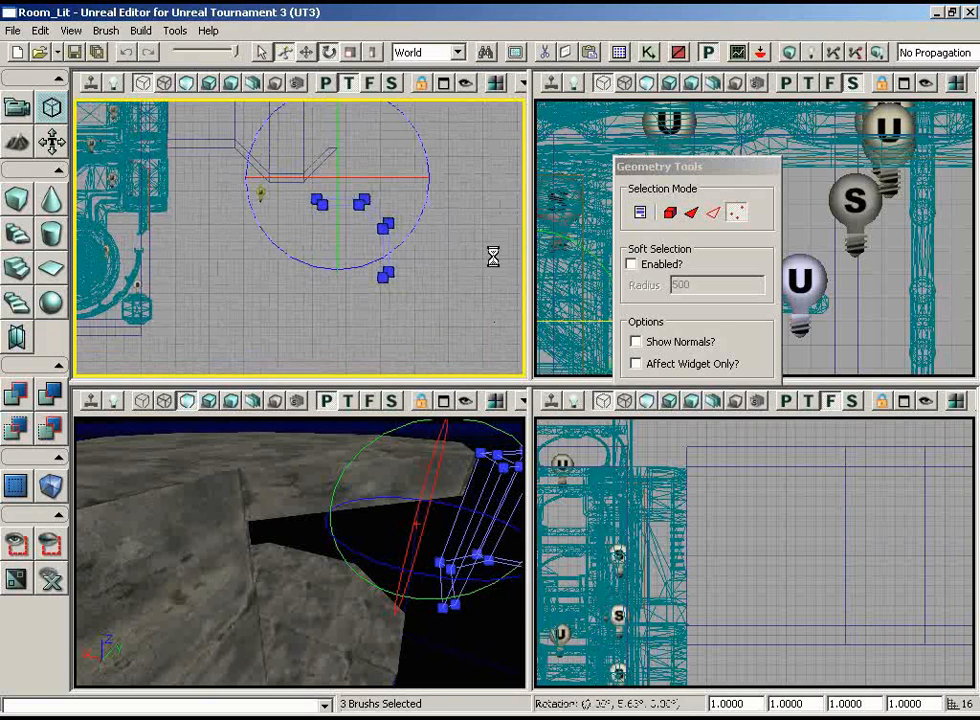
pyautogui.moveTo(520, 219)
pyautogui.keyDown('ctrl'); pyautogui.mouseDown(button='right')
pyautogui.moveTo(115, 150)
pyautogui.moveTo(75, 115)
pyautogui.moveTo(114, 112)
pyautogui.mouseUp(button='right'); pyautogui.keyUp('ctrl')
pyautogui.click(457, 208)
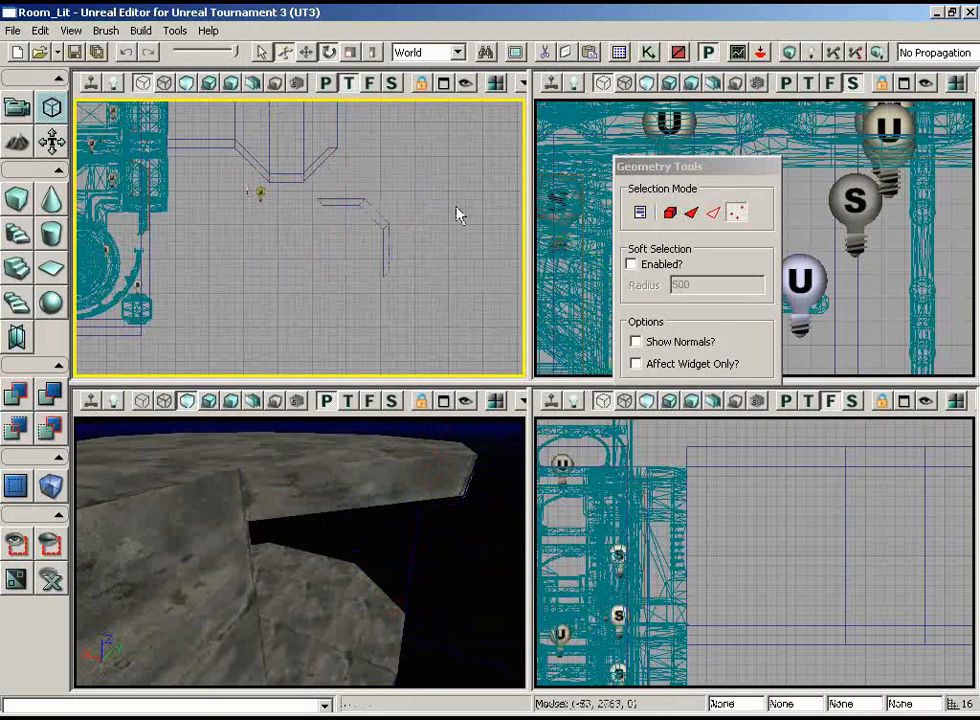
pyautogui.moveTo(380, 178); pyautogui.dragTo(486, 144, button='right')
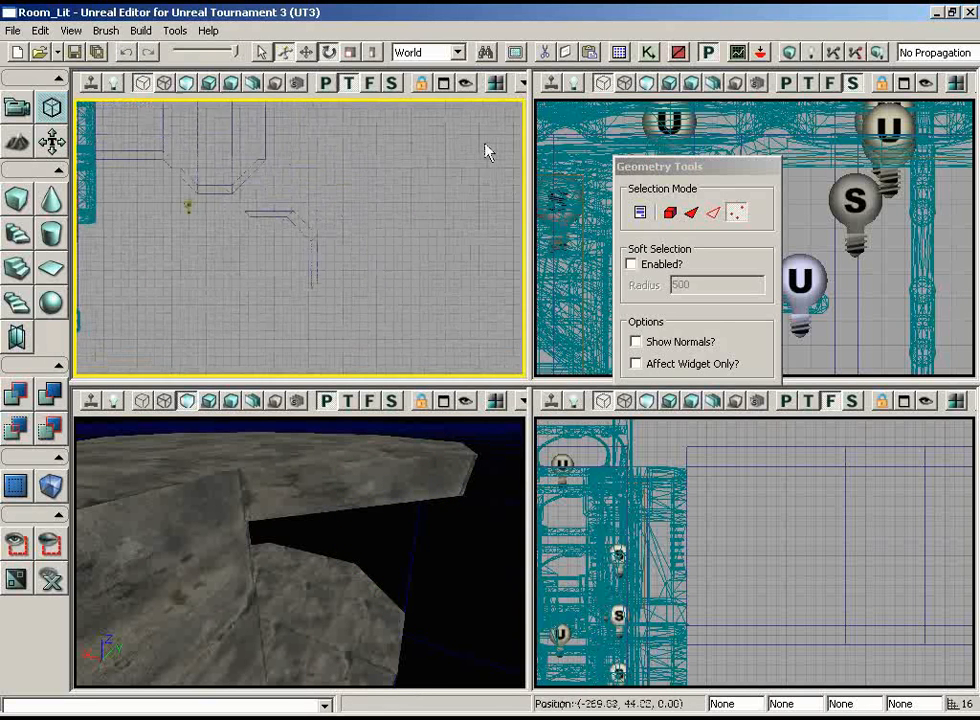
pyautogui.scroll(3, 486, 144)
pyautogui.keyDown('ctrl'); pyautogui.keyDown('alt'); pyautogui.moveTo(405, 167); pyautogui.dragTo(123, 373); pyautogui.keyUp('alt'); pyautogui.keyUp('ctrl')
pyautogui.click(17, 107)
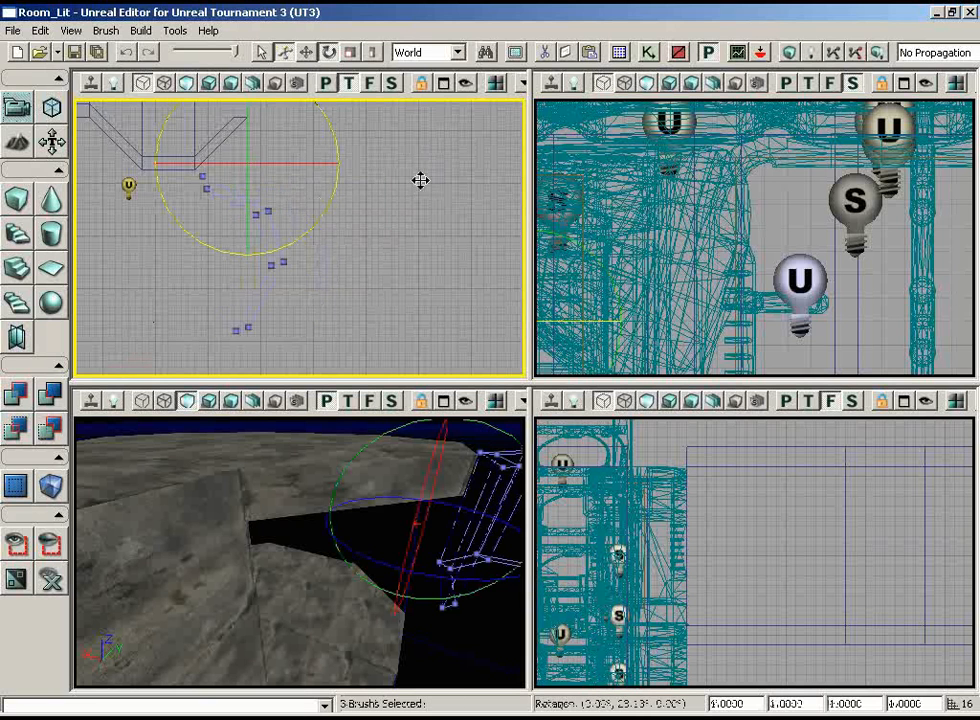
pyautogui.moveTo(113, 98); pyautogui.dragTo(103, 98)
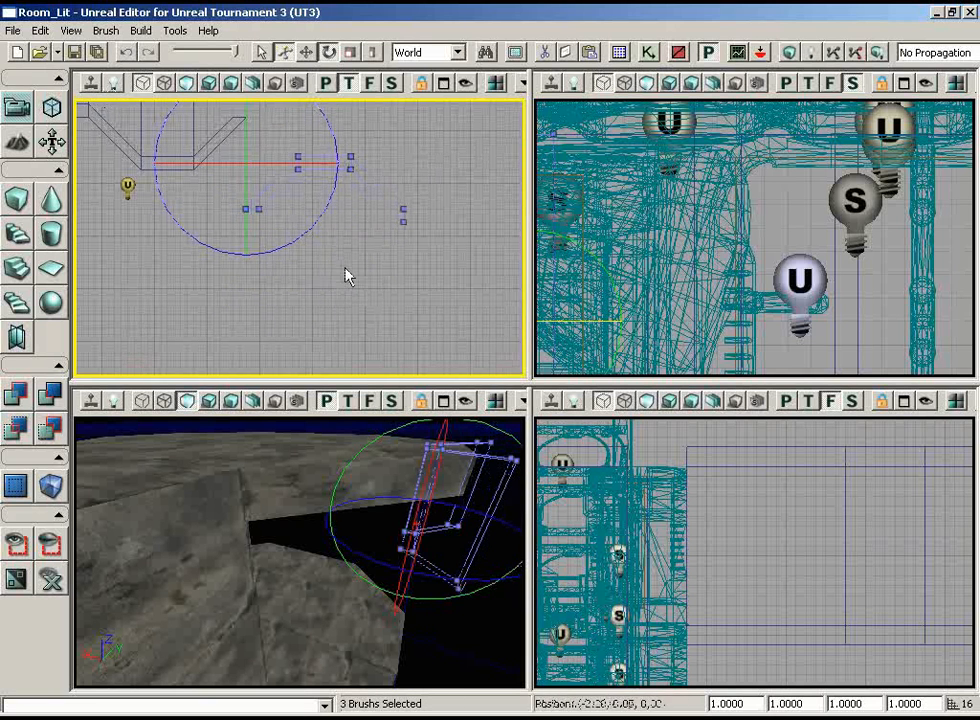
# Move the three rotated wall copies onto the octagon's open edges opposite the original walls
pyautogui.moveTo(346, 273); pyautogui.dragTo(124, 155, button='right')
pyautogui.scroll(3, 124, 155)
pyautogui.scroll(-2, 470, 291)
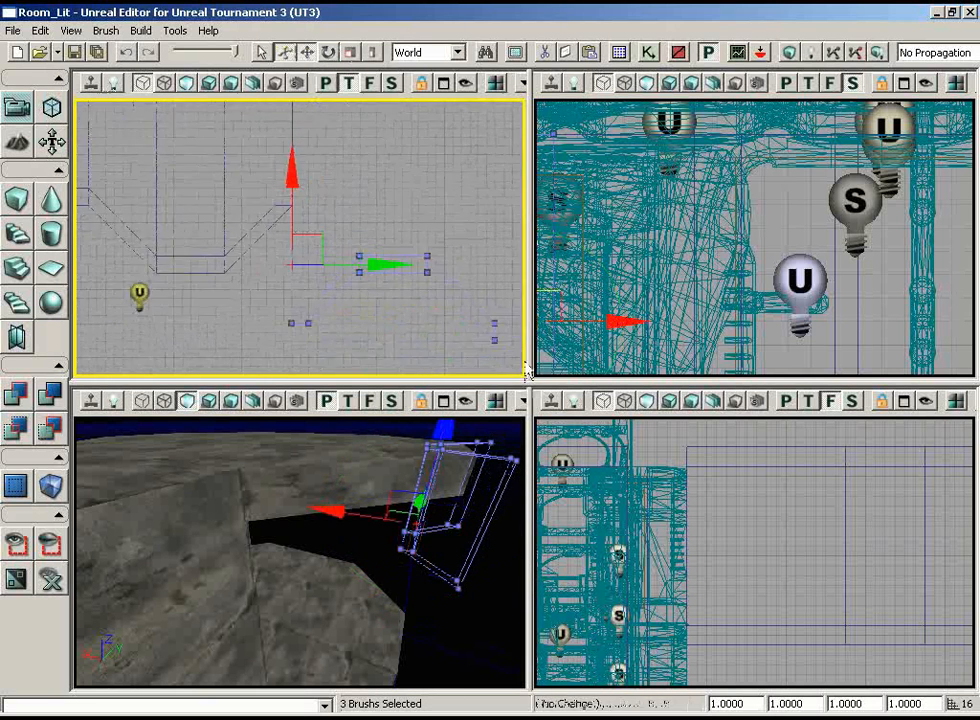
pyautogui.moveTo(349, 276)
pyautogui.mouseDown()
pyautogui.moveTo(339, 223)
pyautogui.moveTo(95, 98)
pyautogui.mouseUp()
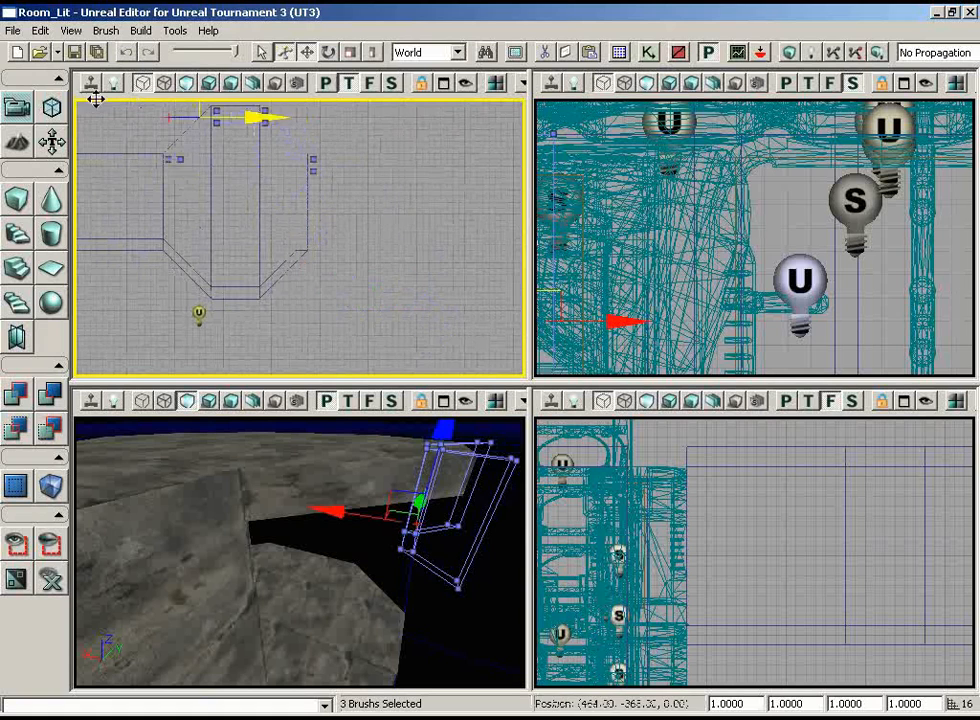
pyautogui.scroll(4, 372, 188)
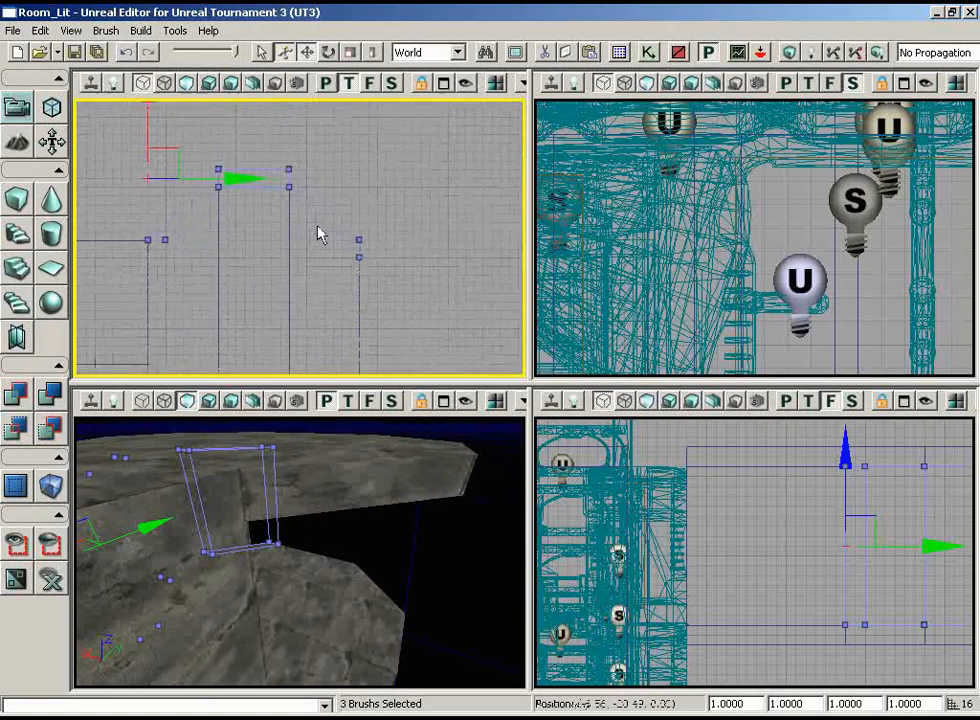
# In Geometry mode, move the copied diagonal wall's inner vertices at its far end from the passage level with its outer vertices
pyautogui.moveTo(111, 281); pyautogui.dragTo(103, 368)
pyautogui.scroll(-4, 103, 366)
pyautogui.scroll(3, 112, 300)
pyautogui.moveTo(112, 300)
pyautogui.mouseDown()
pyautogui.moveTo(179, 260)
pyautogui.moveTo(219, 380)
pyautogui.moveTo(208, 247)
pyautogui.moveTo(326, 249)
pyautogui.moveTo(295, 290)
pyautogui.moveTo(326, 236)
pyautogui.mouseUp()
pyautogui.scroll(3, 208, 247)
pyautogui.click(277, 190)
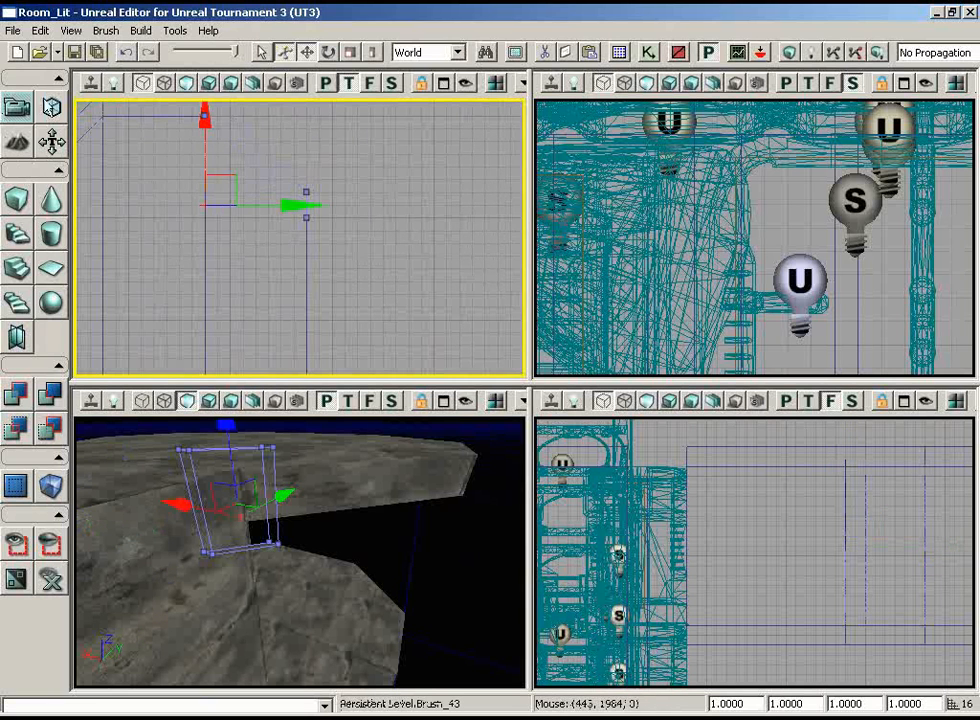
pyautogui.click(51, 107)
pyautogui.moveTo(241, 273)
pyautogui.mouseDown()
pyautogui.moveTo(304, 267)
pyautogui.moveTo(125, 192)
pyautogui.moveTo(503, 110)
pyautogui.mouseUp()
pyautogui.moveTo(236, 217)
pyautogui.mouseDown()
pyautogui.moveTo(234, 368)
pyautogui.moveTo(220, 341)
pyautogui.moveTo(263, 158)
pyautogui.moveTo(484, 166)
pyautogui.moveTo(447, 165)
pyautogui.mouseUp()
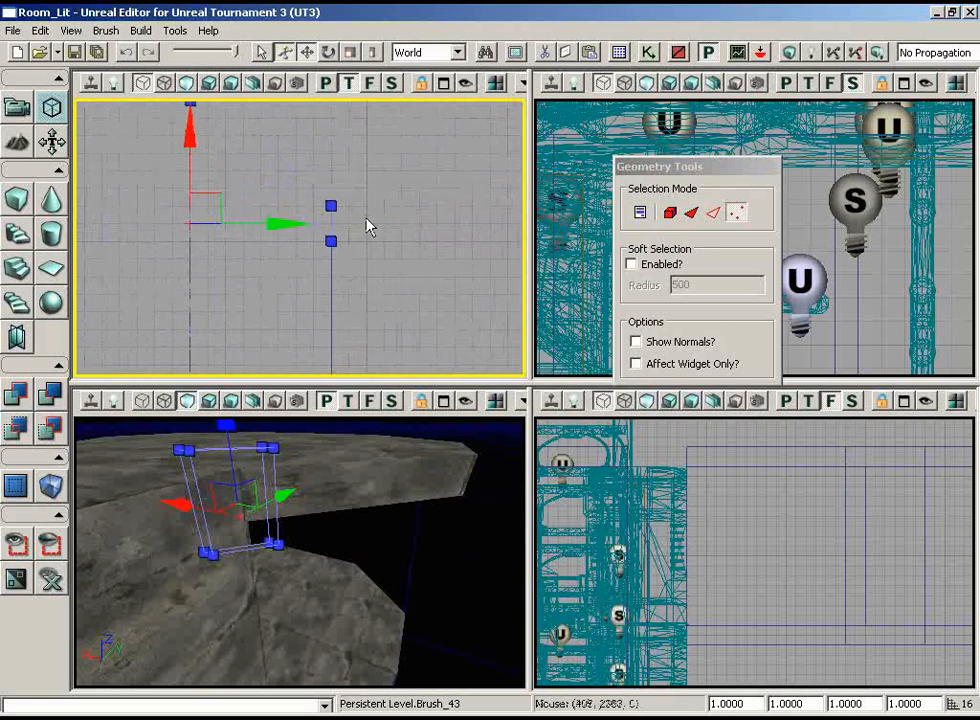
pyautogui.click(331, 241)
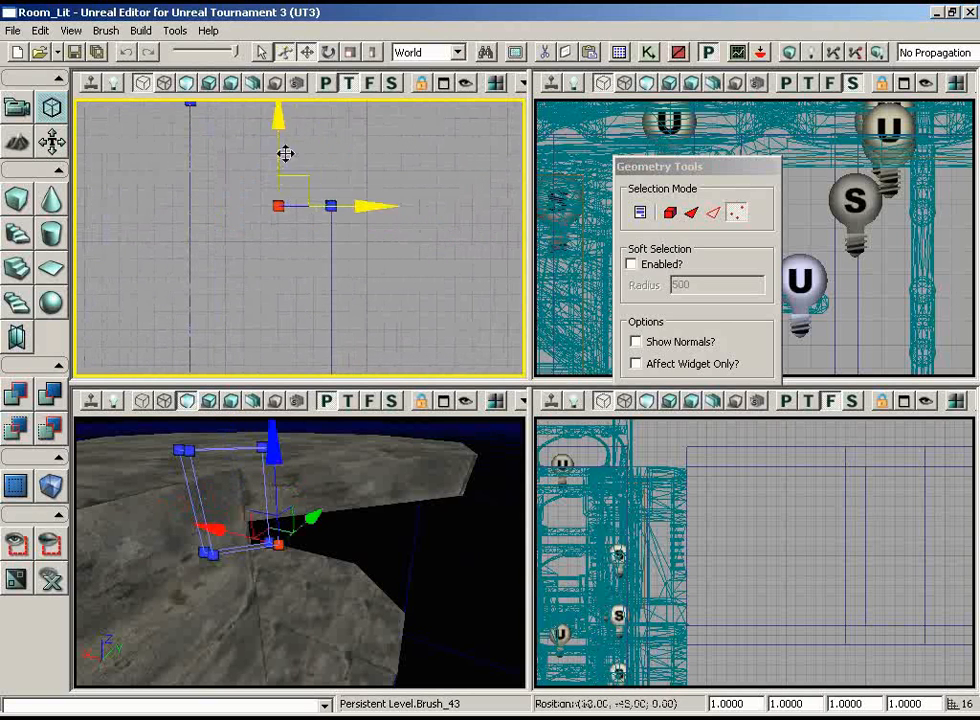
pyautogui.moveTo(312, 145); pyautogui.dragTo(312, 148)
# Select the other copied diagonal wall and move the inner vertices at its passage end in line with its outer vertices at the passage corner
pyautogui.moveTo(359, 254); pyautogui.dragTo(75, 105)
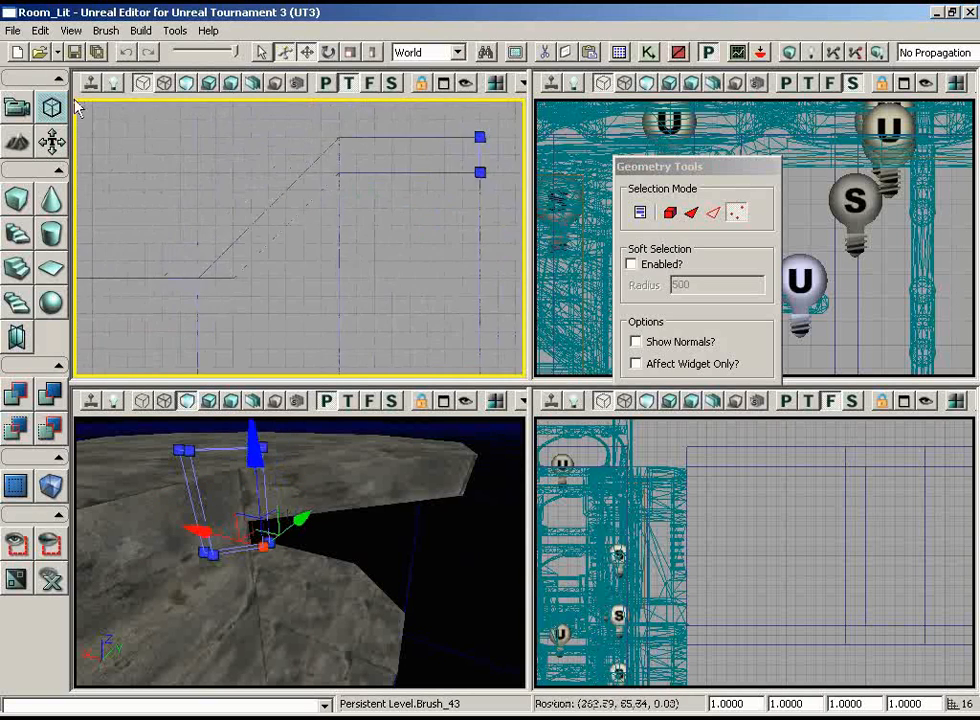
pyautogui.click(272, 230)
pyautogui.moveTo(273, 232)
pyautogui.mouseDown()
pyautogui.moveTo(284, 382)
pyautogui.moveTo(251, 336)
pyautogui.moveTo(266, 355)
pyautogui.mouseUp()
pyautogui.scroll(-5, 251, 336)
pyautogui.moveTo(271, 208)
pyautogui.mouseDown()
pyautogui.moveTo(275, 237)
pyautogui.moveTo(252, 147)
pyautogui.moveTo(258, 168)
pyautogui.moveTo(75, 134)
pyautogui.moveTo(190, 98)
pyautogui.moveTo(75, 122)
pyautogui.mouseUp()
pyautogui.click(241, 271)
pyautogui.click(253, 156)
pyautogui.scroll(4, 258, 168)
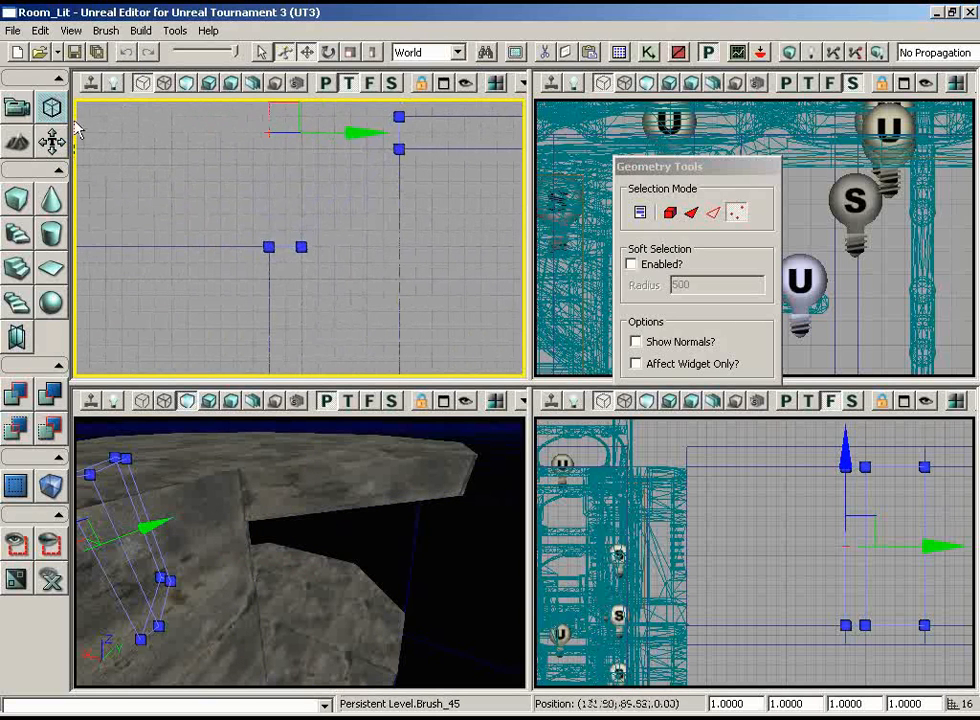
pyautogui.click(365, 250)
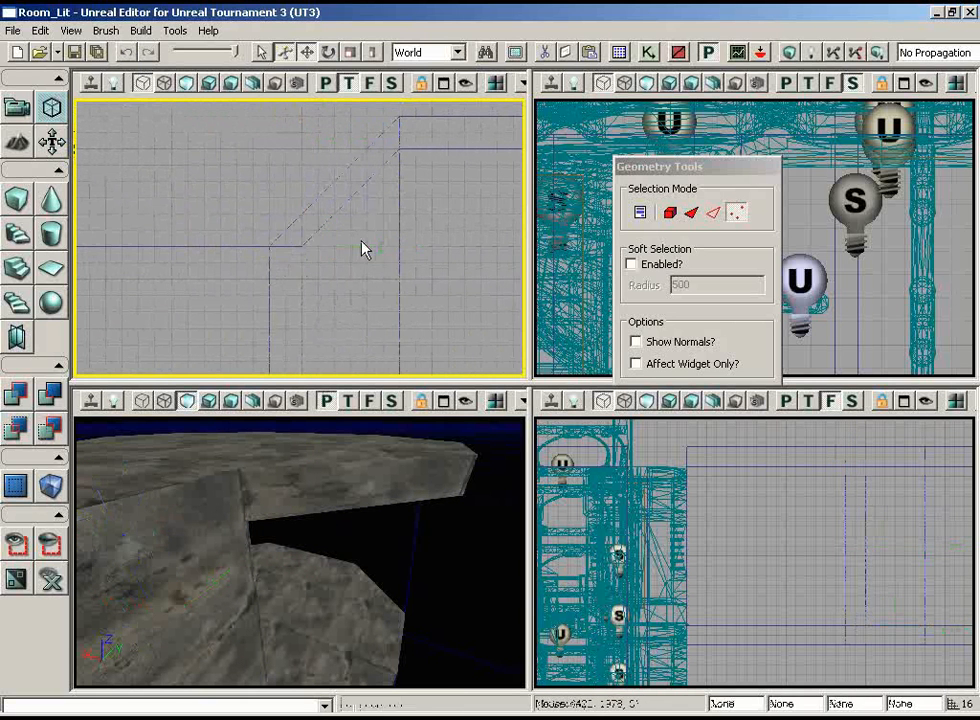
pyautogui.click(316, 229)
pyautogui.click(301, 246)
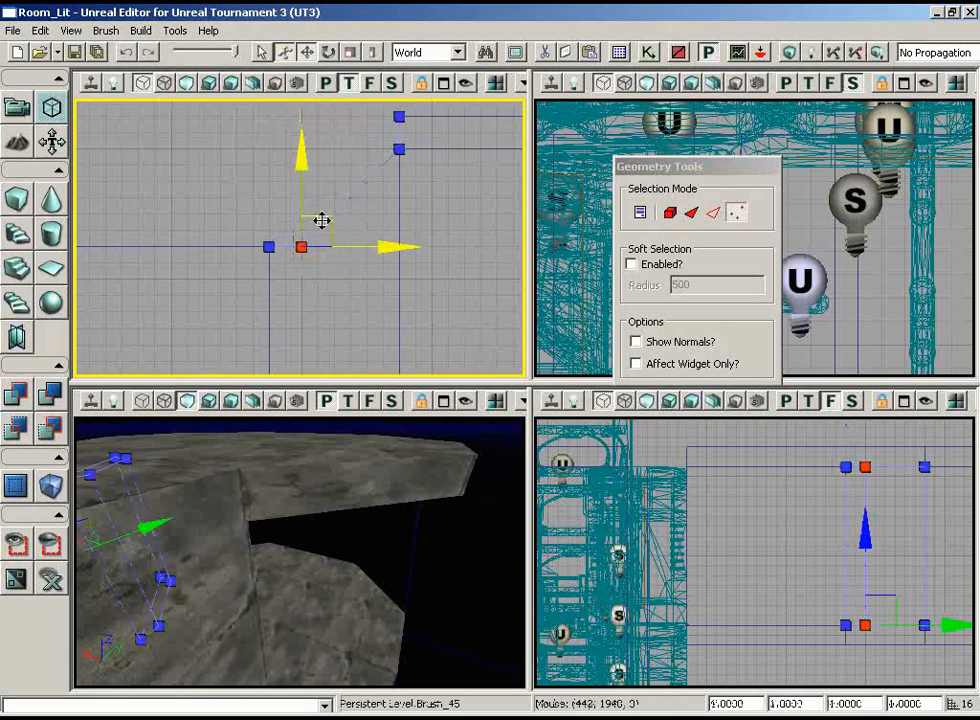
pyautogui.moveTo(330, 219)
pyautogui.mouseDown()
pyautogui.moveTo(295, 247)
pyautogui.moveTo(272, 245)
pyautogui.mouseUp()
# Duplicate the straight passage side wall and place the copy along the opposite side of the passage
pyautogui.moveTo(389, 262)
pyautogui.mouseDown(button='right')
pyautogui.moveTo(392, 318)
pyautogui.moveTo(385, 286)
pyautogui.moveTo(361, 312)
pyautogui.mouseUp(button='right')
pyautogui.scroll(-4, 387, 300)
pyautogui.click(282, 284)
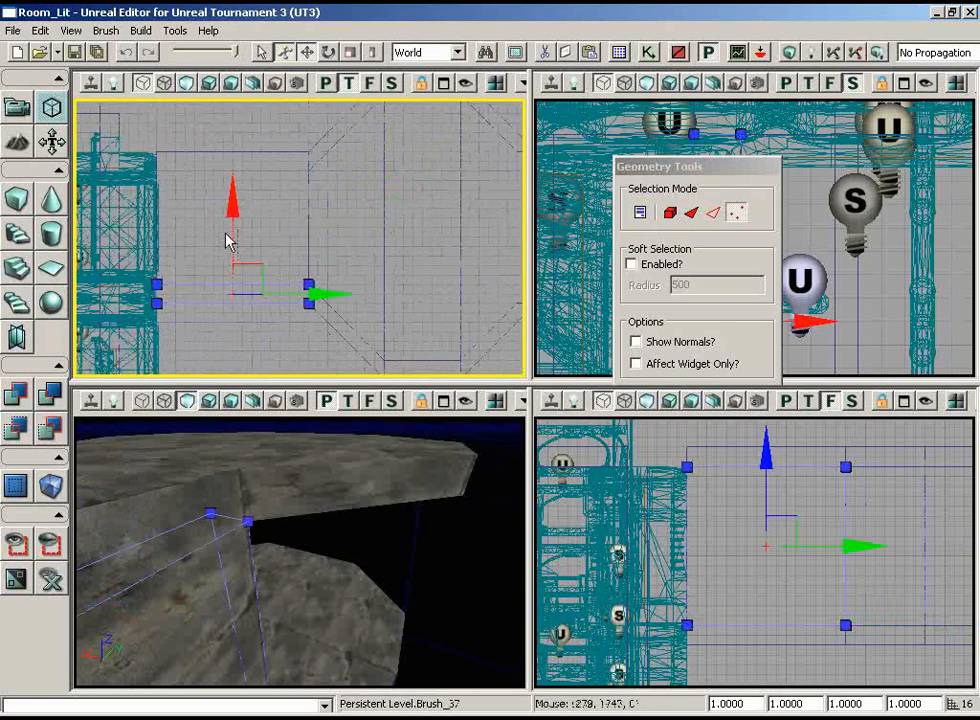
pyautogui.moveTo(230, 222); pyautogui.dragTo(235, 88)
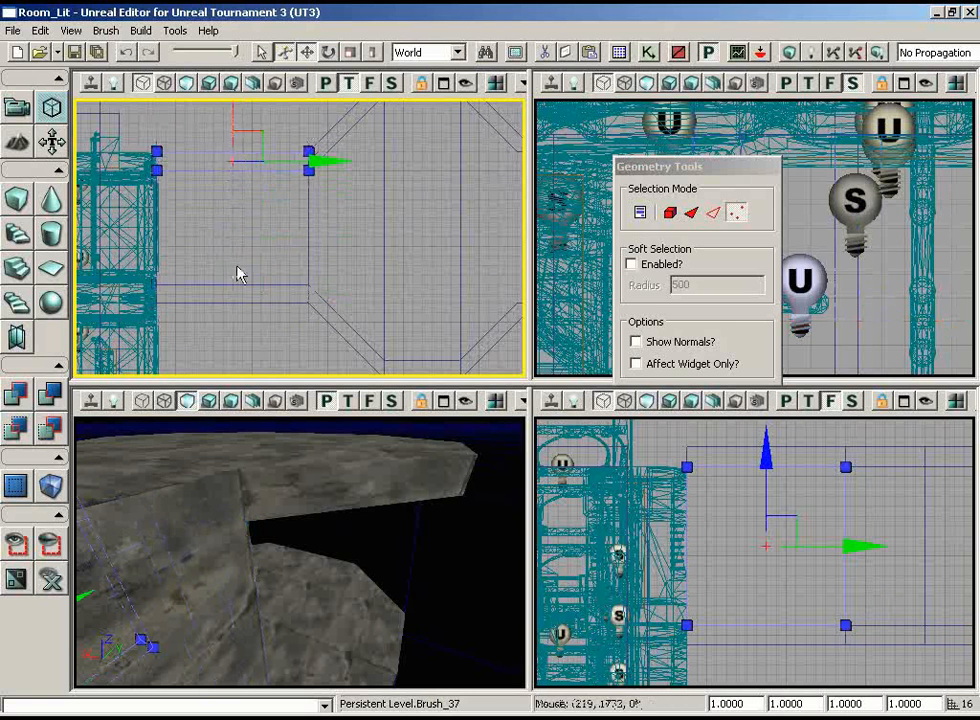
# Duplicate the passage wall again, rotate the copy 90 degrees, and move it across the octagon's remaining open end edge
pyautogui.moveTo(238, 273)
pyautogui.mouseDown(button='right')
pyautogui.moveTo(424, 250)
pyautogui.moveTo(462, 153)
pyautogui.moveTo(281, 133)
pyautogui.mouseUp(button='right')
pyautogui.scroll(-3, 281, 133)
pyautogui.press('space')
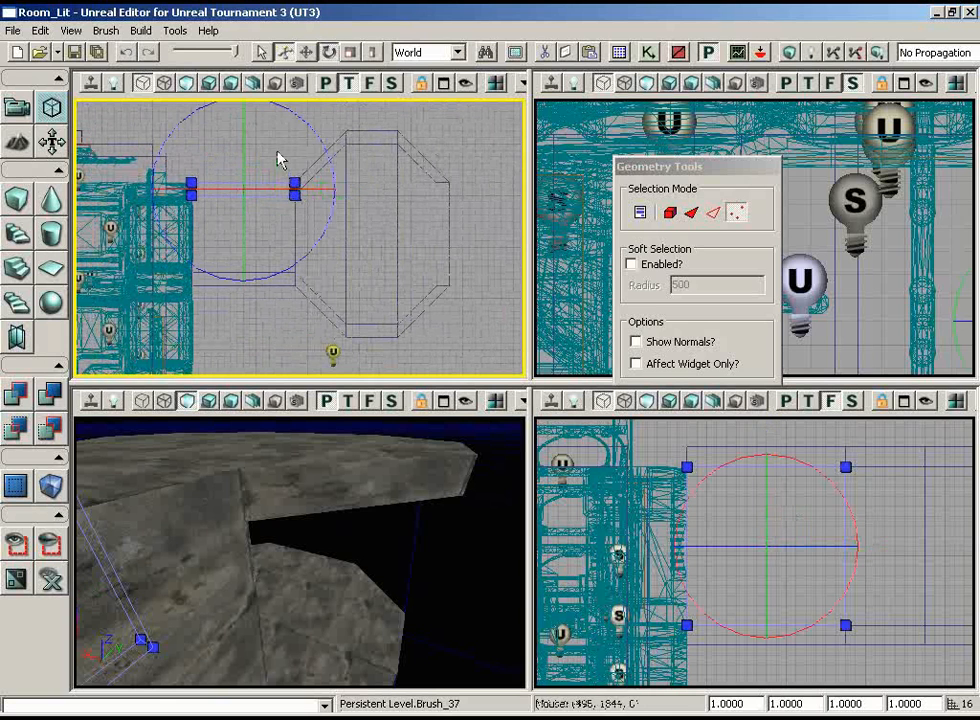
pyautogui.moveTo(313, 127); pyautogui.dragTo(74, 97)
pyautogui.press('space')
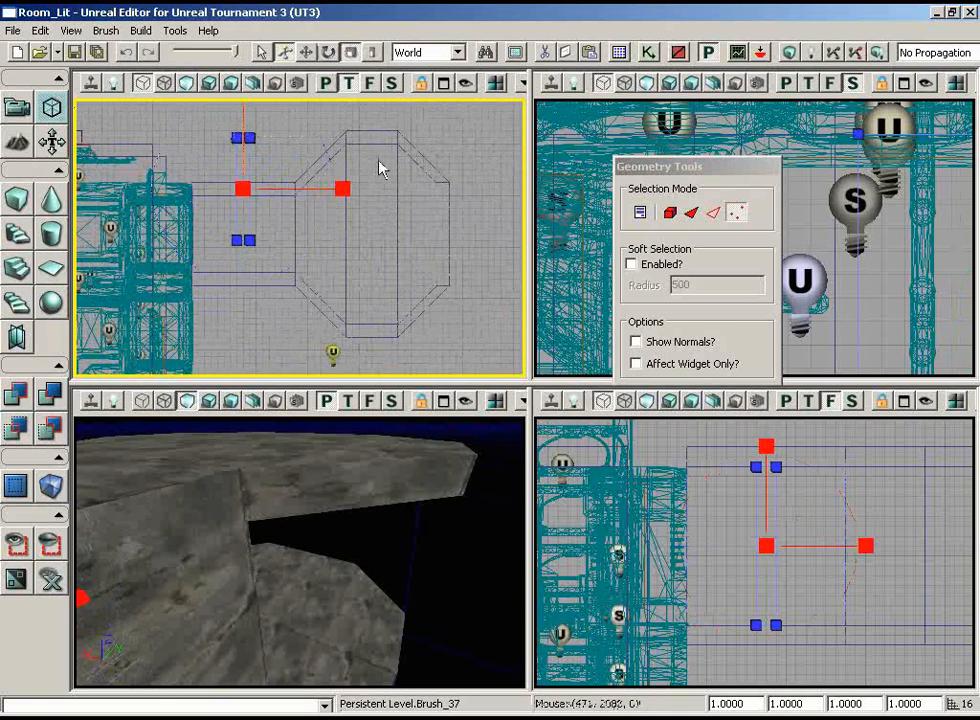
pyautogui.press('space')
pyautogui.moveTo(256, 160)
pyautogui.mouseDown()
pyautogui.moveTo(464, 158)
pyautogui.moveTo(524, 193)
pyautogui.mouseUp()
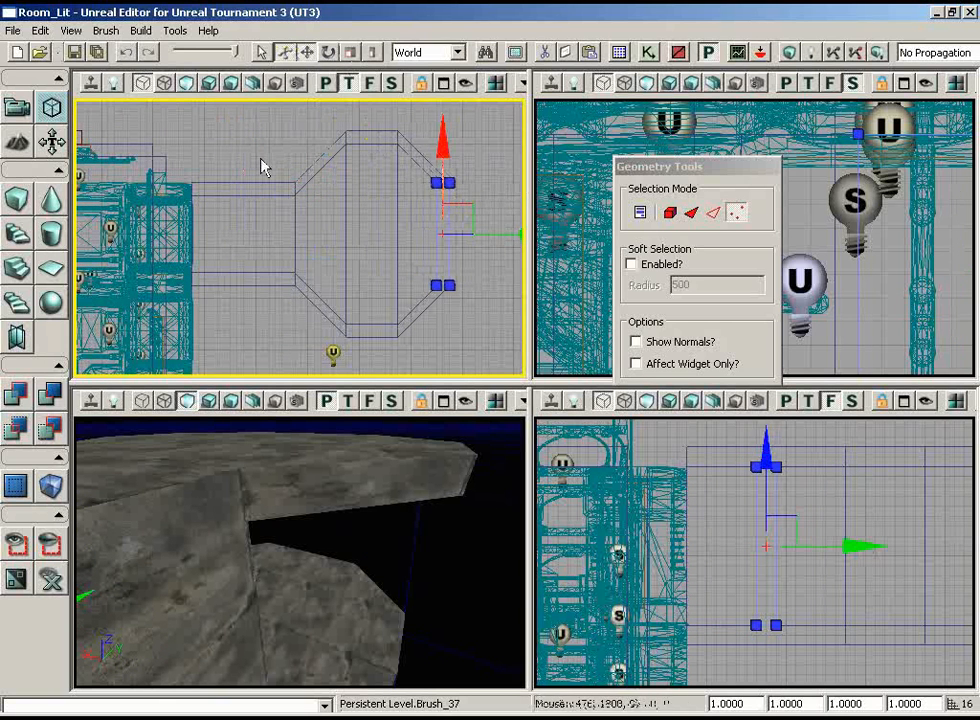
# Check the end wall's alignment at the corners, rebuild the map, and inspect the enclosed room in the perspective view
pyautogui.scroll(9, 350, 286)
pyautogui.moveTo(350, 286)
pyautogui.mouseDown(button='right')
pyautogui.moveTo(505, 354)
pyautogui.moveTo(525, 241)
pyautogui.moveTo(475, 107)
pyautogui.mouseUp(button='right')
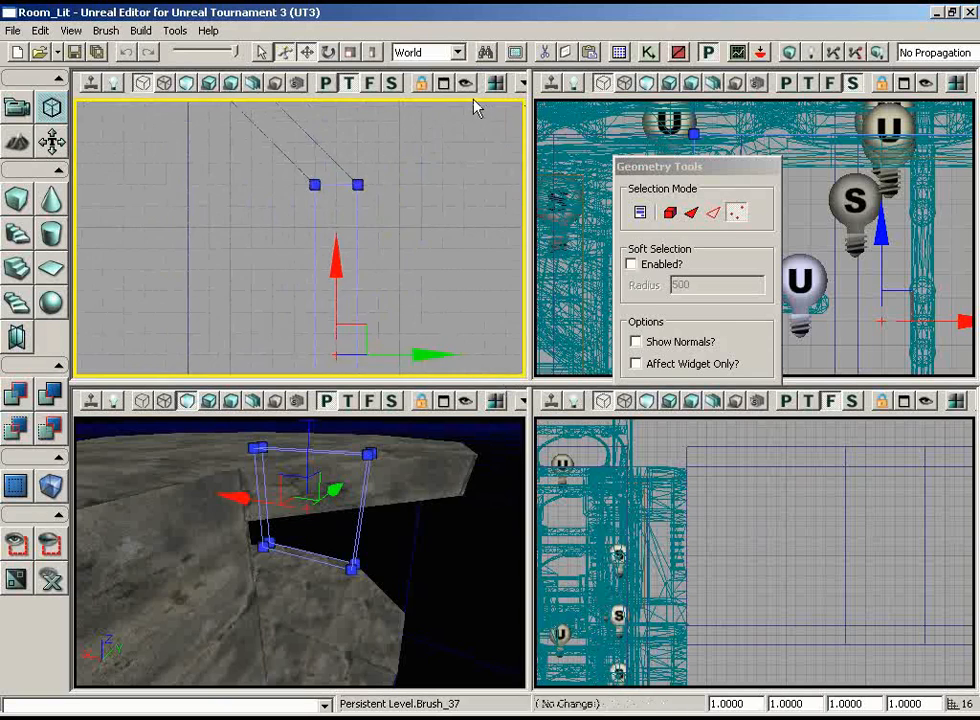
pyautogui.scroll(-2, 475, 107)
pyautogui.moveTo(352, 540)
pyautogui.mouseDown(button='right')
pyautogui.moveTo(208, 536)
pyautogui.moveTo(293, 602)
pyautogui.moveTo(412, 523)
pyautogui.mouseUp(button='right')
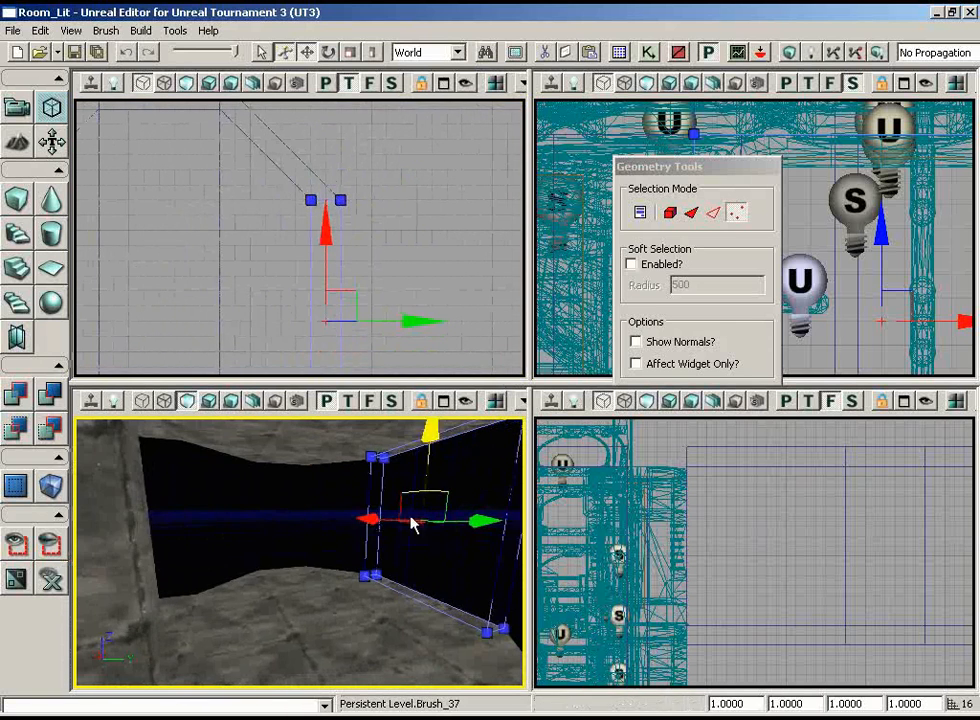
pyautogui.click(760, 52)
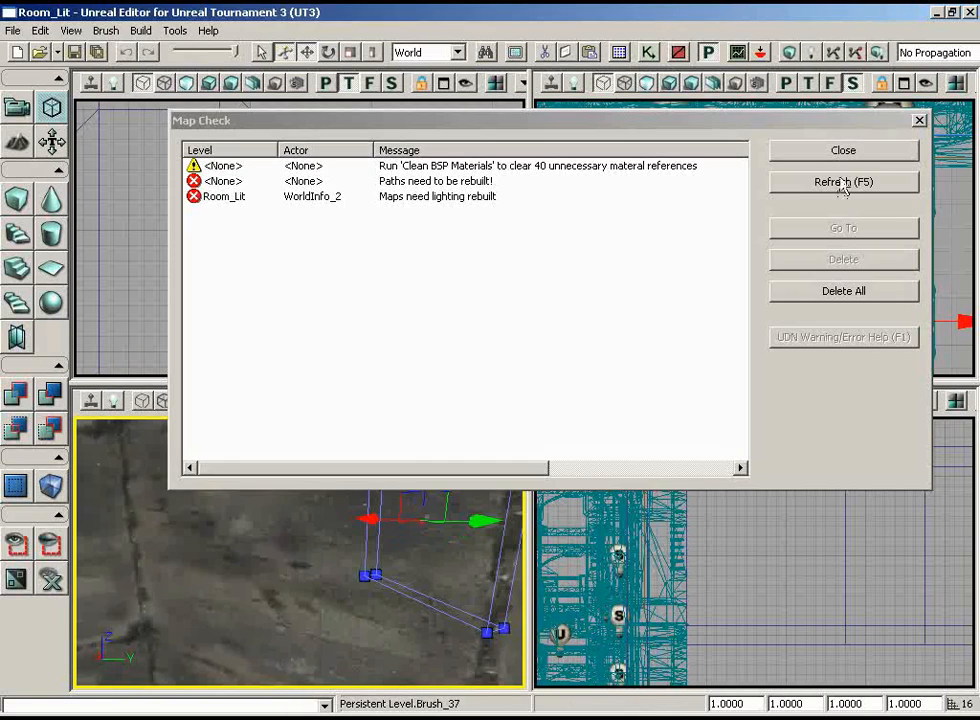
pyautogui.click(850, 151)
pyautogui.moveTo(285, 535)
pyautogui.mouseDown()
pyautogui.moveTo(320, 412)
pyautogui.moveTo(76, 508)
pyautogui.moveTo(80, 490)
pyautogui.moveTo(120, 460)
pyautogui.moveTo(252, 415)
pyautogui.moveTo(429, 427)
pyautogui.moveTo(335, 530)
pyautogui.moveTo(227, 687)
pyautogui.moveTo(245, 687)
pyautogui.moveTo(217, 687)
pyautogui.moveTo(219, 582)
pyautogui.moveTo(139, 417)
pyautogui.moveTo(115, 440)
pyautogui.moveTo(127, 431)
pyautogui.moveTo(75, 446)
pyautogui.moveTo(75, 415)
pyautogui.moveTo(161, 416)
pyautogui.mouseUp()
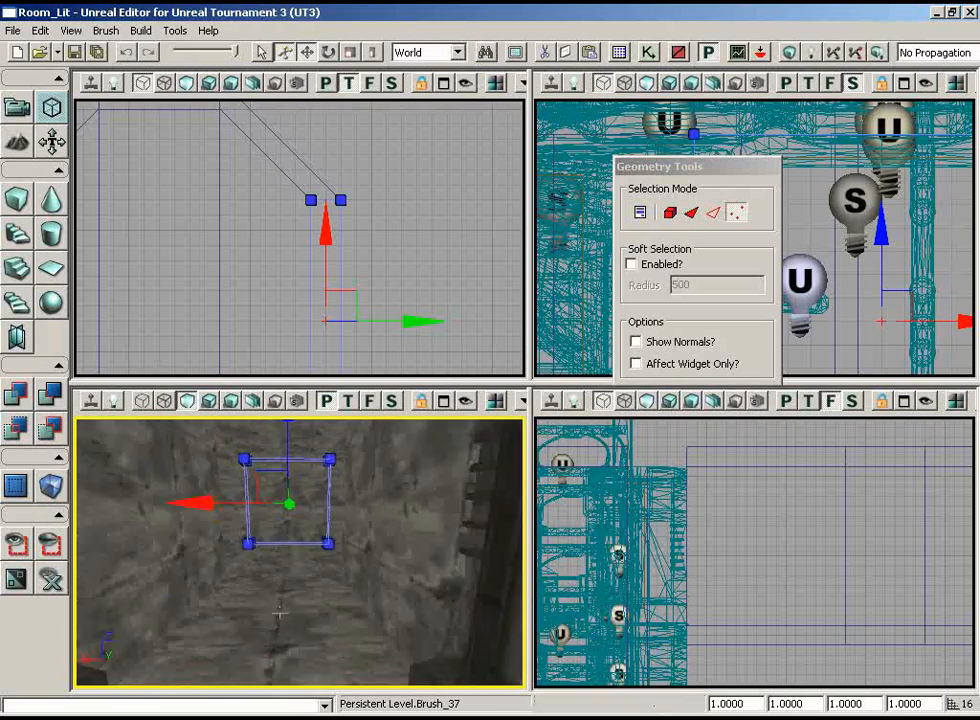
pyautogui.moveTo(228, 416)
pyautogui.mouseDown()
pyautogui.moveTo(236, 416)
pyautogui.moveTo(232, 440)
pyautogui.mouseUp()
# Select all the brushes of the octagonal room and its passage together for vertex editing
pyautogui.scroll(-5, 450, 248)
pyautogui.moveTo(450, 248); pyautogui.dragTo(149, 201)
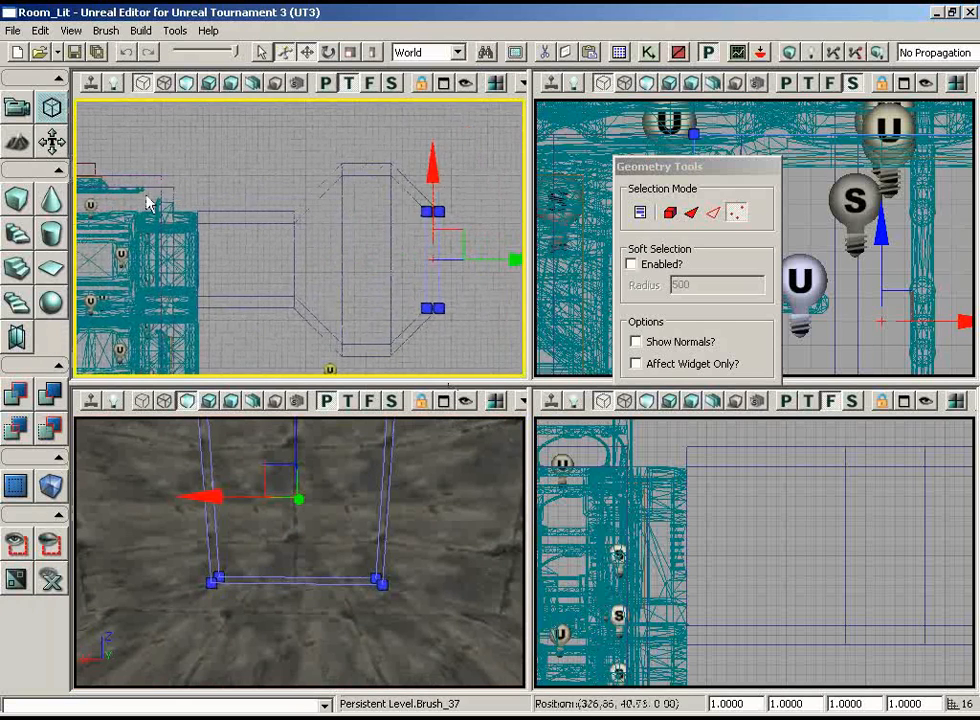
pyautogui.moveTo(276, 257); pyautogui.dragTo(310, 265)
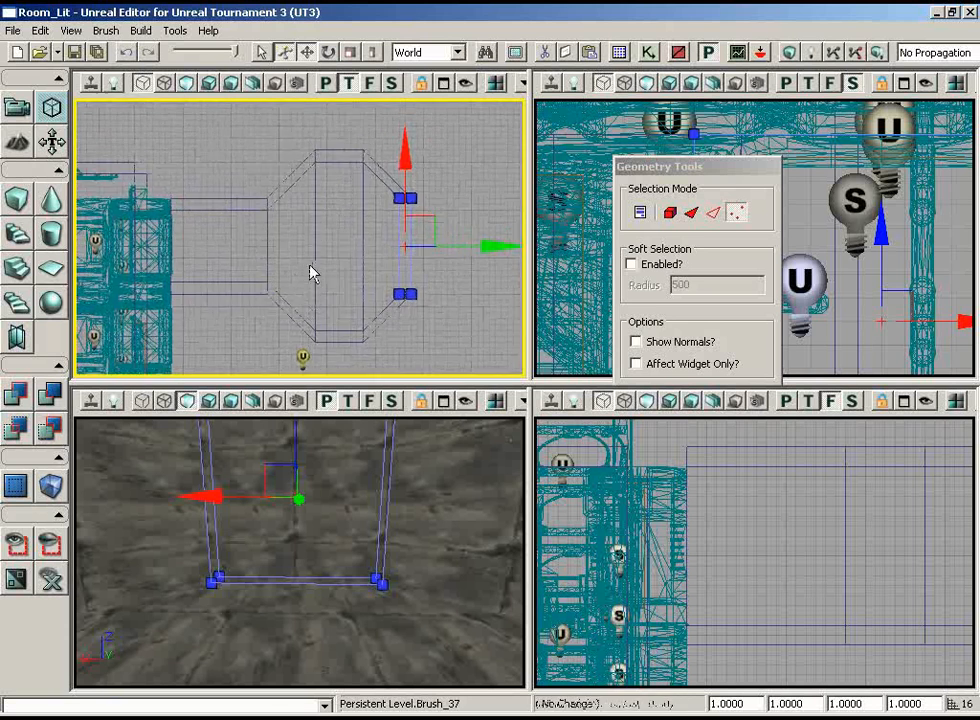
pyautogui.scroll(-2, 310, 250)
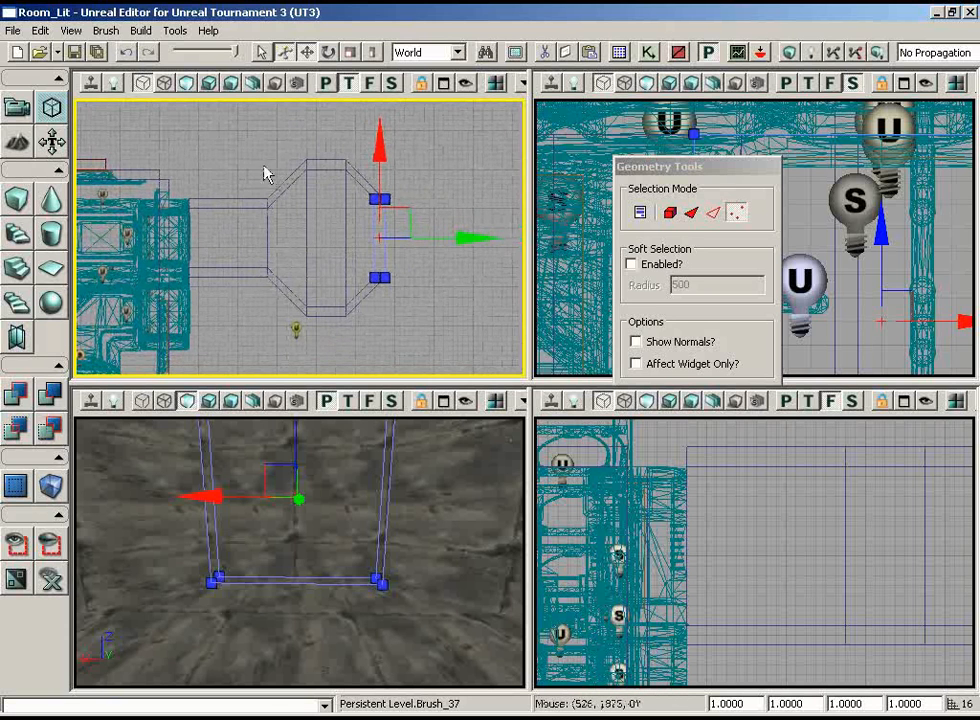
pyautogui.keyDown('ctrl'); pyautogui.keyDown('alt'); pyautogui.moveTo(471, 377); pyautogui.dragTo(472, 378); pyautogui.keyUp('alt'); pyautogui.keyUp('ctrl')
pyautogui.moveTo(236, 163); pyautogui.dragTo(247, 182)
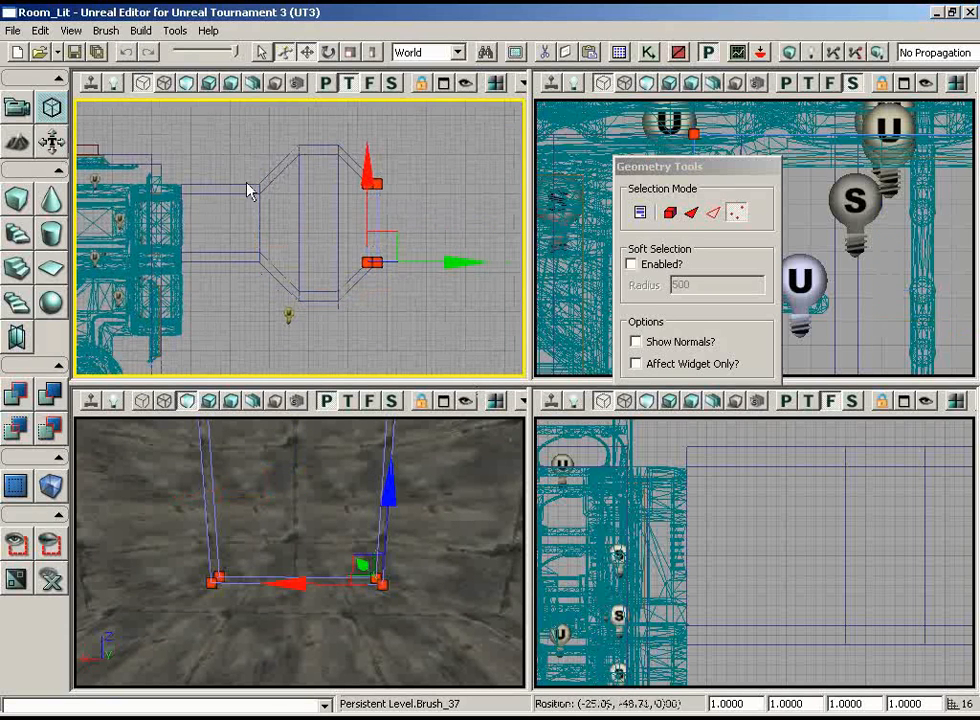
pyautogui.click(17, 108)
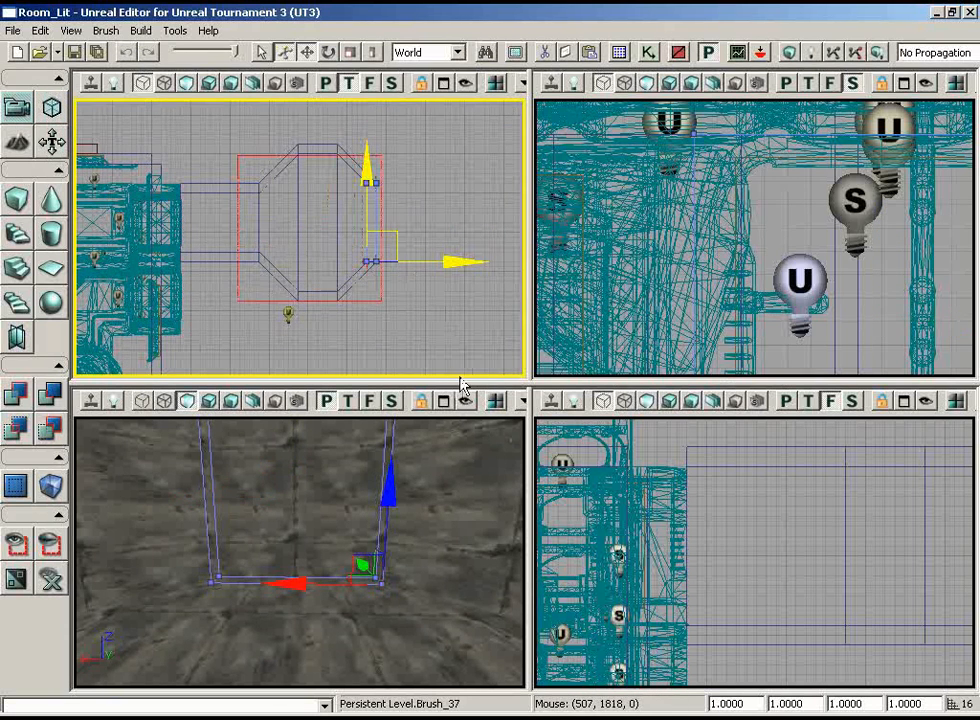
pyautogui.keyDown('ctrl'); pyautogui.keyDown('alt'); pyautogui.moveTo(460, 378); pyautogui.dragTo(461, 379); pyautogui.keyUp('alt'); pyautogui.keyUp('ctrl')
pyautogui.click(52, 110)
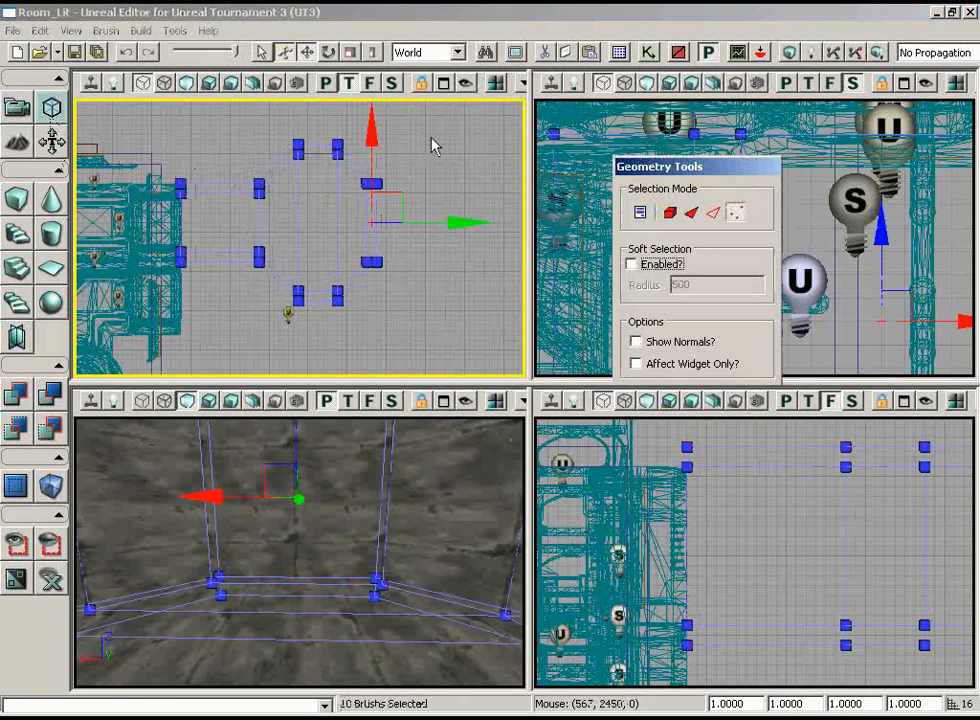
# Shorten the passage by moving all vertices except those at its station end toward the existing room
pyautogui.keyDown('ctrl'); pyautogui.keyDown('alt'); pyautogui.moveTo(432, 138); pyautogui.dragTo(128, 317); pyautogui.keyUp('alt'); pyautogui.keyUp('ctrl')
pyautogui.keyDown('ctrl'); pyautogui.keyDown('alt'); pyautogui.moveTo(93, 383); pyautogui.dragTo(240, 318); pyautogui.keyUp('alt'); pyautogui.keyUp('ctrl')
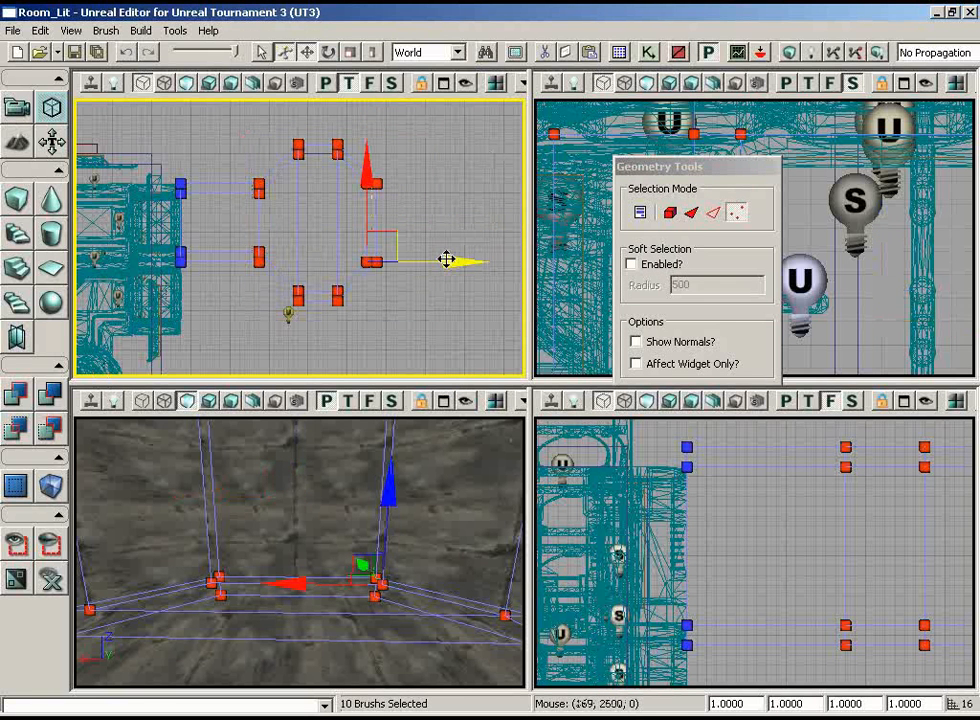
pyautogui.moveTo(446, 260); pyautogui.dragTo(400, 258)
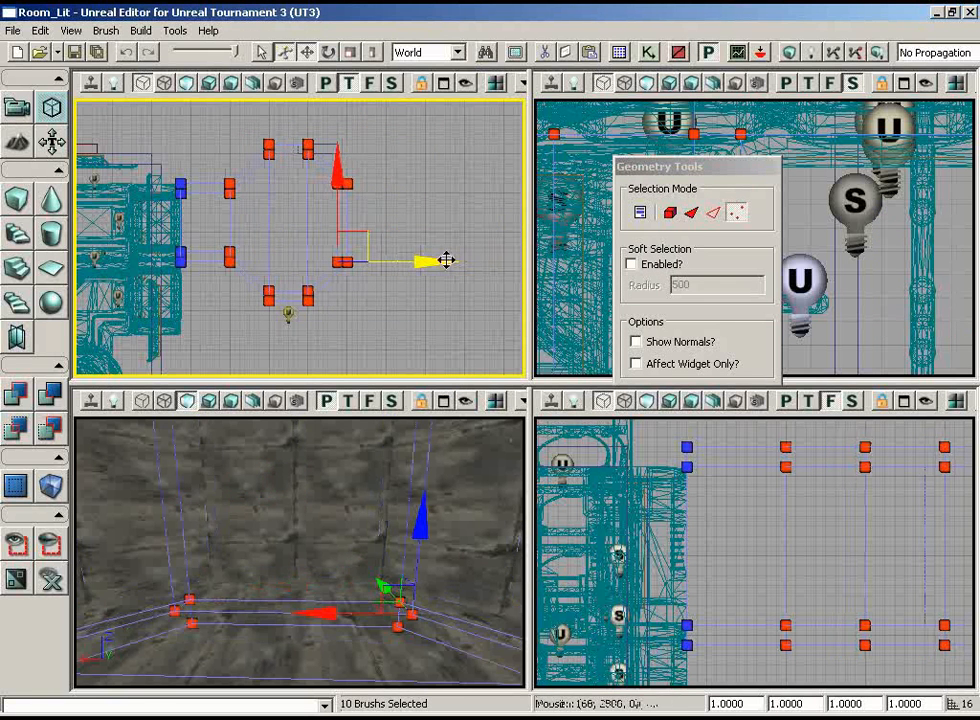
# Rebuild the map and inspect the moved octagonal room's walls for gaps in the perspective view
pyautogui.click(8, 108)
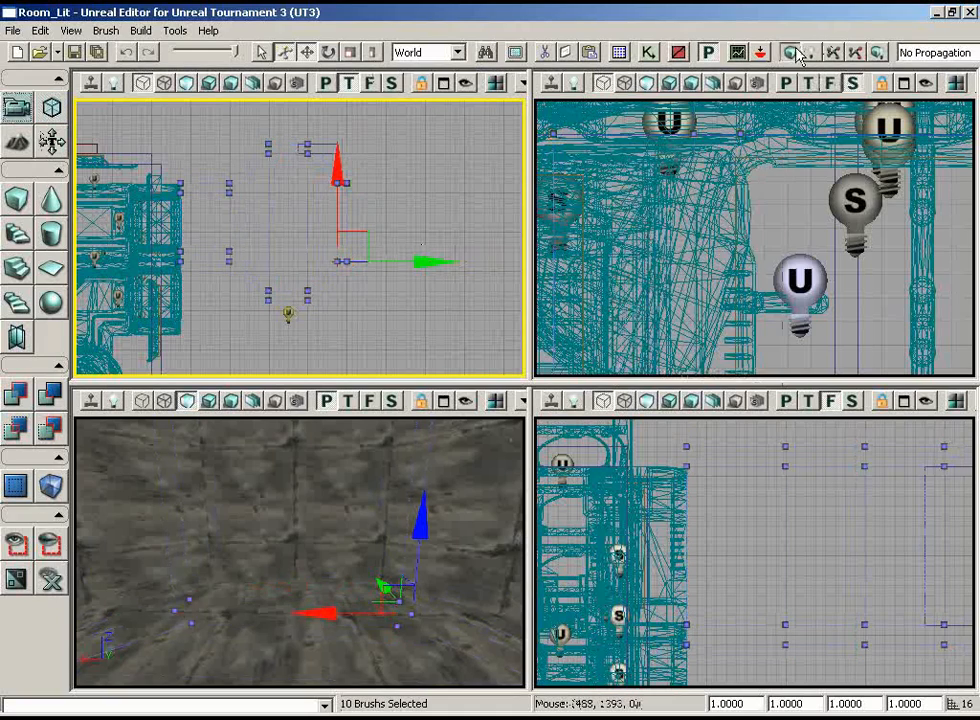
pyautogui.click(791, 52)
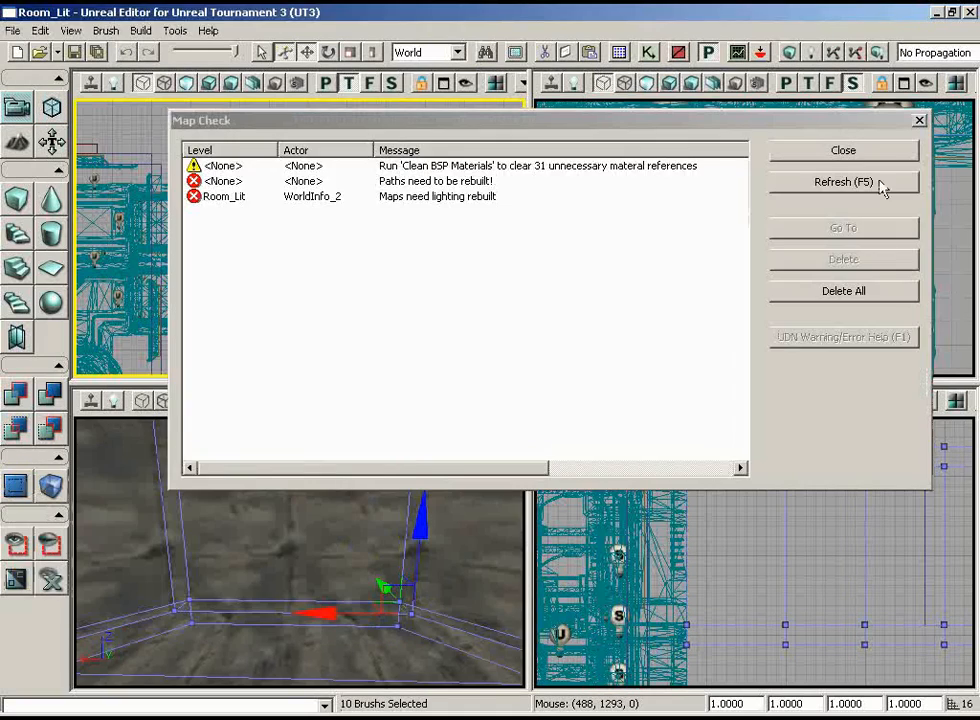
pyautogui.click(867, 155)
pyautogui.moveTo(384, 524)
pyautogui.mouseDown()
pyautogui.moveTo(365, 687)
pyautogui.moveTo(339, 580)
pyautogui.moveTo(325, 428)
pyautogui.moveTo(187, 408)
pyautogui.moveTo(88, 418)
pyautogui.mouseUp()
pyautogui.click(342, 598)
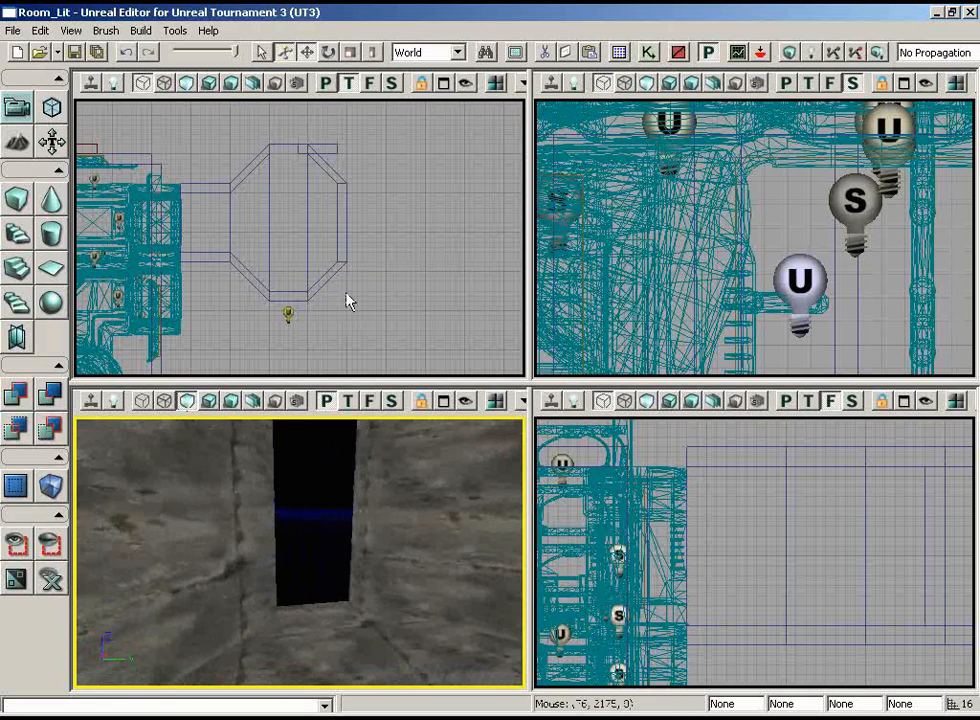
# Move the displaced straight wall back over the octagon's open side edge and rebuild the map
pyautogui.scroll(3, 370, 157)
pyautogui.click(345, 152)
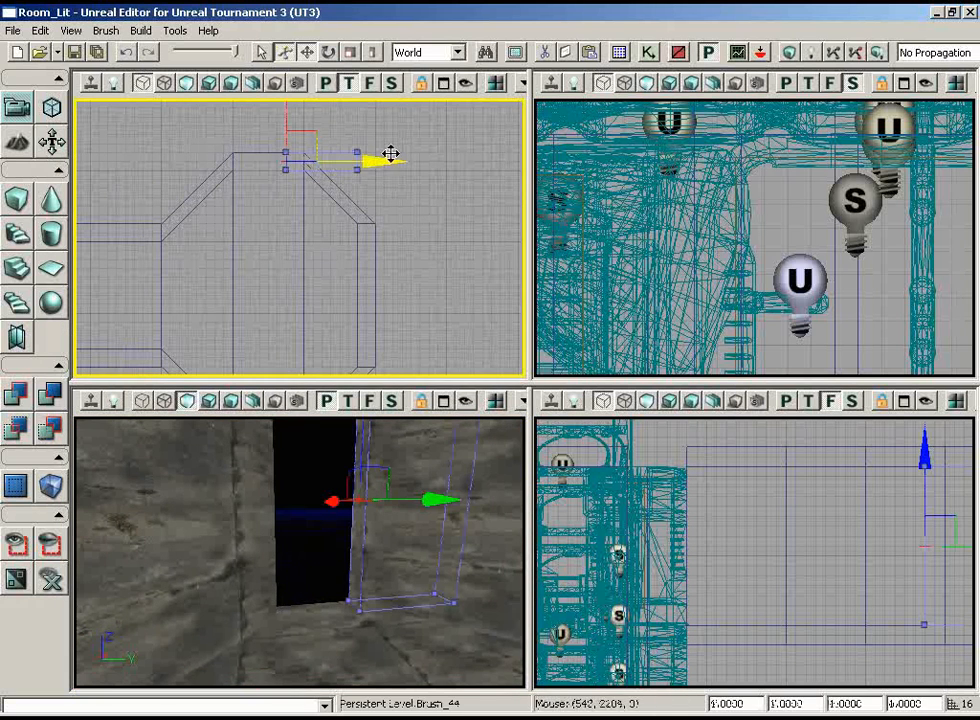
pyautogui.moveTo(306, 152); pyautogui.dragTo(306, 152)
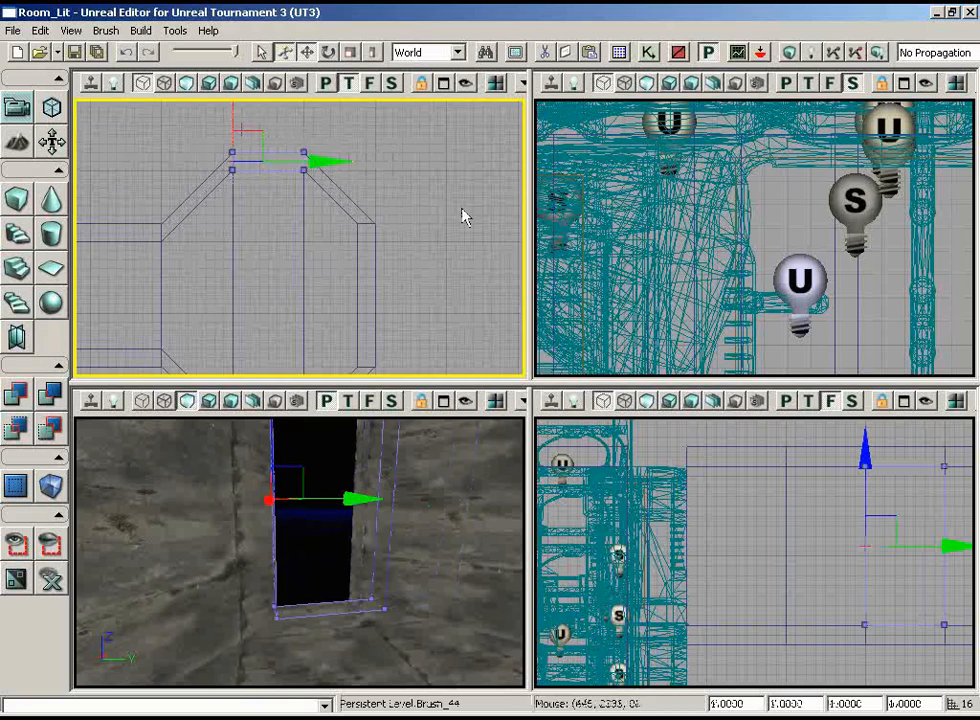
pyautogui.scroll(-3, 487, 315)
pyautogui.click(790, 53)
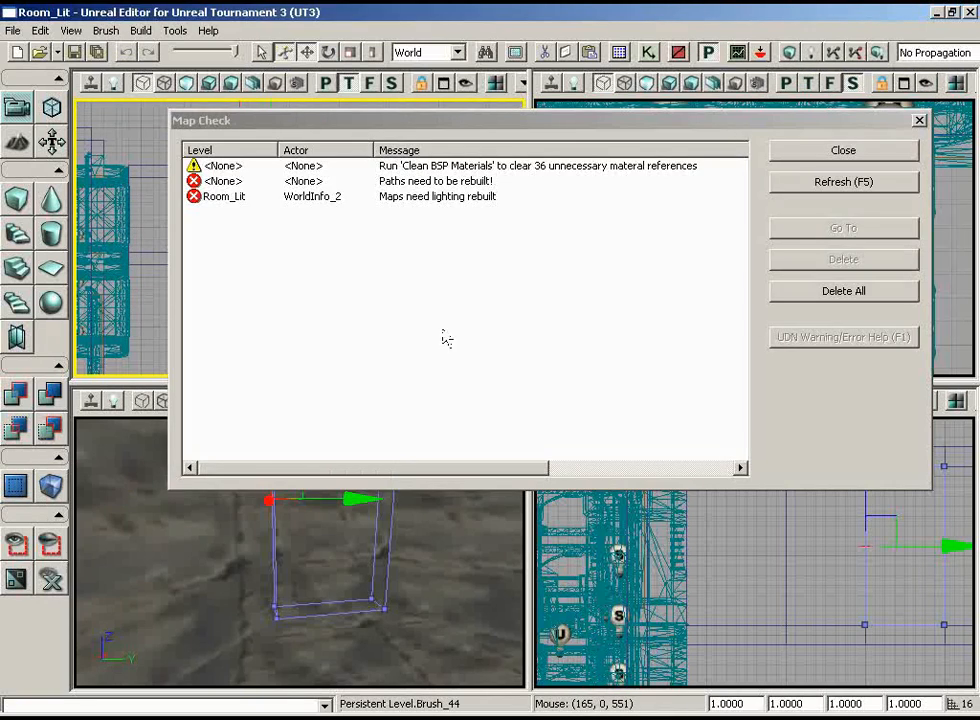
pyautogui.click(823, 149)
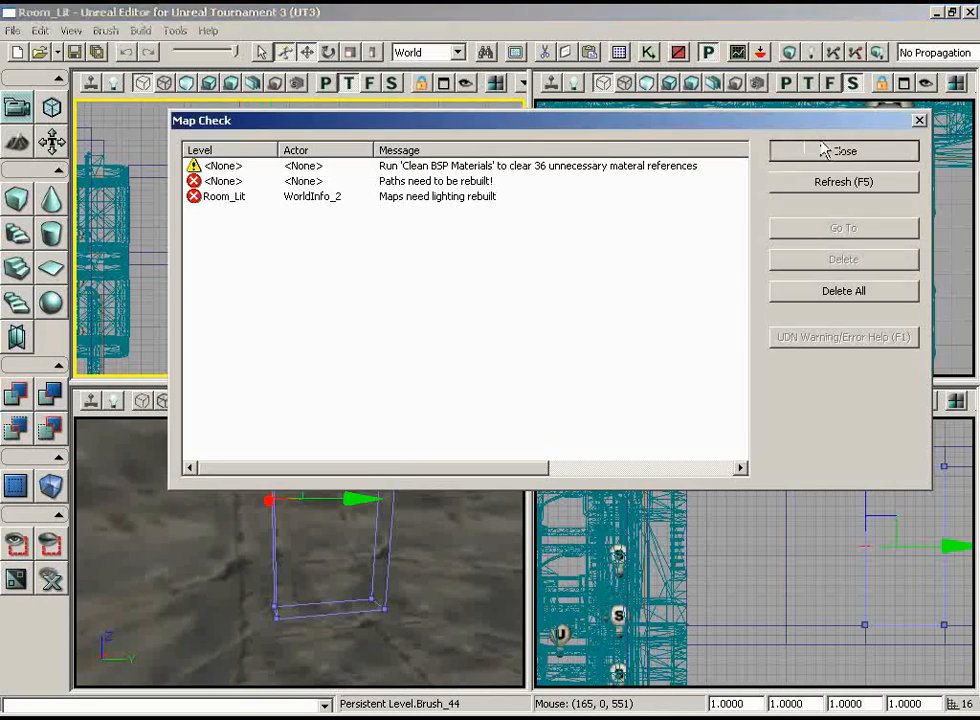
pyautogui.moveTo(499, 447); pyautogui.dragTo(499, 447)
pyautogui.moveTo(464, 499); pyautogui.dragTo(402, 571, button='right')
pyautogui.moveTo(402, 571); pyautogui.dragTo(496, 605)
# Add a point light on the octagonal room's floor, raise it to about mid-height, and preview the room lit
pyautogui.click(210, 402)
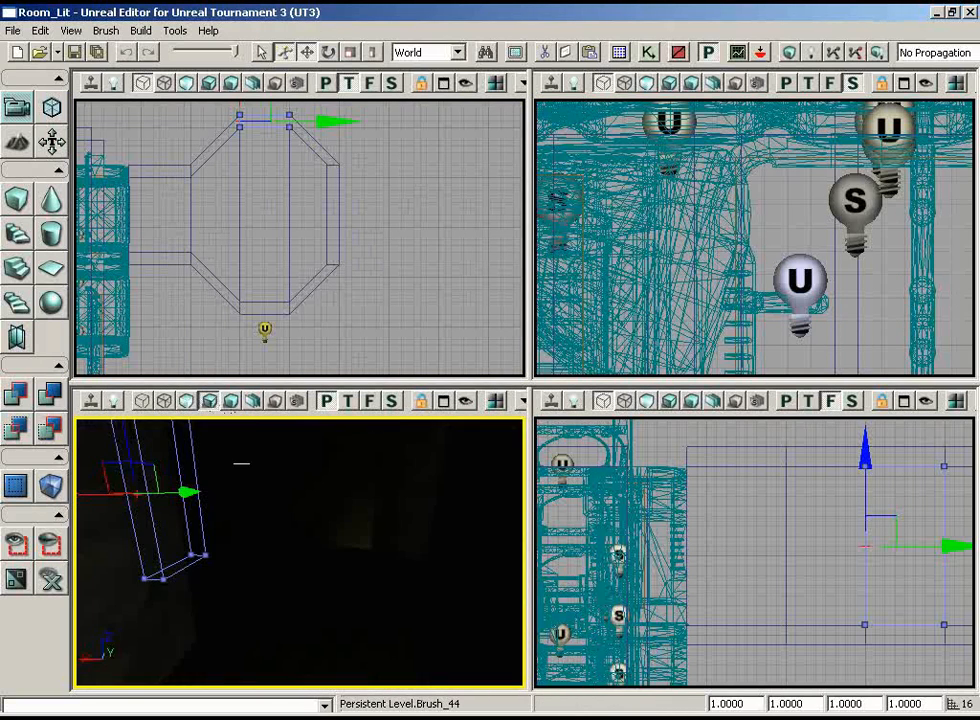
pyautogui.click(187, 404)
pyautogui.moveTo(317, 584)
pyautogui.mouseDown(button='right')
pyautogui.moveTo(310, 540)
pyautogui.moveTo(306, 599)
pyautogui.mouseUp(button='right')
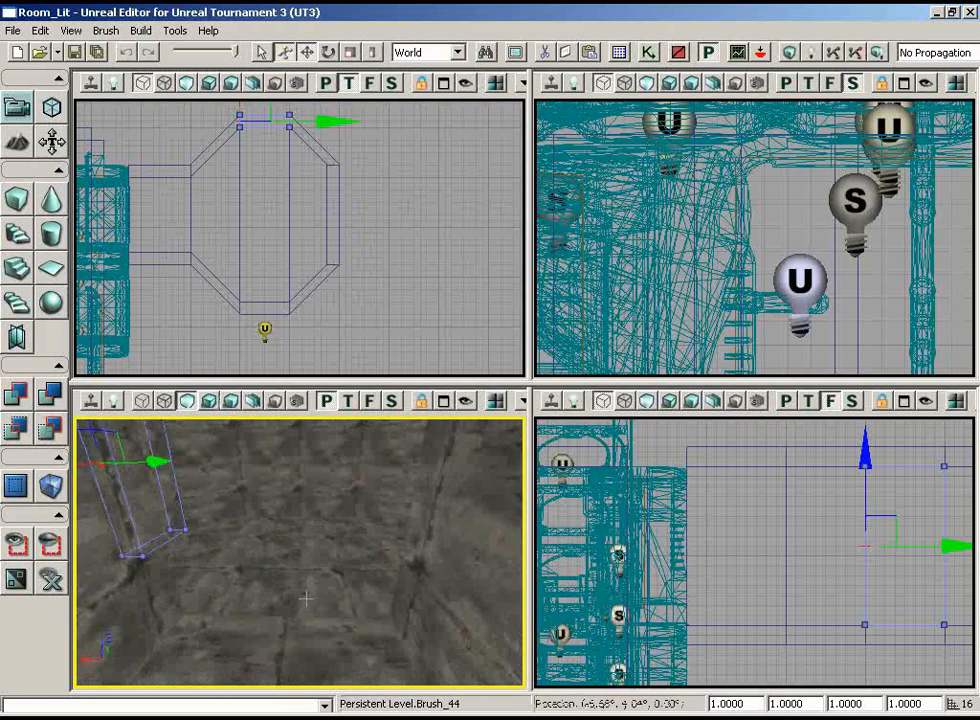
pyautogui.moveTo(306, 599)
pyautogui.mouseDown()
pyautogui.moveTo(291, 521)
pyautogui.moveTo(315, 585)
pyautogui.mouseUp()
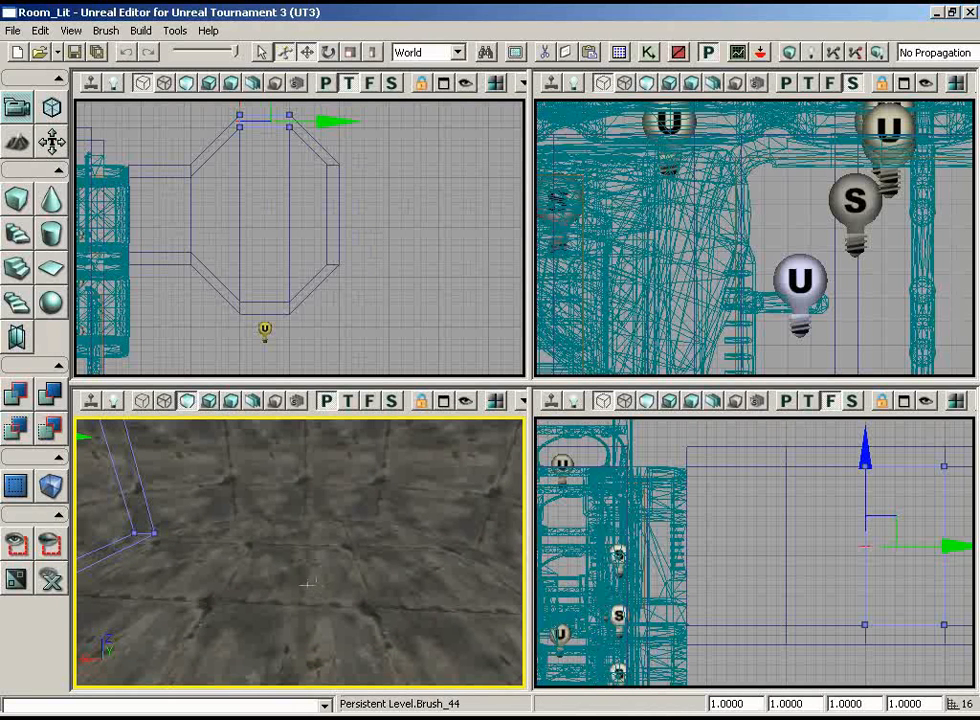
pyautogui.press('l')
pyautogui.click(290, 584)
pyautogui.moveTo(293, 539); pyautogui.dragTo(293, 453)
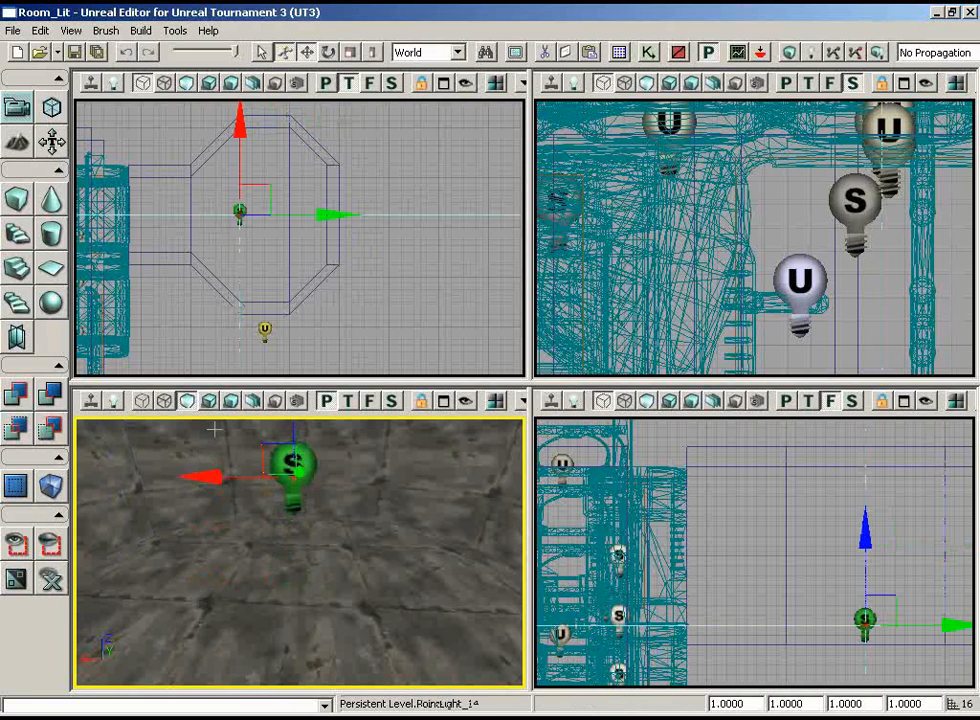
pyautogui.click(210, 405)
pyautogui.moveTo(329, 573); pyautogui.dragTo(285, 521, button='right')
# Move the new point light to the centre of the octagon and check the neighbouring light outside the room
pyautogui.moveTo(268, 197); pyautogui.dragTo(268, 196, button='right')
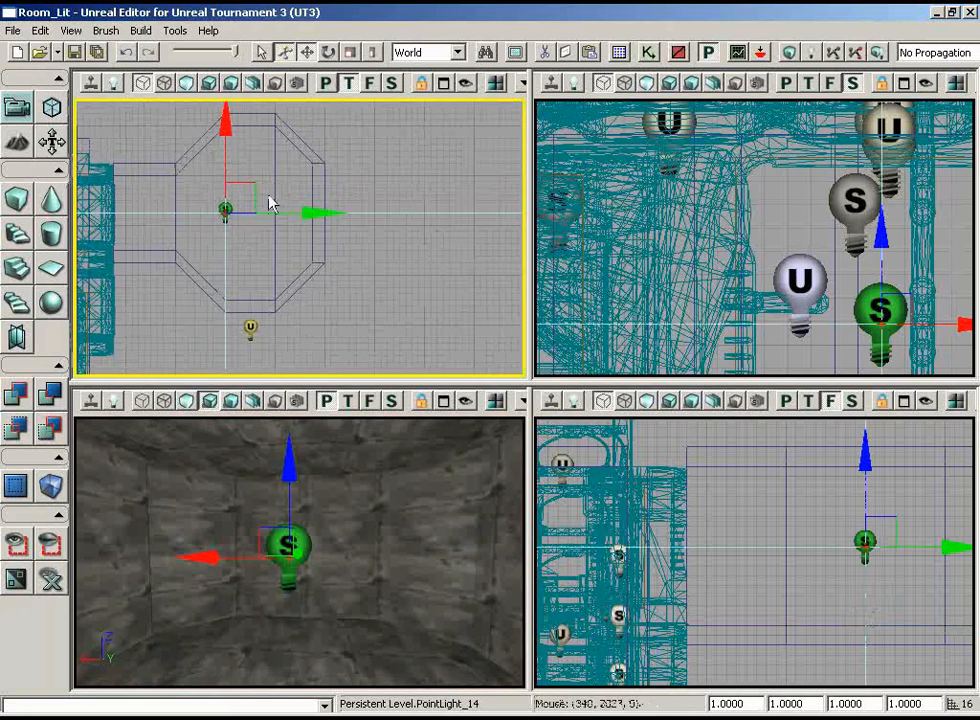
pyautogui.moveTo(258, 185); pyautogui.dragTo(287, 179)
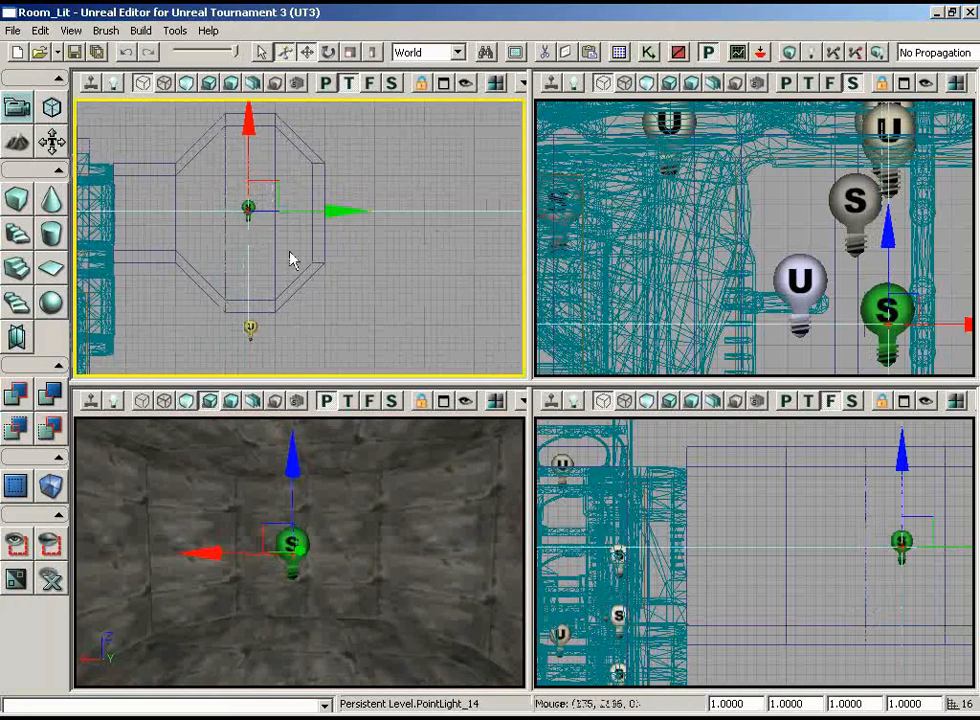
pyautogui.moveTo(291, 258); pyautogui.dragTo(279, 321, button='right')
pyautogui.scroll(3, 275, 315)
pyautogui.click(307, 281)
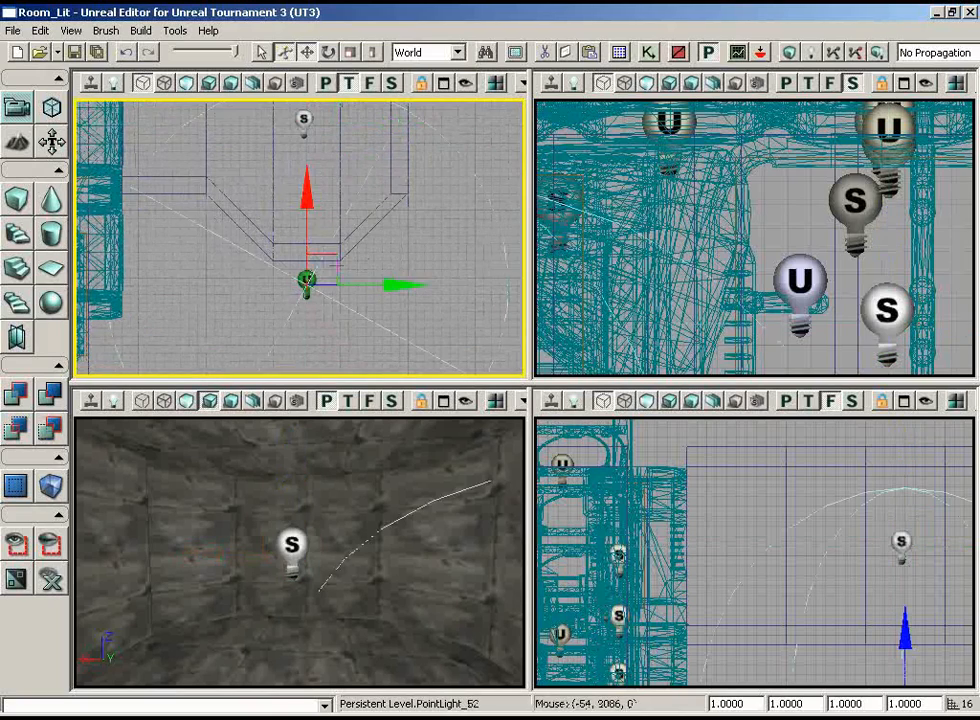
pyautogui.scroll(2, 333, 195)
# Set the new point light's Brightness to 0.5 in its light component properties
pyautogui.click(272, 183)
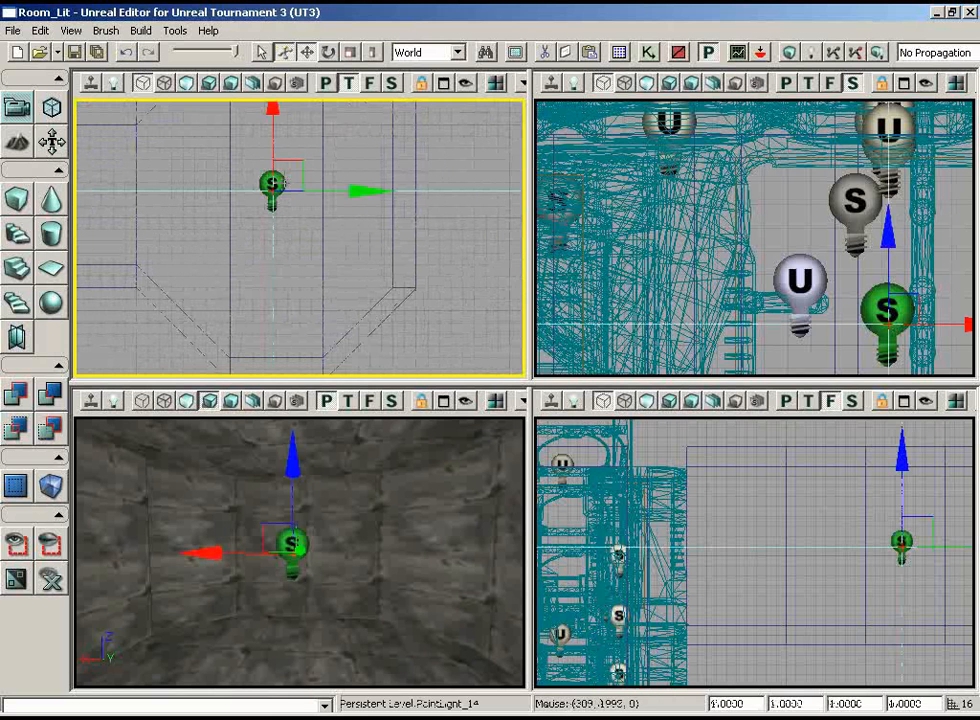
pyautogui.press('F4')
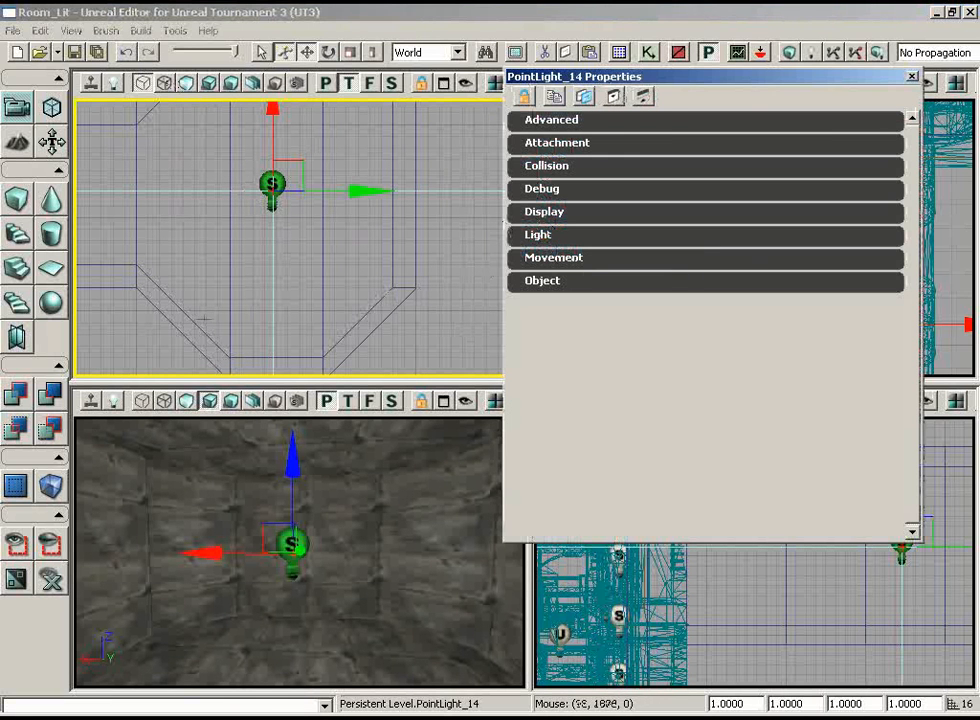
pyautogui.moveTo(236, 443); pyautogui.dragTo(237, 452)
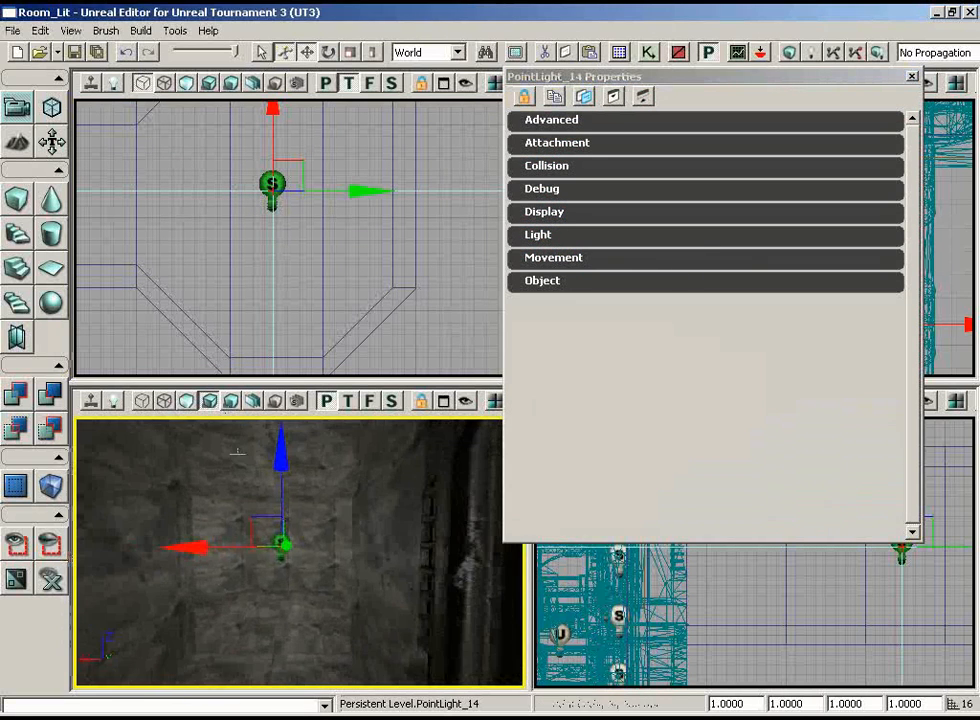
pyautogui.click(609, 238)
pyautogui.click(570, 259)
pyautogui.click(716, 378)
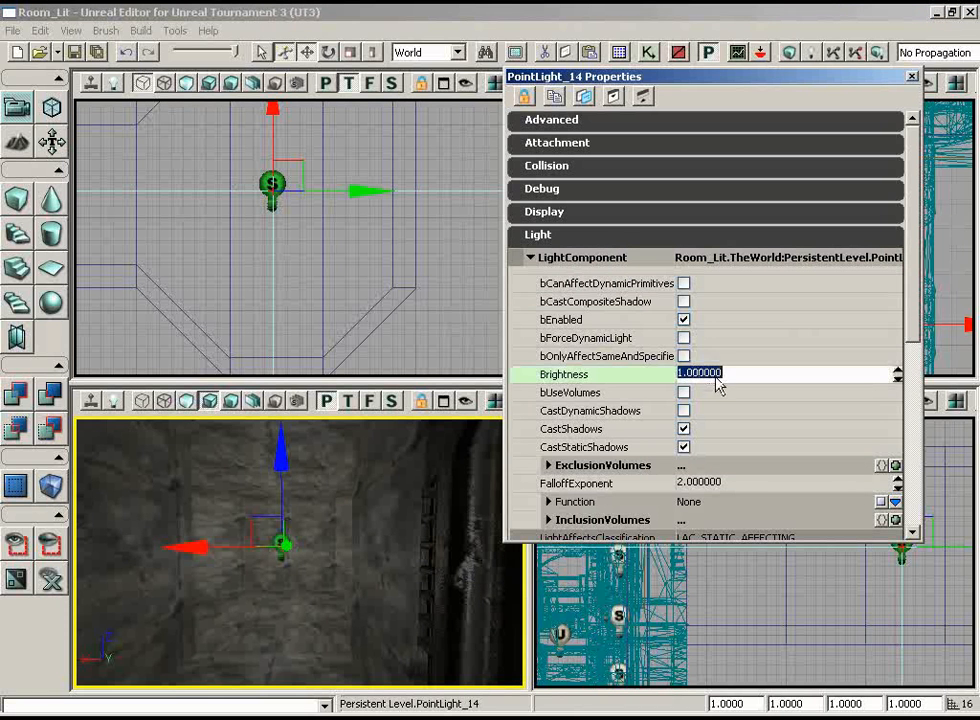
pyautogui.write('0.5')
pyautogui.press('Return')
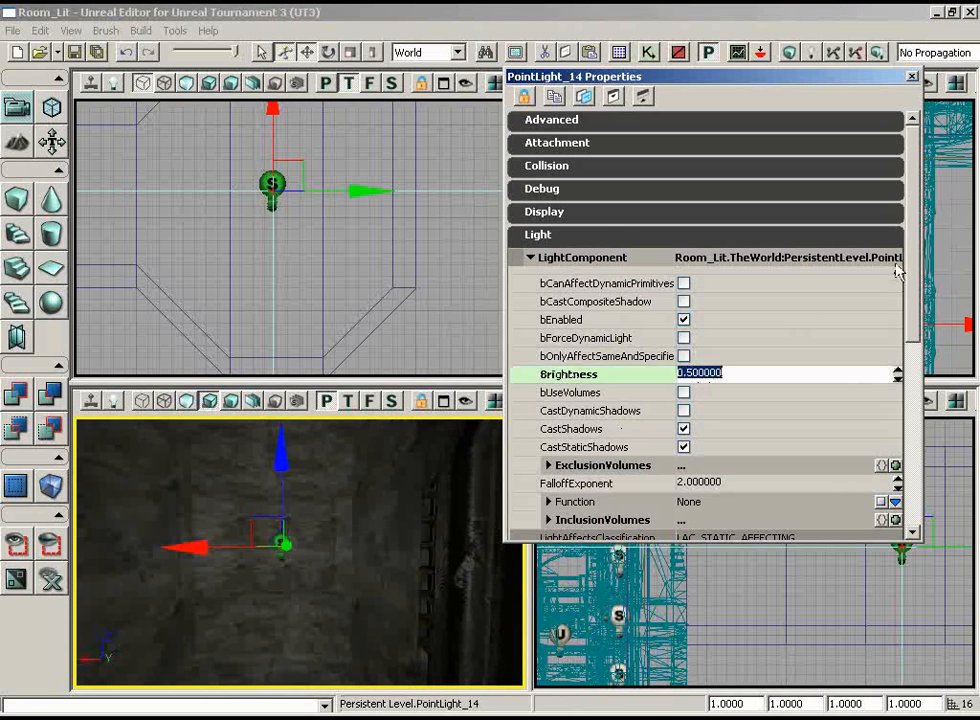
# Set the point light's LightColor to a muted yellowish tan with red 204, green 192 and blue 157
pyautogui.scroll(-4, 912, 330)
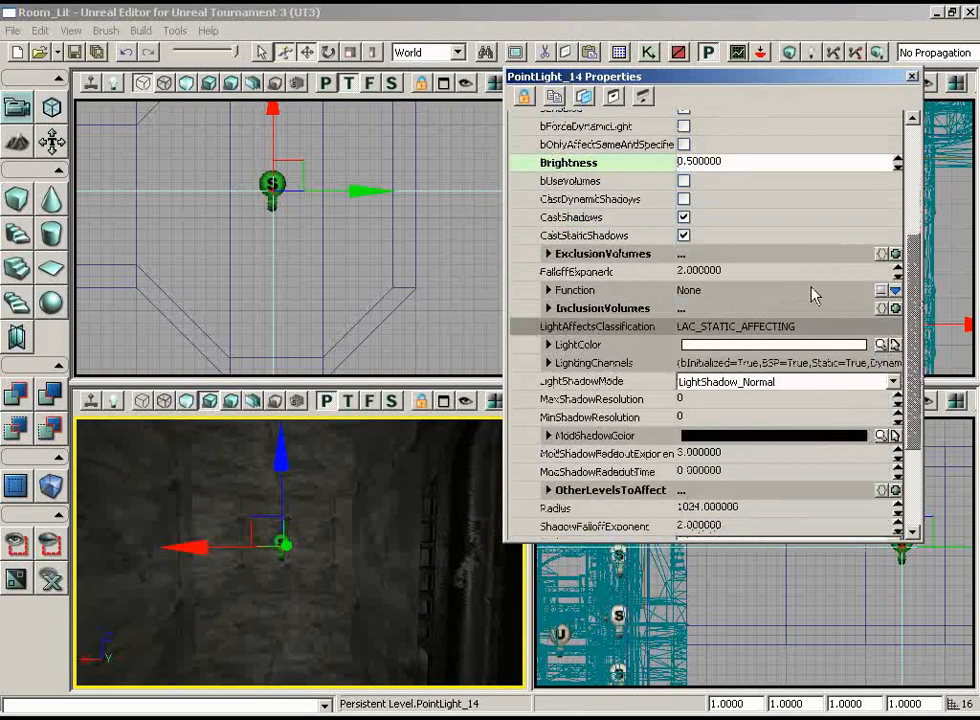
pyautogui.moveTo(914, 258); pyautogui.dragTo(914, 193)
pyautogui.scroll(-1, 845, 307)
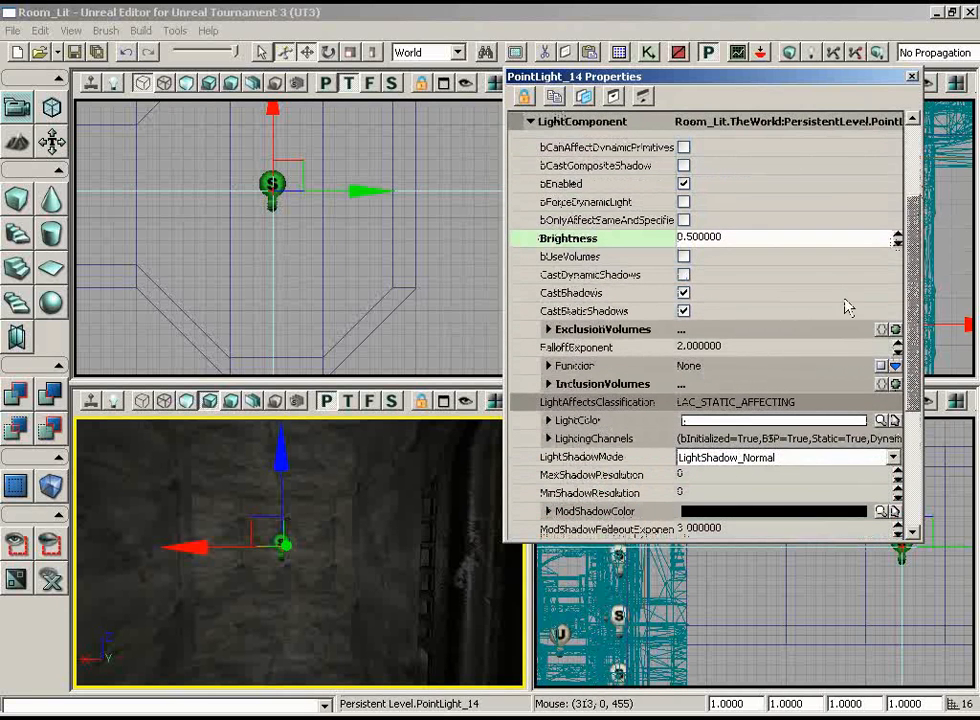
pyautogui.click(889, 421)
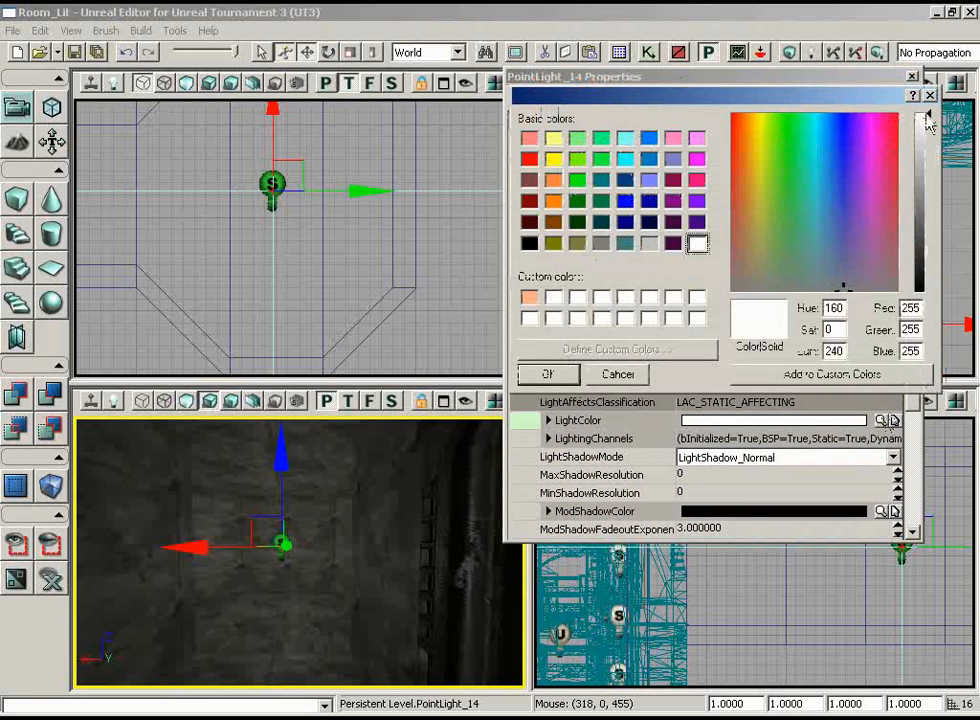
pyautogui.click(757, 262)
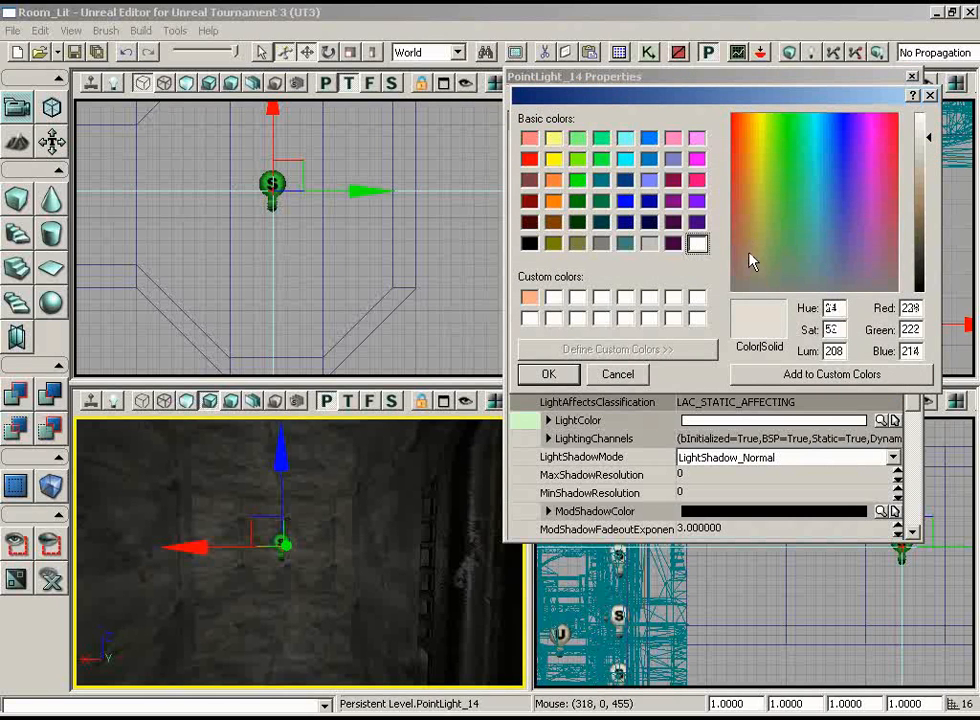
pyautogui.moveTo(752, 262); pyautogui.dragTo(752, 236)
pyautogui.moveTo(932, 130); pyautogui.dragTo(931, 160)
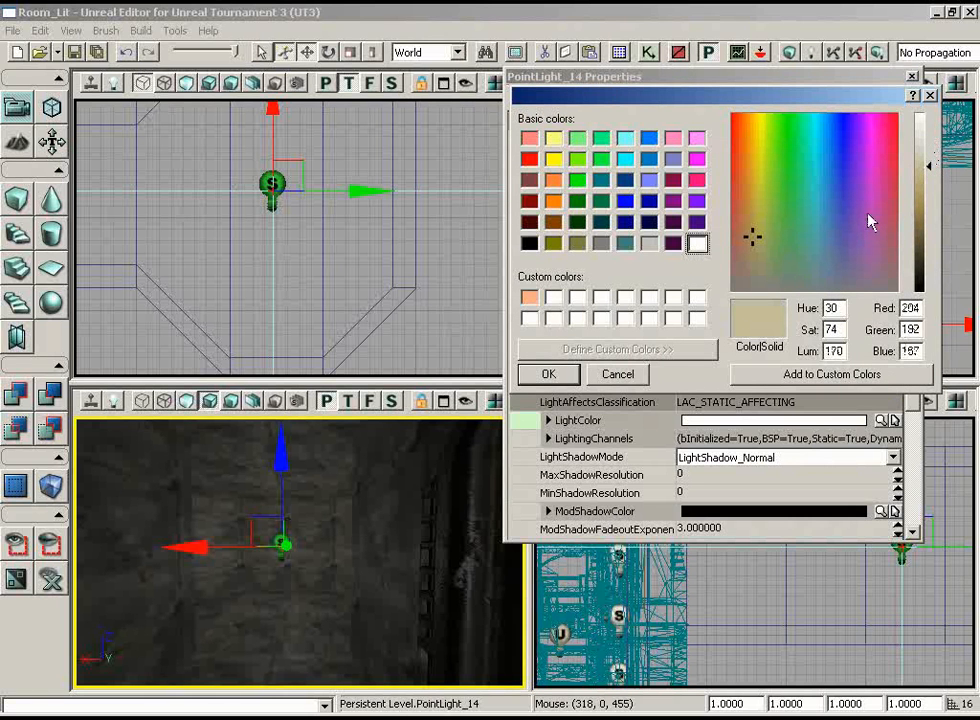
pyautogui.click(565, 377)
# Examine the lighting around the existing room's lights and reopen the new point light's colour picker
pyautogui.moveTo(408, 537); pyautogui.dragTo(289, 595)
pyautogui.moveTo(289, 595); pyautogui.dragTo(333, 627, button='right')
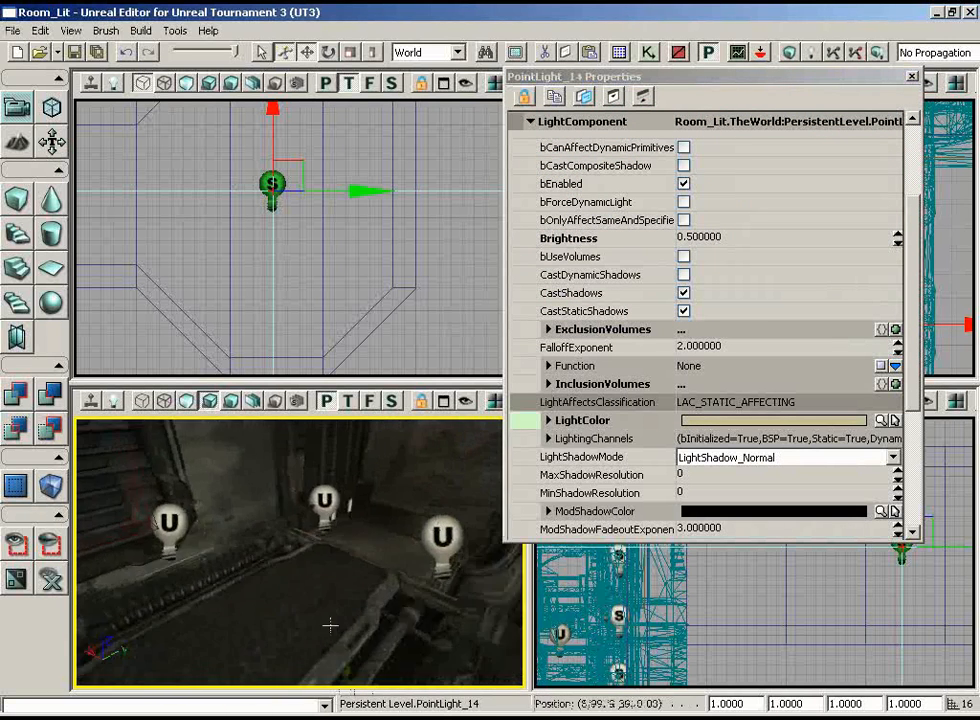
pyautogui.moveTo(333, 627); pyautogui.dragTo(445, 505)
pyautogui.moveTo(448, 578); pyautogui.dragTo(411, 635)
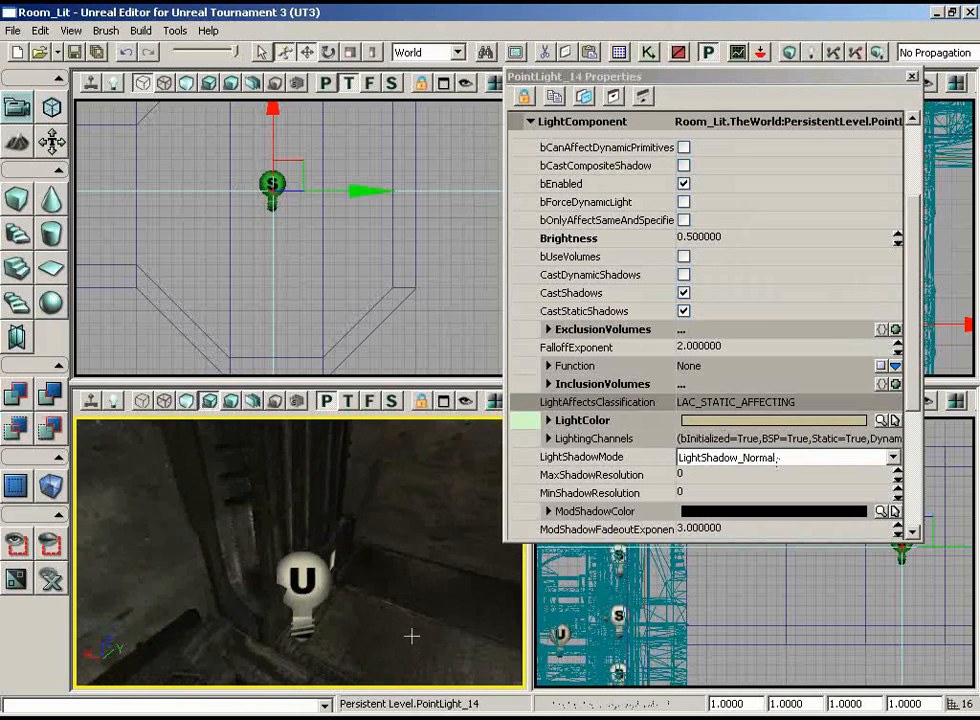
pyautogui.click(880, 421)
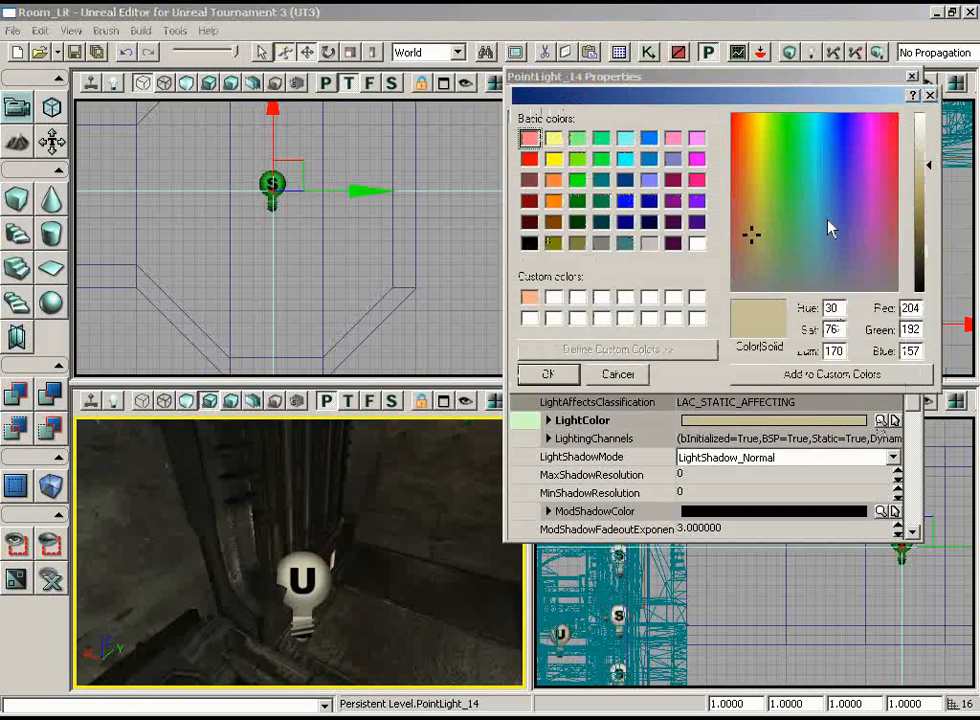
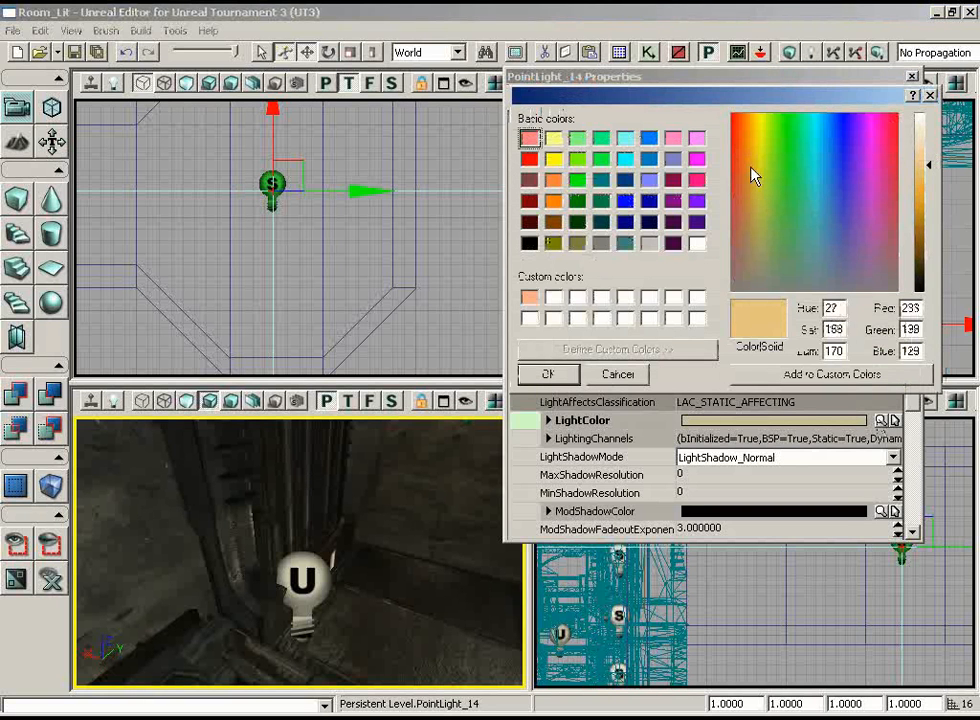
# Set the point light's LightColor to a pale yellow with red 233, green 221 and blue 173, and close its properties
pyautogui.moveTo(753, 175)
pyautogui.mouseDown()
pyautogui.moveTo(754, 162)
pyautogui.moveTo(755, 227)
pyautogui.moveTo(754, 191)
pyautogui.mouseUp()
pyautogui.moveTo(928, 165); pyautogui.dragTo(929, 150)
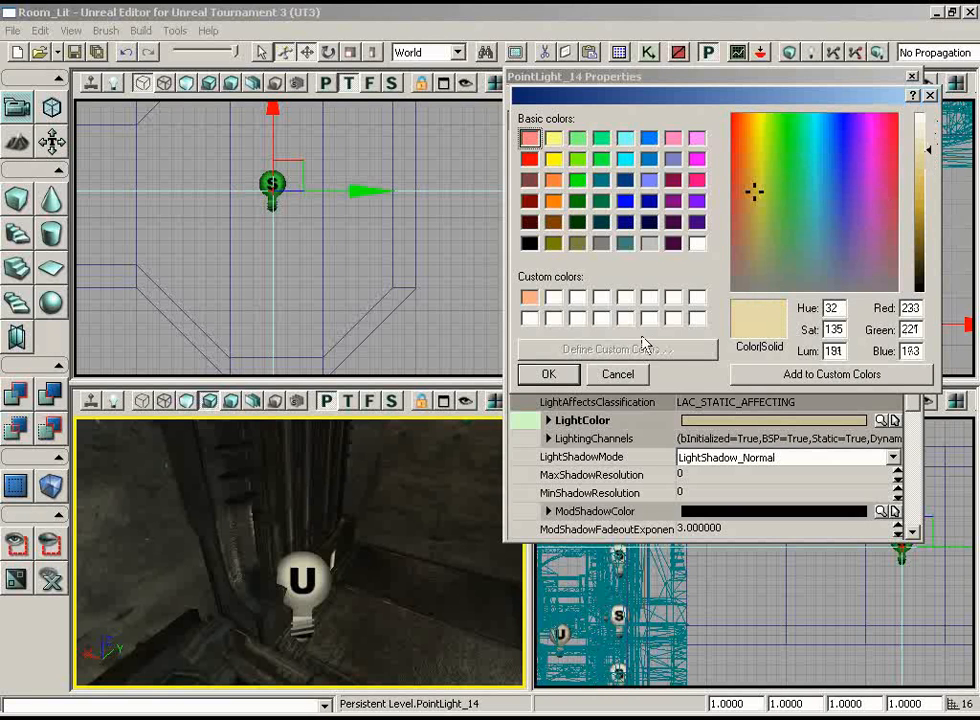
pyautogui.click(562, 376)
pyautogui.moveTo(430, 510); pyautogui.dragTo(475, 490, button='right')
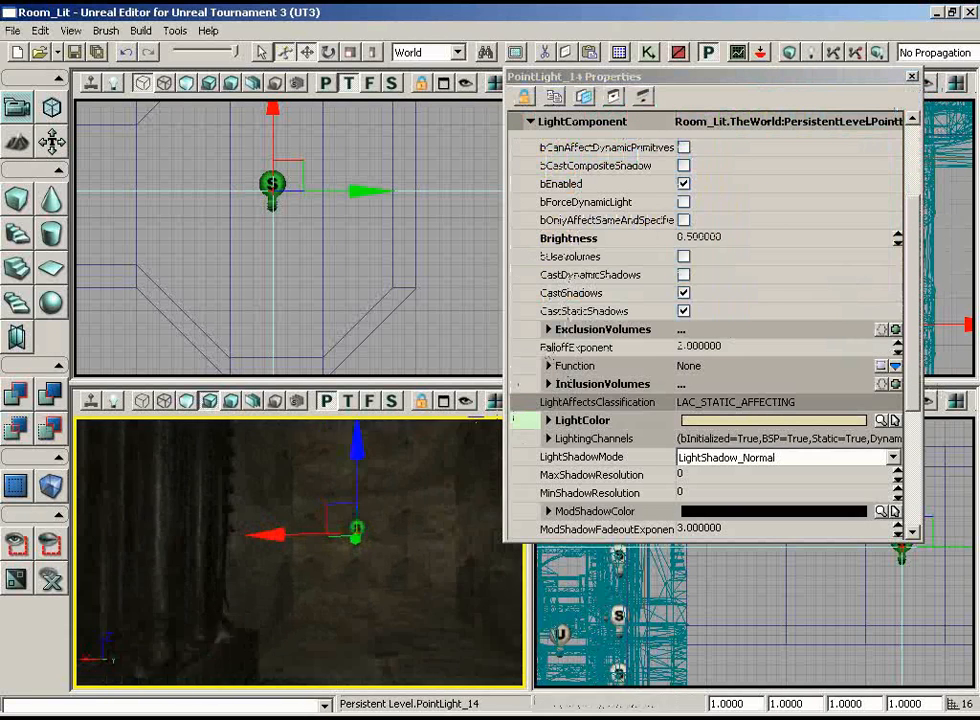
pyautogui.moveTo(476, 417); pyautogui.dragTo(445, 500, button='right')
pyautogui.moveTo(445, 500); pyautogui.dragTo(420, 455)
pyautogui.moveTo(420, 455); pyautogui.dragTo(520, 419, button='right')
pyautogui.moveTo(520, 419); pyautogui.dragTo(443, 509)
pyautogui.click(912, 77)
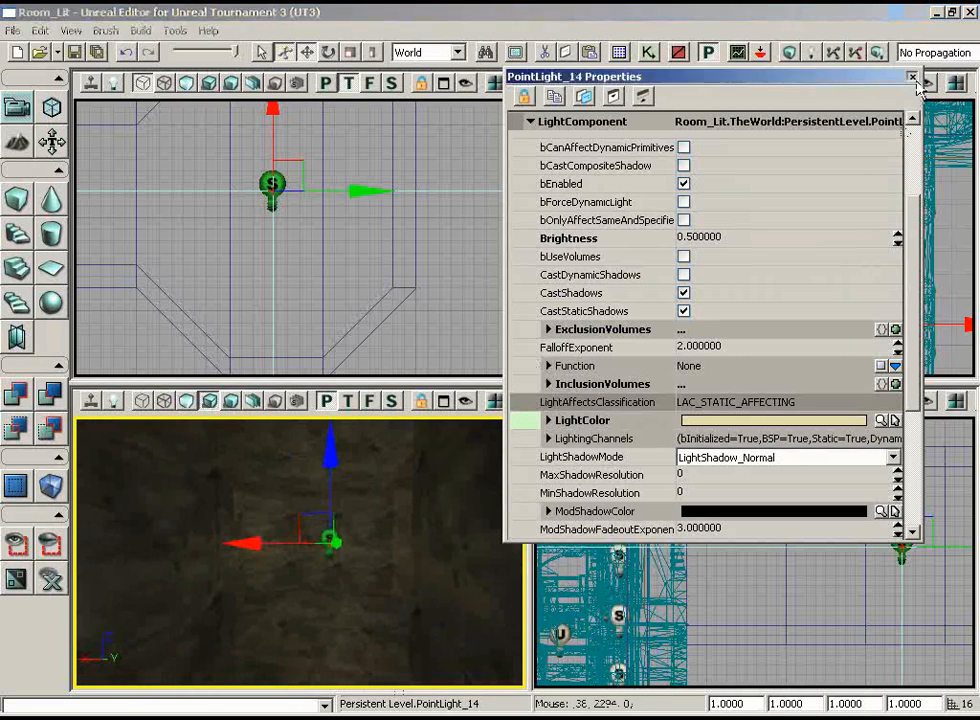
# Duplicate the octagonal room's brushes together with its point light and offset the copy along the existing building's side in the top view
pyautogui.moveTo(448, 271); pyautogui.dragTo(477, 345)
pyautogui.scroll(-2, 477, 345)
pyautogui.moveTo(382, 571); pyautogui.dragTo(379, 386)
pyautogui.moveTo(372, 300); pyautogui.dragTo(276, 189)
pyautogui.scroll(-4, 364, 253)
pyautogui.scroll(3, 174, 167)
pyautogui.scroll(-2, 276, 199)
pyautogui.moveTo(440, 555); pyautogui.dragTo(508, 548, button='right')
pyautogui.moveTo(424, 246); pyautogui.dragTo(424, 278)
pyautogui.scroll(2, 413, 312)
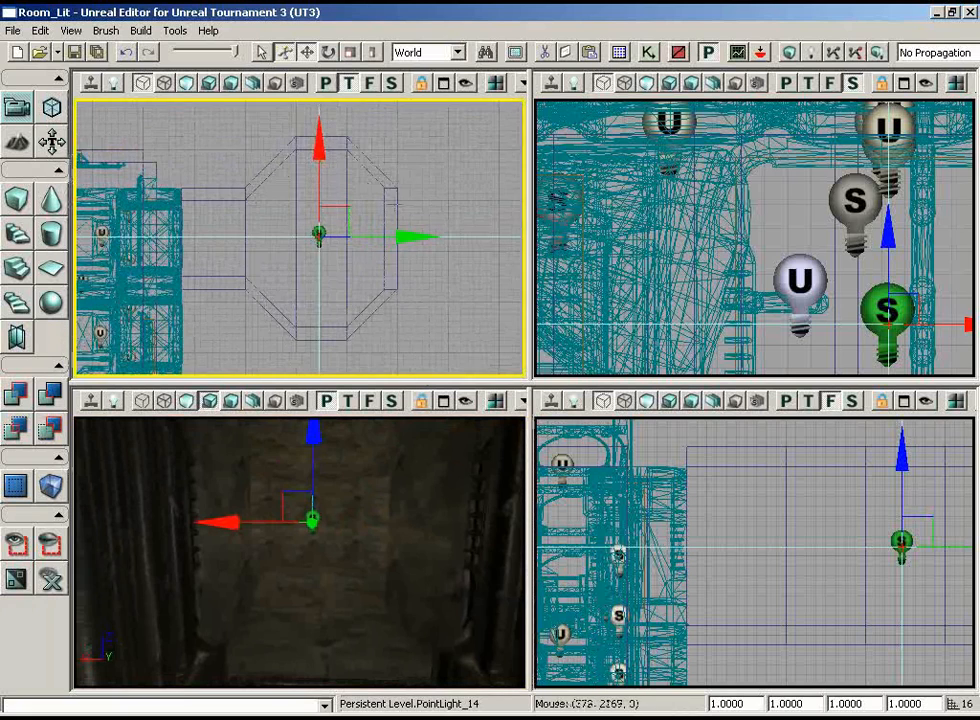
pyautogui.keyDown('ctrl'); pyautogui.keyDown('alt'); pyautogui.moveTo(439, 121); pyautogui.dragTo(219, 343); pyautogui.keyUp('alt'); pyautogui.keyUp('ctrl')
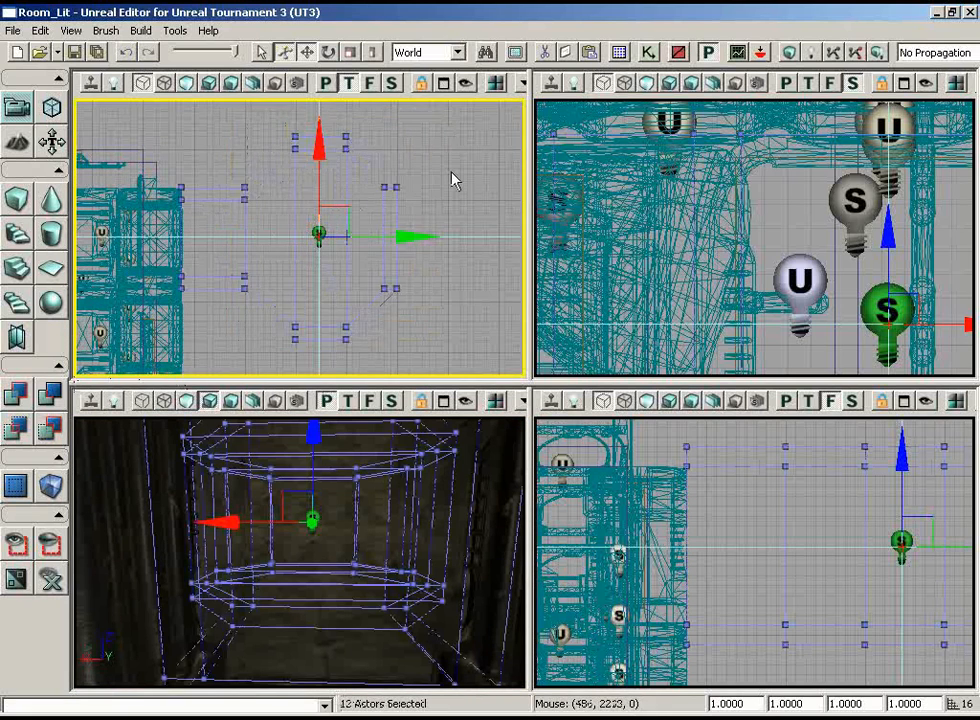
pyautogui.scroll(-4, 455, 258)
pyautogui.moveTo(453, 179); pyautogui.dragTo(455, 247)
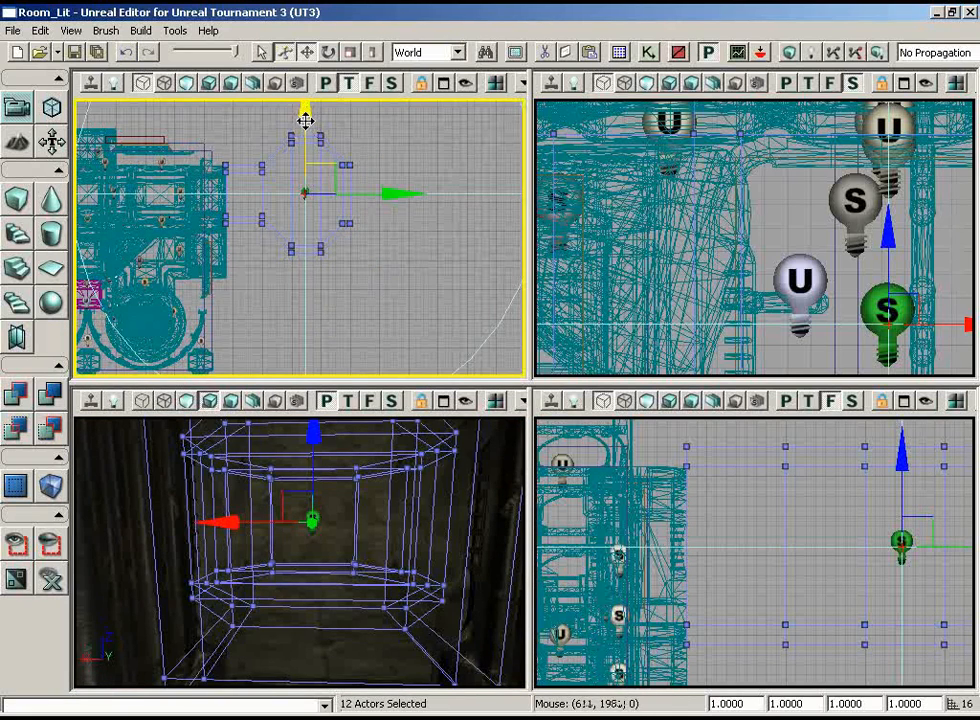
pyautogui.moveTo(301, 178); pyautogui.dragTo(302, 216)
pyautogui.moveTo(302, 206); pyautogui.dragTo(302, 214)
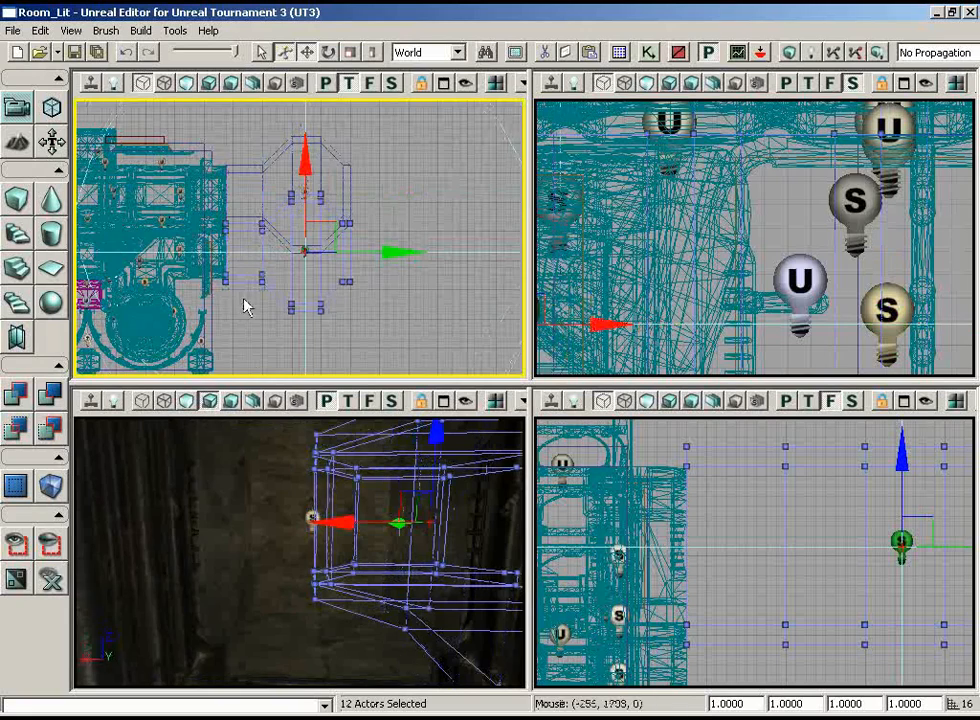
# Fine-tune the duplicate room's position so its corridor lines up with the next bay of the existing building
pyautogui.moveTo(247, 338); pyautogui.dragTo(84, 363, button='right')
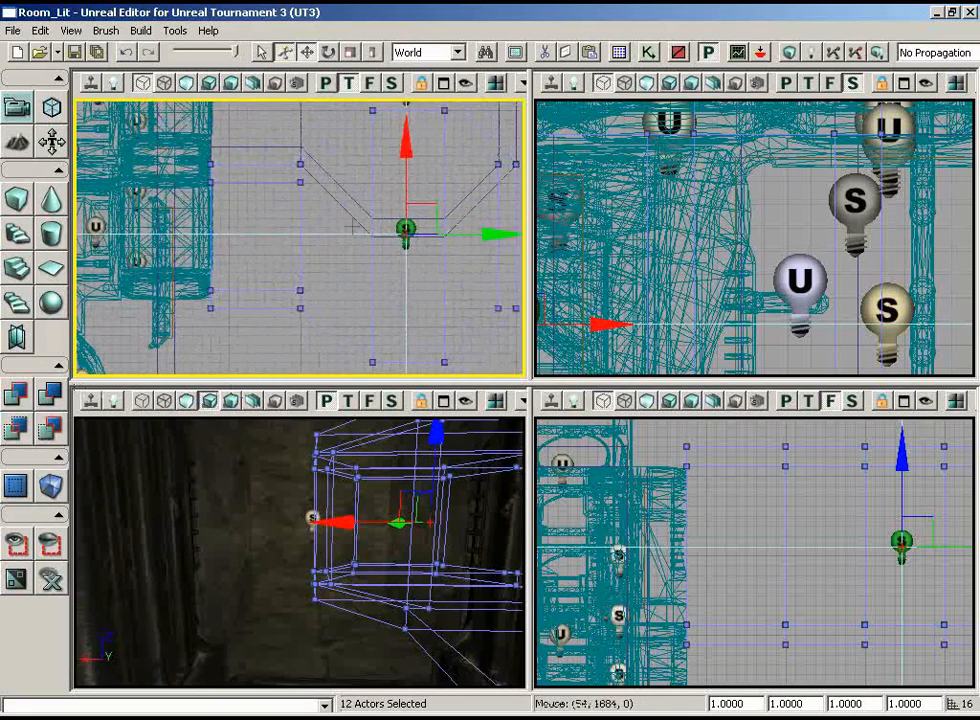
pyautogui.moveTo(406, 169); pyautogui.dragTo(404, 158)
pyautogui.moveTo(271, 251); pyautogui.dragTo(193, 142, button='right')
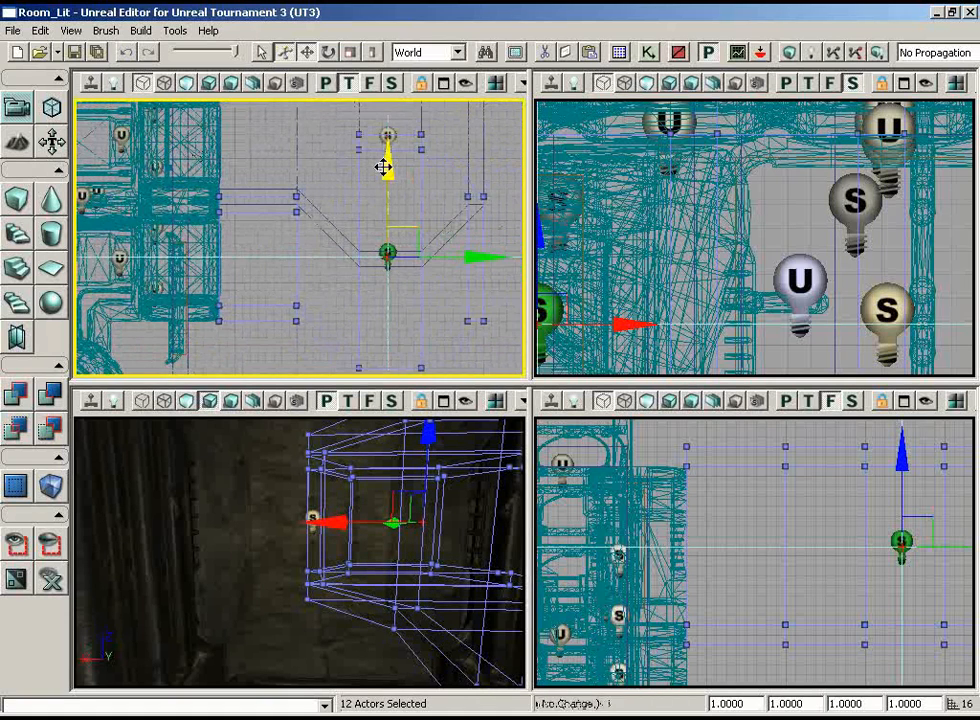
pyautogui.moveTo(383, 167)
pyautogui.mouseDown()
pyautogui.moveTo(385, 158)
pyautogui.moveTo(383, 180)
pyautogui.mouseUp()
# Examine the duplicate room's corridor brushes and the existing building's wall beside them
pyautogui.moveTo(271, 247)
pyautogui.mouseDown(button='right')
pyautogui.moveTo(263, 328)
pyautogui.moveTo(264, 305)
pyautogui.mouseUp(button='right')
pyautogui.click(267, 300)
pyautogui.click(327, 229)
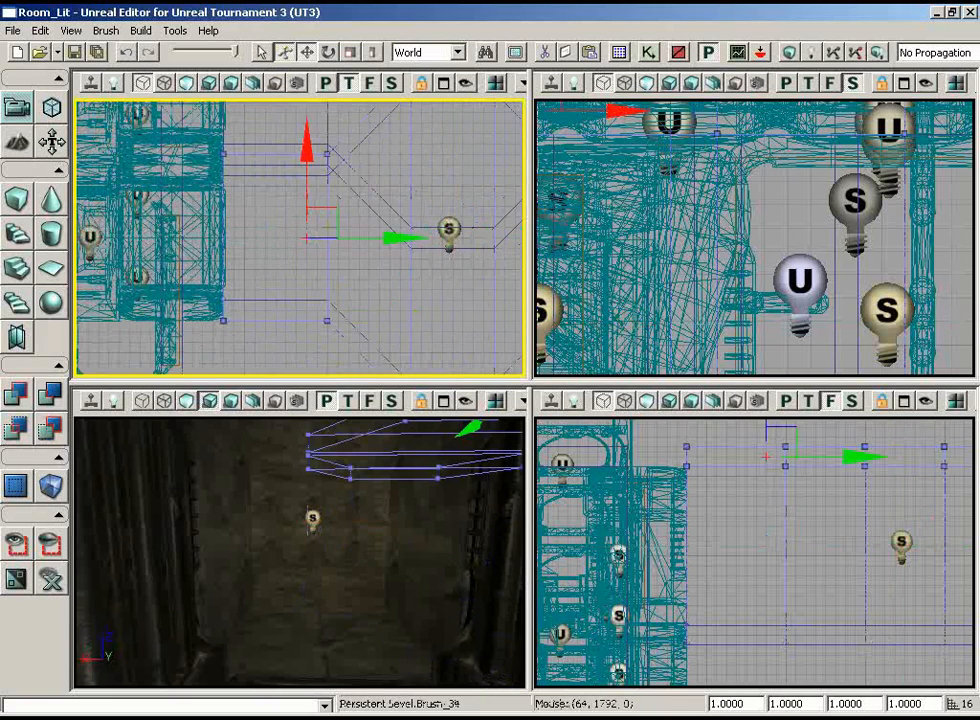
pyautogui.moveTo(280, 238); pyautogui.dragTo(172, 306, button='right')
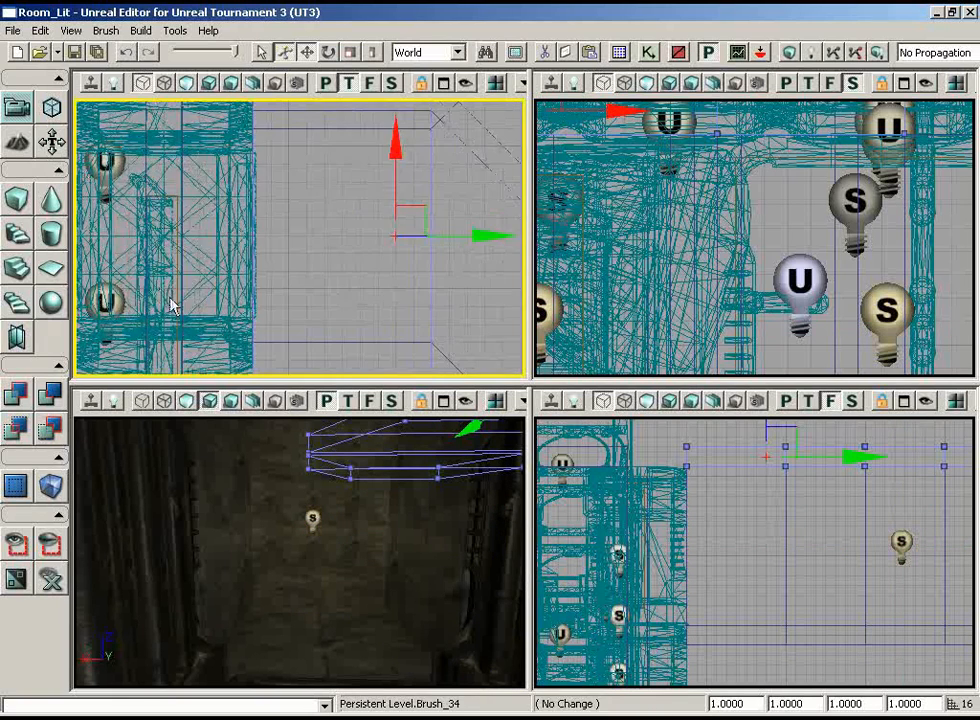
pyautogui.keyDown('ctrl'); pyautogui.click(201, 231); pyautogui.keyUp('ctrl')
pyautogui.moveTo(385, 228); pyautogui.dragTo(347, 153, button='right')
pyautogui.click(410, 212)
pyautogui.moveTo(345, 500); pyautogui.dragTo(410, 455)
pyautogui.moveTo(409, 262); pyautogui.dragTo(472, 224, button='right')
pyautogui.scroll(-3, 410, 232)
pyautogui.moveTo(410, 500); pyautogui.dragTo(484, 466)
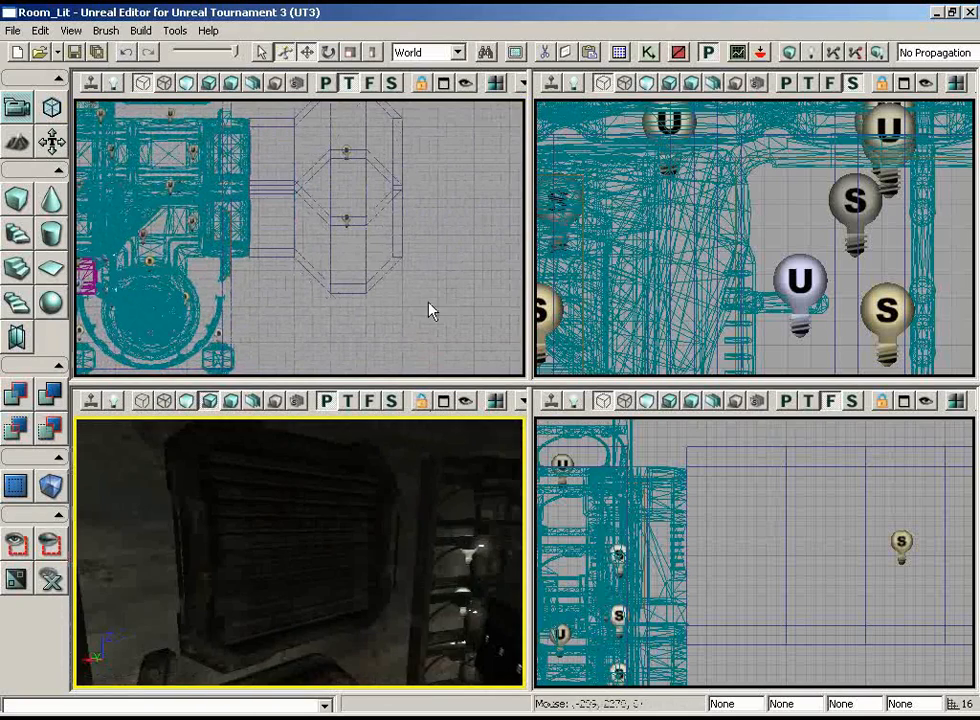
# Select the duplicate octagonal room's wall and floor brushes together with its point light, leaving the original room's brushes out
pyautogui.keyDown('ctrl'); pyautogui.keyDown('alt'); pyautogui.moveTo(438, 229); pyautogui.dragTo(402, 260); pyautogui.keyUp('alt'); pyautogui.keyUp('ctrl')
pyautogui.keyDown('ctrl'); pyautogui.keyDown('alt'); pyautogui.moveTo(150, 327); pyautogui.dragTo(280, 290); pyautogui.keyUp('alt'); pyautogui.keyUp('ctrl')
pyautogui.moveTo(459, 191)
pyautogui.mouseDown(button='right')
pyautogui.moveTo(479, 166)
pyautogui.moveTo(464, 203)
pyautogui.moveTo(458, 135)
pyautogui.mouseUp(button='right')
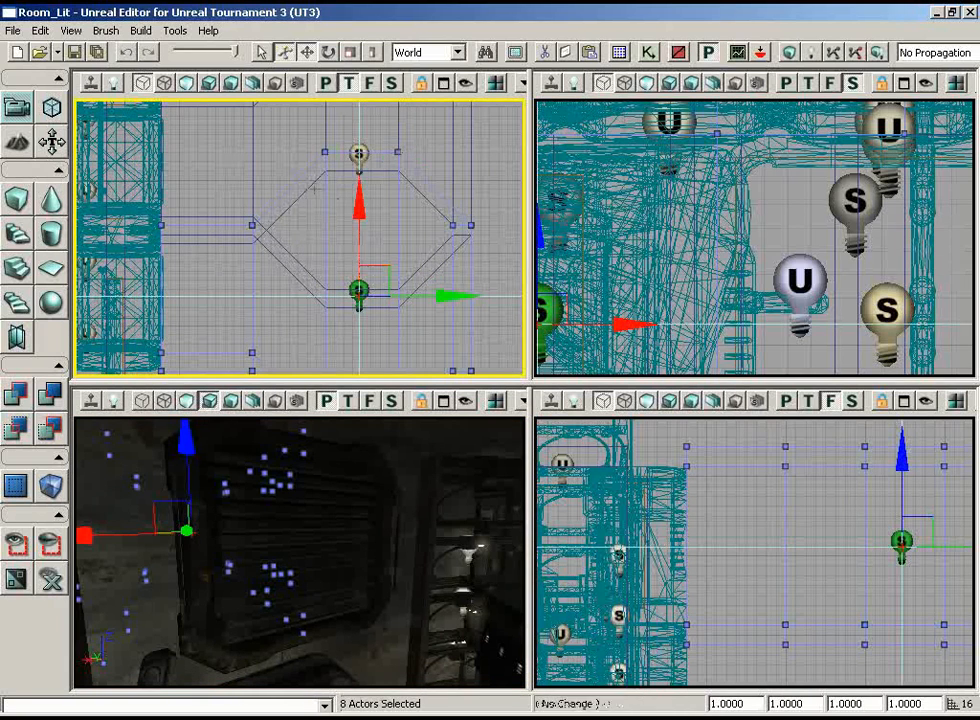
pyautogui.keyDown('ctrl'); pyautogui.click(316, 188); pyautogui.keyUp('ctrl')
pyautogui.keyDown('ctrl'); pyautogui.click(418, 189); pyautogui.keyUp('ctrl')
pyautogui.keyDown('ctrl'); pyautogui.click(345, 171); pyautogui.keyUp('ctrl')
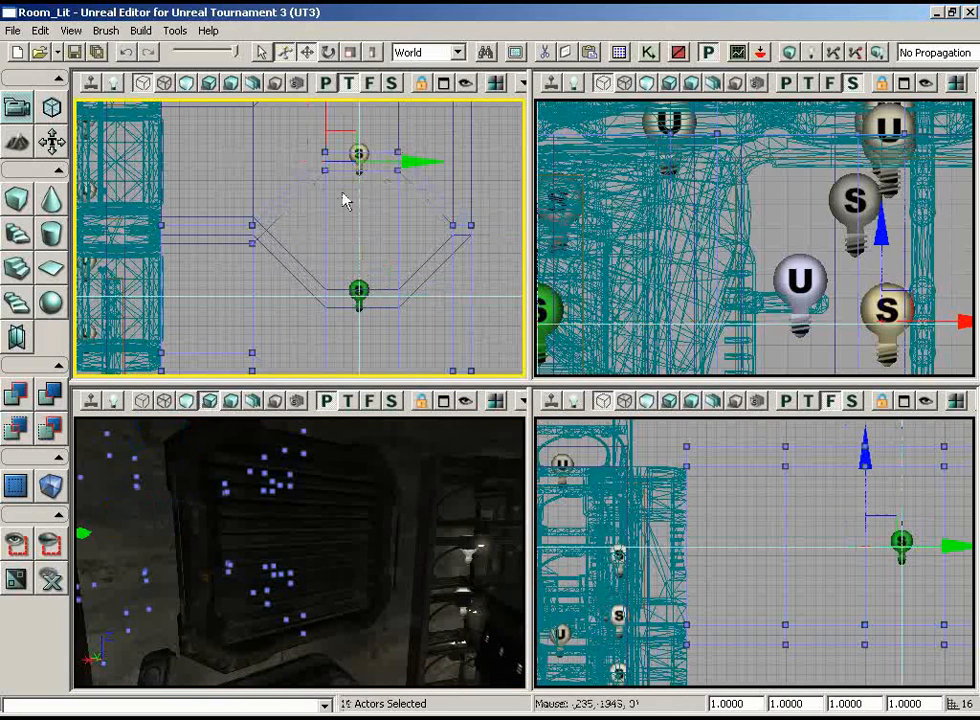
pyautogui.keyDown('ctrl'); pyautogui.click(206, 238); pyautogui.keyUp('ctrl')
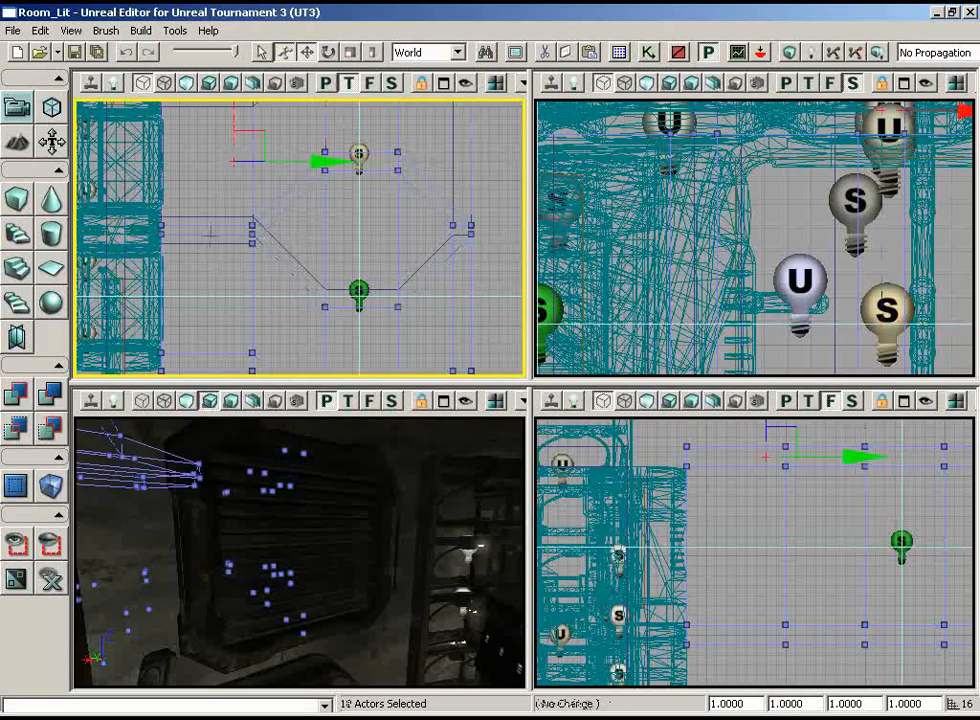
pyautogui.keyDown('ctrl'); pyautogui.click(213, 254); pyautogui.keyUp('ctrl')
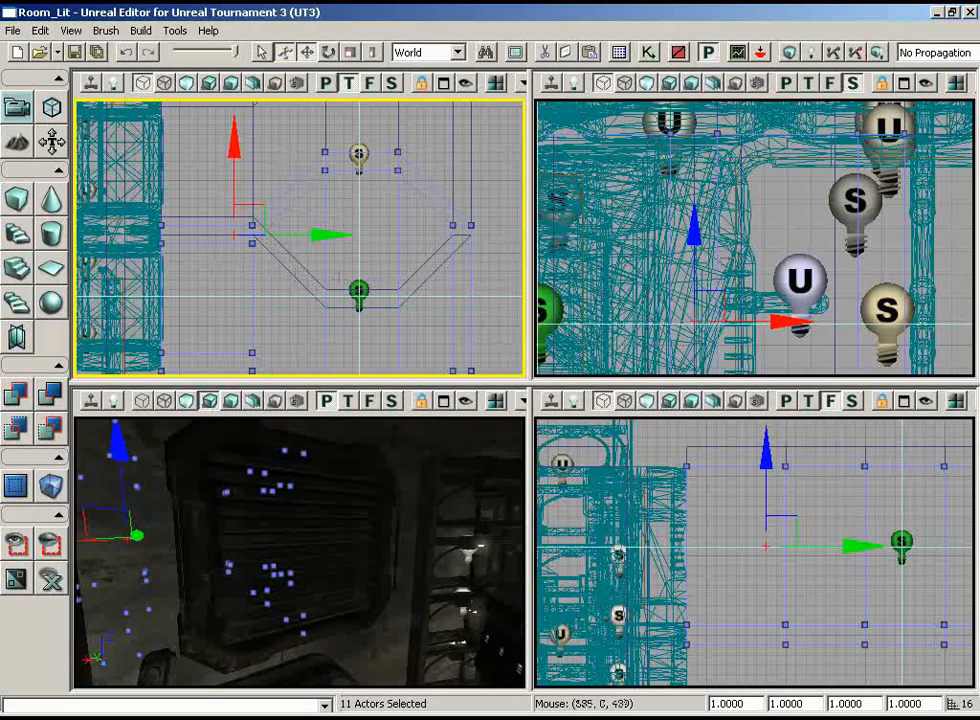
# Add the duplicate room's ceiling brush to the selection using a wireframe perspective view, and switch that view to unlit shading
pyautogui.moveTo(429, 513)
pyautogui.mouseDown()
pyautogui.moveTo(400, 556)
pyautogui.moveTo(328, 549)
pyautogui.mouseUp()
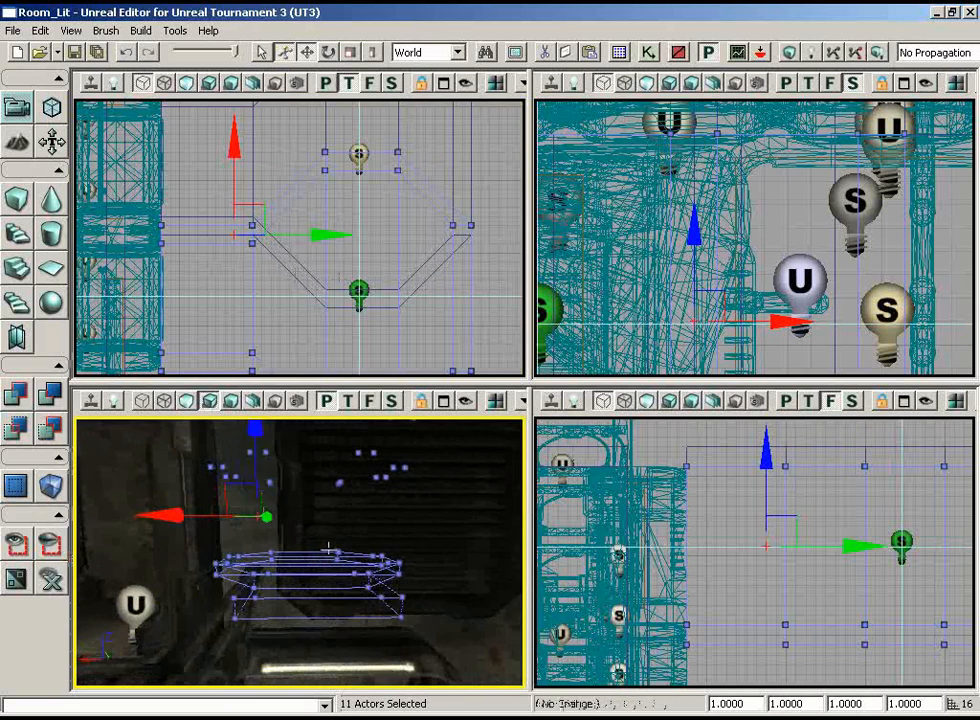
pyautogui.moveTo(439, 245)
pyautogui.mouseDown()
pyautogui.moveTo(396, 374)
pyautogui.moveTo(433, 418)
pyautogui.mouseUp()
pyautogui.scroll(-6, 455, 322)
pyautogui.moveTo(437, 474)
pyautogui.mouseDown()
pyautogui.moveTo(409, 418)
pyautogui.moveTo(398, 417)
pyautogui.moveTo(477, 417)
pyautogui.moveTo(436, 484)
pyautogui.mouseUp()
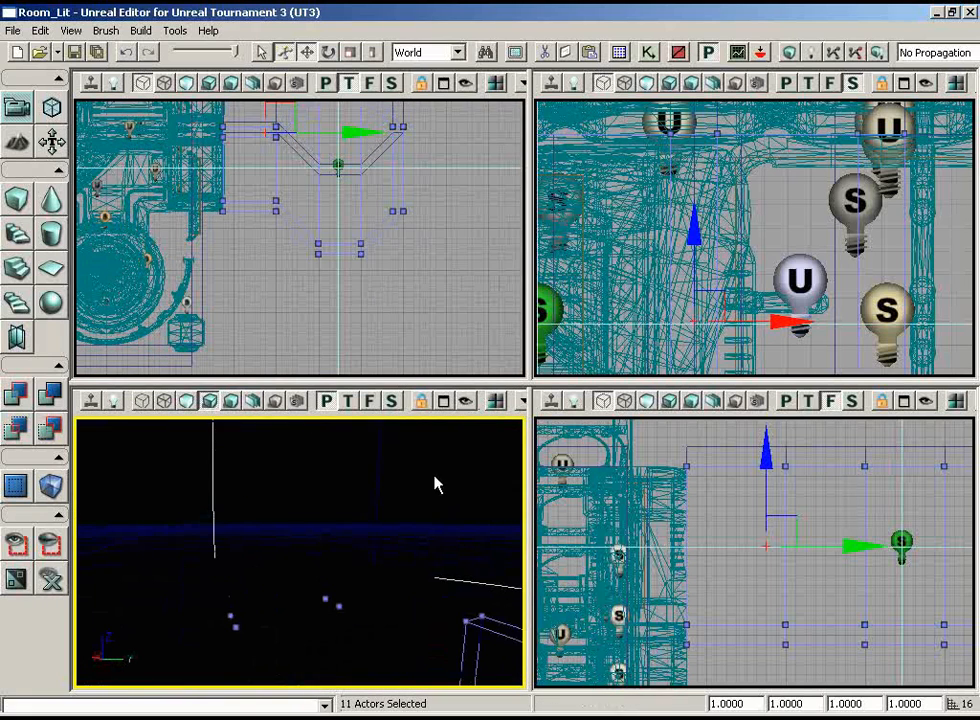
pyautogui.moveTo(397, 298); pyautogui.dragTo(375, 213)
pyautogui.moveTo(286, 149)
pyautogui.mouseDown()
pyautogui.moveTo(276, 169)
pyautogui.moveTo(276, 139)
pyautogui.mouseUp()
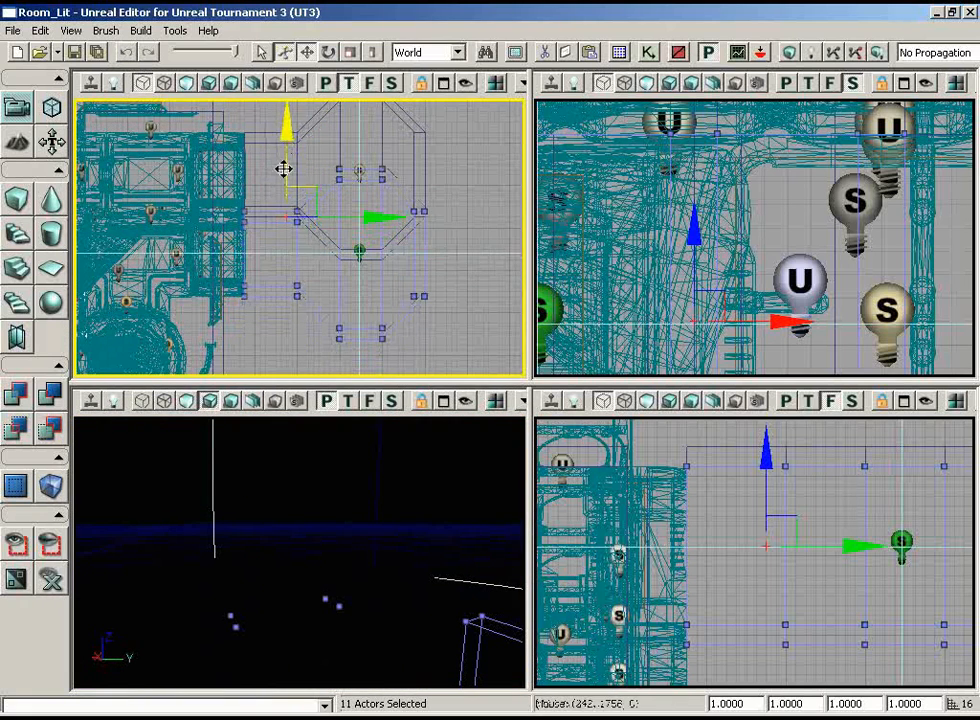
pyautogui.moveTo(333, 517)
pyautogui.mouseDown()
pyautogui.moveTo(394, 691)
pyautogui.moveTo(454, 689)
pyautogui.moveTo(374, 691)
pyautogui.moveTo(125, 536)
pyautogui.moveTo(330, 451)
pyautogui.moveTo(338, 422)
pyautogui.mouseUp()
pyautogui.moveTo(430, 516); pyautogui.dragTo(328, 476)
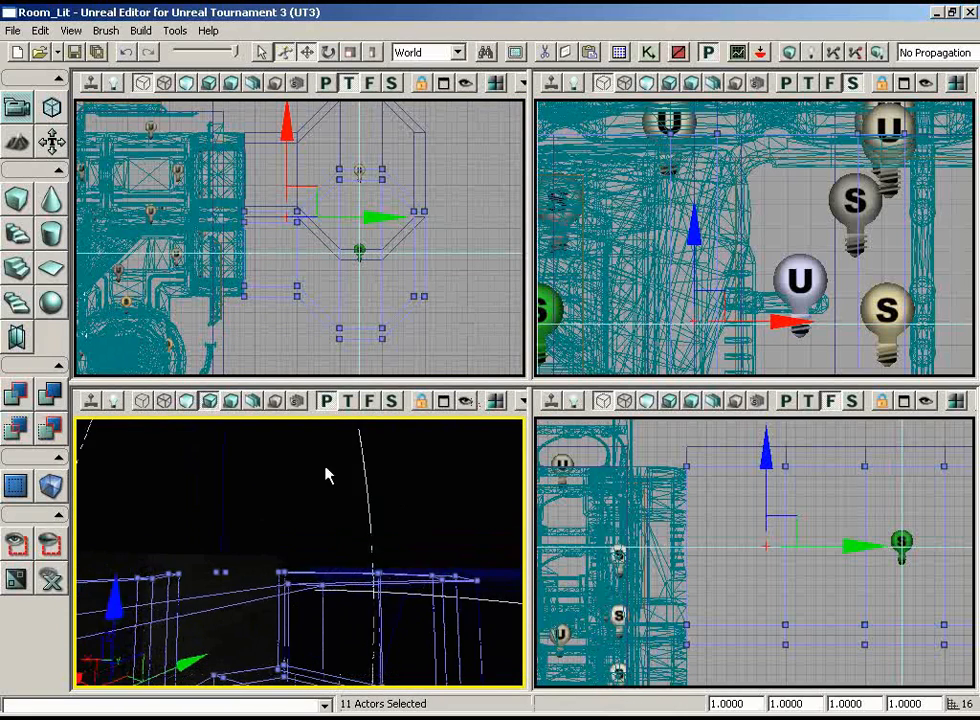
pyautogui.click(143, 401)
pyautogui.keyDown('ctrl'); pyautogui.click(477, 558); pyautogui.keyUp('ctrl')
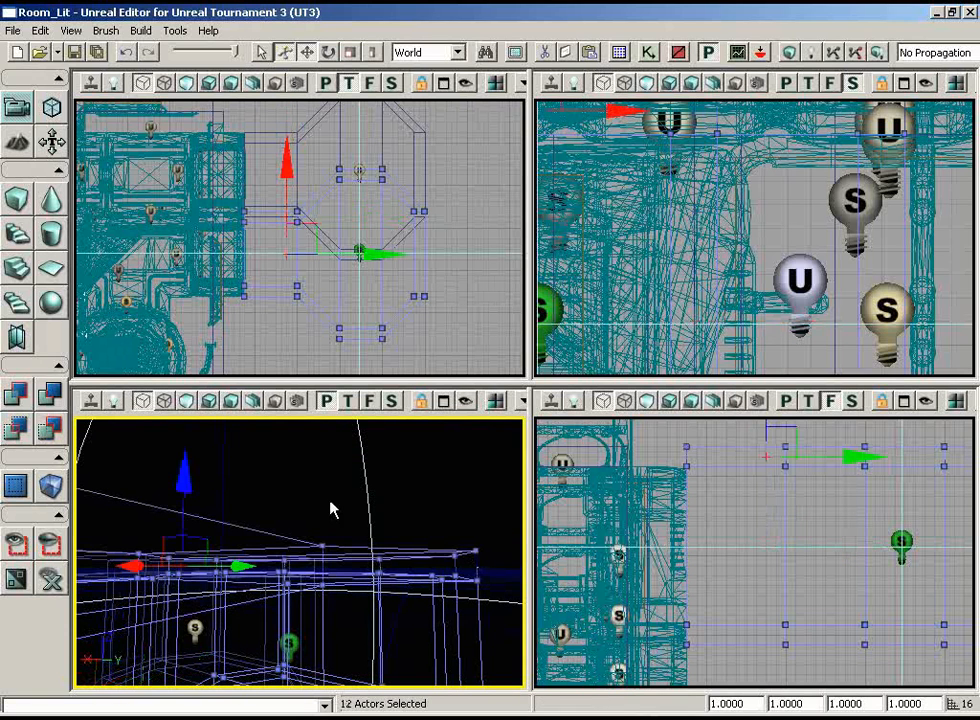
pyautogui.click(187, 401)
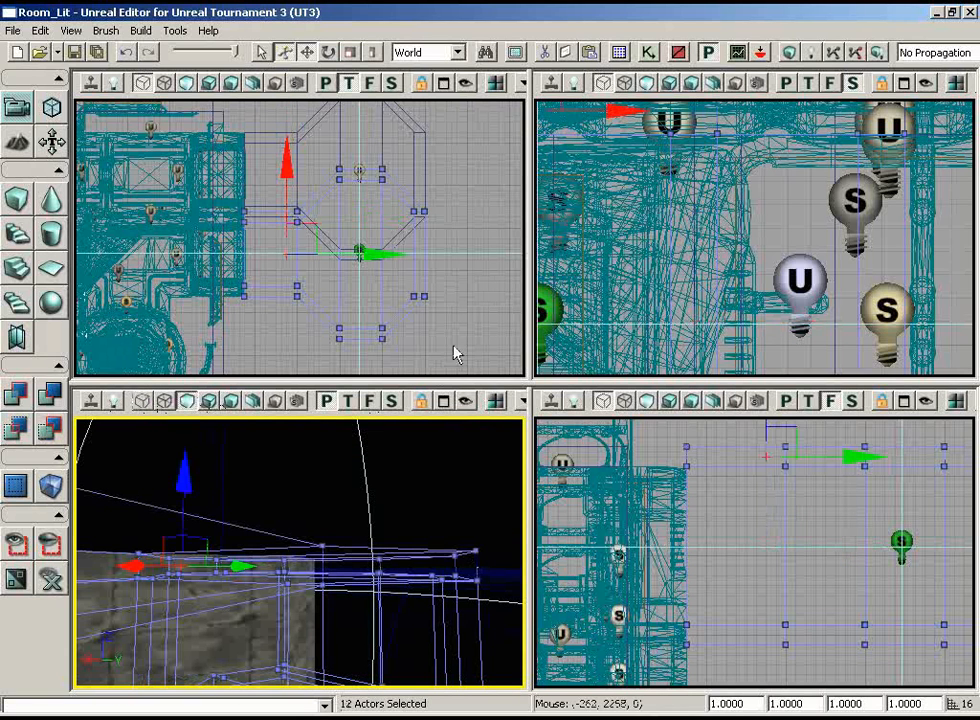
# Lower the selected duplicate room and its point light so that it sits beneath the original room
pyautogui.scroll(-5, 808, 491)
pyautogui.moveTo(808, 491); pyautogui.dragTo(789, 450, button='right')
pyautogui.scroll(2, 806, 480)
pyautogui.moveTo(755, 436)
pyautogui.mouseDown()
pyautogui.moveTo(744, 451)
pyautogui.moveTo(737, 538)
pyautogui.mouseUp()
pyautogui.moveTo(740, 648); pyautogui.dragTo(727, 549, button='right')
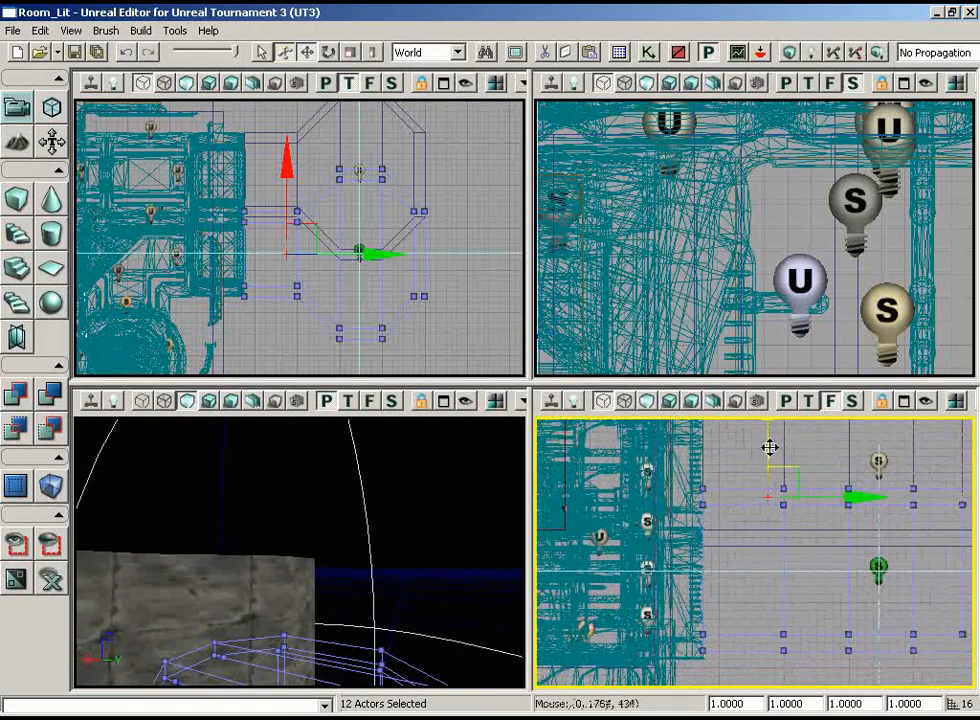
pyautogui.moveTo(770, 448)
pyautogui.mouseDown()
pyautogui.moveTo(770, 464)
pyautogui.moveTo(771, 448)
pyautogui.mouseUp()
# Select the subtractive doorway brush in a wireframe perspective view and align it with the lower room's corridor in the top view
pyautogui.moveTo(395, 612)
pyautogui.mouseDown()
pyautogui.moveTo(512, 656)
pyautogui.moveTo(431, 698)
pyautogui.moveTo(310, 686)
pyautogui.mouseUp()
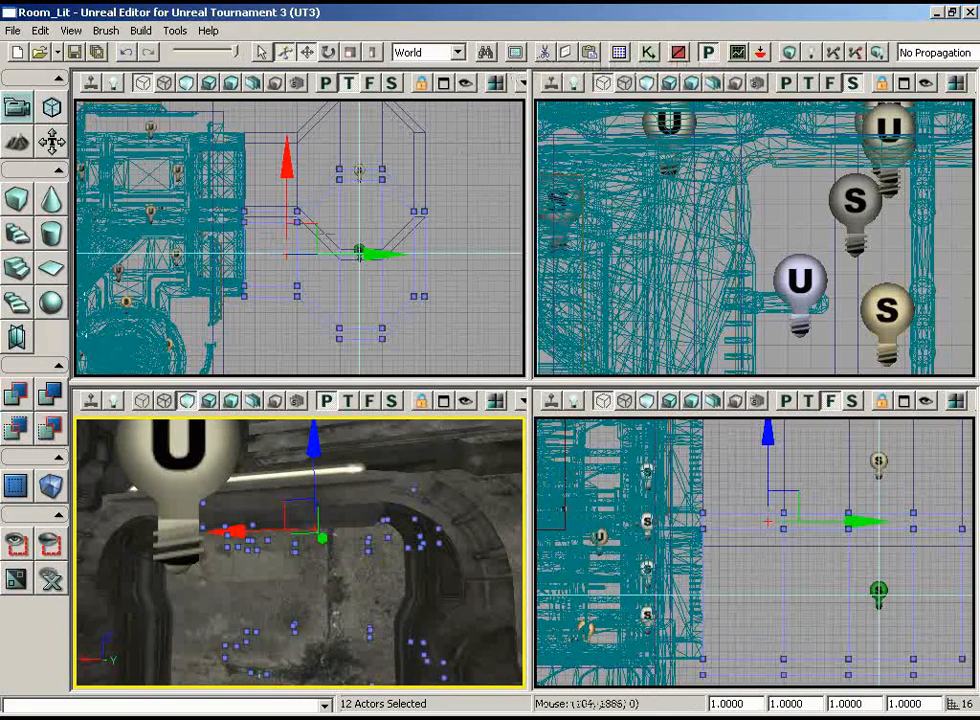
pyautogui.moveTo(260, 173); pyautogui.dragTo(82, 159)
pyautogui.click(357, 565)
pyautogui.moveTo(357, 565); pyautogui.dragTo(215, 580)
pyautogui.click(145, 401)
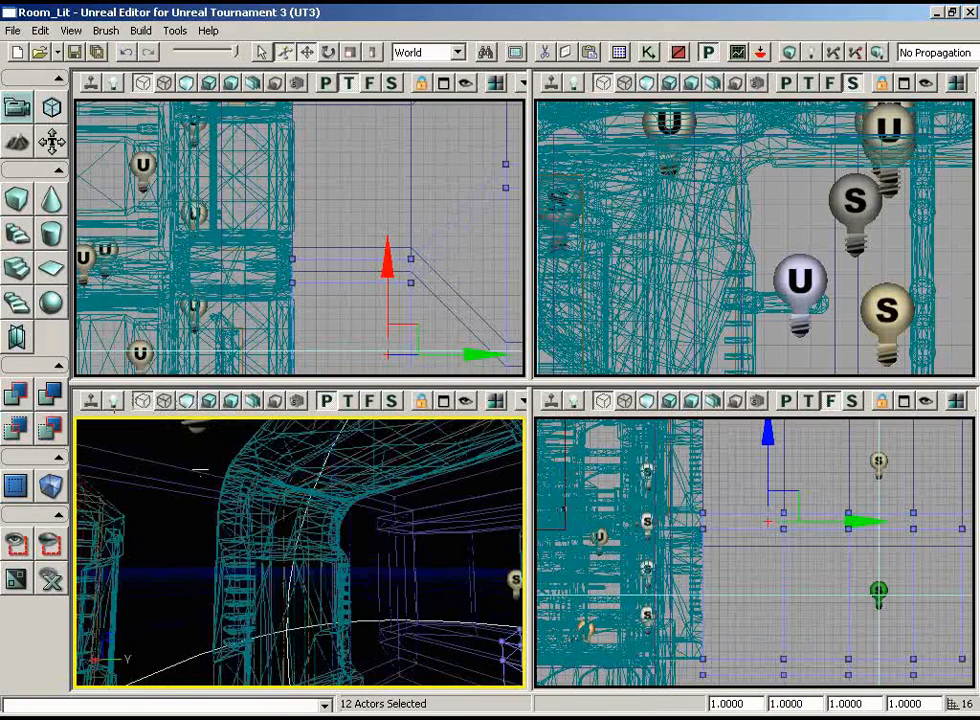
pyautogui.click(281, 528)
pyautogui.moveTo(285, 195)
pyautogui.mouseDown()
pyautogui.moveTo(260, 290)
pyautogui.moveTo(268, 240)
pyautogui.moveTo(271, 250)
pyautogui.mouseUp()
pyautogui.moveTo(278, 123); pyautogui.dragTo(279, 287)
# Move the subtractive doorway brush 64 units down to the lower room's corridor opening
pyautogui.moveTo(385, 330); pyautogui.dragTo(374, 240)
pyautogui.scroll(-3, 789, 492)
pyautogui.moveTo(727, 447)
pyautogui.mouseDown()
pyautogui.moveTo(771, 481)
pyautogui.moveTo(738, 507)
pyautogui.mouseUp()
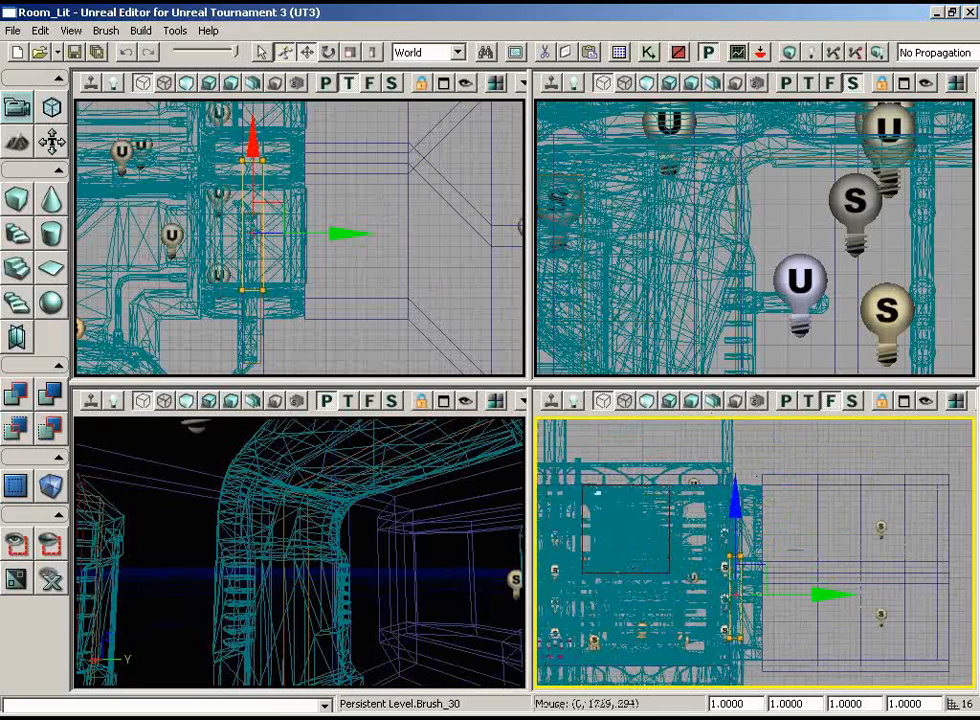
pyautogui.moveTo(780, 621); pyautogui.dragTo(783, 680)
pyautogui.scroll(3, 754, 611)
pyautogui.moveTo(754, 611); pyautogui.dragTo(747, 578)
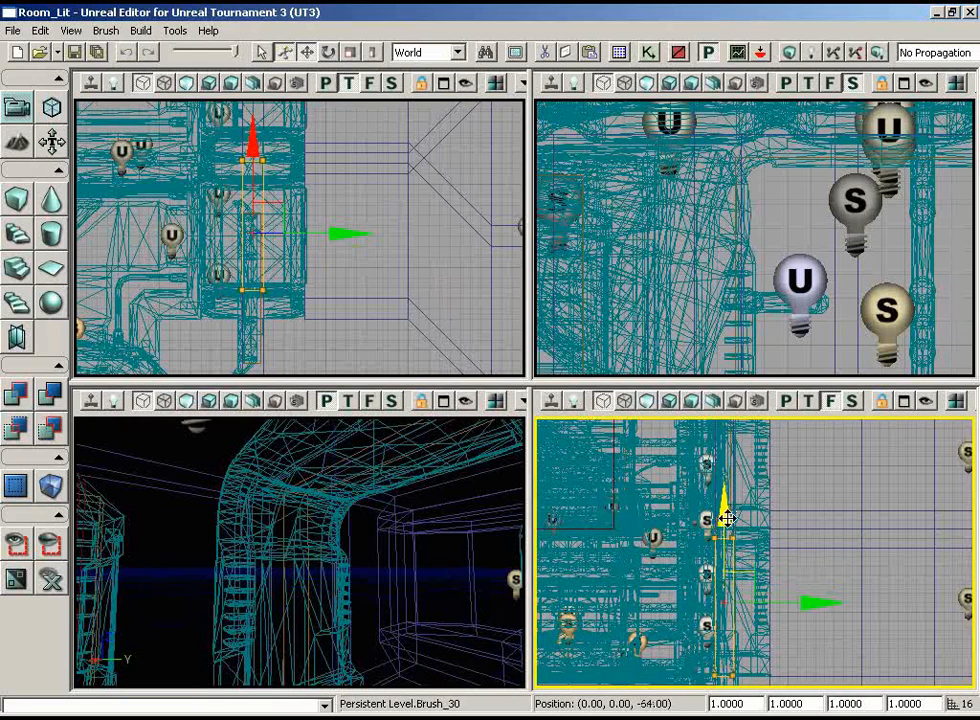
# Switch the perspective view to unlit shading and rebuild the map with the new doorway and lower room
pyautogui.moveTo(480, 625)
pyautogui.mouseDown()
pyautogui.moveTo(454, 615)
pyautogui.moveTo(508, 645)
pyautogui.moveTo(508, 628)
pyautogui.mouseUp()
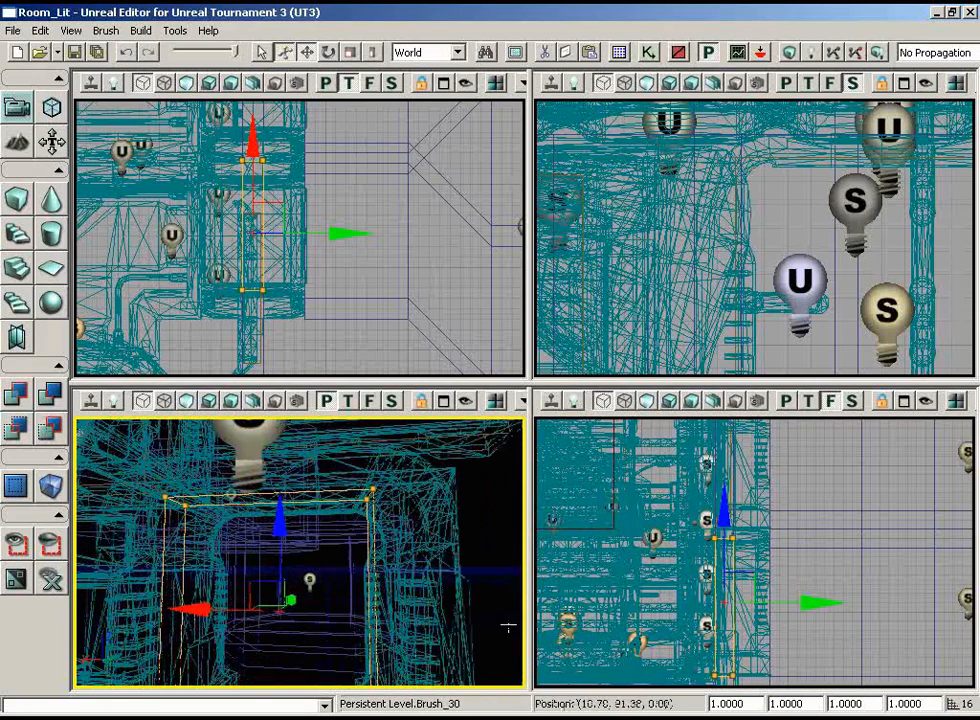
pyautogui.click(189, 402)
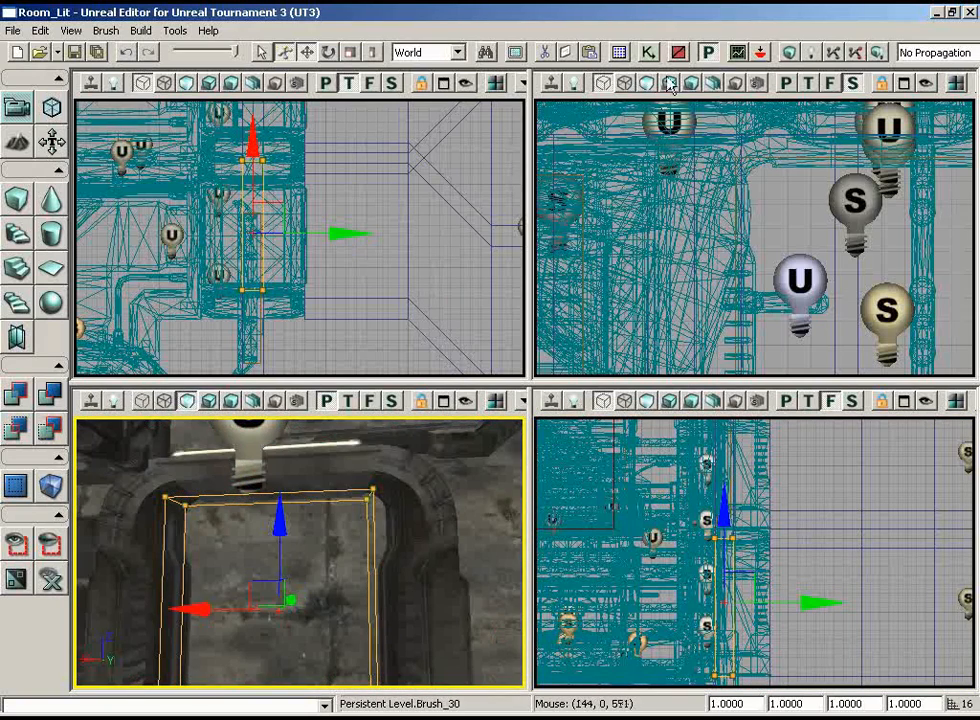
pyautogui.click(806, 54)
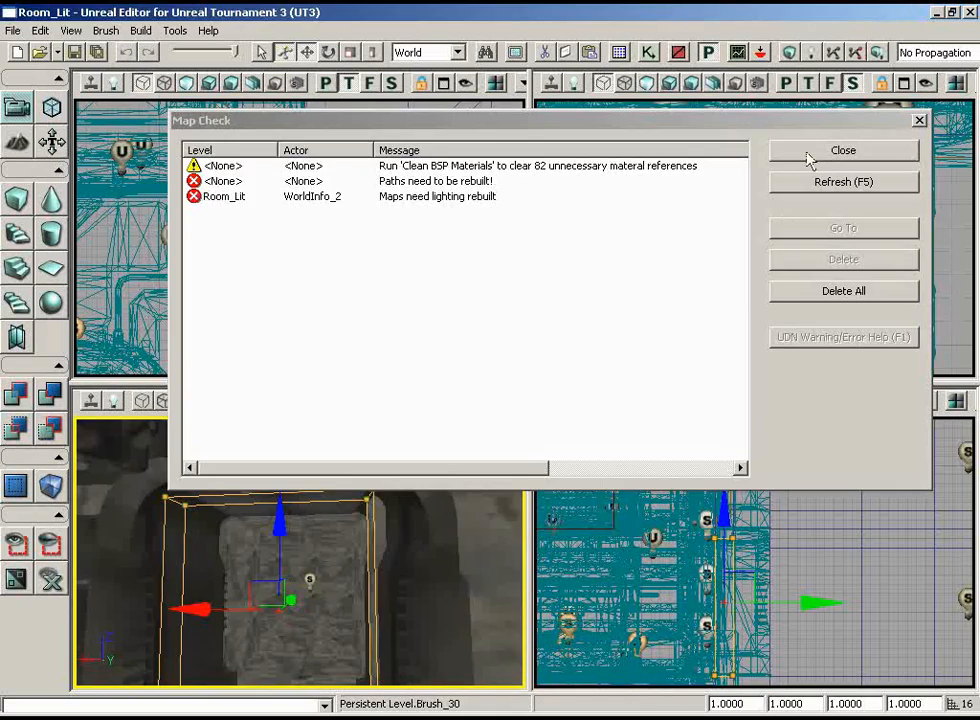
pyautogui.click(808, 155)
# Examine the doorway and the lower room's walls, floor and corners in the perspective view
pyautogui.moveTo(300, 540); pyautogui.dragTo(285, 590, button='right')
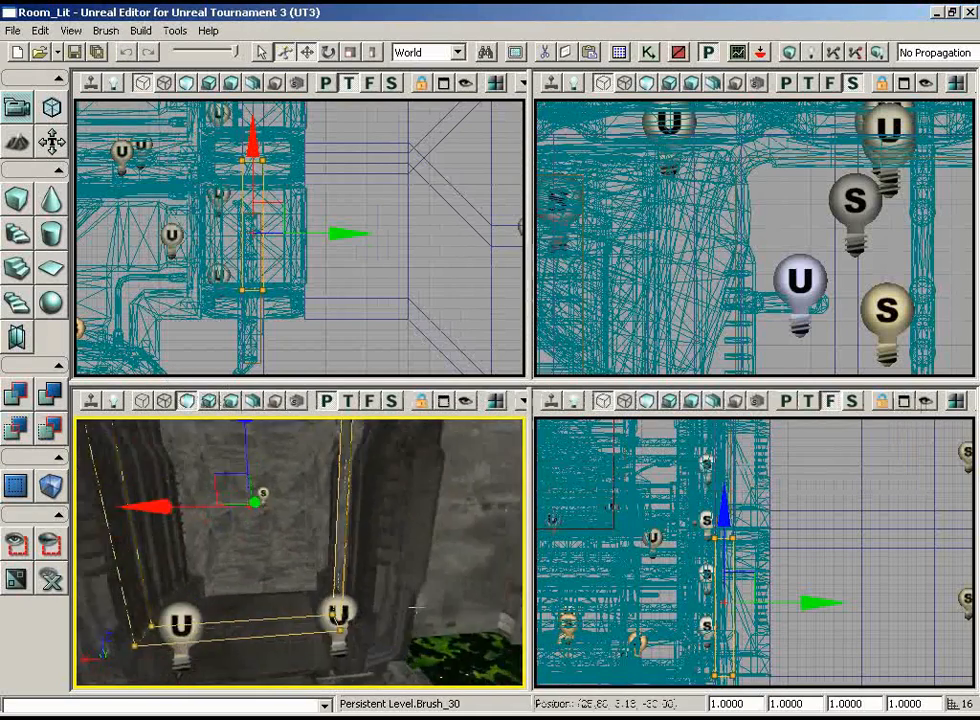
pyautogui.moveTo(285, 590); pyautogui.dragTo(282, 510)
pyautogui.moveTo(282, 510); pyautogui.dragTo(279, 418, button='right')
pyautogui.moveTo(279, 418)
pyautogui.mouseDown()
pyautogui.moveTo(73, 455)
pyautogui.moveTo(394, 462)
pyautogui.mouseUp()
pyautogui.click(375, 568)
pyautogui.click(420, 614)
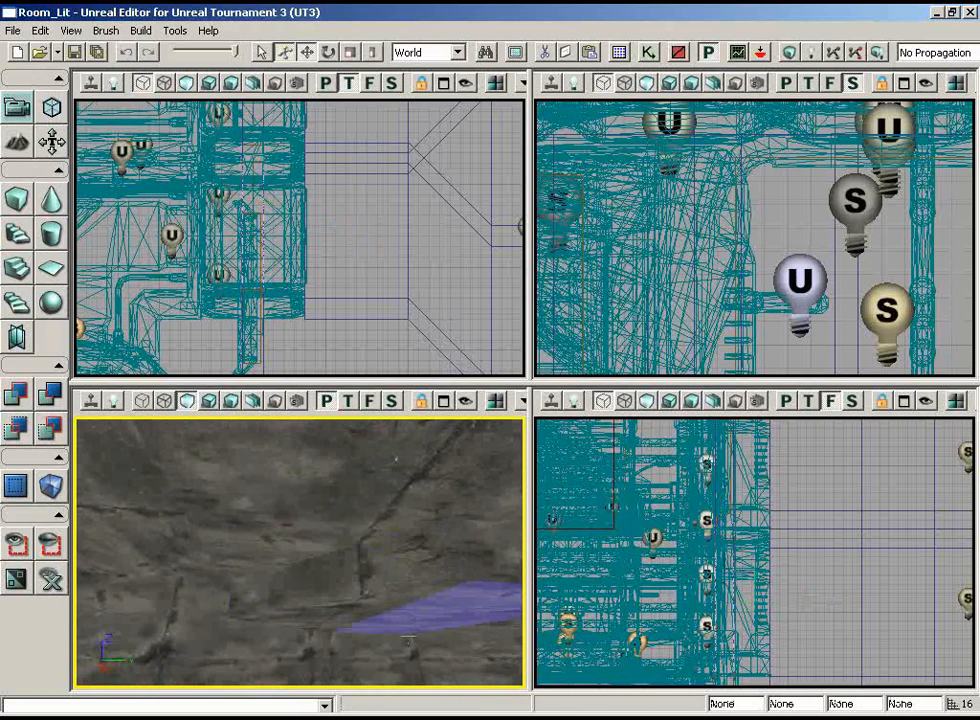
pyautogui.click(372, 597)
pyautogui.click(378, 580)
pyautogui.moveTo(434, 612); pyautogui.dragTo(365, 610)
pyautogui.moveTo(365, 610); pyautogui.dragTo(412, 687, button='right')
pyautogui.moveTo(412, 687); pyautogui.dragTo(458, 561)
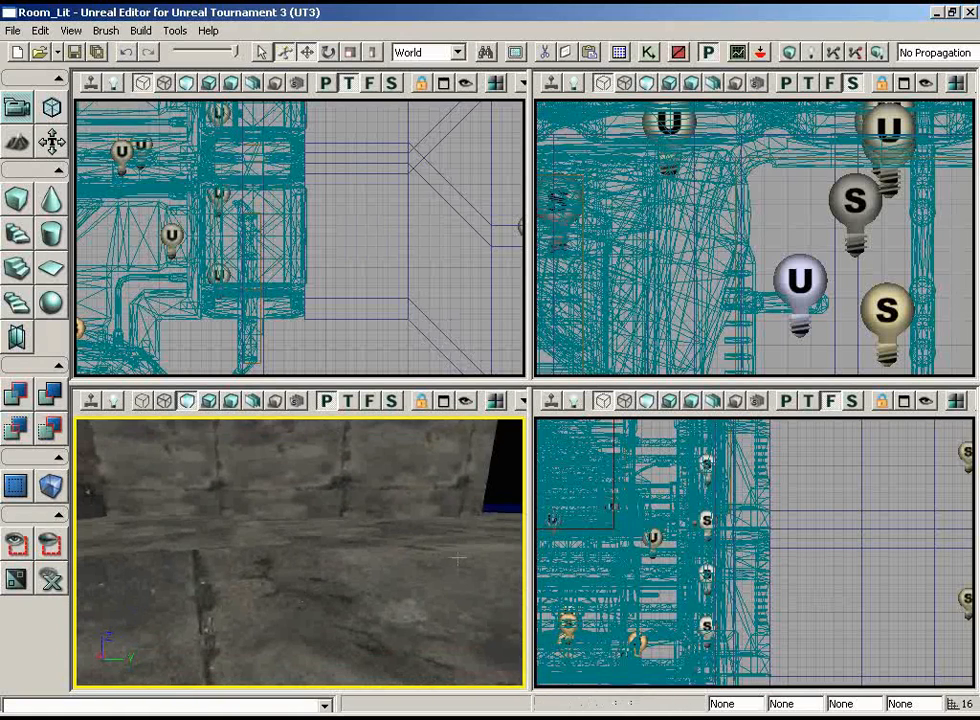
# Select the upper room's point light in the front view and exclude the neighbouring building mesh from the selection
pyautogui.moveTo(793, 347)
pyautogui.mouseDown()
pyautogui.moveTo(790, 128)
pyautogui.moveTo(790, 356)
pyautogui.mouseUp()
pyautogui.moveTo(807, 580); pyautogui.dragTo(680, 520)
pyautogui.moveTo(443, 631); pyautogui.dragTo(358, 582)
pyautogui.click(888, 536)
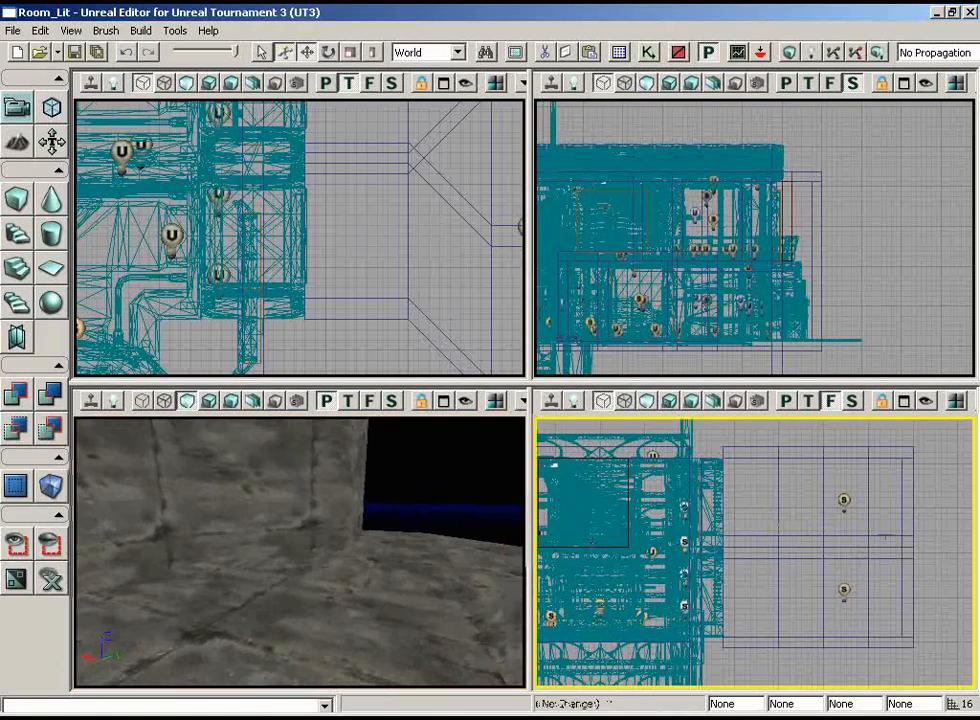
pyautogui.click(913, 502)
pyautogui.moveTo(946, 522); pyautogui.dragTo(948, 594)
pyautogui.scroll(5, 950, 603)
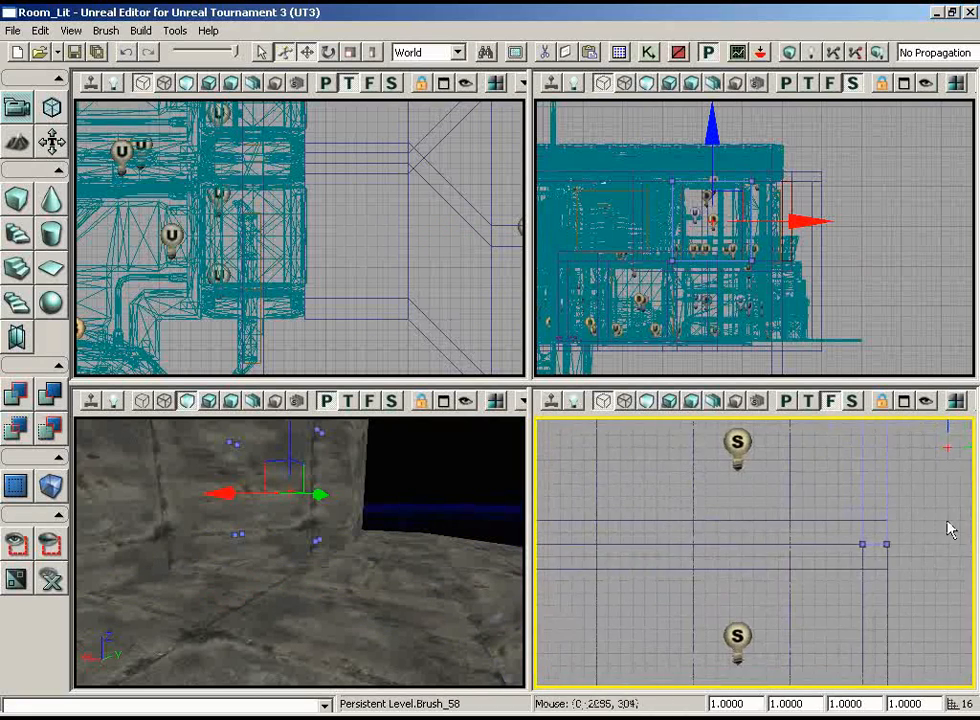
pyautogui.scroll(-5, 935, 470)
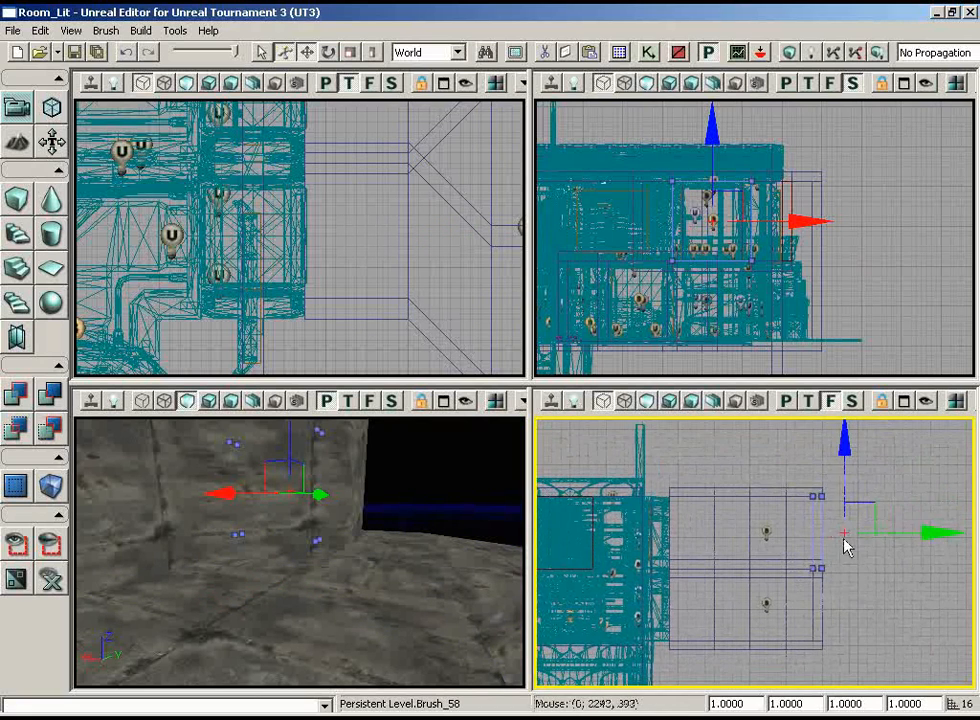
pyautogui.keyDown('ctrl'); pyautogui.keyDown('alt'); pyautogui.moveTo(568, 523); pyautogui.dragTo(660, 538); pyautogui.keyUp('alt'); pyautogui.keyUp('ctrl')
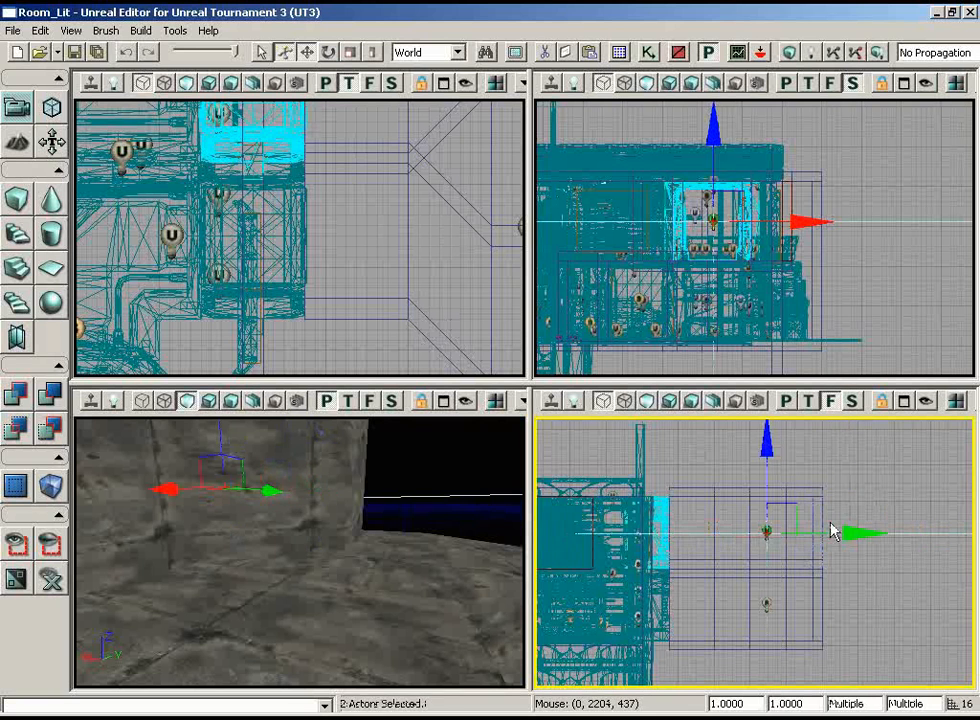
pyautogui.keyDown('ctrl'); pyautogui.click(664, 516); pyautogui.keyUp('ctrl')
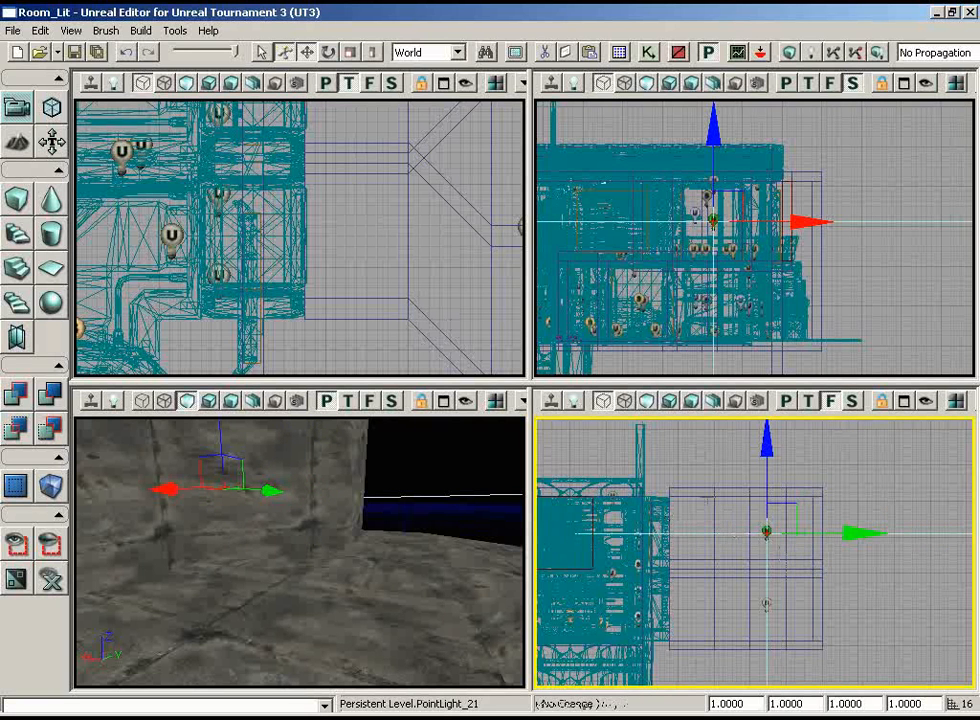
# Add the upper room's wall brushes to the selection, leaving out its floor and ceiling brushes
pyautogui.scroll(2, 755, 553)
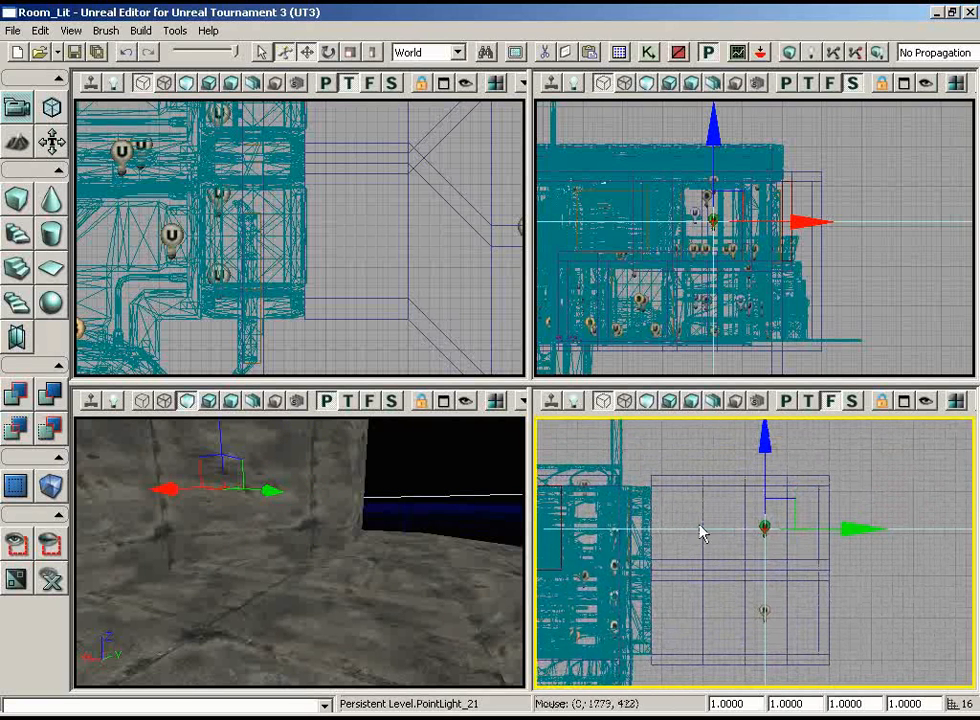
pyautogui.moveTo(684, 526); pyautogui.dragTo(678, 518)
pyautogui.press('w')
pyautogui.scroll(1, 896, 570)
pyautogui.moveTo(896, 570); pyautogui.dragTo(535, 500)
pyautogui.moveTo(975, 541)
pyautogui.keyDown('ctrl'); pyautogui.keyDown('alt'); pyautogui.mouseDown()
pyautogui.moveTo(612, 446)
pyautogui.moveTo(628, 446)
pyautogui.mouseUp(); pyautogui.keyUp('alt'); pyautogui.keyUp('ctrl')
pyautogui.keyDown('ctrl'); pyautogui.click(713, 457); pyautogui.keyUp('ctrl')
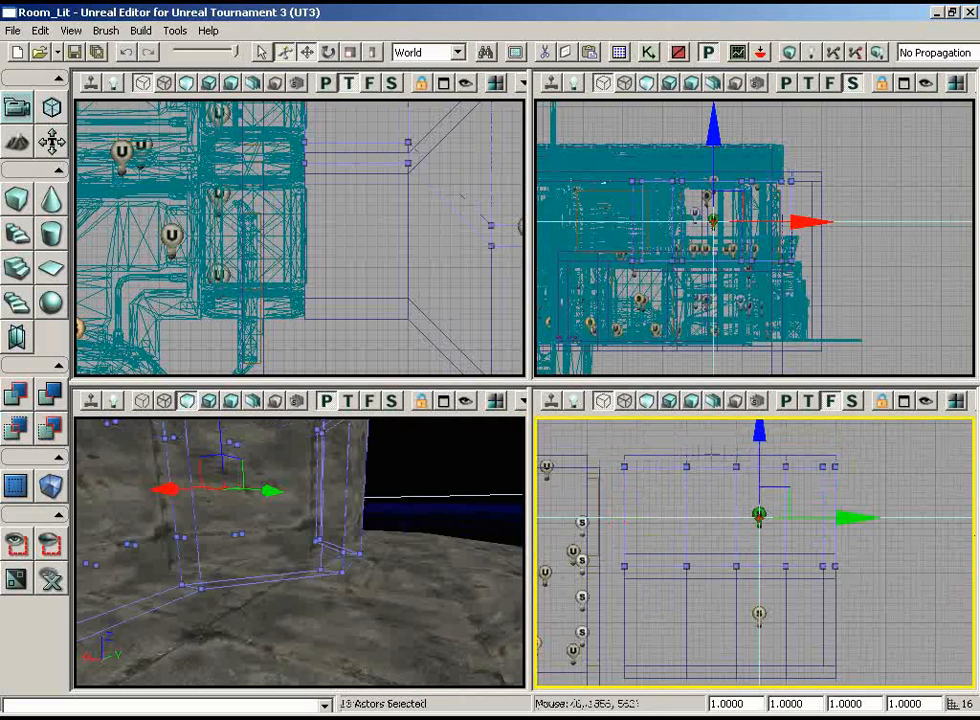
pyautogui.moveTo(724, 562)
pyautogui.mouseDown(button='right')
pyautogui.moveTo(715, 609)
pyautogui.moveTo(687, 606)
pyautogui.moveTo(742, 635)
pyautogui.mouseUp(button='right')
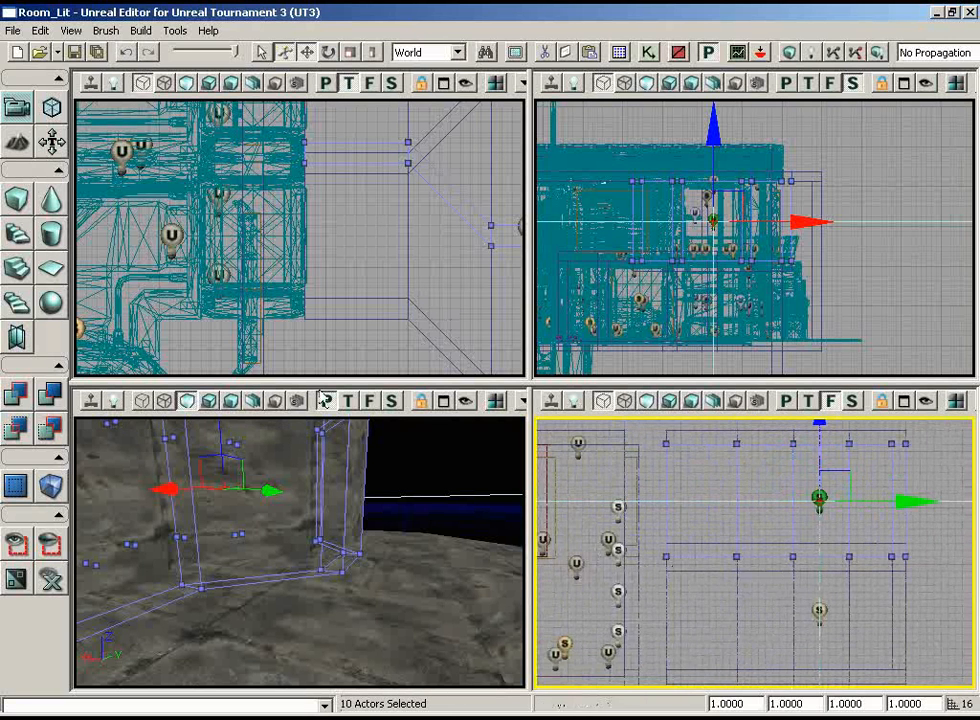
# In geometry mode, select the bottom vertices of the upper room's walls and move them up 16 units
pyautogui.click(51, 108)
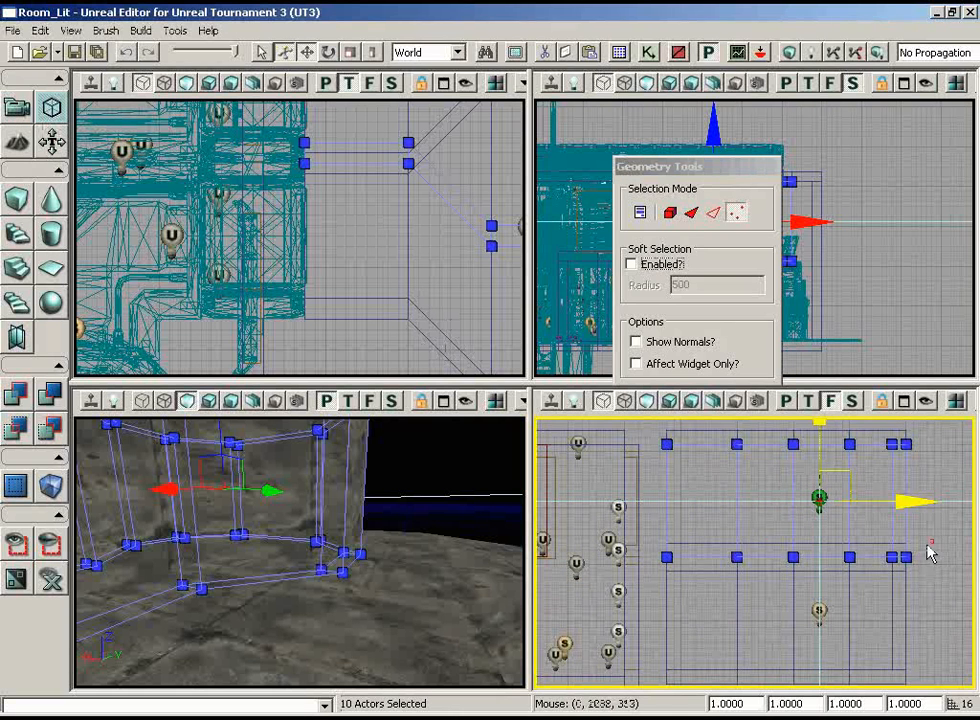
pyautogui.keyDown('ctrl'); pyautogui.keyDown('alt'); pyautogui.moveTo(657, 540); pyautogui.dragTo(934, 575); pyautogui.keyUp('alt'); pyautogui.keyUp('ctrl')
pyautogui.moveTo(868, 612)
pyautogui.mouseDown(button='right')
pyautogui.moveTo(840, 599)
pyautogui.moveTo(847, 635)
pyautogui.mouseUp(button='right')
pyautogui.moveTo(943, 509); pyautogui.dragTo(943, 500)
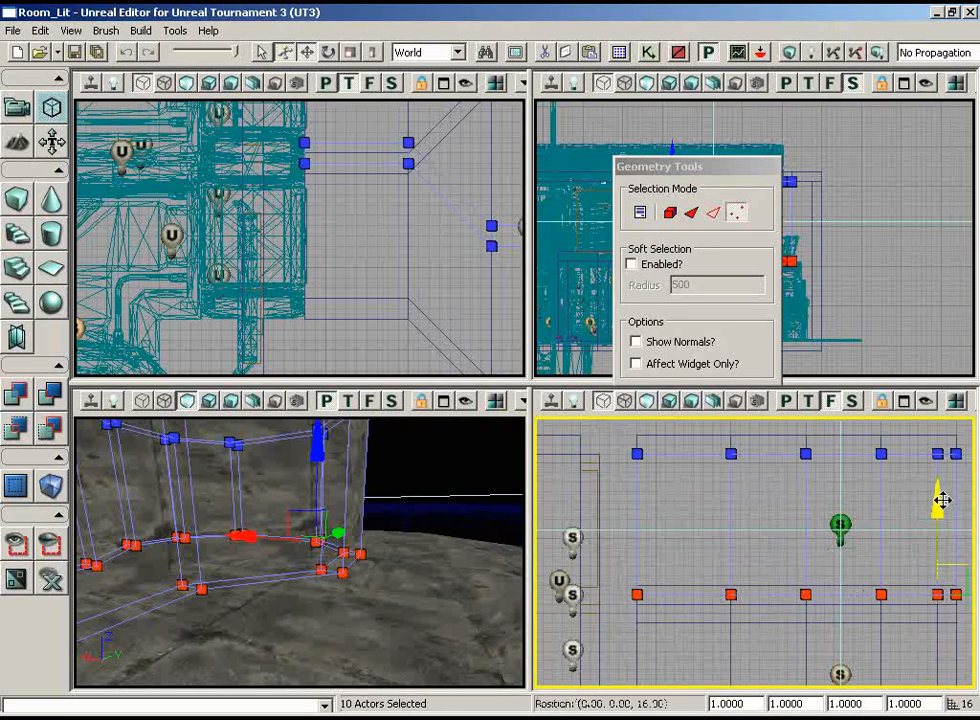
# Switch the perspective view to wireframe, select the upper room's floor brush and move it up 16 units
pyautogui.moveTo(676, 566); pyautogui.dragTo(540, 571, button='right')
pyautogui.moveTo(443, 568); pyautogui.dragTo(306, 465, button='right')
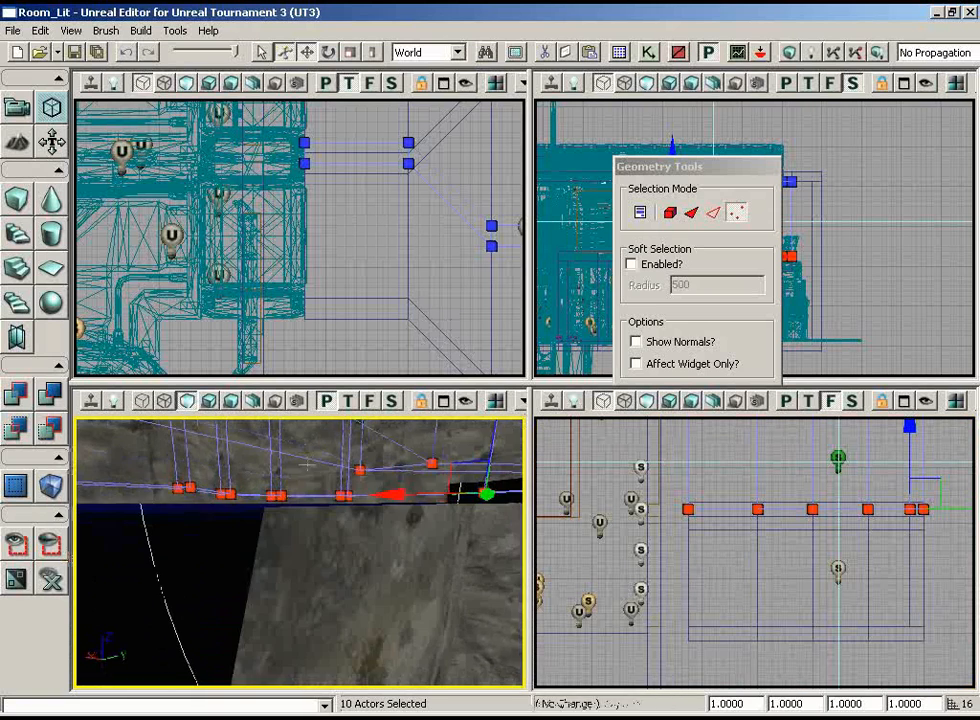
pyautogui.click(143, 400)
pyautogui.moveTo(164, 440)
pyautogui.mouseDown(button='right')
pyautogui.moveTo(291, 562)
pyautogui.moveTo(478, 507)
pyautogui.moveTo(475, 468)
pyautogui.moveTo(285, 556)
pyautogui.moveTo(300, 580)
pyautogui.moveTo(341, 562)
pyautogui.mouseUp(button='right')
pyautogui.click(284, 544)
pyautogui.moveTo(745, 507); pyautogui.dragTo(730, 543, button='right')
pyautogui.scroll(2, 730, 543)
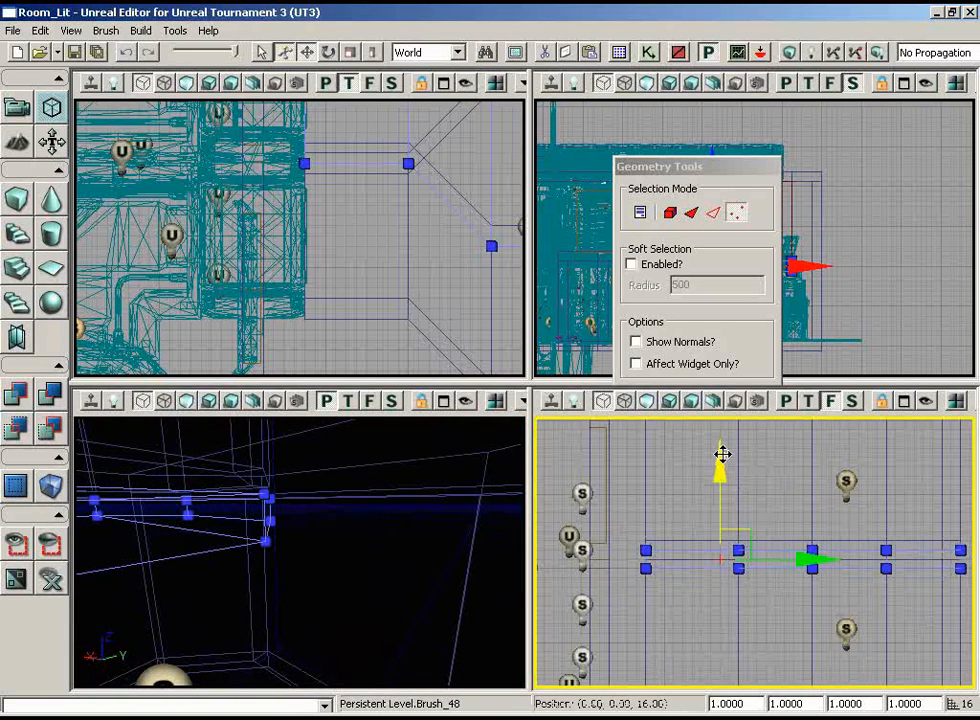
pyautogui.moveTo(722, 454); pyautogui.dragTo(722, 452)
# Select the lower room's ceiling brush and move it down, away from the upper room's floor
pyautogui.moveTo(402, 568)
pyautogui.mouseDown()
pyautogui.moveTo(499, 628)
pyautogui.moveTo(400, 575)
pyautogui.mouseUp()
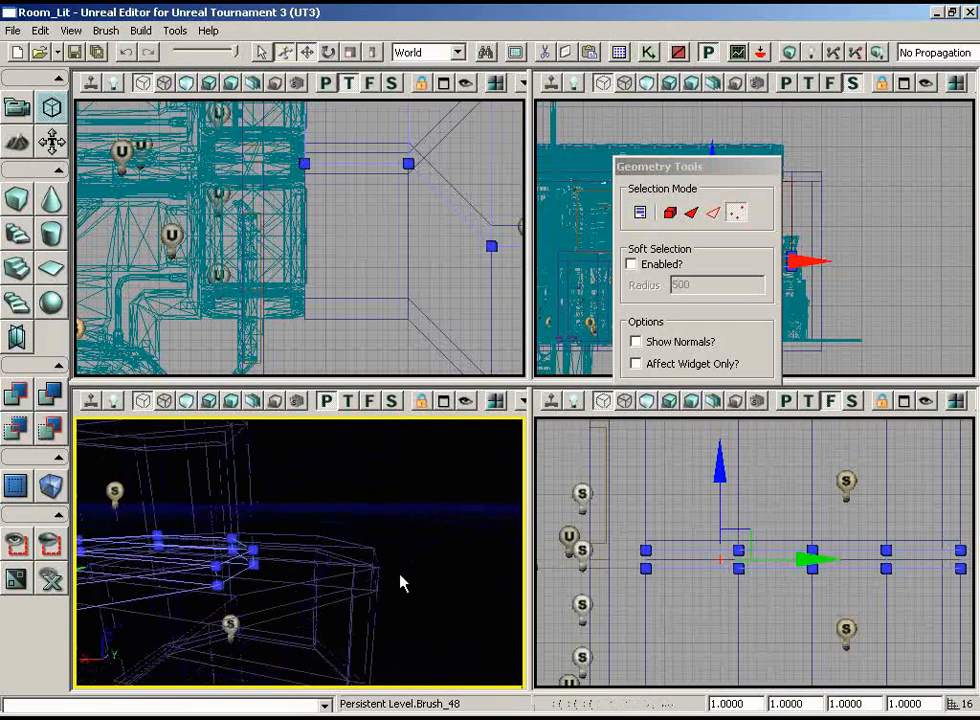
pyautogui.click(380, 552)
pyautogui.moveTo(721, 455); pyautogui.dragTo(723, 477)
pyautogui.moveTo(681, 629)
pyautogui.mouseDown()
pyautogui.moveTo(666, 646)
pyautogui.moveTo(674, 690)
pyautogui.moveTo(668, 648)
pyautogui.mouseUp()
pyautogui.moveTo(695, 565); pyautogui.dragTo(695, 600)
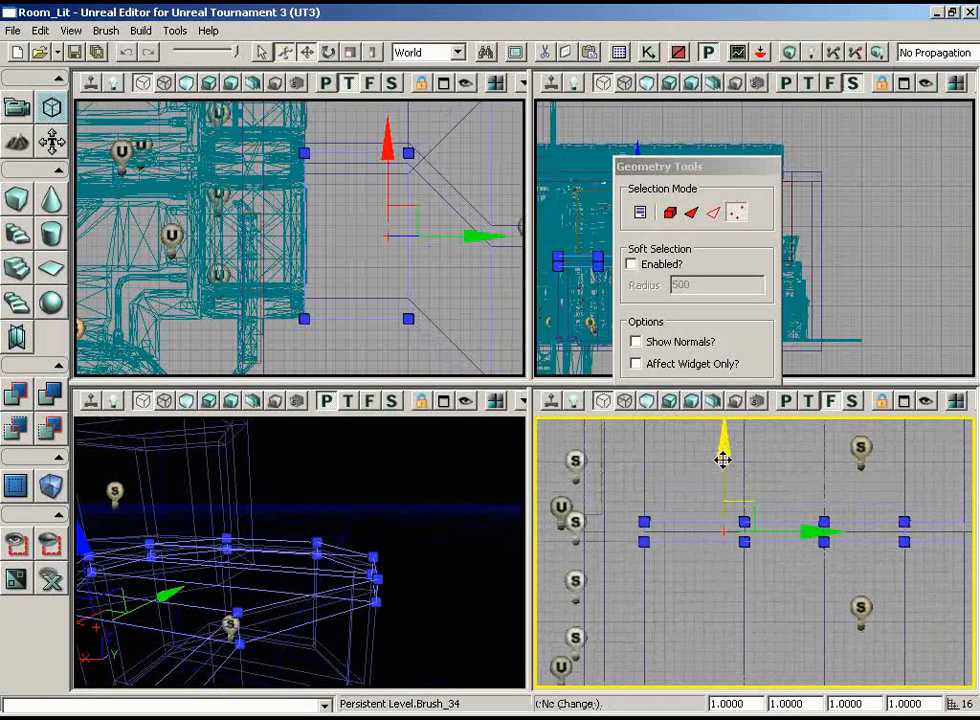
pyautogui.moveTo(722, 459); pyautogui.dragTo(722, 463)
pyautogui.moveTo(698, 602); pyautogui.dragTo(838, 607)
pyautogui.moveTo(908, 560)
pyautogui.keyDown('ctrl'); pyautogui.keyDown('alt'); pyautogui.mouseDown()
pyautogui.moveTo(538, 625)
pyautogui.moveTo(537, 672)
pyautogui.moveTo(909, 535)
pyautogui.moveTo(537, 693)
pyautogui.mouseUp(); pyautogui.keyUp('alt'); pyautogui.keyUp('ctrl')
pyautogui.click(906, 554)
pyautogui.keyDown('ctrl'); pyautogui.keyDown('alt'); pyautogui.moveTo(897, 545); pyautogui.dragTo(711, 619); pyautogui.keyUp('alt'); pyautogui.keyUp('ctrl')
pyautogui.keyDown('ctrl'); pyautogui.keyDown('alt'); pyautogui.moveTo(900, 521); pyautogui.dragTo(656, 674); pyautogui.keyUp('alt'); pyautogui.keyUp('ctrl')
pyautogui.scroll(-2, 845, 557)
pyautogui.scroll(-3, 843, 549)
pyautogui.moveTo(843, 549); pyautogui.dragTo(843, 522, button='right')
pyautogui.scroll(3, 920, 498)
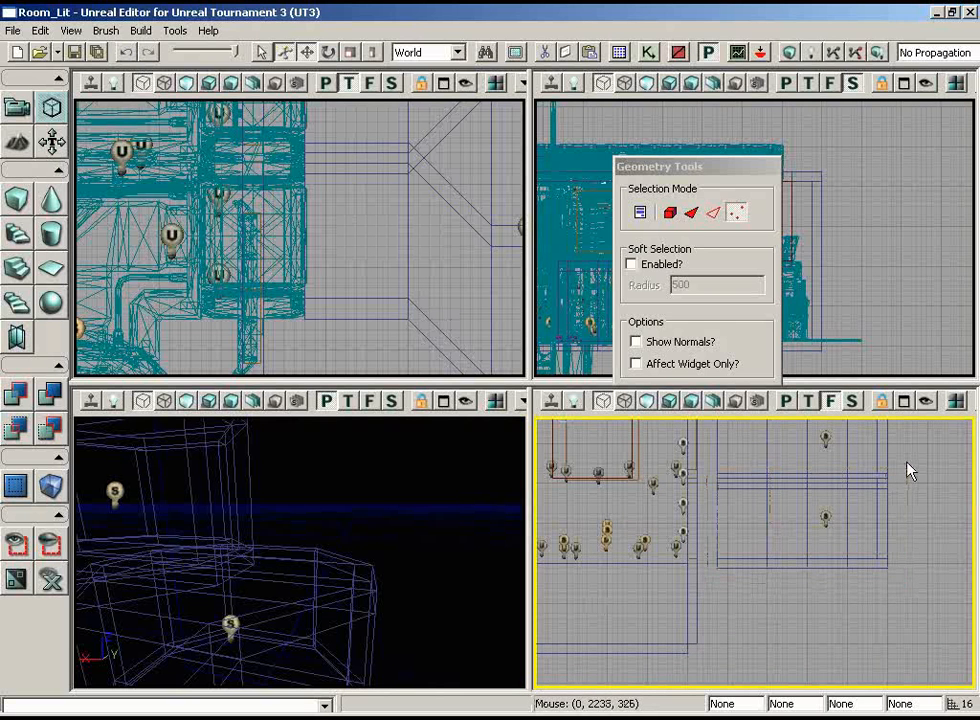
pyautogui.scroll(-3, 909, 460)
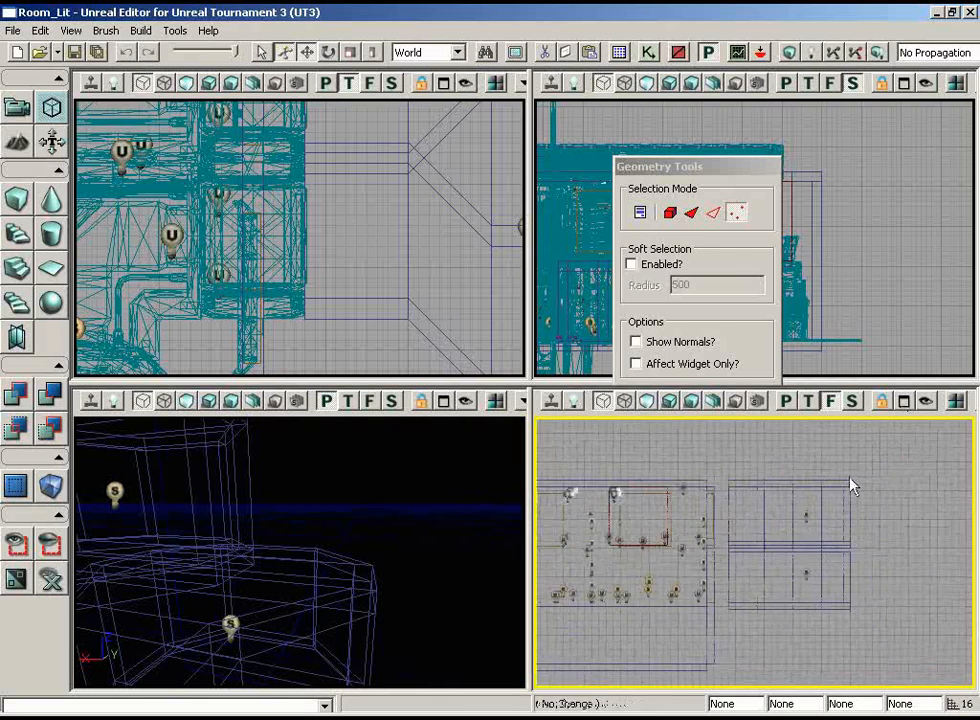
pyautogui.scroll(3, 845, 510)
# Outside geometry mode, select the lower room's point light and wall brushes without its floor and ceiling brushes
pyautogui.scroll(-2, 811, 623)
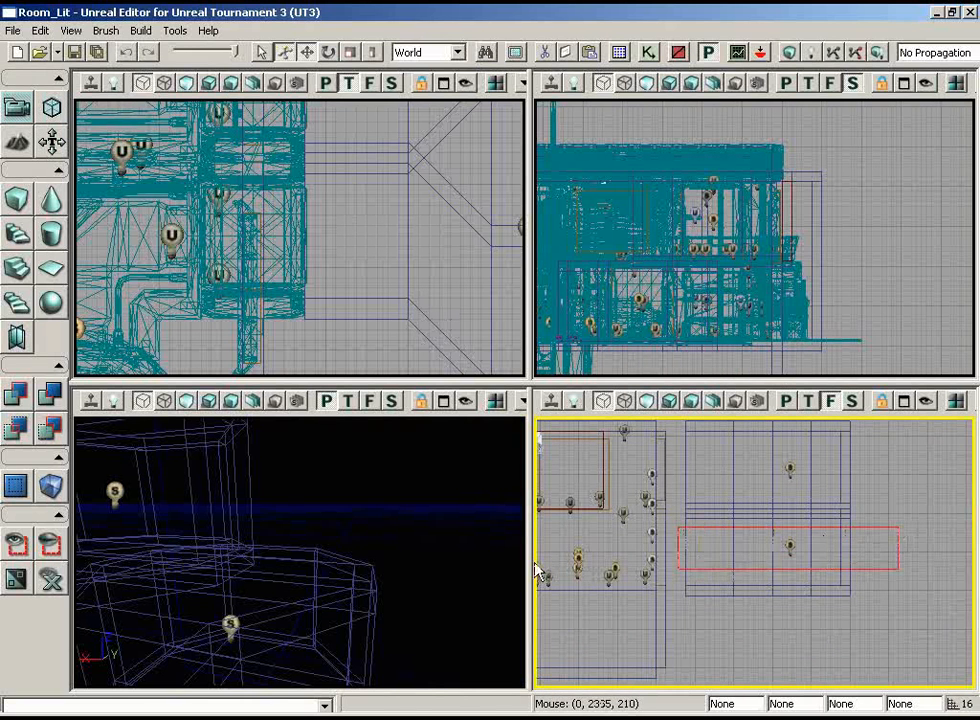
pyautogui.click(790, 546)
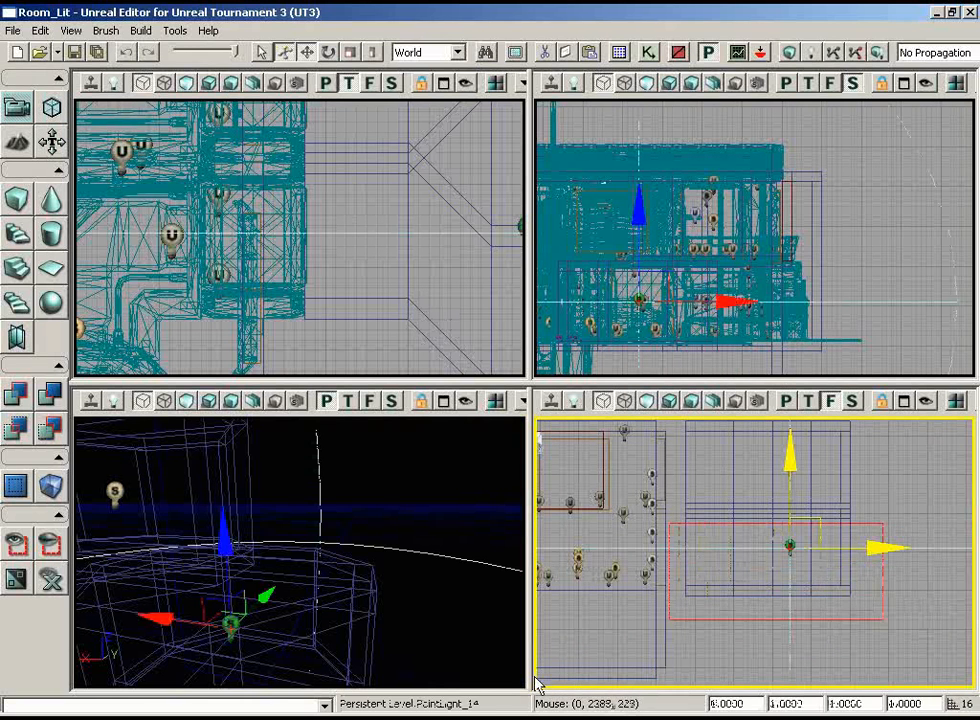
pyautogui.keyDown('ctrl'); pyautogui.keyDown('alt'); pyautogui.moveTo(883, 523); pyautogui.dragTo(670, 620); pyautogui.keyUp('alt'); pyautogui.keyUp('ctrl')
pyautogui.moveTo(879, 518)
pyautogui.mouseDown(button='right')
pyautogui.moveTo(914, 573)
pyautogui.moveTo(950, 549)
pyautogui.moveTo(841, 418)
pyautogui.mouseUp(button='right')
pyautogui.scroll(3, 950, 549)
pyautogui.keyDown('ctrl'); pyautogui.click(842, 589); pyautogui.keyUp('ctrl')
pyautogui.scroll(1, 844, 420)
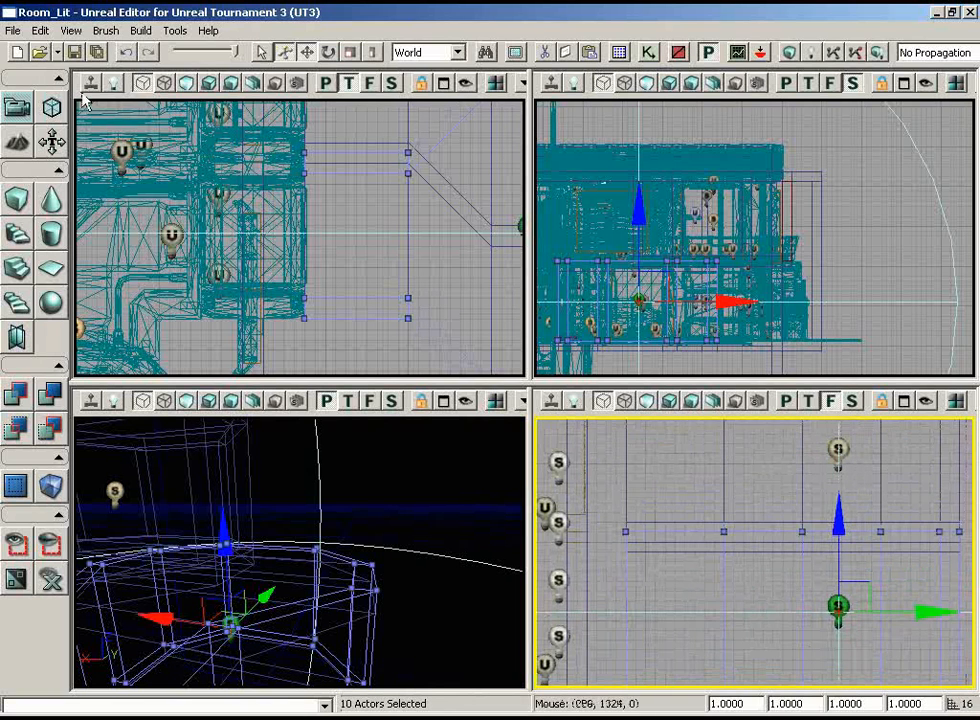
# In geometry mode, select the top vertices of the lower room's walls and move them down
pyautogui.click(52, 107)
pyautogui.scroll(-2, 760, 550)
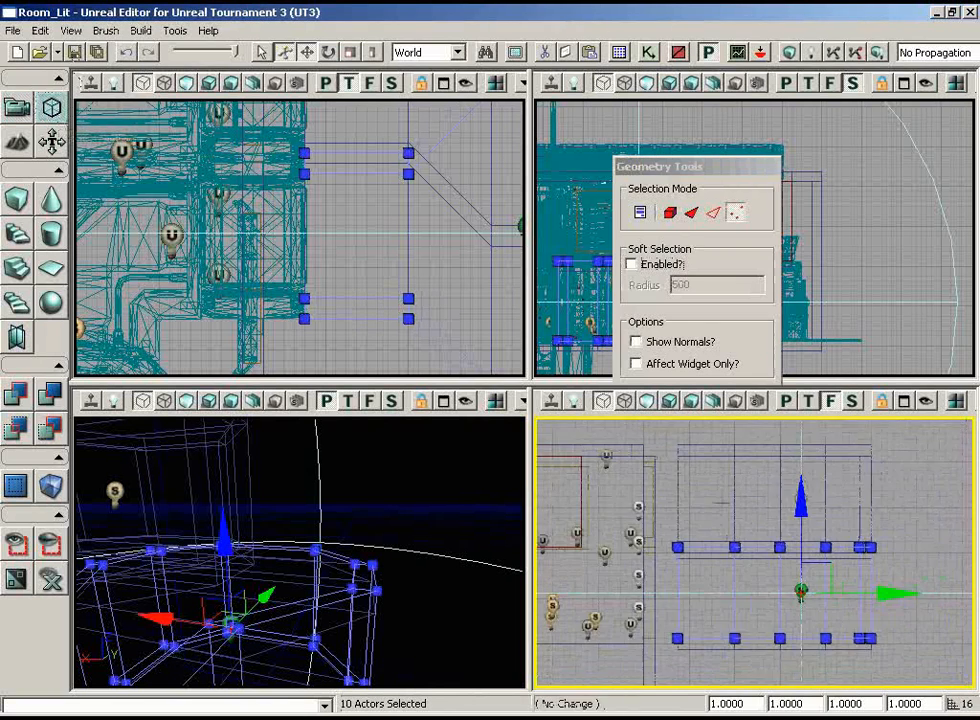
pyautogui.keyDown('ctrl'); pyautogui.keyDown('alt'); pyautogui.moveTo(537, 603); pyautogui.dragTo(877, 527); pyautogui.keyUp('alt'); pyautogui.keyUp('ctrl')
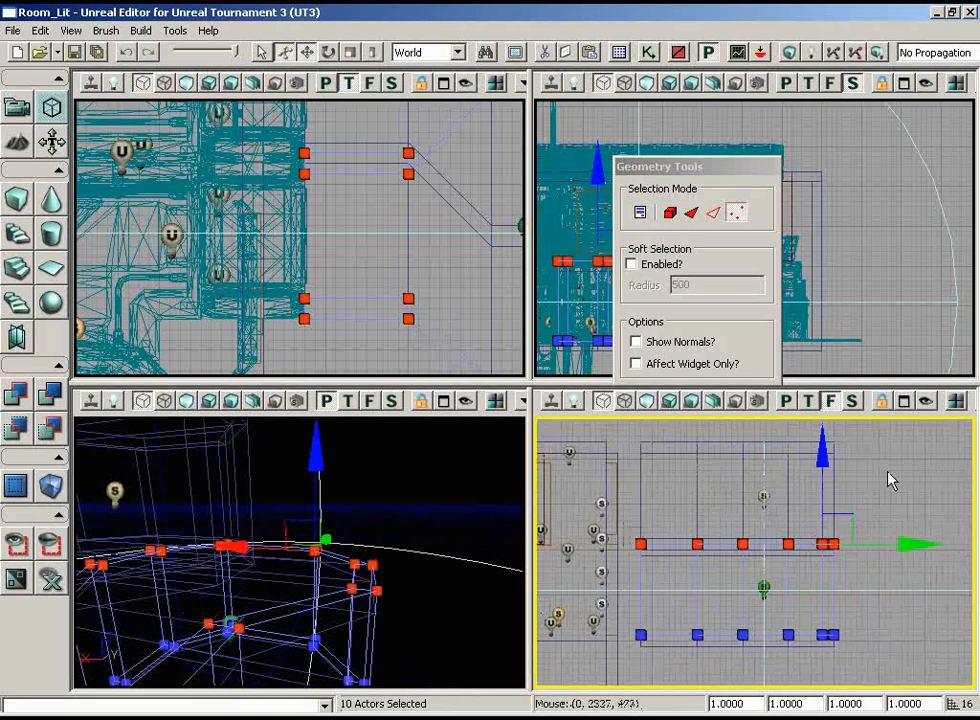
pyautogui.scroll(2, 888, 500)
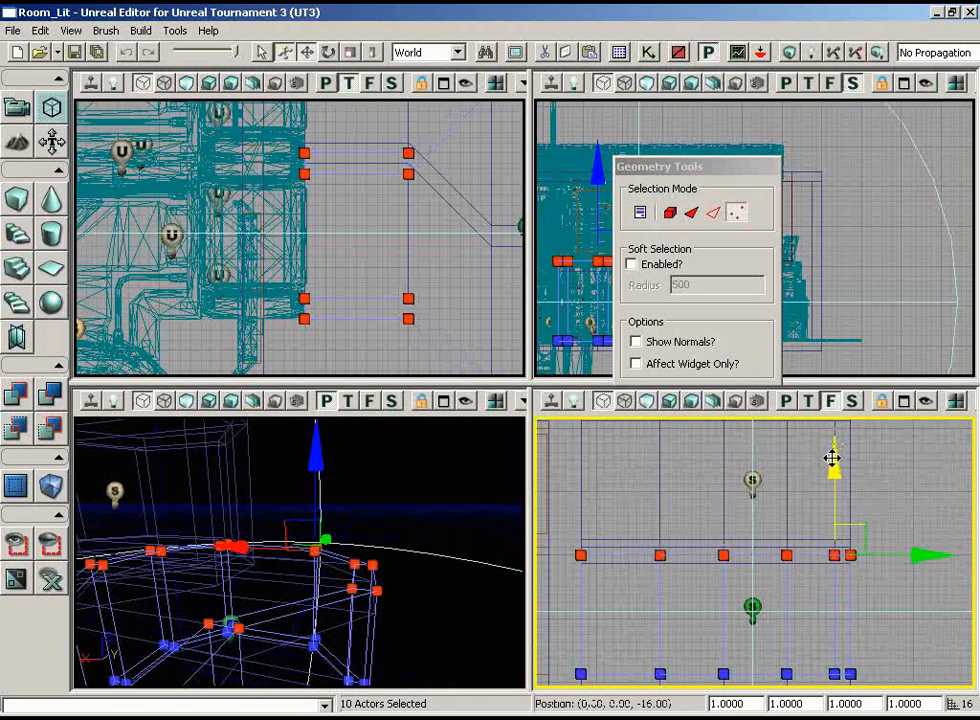
pyautogui.moveTo(829, 460); pyautogui.dragTo(835, 463)
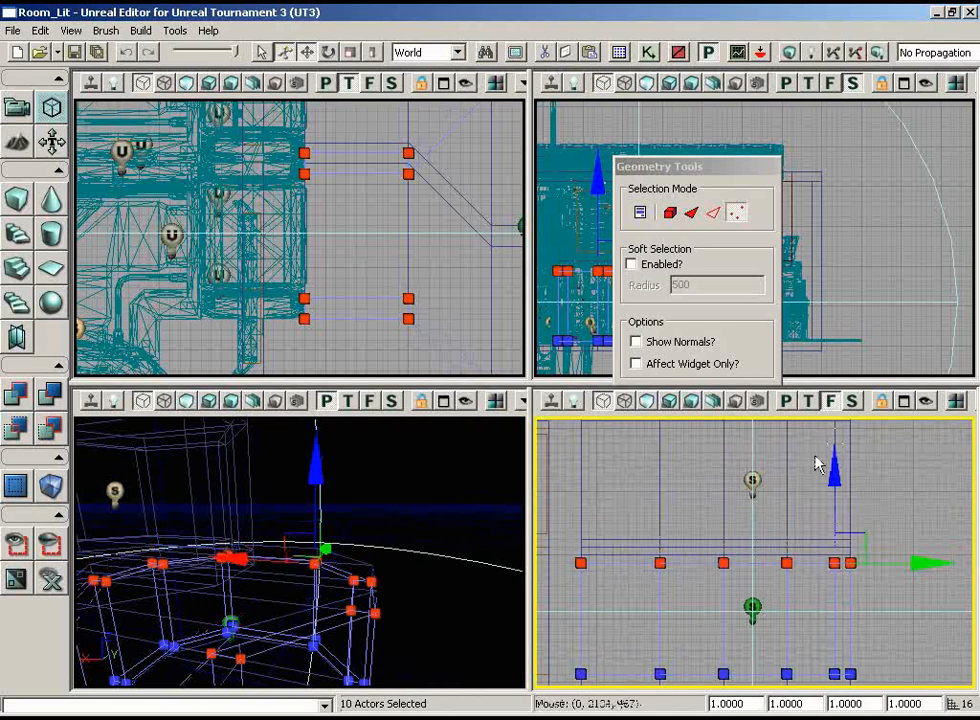
# Turn the perspective view into the lower room, switch it to unlit shading, rebuild the geometry and dismiss the map check
pyautogui.moveTo(466, 531); pyautogui.dragTo(464, 591, button='middle')
pyautogui.moveTo(464, 591); pyautogui.dragTo(289, 522)
pyautogui.moveTo(286, 514); pyautogui.dragTo(289, 536, button='middle')
pyautogui.moveTo(289, 536); pyautogui.dragTo(274, 530)
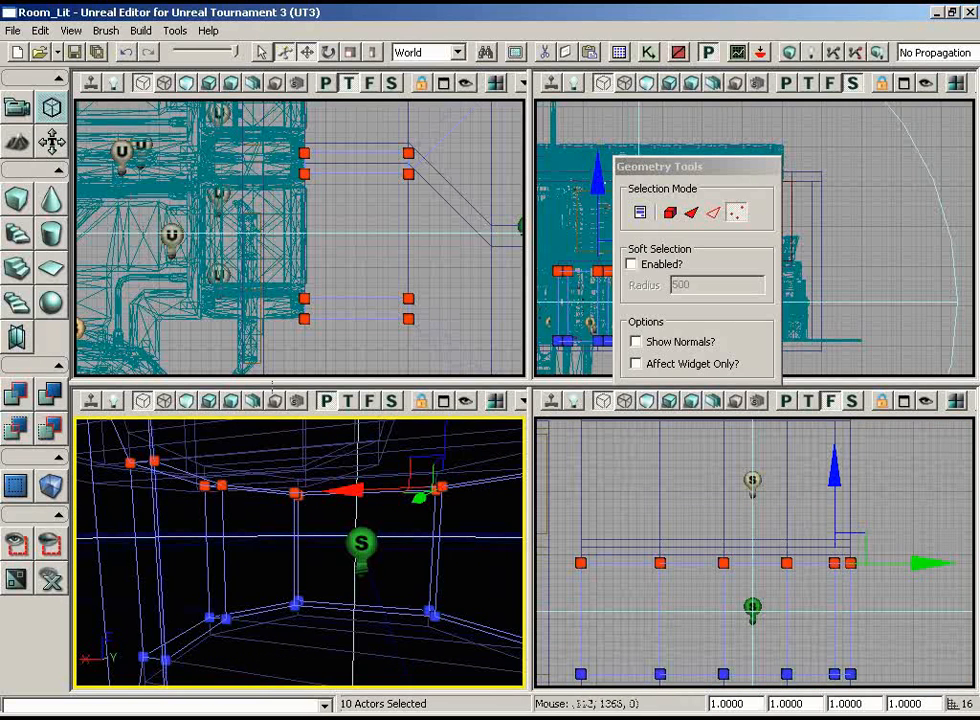
pyautogui.click(187, 401)
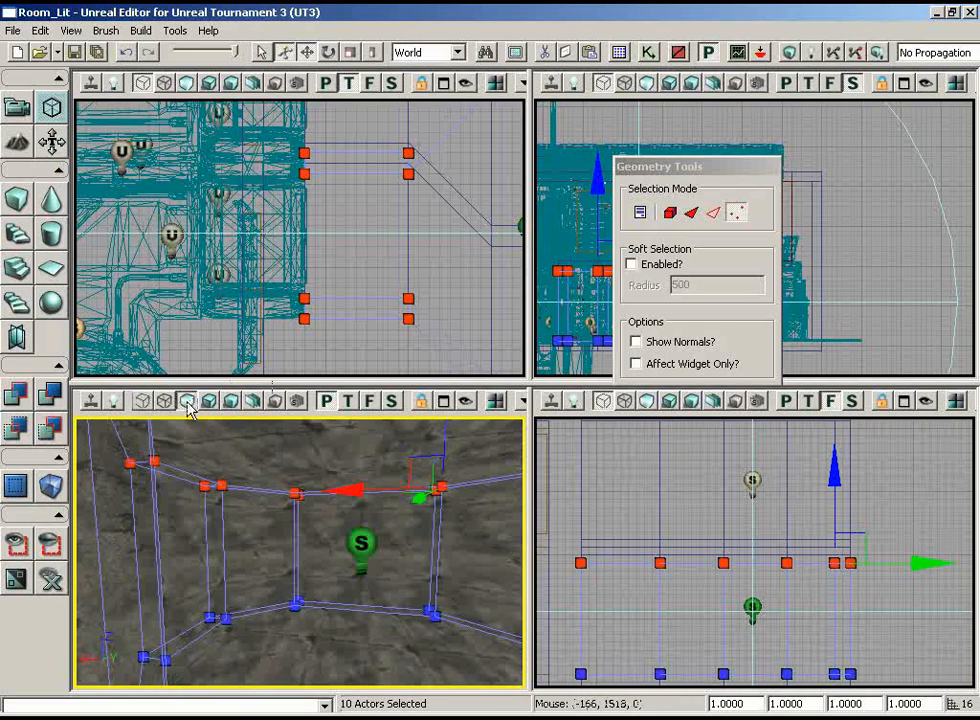
pyautogui.click(789, 55)
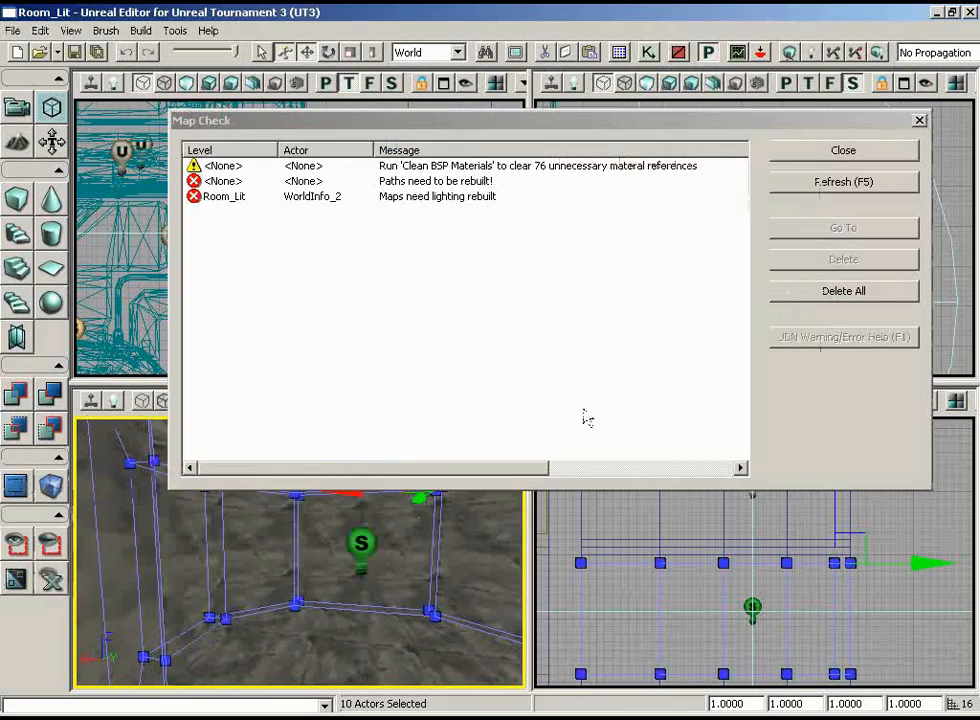
pyautogui.click(871, 158)
# Leave geometry mode, select all brushes and lights of both octagonal rooms and move them horizontally into the building's side
pyautogui.moveTo(460, 521); pyautogui.dragTo(440, 511, button='right')
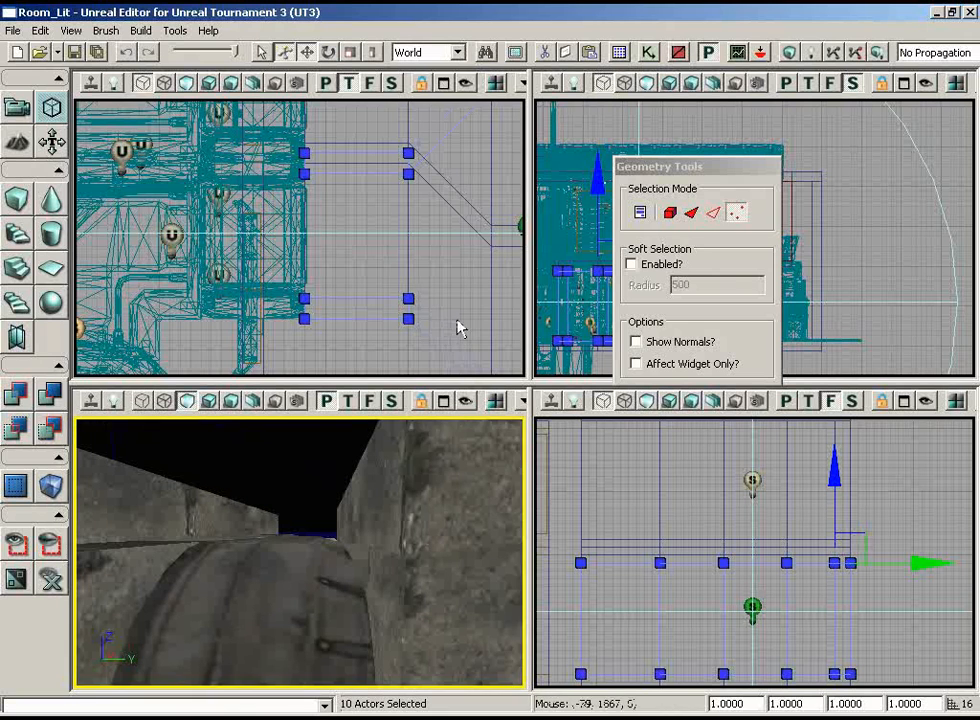
pyautogui.moveTo(458, 328); pyautogui.dragTo(525, 122, button='right')
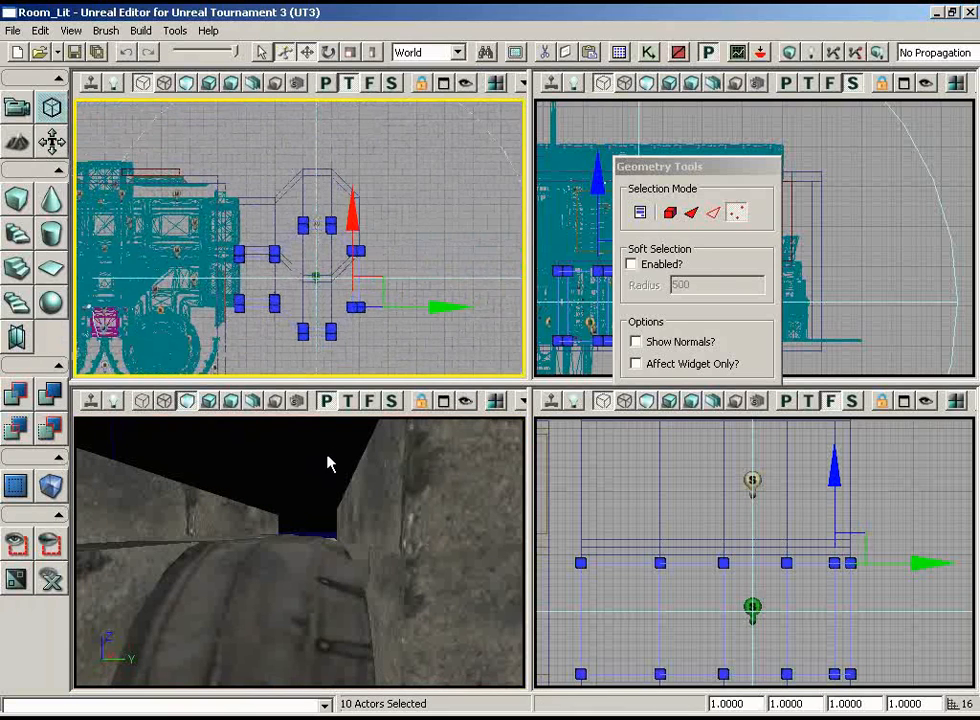
pyautogui.keyDown('ctrl'); pyautogui.keyDown('alt'); pyautogui.moveTo(444, 375); pyautogui.dragTo(262, 141); pyautogui.keyUp('alt'); pyautogui.keyUp('ctrl')
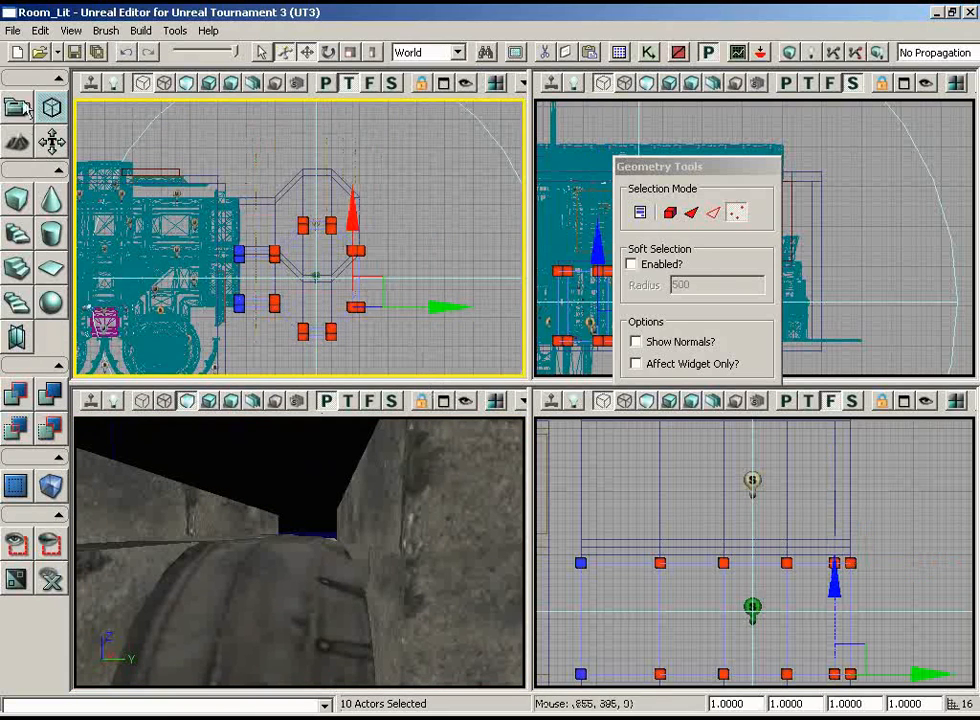
pyautogui.click(18, 110)
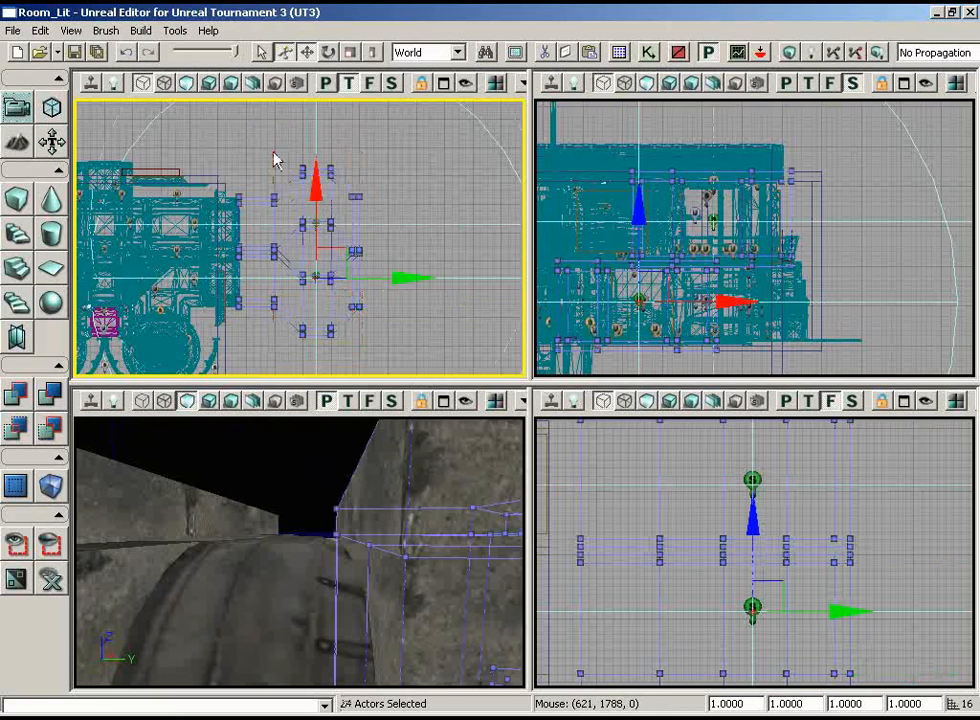
pyautogui.moveTo(435, 180); pyautogui.dragTo(368, 220, button='right')
pyautogui.moveTo(488, 285); pyautogui.dragTo(439, 270)
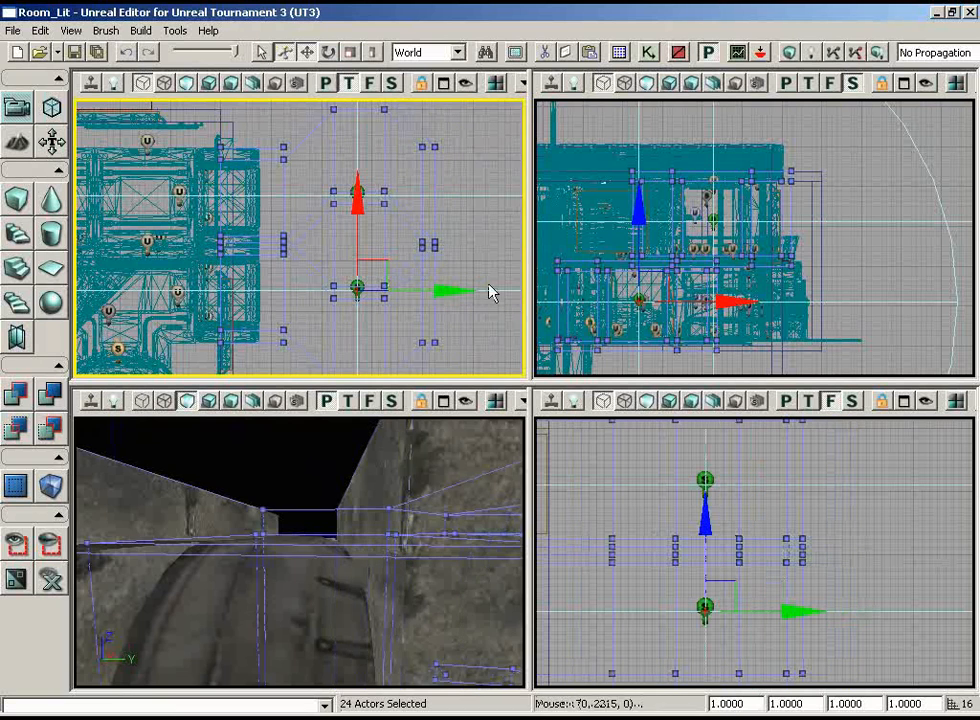
# Rebuild the map geometry with the shifted rooms and select a surface inside a room in the perspective view
pyautogui.moveTo(354, 462); pyautogui.dragTo(312, 438)
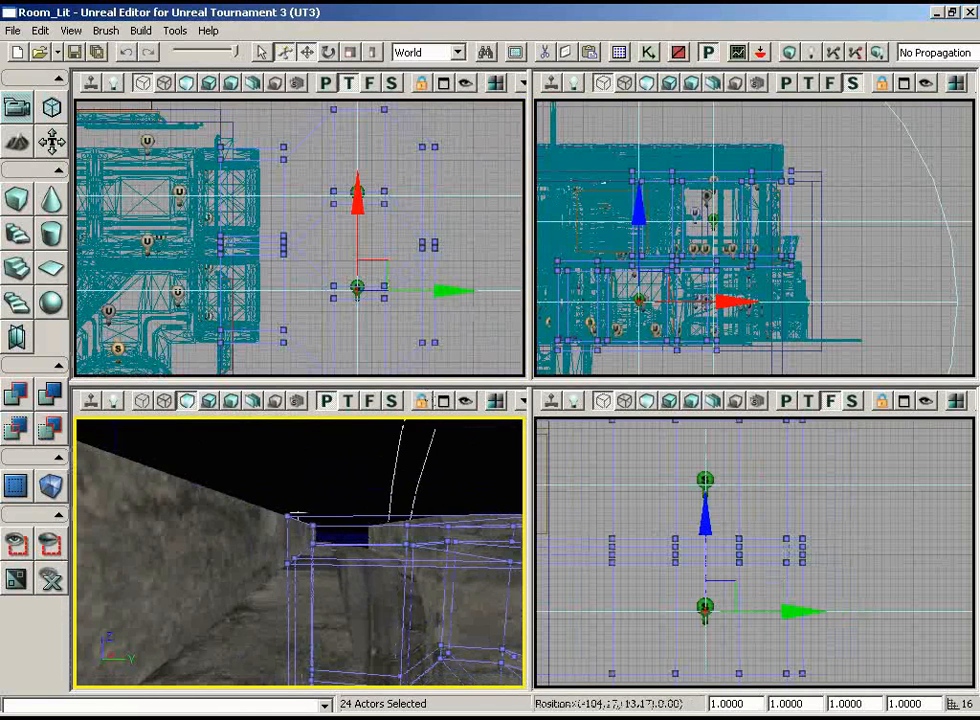
pyautogui.click(787, 55)
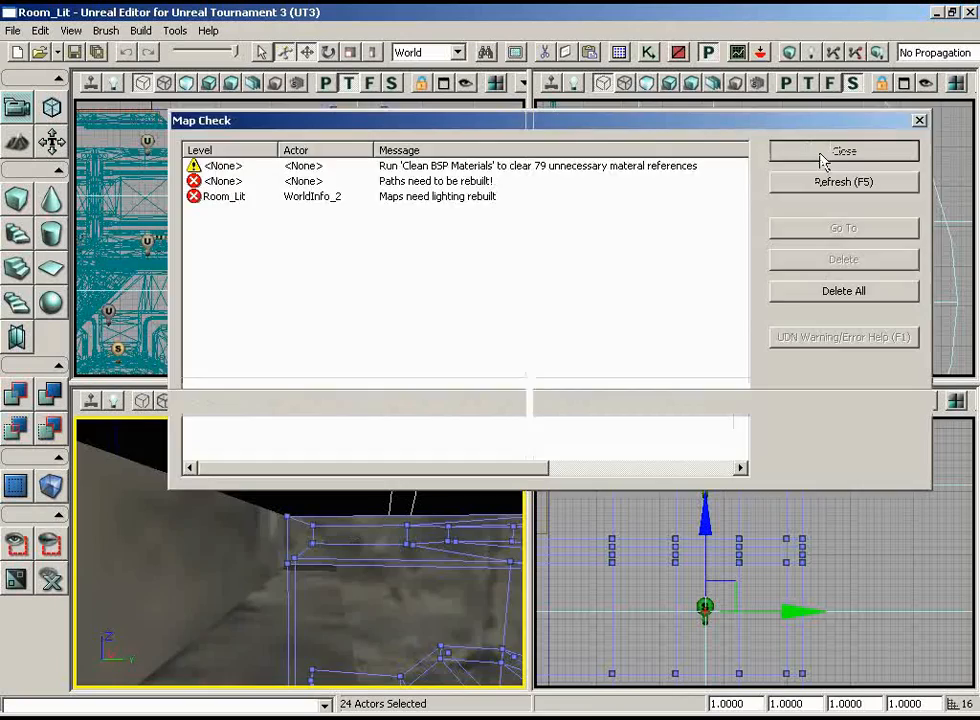
pyautogui.click(822, 155)
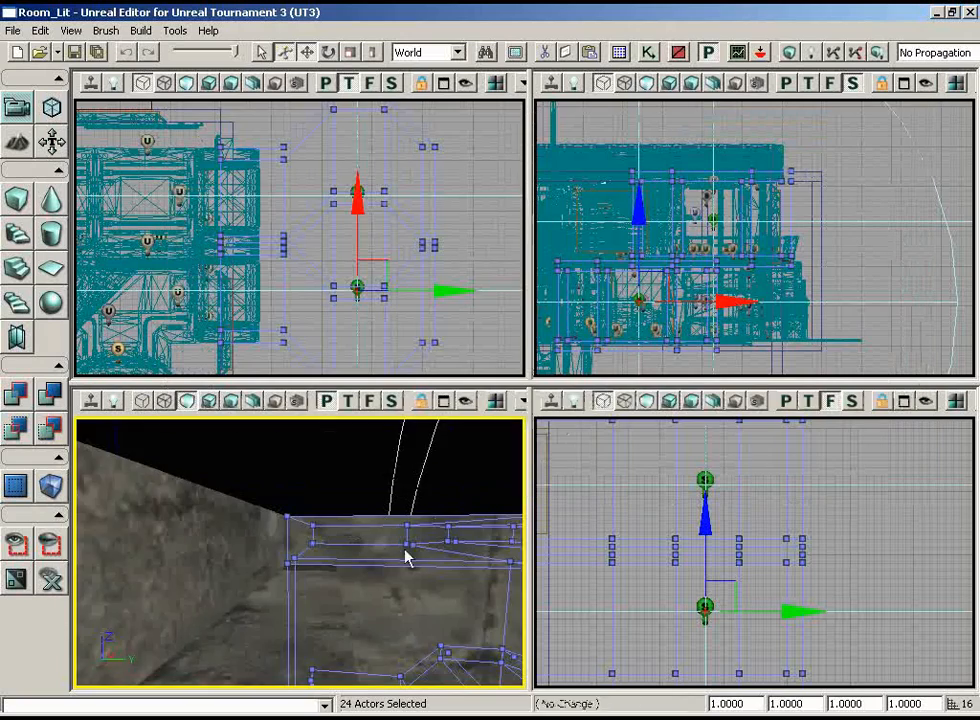
pyautogui.moveTo(405, 549); pyautogui.dragTo(381, 581)
pyautogui.click(381, 581)
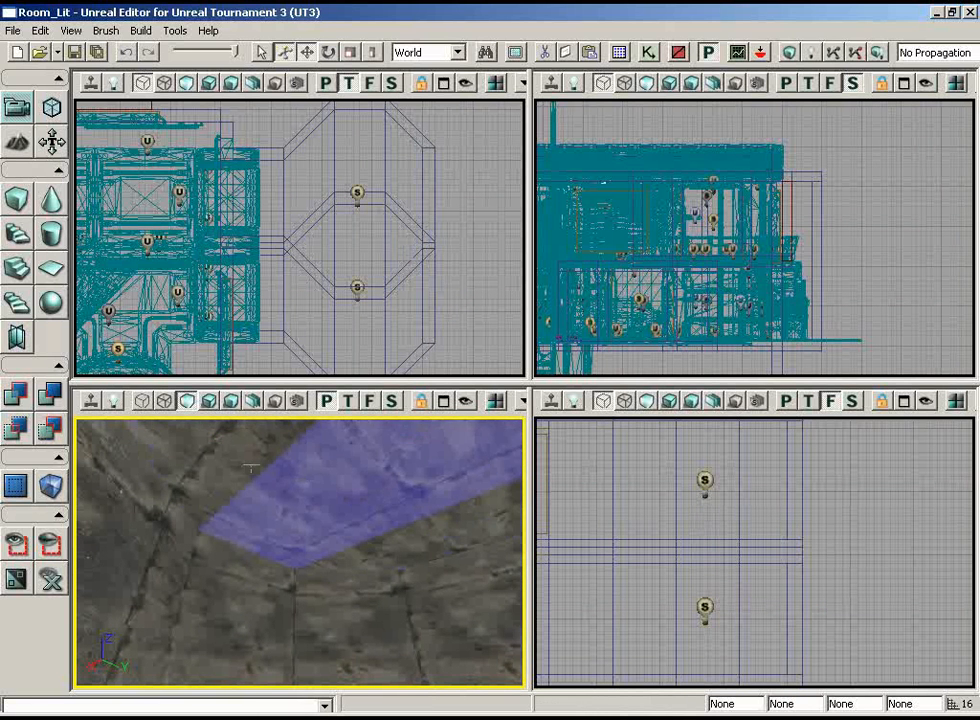
# Switch the perspective view to lit shading and examine the octagonal rooms' walls and ceilings, from the building and from inside
pyautogui.moveTo(325, 500)
pyautogui.mouseDown(button='right')
pyautogui.moveTo(295, 608)
pyautogui.moveTo(144, 475)
pyautogui.moveTo(269, 459)
pyautogui.moveTo(322, 490)
pyautogui.mouseUp(button='right')
pyautogui.moveTo(322, 615); pyautogui.dragTo(433, 687)
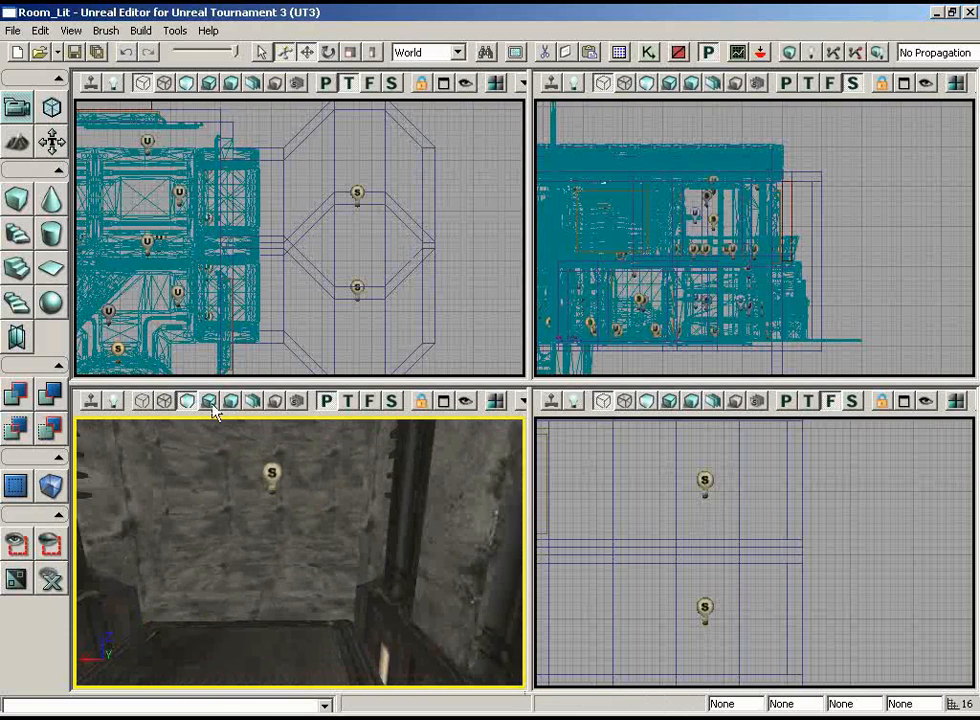
pyautogui.hotkey('alt', '4')
pyautogui.moveTo(262, 518); pyautogui.dragTo(130, 490, button='right')
pyautogui.moveTo(252, 476); pyautogui.dragTo(258, 503, button='right')
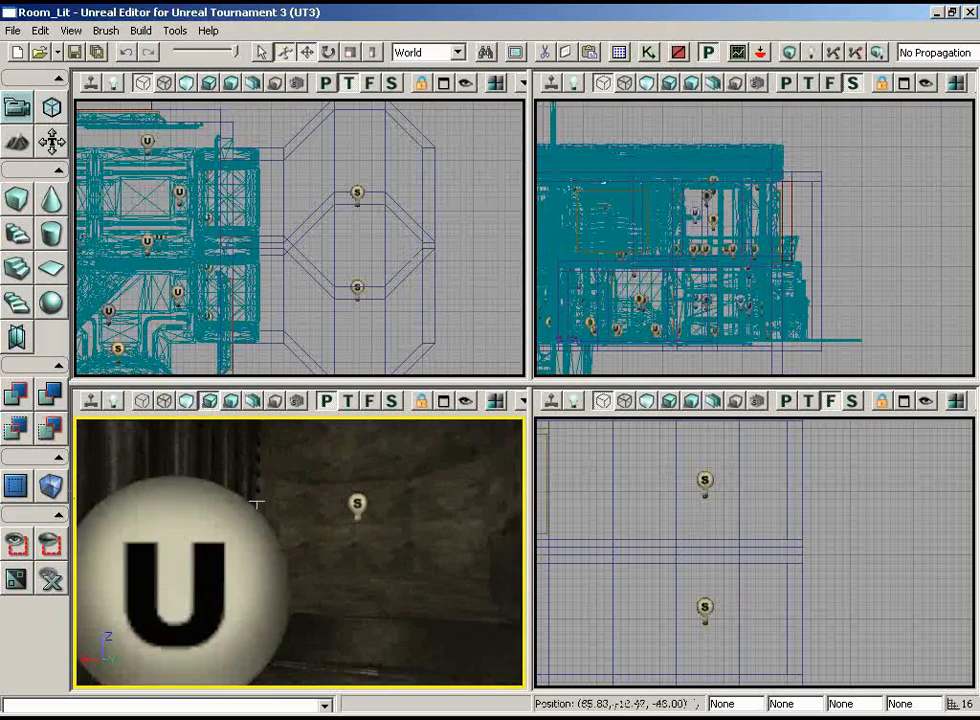
pyautogui.moveTo(258, 503); pyautogui.dragTo(183, 508)
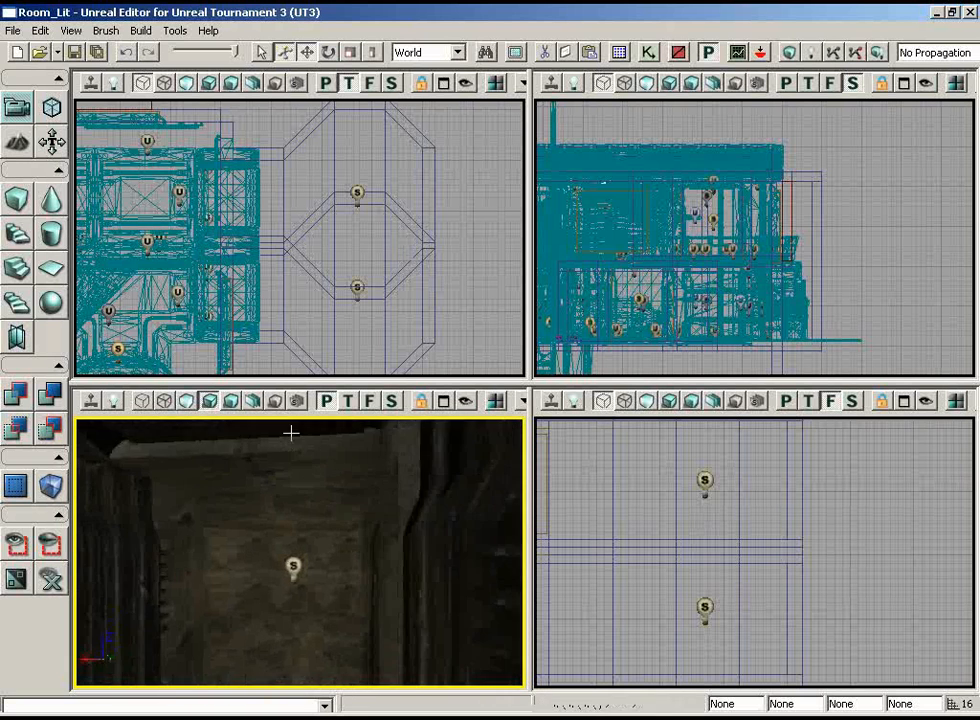
pyautogui.moveTo(291, 433); pyautogui.dragTo(272, 422, button='right')
pyautogui.moveTo(272, 422); pyautogui.dragTo(160, 418)
pyautogui.moveTo(160, 418); pyautogui.dragTo(80, 432, button='right')
pyautogui.moveTo(80, 432); pyautogui.dragTo(315, 442)
pyautogui.moveTo(315, 442); pyautogui.dragTo(197, 418, button='right')
pyautogui.click(282, 561)
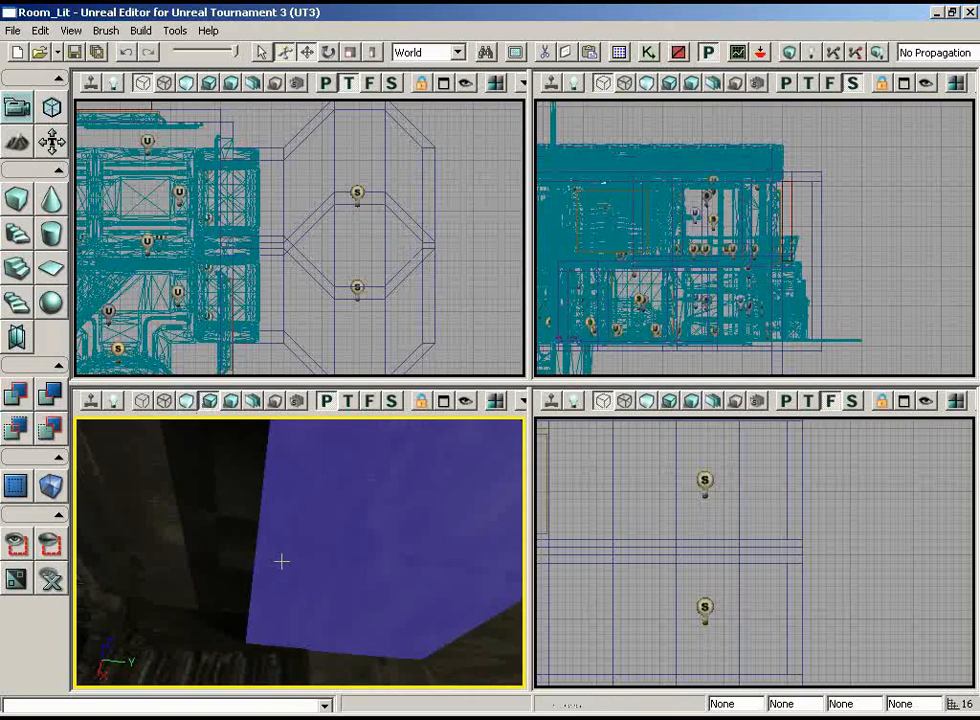
# Select individual wall brushes around the seam between the rooms in the front view and inspect the lower room's ceiling in perspective
pyautogui.moveTo(778, 596)
pyautogui.mouseDown(button='right')
pyautogui.moveTo(667, 645)
pyautogui.moveTo(540, 667)
pyautogui.moveTo(787, 596)
pyautogui.moveTo(777, 609)
pyautogui.mouseUp(button='right')
pyautogui.click(841, 481)
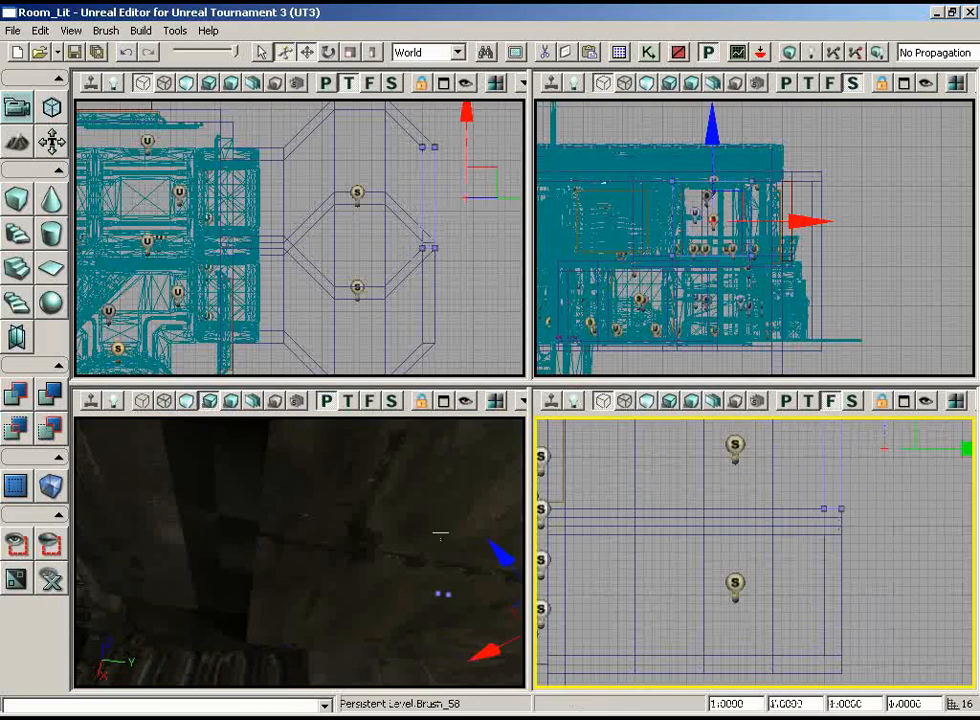
pyautogui.moveTo(440, 534)
pyautogui.mouseDown(button='right')
pyautogui.moveTo(411, 527)
pyautogui.moveTo(470, 656)
pyautogui.moveTo(509, 685)
pyautogui.mouseUp(button='right')
pyautogui.moveTo(875, 562); pyautogui.dragTo(957, 545, button='right')
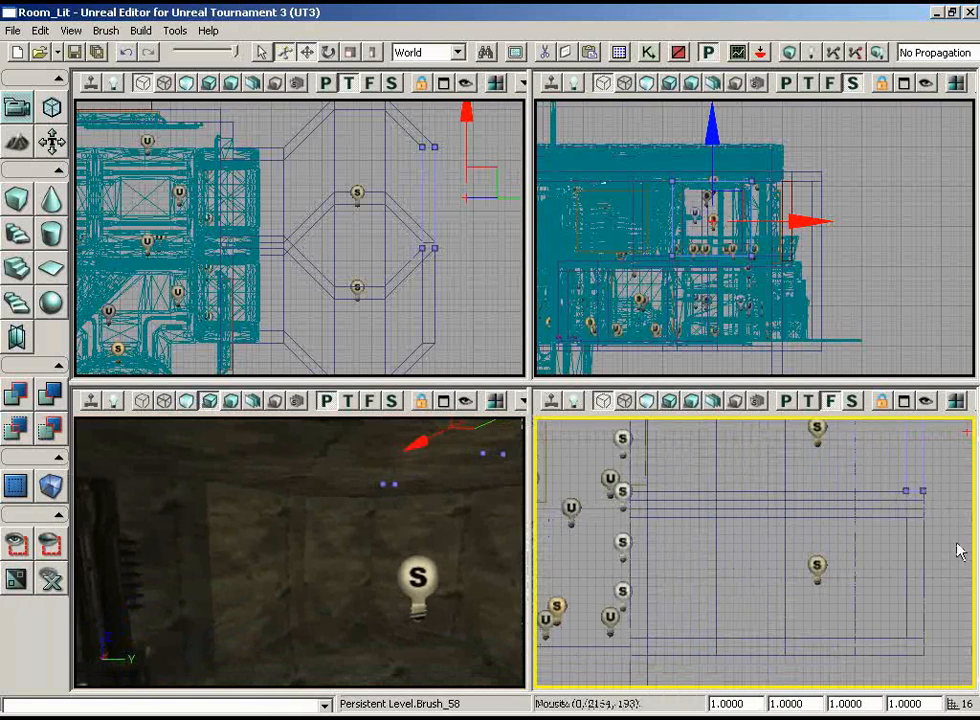
pyautogui.click(940, 524)
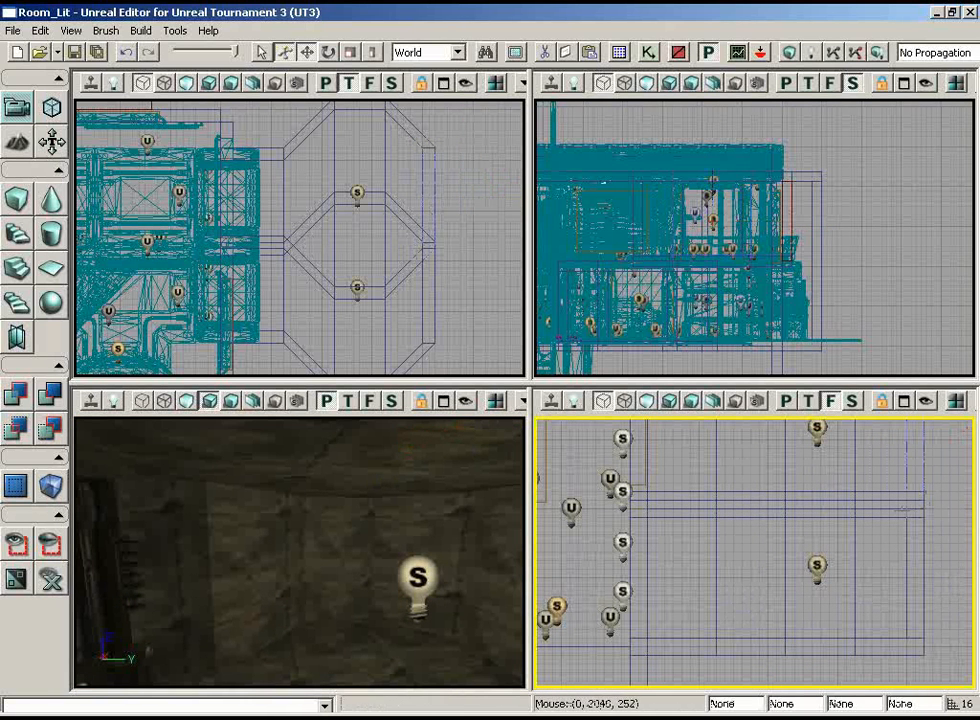
pyautogui.click(904, 517)
pyautogui.click(838, 518)
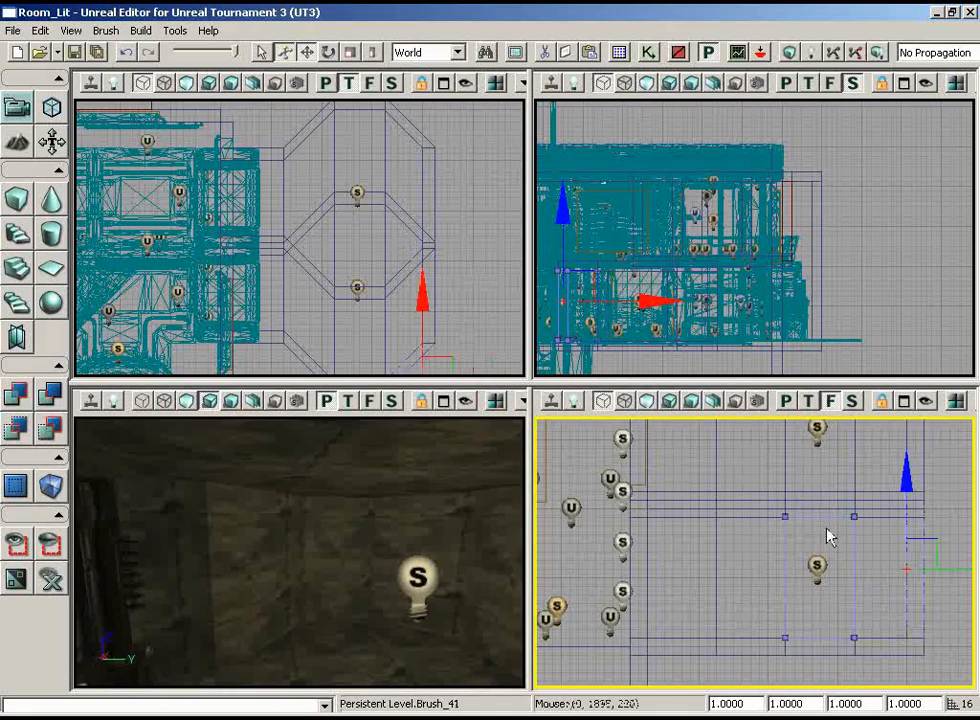
pyautogui.scroll(2, 755, 573)
pyautogui.moveTo(320, 523)
pyautogui.mouseDown(button='right')
pyautogui.moveTo(379, 512)
pyautogui.moveTo(355, 521)
pyautogui.mouseUp(button='right')
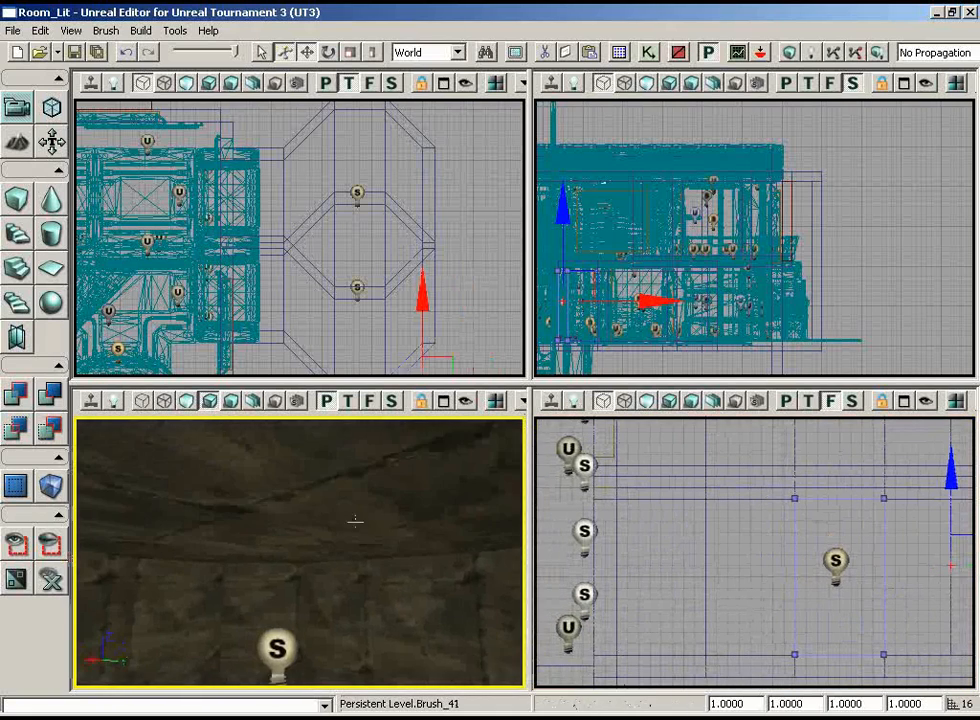
# Switch the perspective view to wireframe, select the octagonal ceiling slab above the lower room and enter geometry mode
pyautogui.click(142, 401)
pyautogui.moveTo(260, 520)
pyautogui.mouseDown(button='right')
pyautogui.moveTo(346, 607)
pyautogui.moveTo(267, 650)
pyautogui.moveTo(80, 696)
pyautogui.moveTo(103, 602)
pyautogui.moveTo(85, 576)
pyautogui.mouseUp(button='right')
pyautogui.click(320, 598)
pyautogui.moveTo(678, 597); pyautogui.dragTo(754, 502, button='right')
pyautogui.scroll(-2, 766, 501)
pyautogui.keyDown('ctrl'); pyautogui.keyDown('alt'); pyautogui.moveTo(538, 541); pyautogui.dragTo(937, 517); pyautogui.keyUp('alt'); pyautogui.keyUp('ctrl')
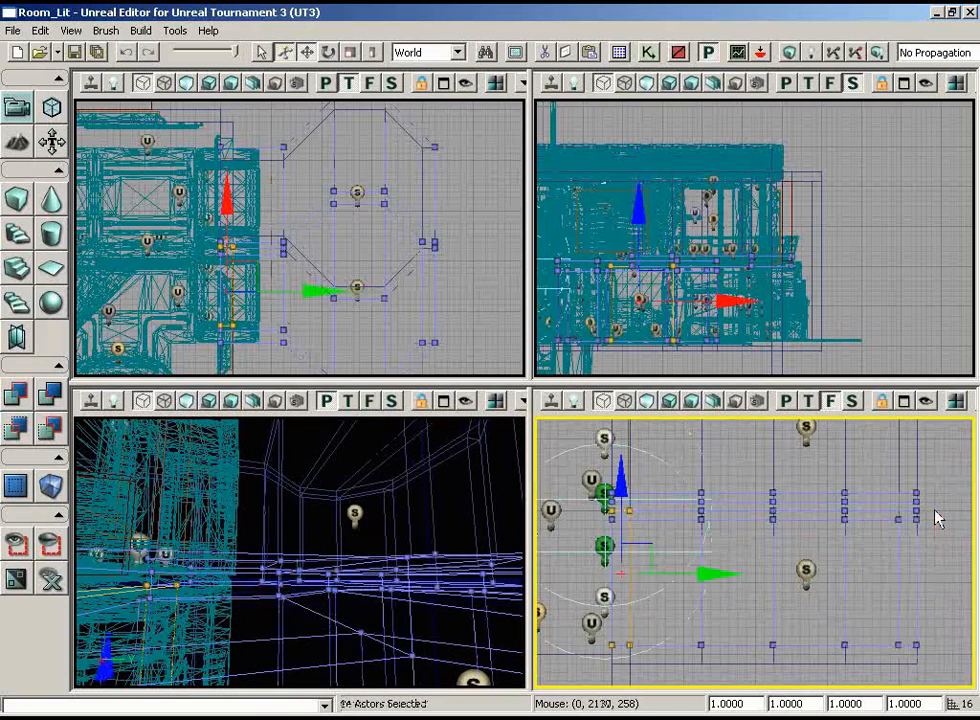
pyautogui.click(870, 535)
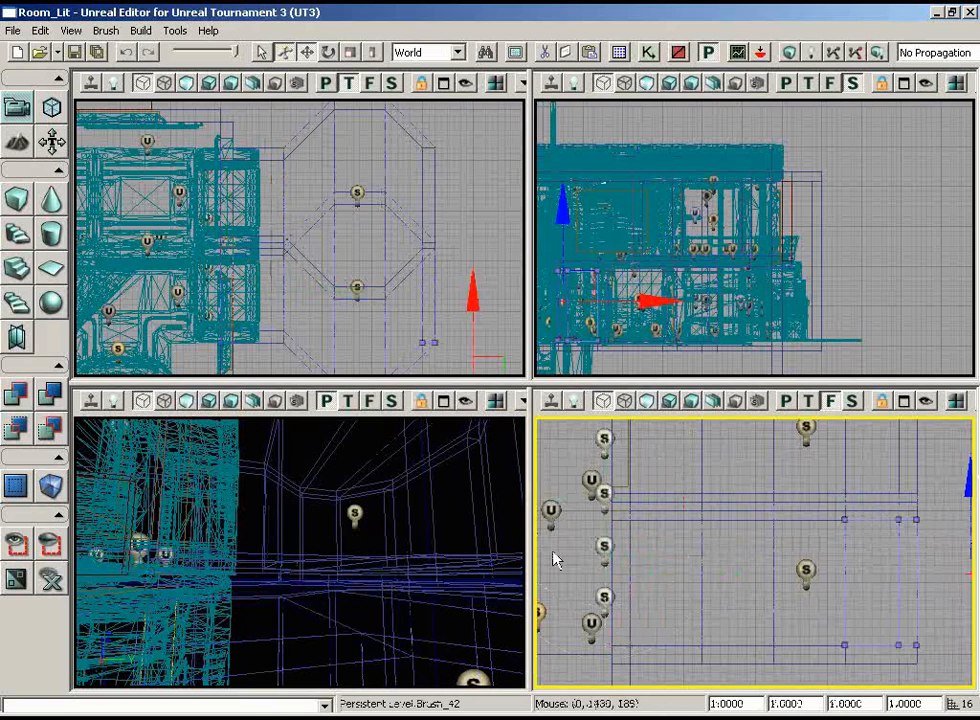
pyautogui.moveTo(404, 571); pyautogui.dragTo(480, 577, button='right')
pyautogui.moveTo(404, 571)
pyautogui.mouseDown()
pyautogui.moveTo(440, 590)
pyautogui.moveTo(404, 571)
pyautogui.mouseUp()
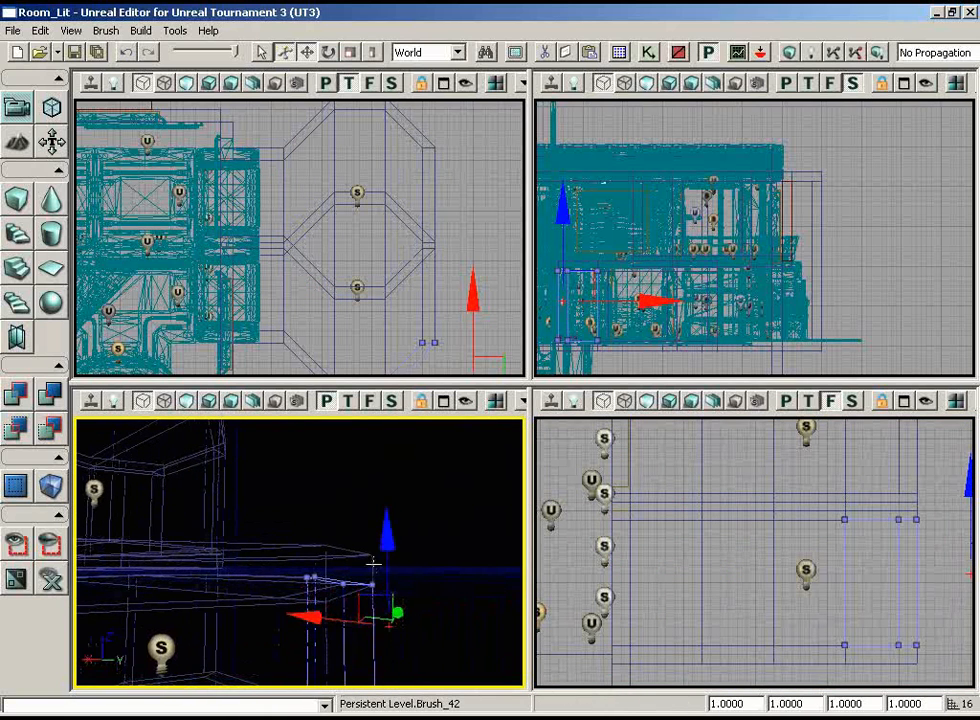
pyautogui.click(372, 565)
pyautogui.click(52, 108)
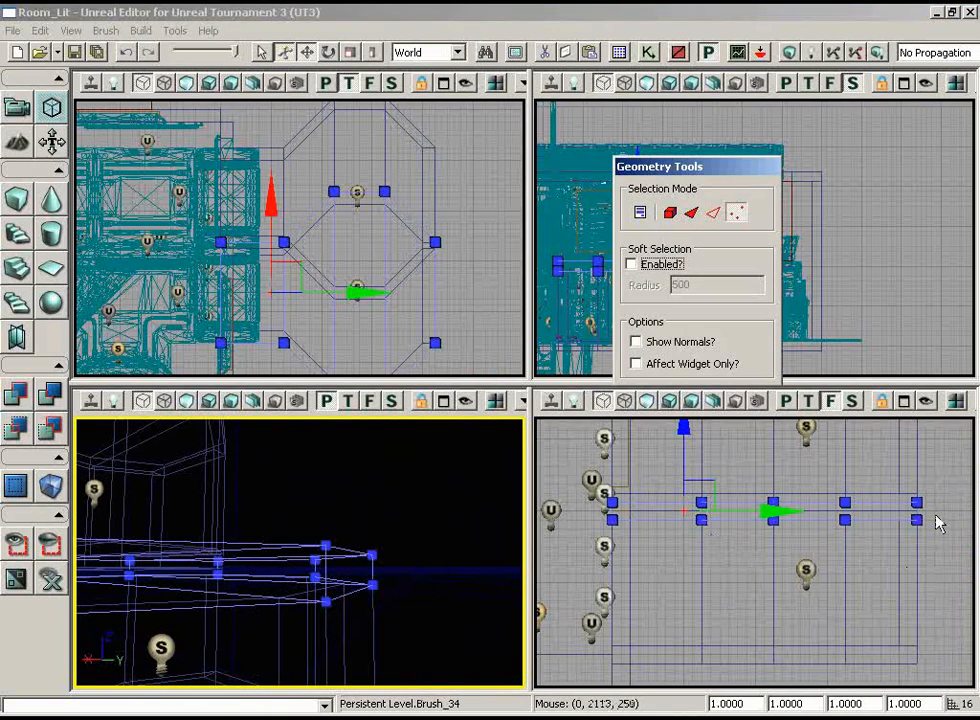
# Select the bottom vertices of the lower room's ceiling slab, raise them to thin the slab, and leave geometry mode
pyautogui.click(565, 541)
pyautogui.keyDown('ctrl'); pyautogui.keyDown('alt'); pyautogui.moveTo(538, 527); pyautogui.dragTo(540, 527); pyautogui.keyUp('alt'); pyautogui.keyUp('ctrl')
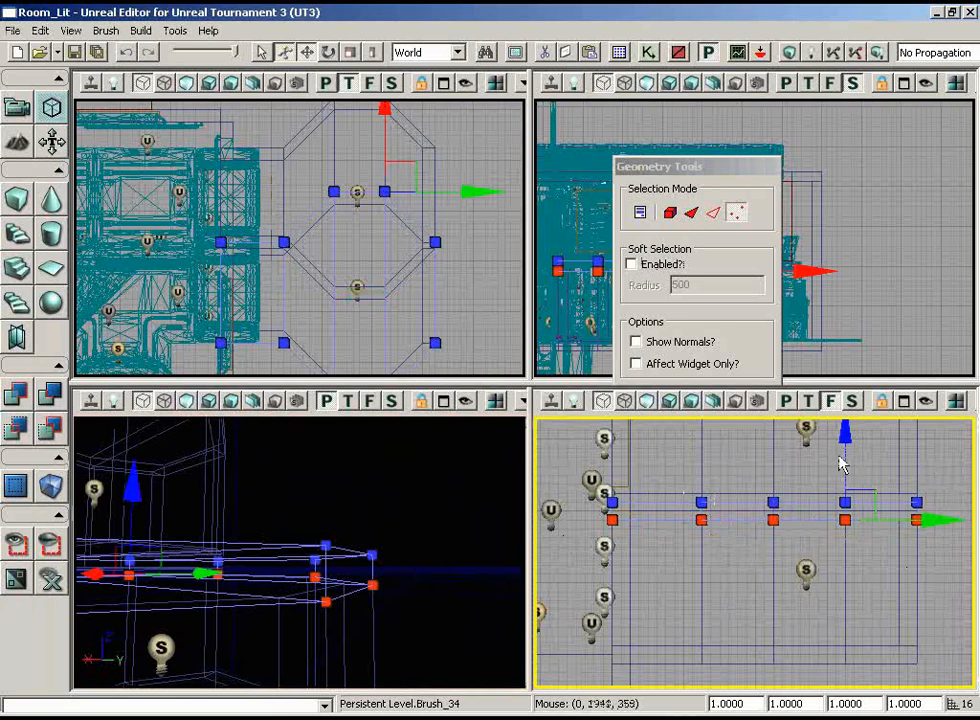
pyautogui.moveTo(845, 457); pyautogui.dragTo(846, 430)
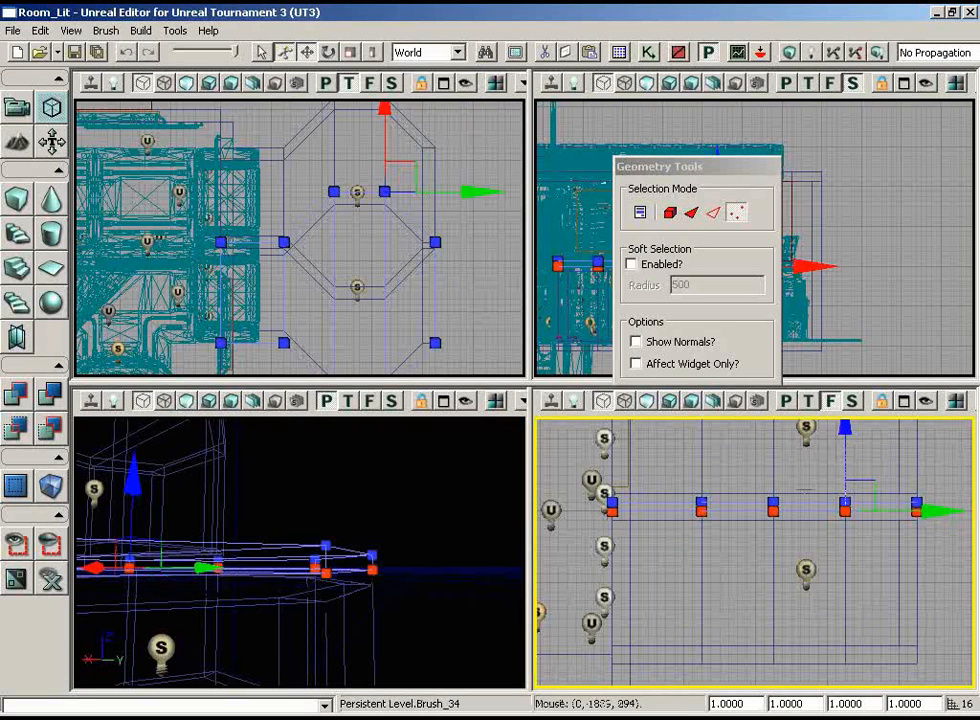
pyautogui.moveTo(958, 530); pyautogui.dragTo(957, 521)
pyautogui.click(936, 512)
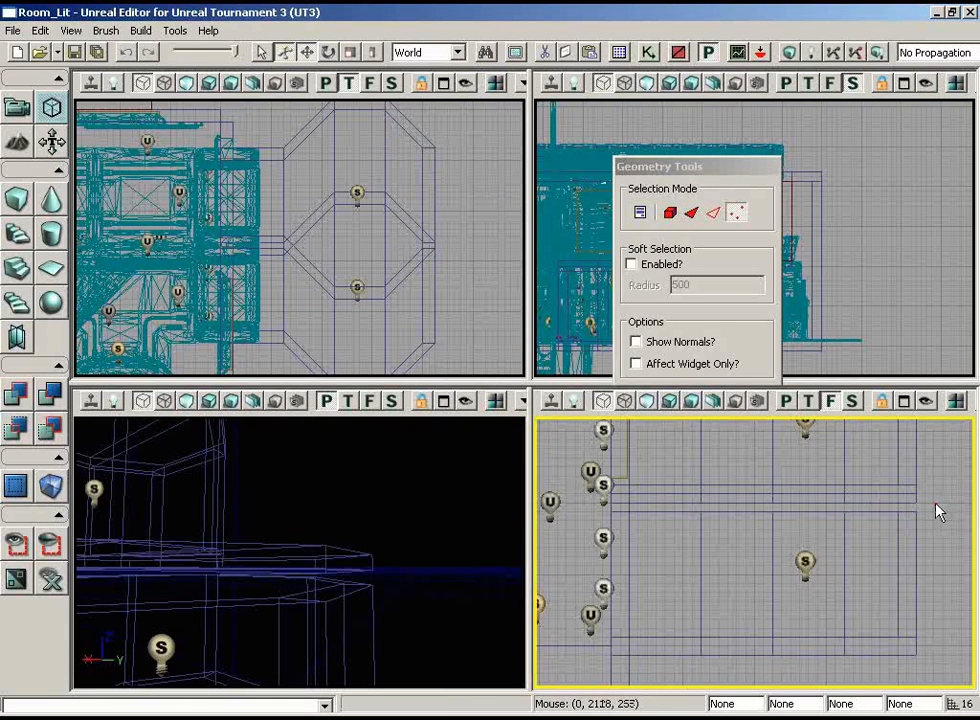
pyautogui.click(24, 110)
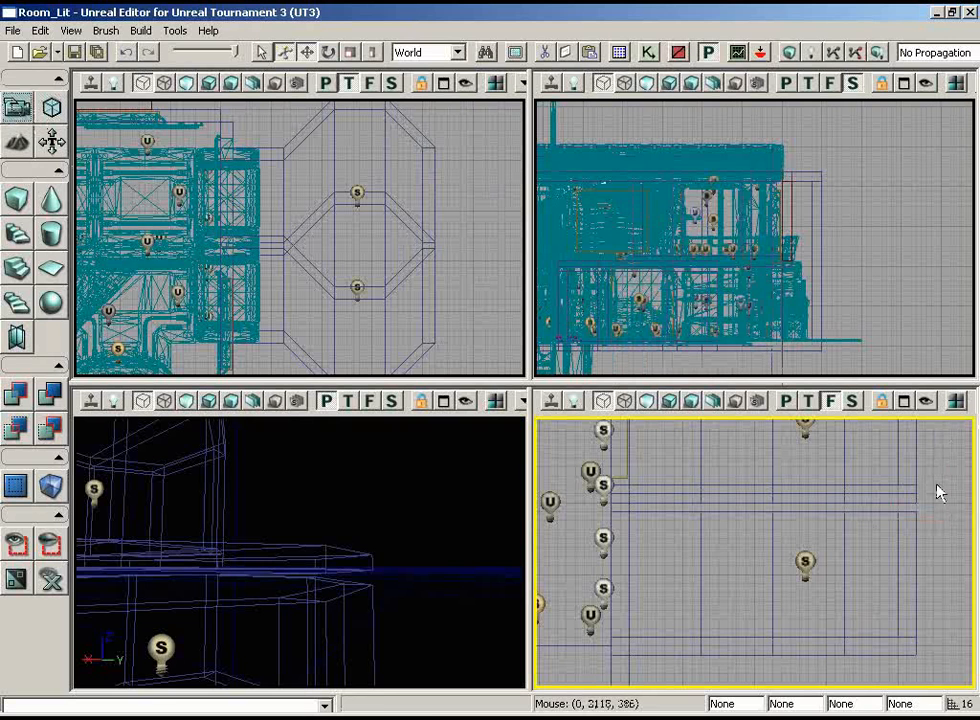
# Select the lower room's wall brushes and, in geometry mode, raise their top vertices to the underside of the ceiling slab
pyautogui.click(916, 508)
pyautogui.keyDown('ctrl'); pyautogui.keyDown('alt'); pyautogui.moveTo(674, 526); pyautogui.dragTo(605, 543); pyautogui.keyUp('alt'); pyautogui.keyUp('ctrl')
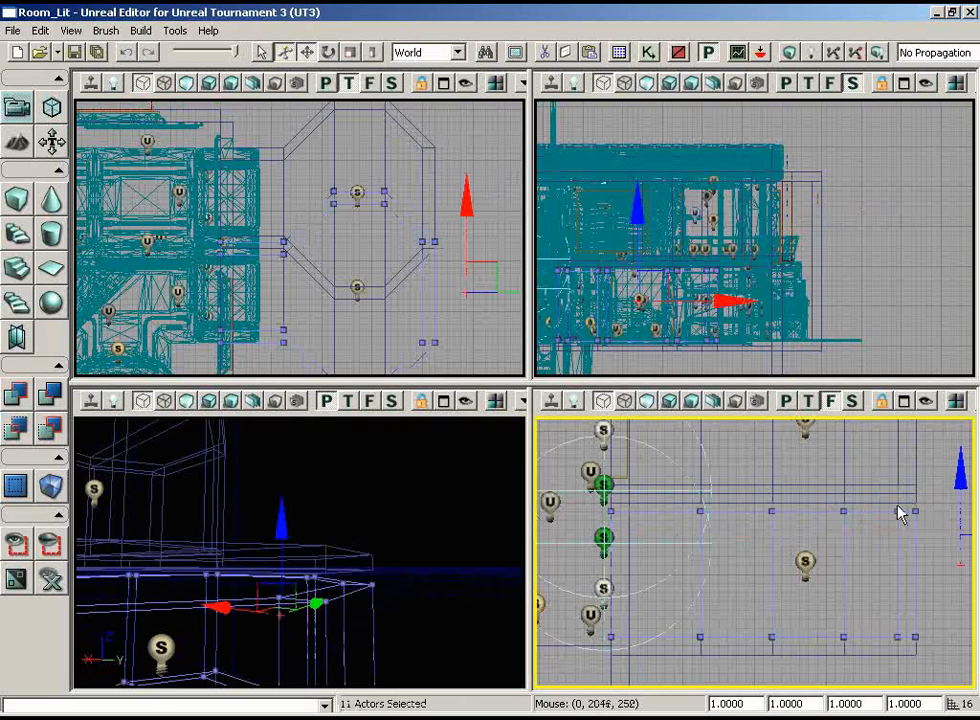
pyautogui.click(52, 108)
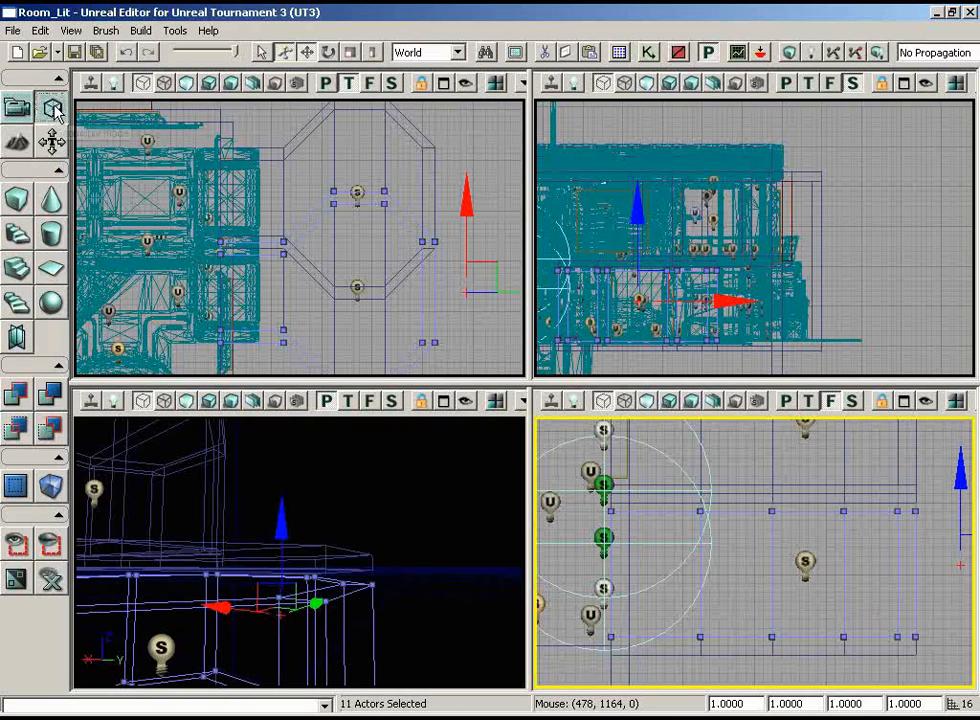
pyautogui.keyDown('ctrl'); pyautogui.keyDown('alt'); pyautogui.moveTo(537, 527); pyautogui.dragTo(540, 527); pyautogui.keyUp('alt'); pyautogui.keyUp('ctrl')
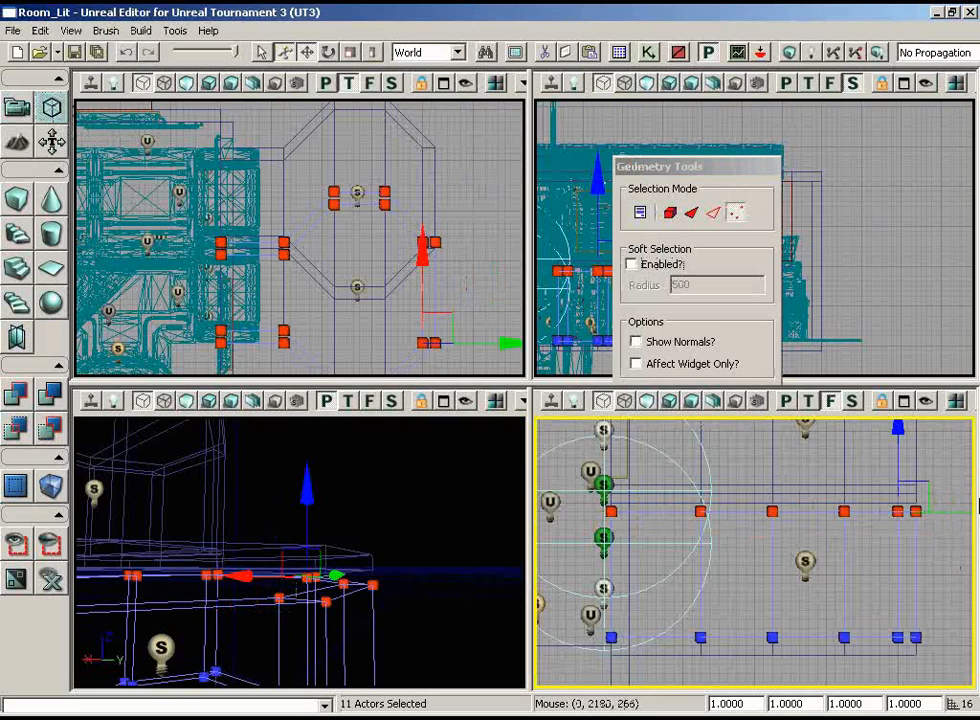
pyautogui.moveTo(898, 441); pyautogui.dragTo(897, 429)
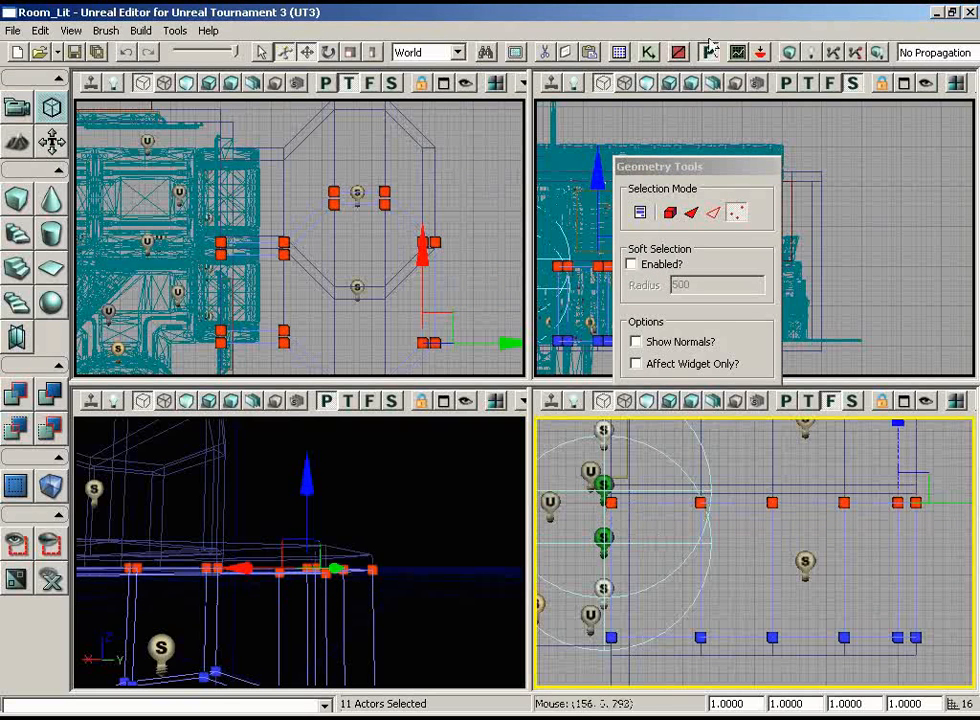
# Rebuild the map geometry with the raised ceiling and walls and return to camera mode
pyautogui.click(780, 52)
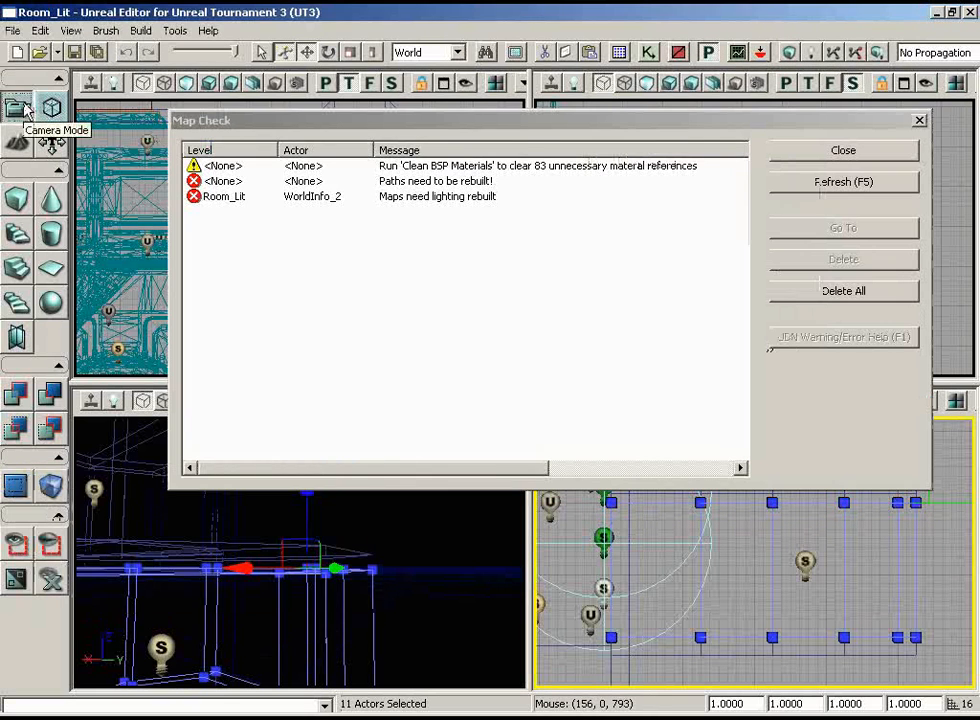
pyautogui.click(25, 109)
pyautogui.click(920, 120)
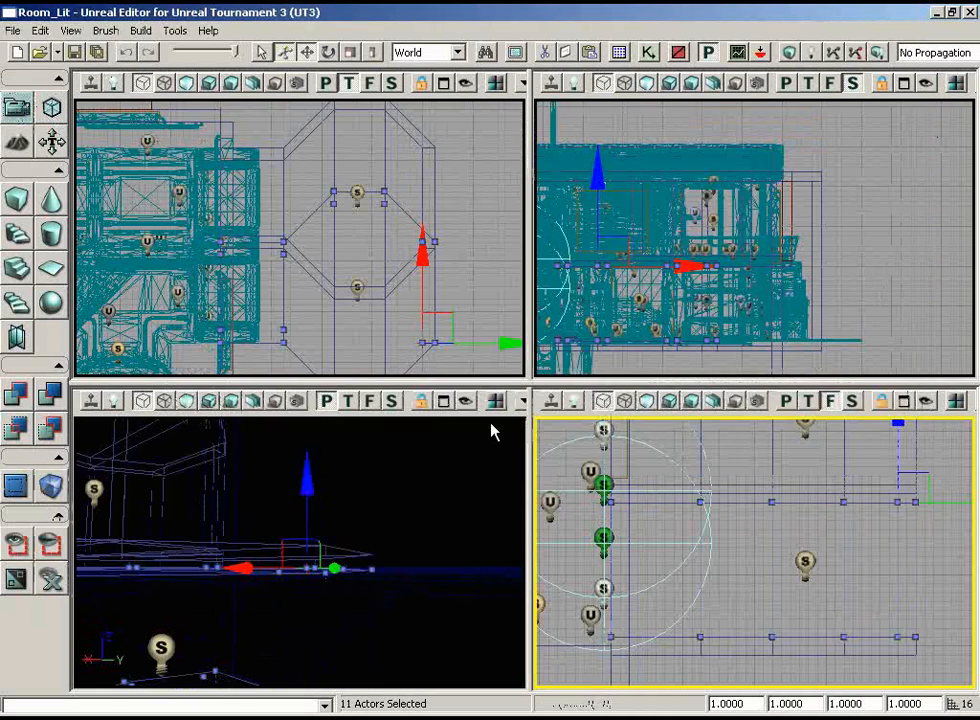
# Move the perspective view into the lower room and inspect its walls and ceiling in unlit and lit shading
pyautogui.moveTo(424, 552); pyautogui.dragTo(401, 534)
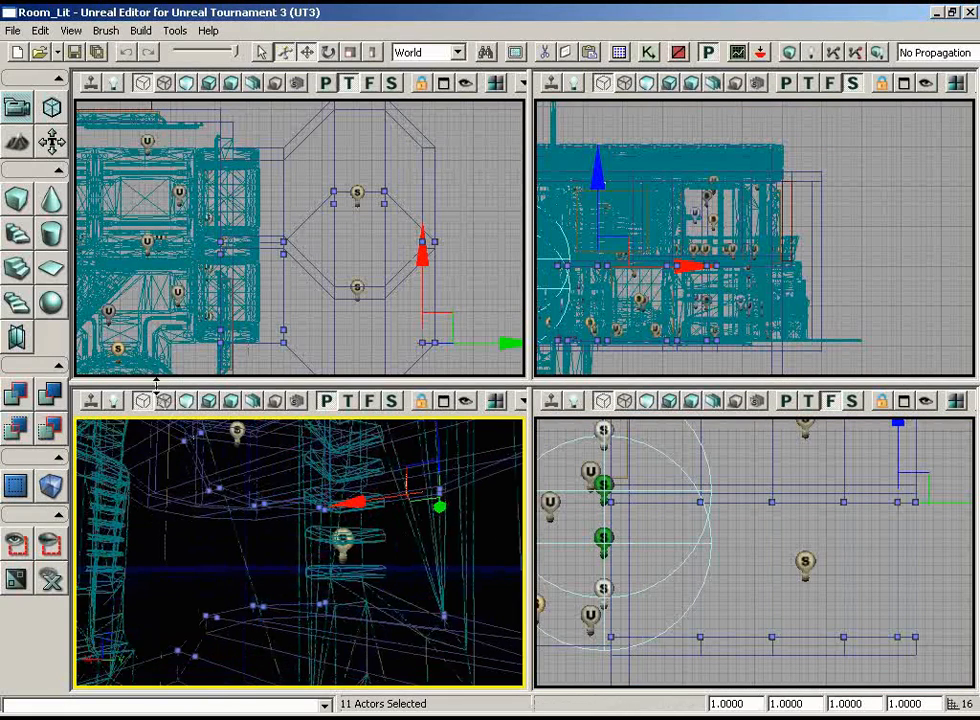
pyautogui.click(187, 401)
pyautogui.moveTo(182, 460); pyautogui.dragTo(182, 460)
pyautogui.moveTo(84, 448); pyautogui.dragTo(439, 445)
pyautogui.moveTo(439, 445); pyautogui.dragTo(461, 582, button='right')
pyautogui.moveTo(461, 582); pyautogui.dragTo(159, 497)
pyautogui.click(208, 402)
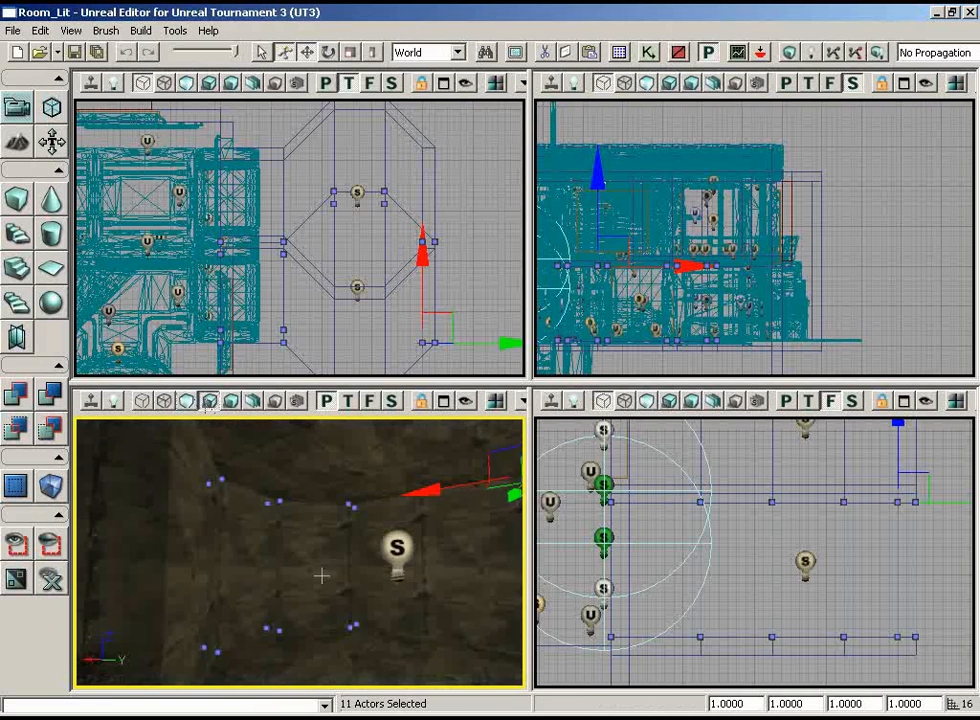
# Select a wall surface in the lower room, clear the selection, and examine the room up close and from the building's opening
pyautogui.click(319, 571)
pyautogui.click(317, 571)
pyautogui.click(317, 571)
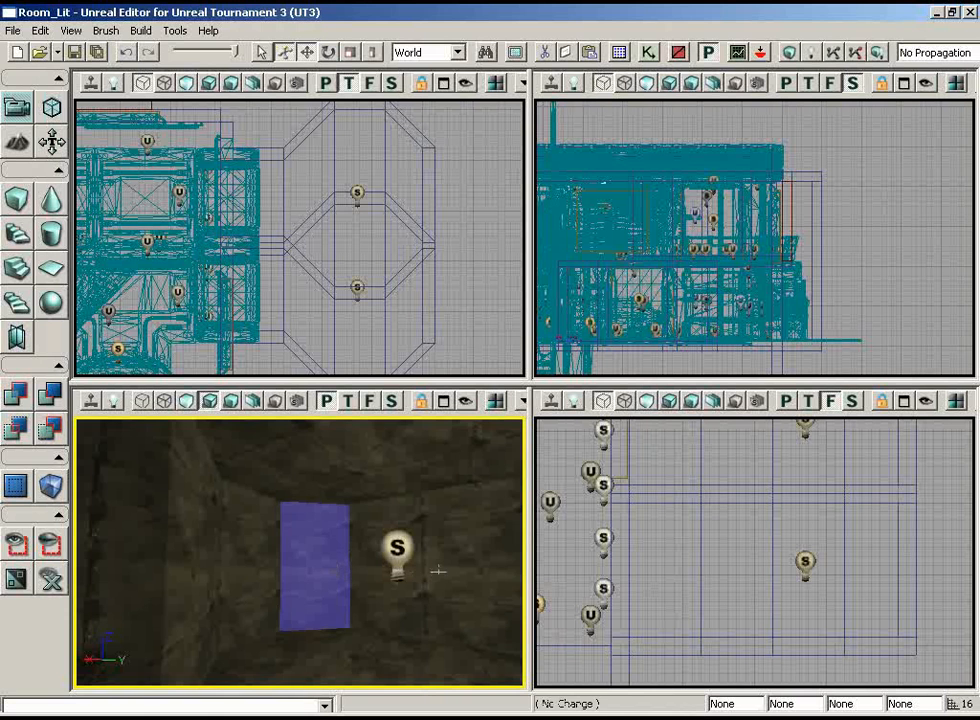
pyautogui.click(330, 571)
pyautogui.moveTo(345, 569); pyautogui.dragTo(77, 461, button='right')
pyautogui.moveTo(77, 461); pyautogui.dragTo(225, 416)
pyautogui.moveTo(225, 416); pyautogui.dragTo(409, 617, button='right')
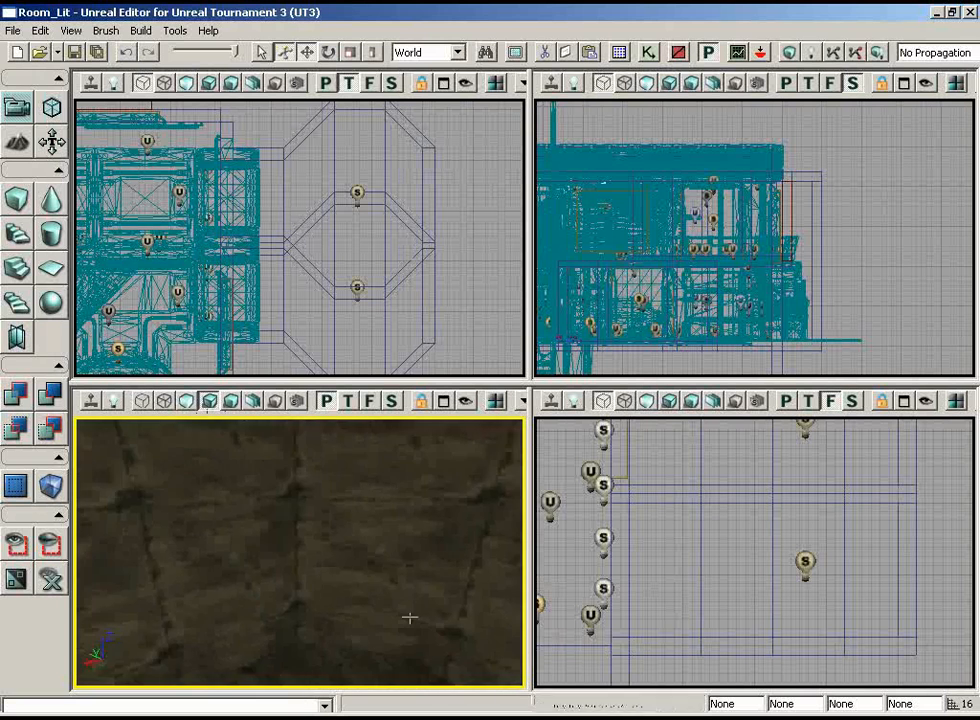
pyautogui.moveTo(409, 617); pyautogui.dragTo(431, 686)
pyautogui.moveTo(431, 686); pyautogui.dragTo(243, 573, button='right')
pyautogui.moveTo(243, 573); pyautogui.dragTo(307, 664)
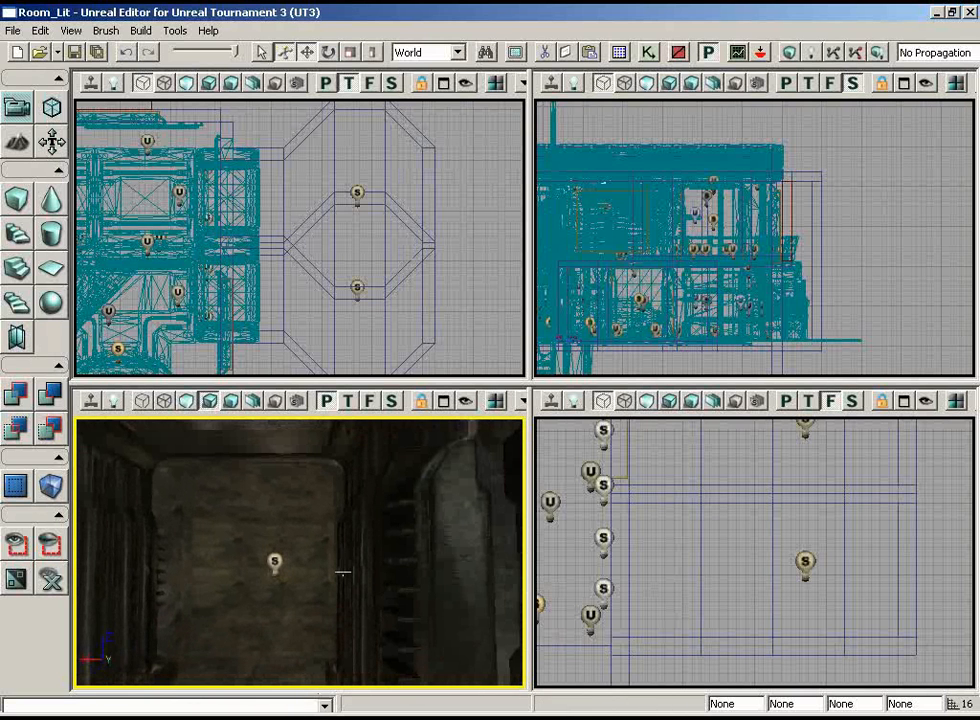